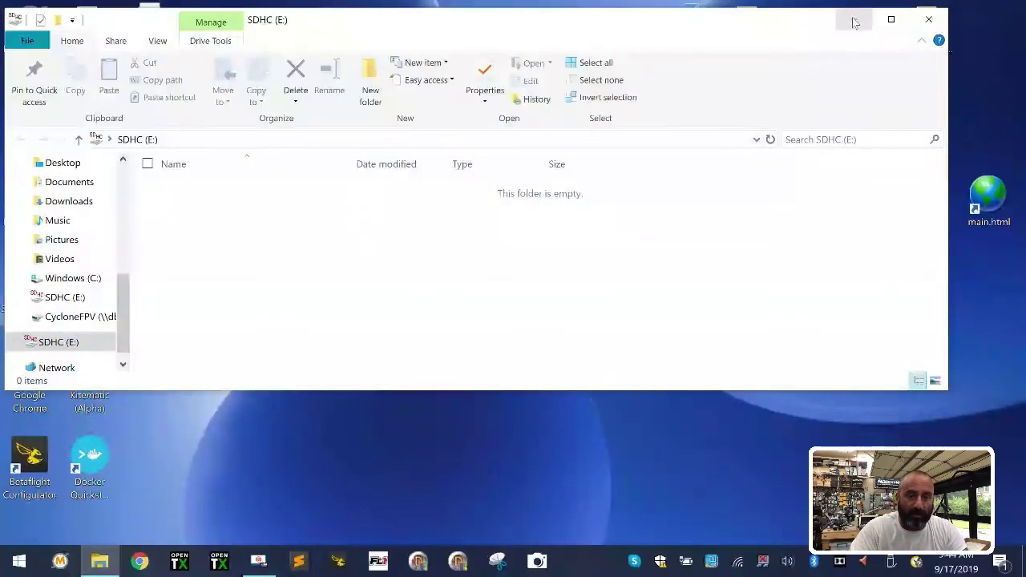
Step: Close the SDHC (E:) folder window, switch to Chrome and load its startup pages
click(936, 27)
click(140, 562)
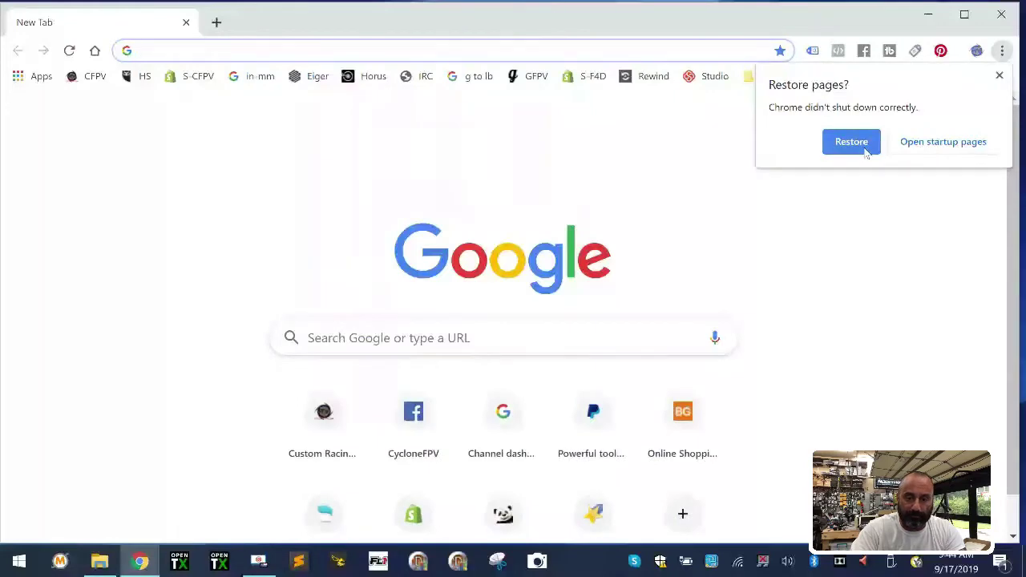
click(919, 147)
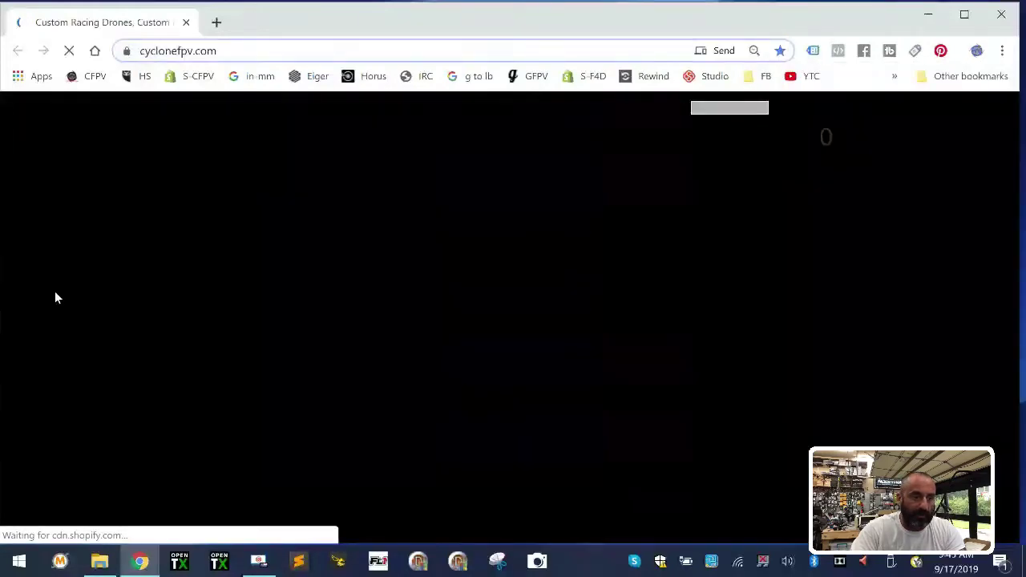
Step: Open the article "OpenTX Instructions and Updates for FrSky Transmitters" from the site's Blogs/Posts/Tutorials section
scroll(137, 346, down, 1)
scroll(138, 346, down, 10)
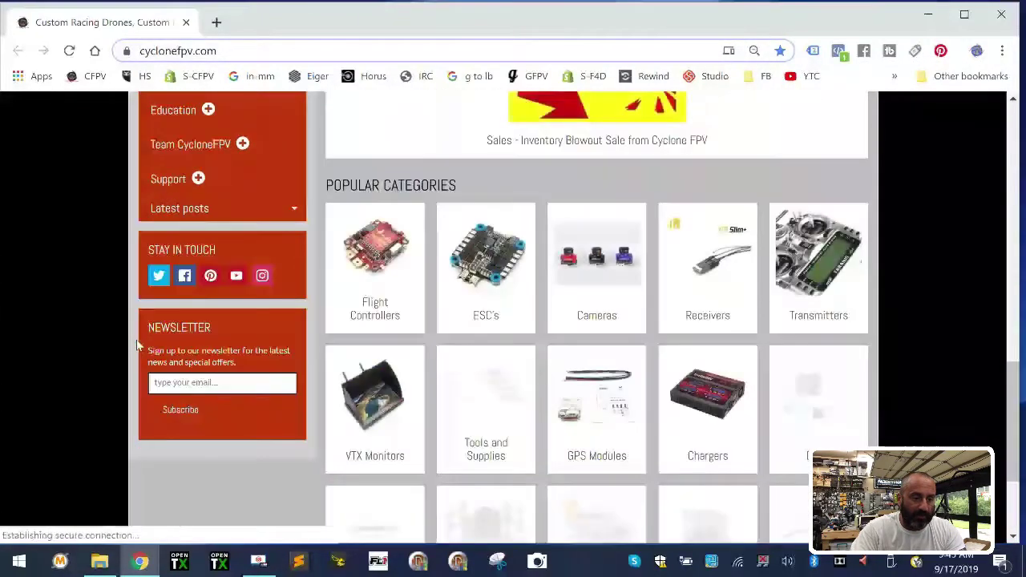
scroll(204, 326, up, 4)
scroll(261, 408, down, 1)
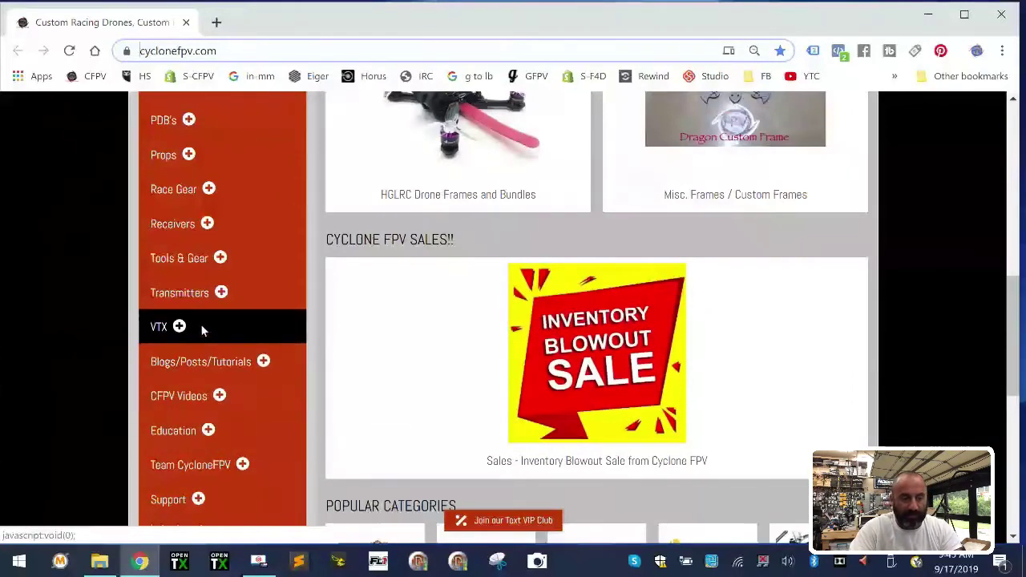
click(267, 365)
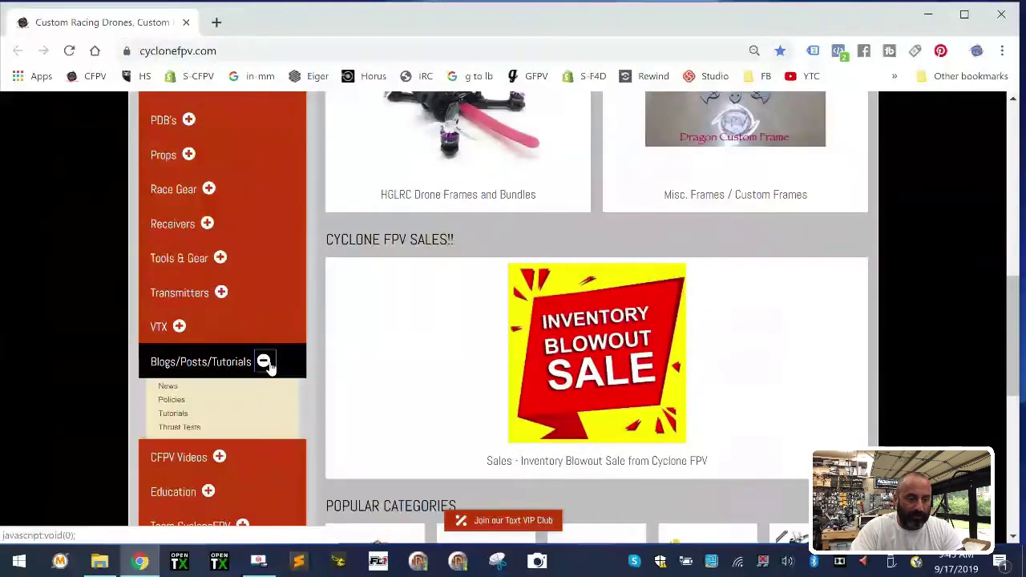
click(183, 415)
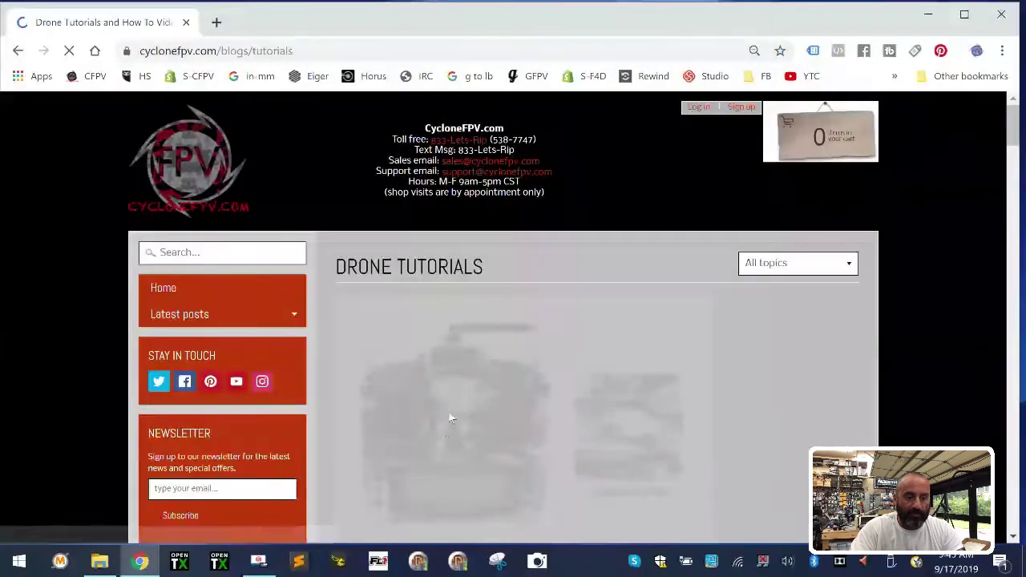
scroll(474, 383, down, 2)
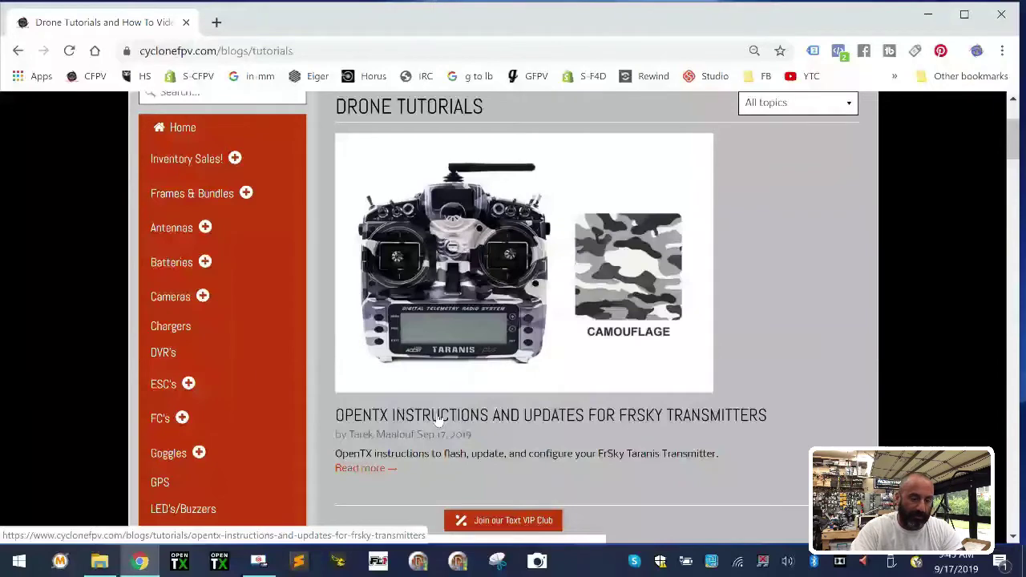
click(439, 417)
Step: Try to open the Open-TX Website link in the article and examine the resulting page address
scroll(433, 401, down, 4)
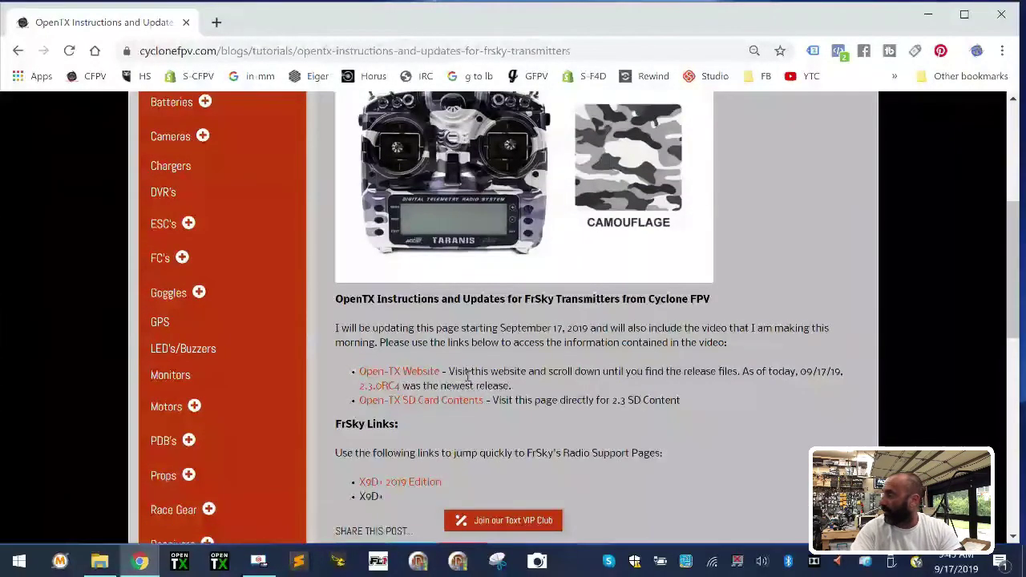
click(416, 375)
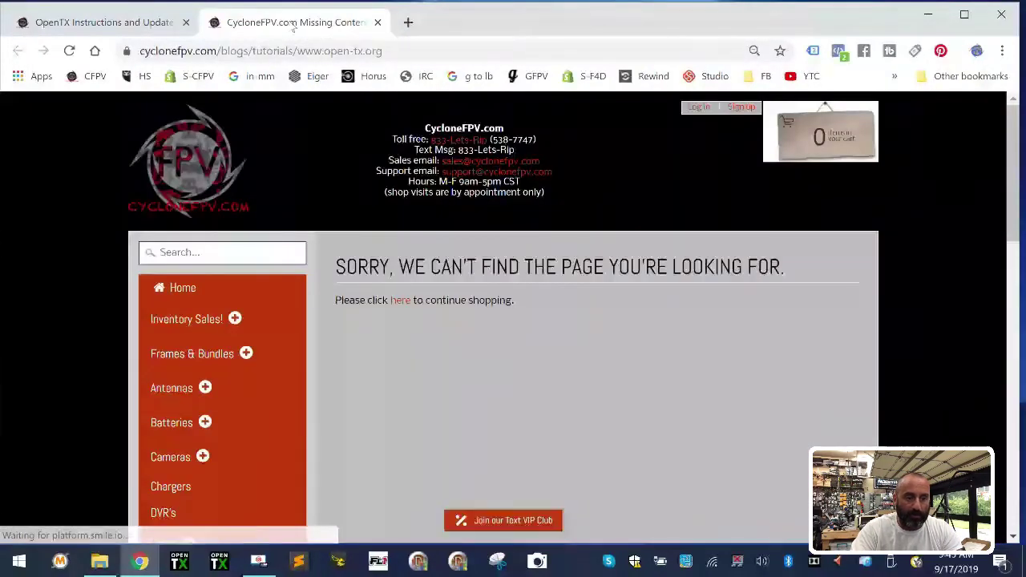
click(293, 51)
click(290, 51)
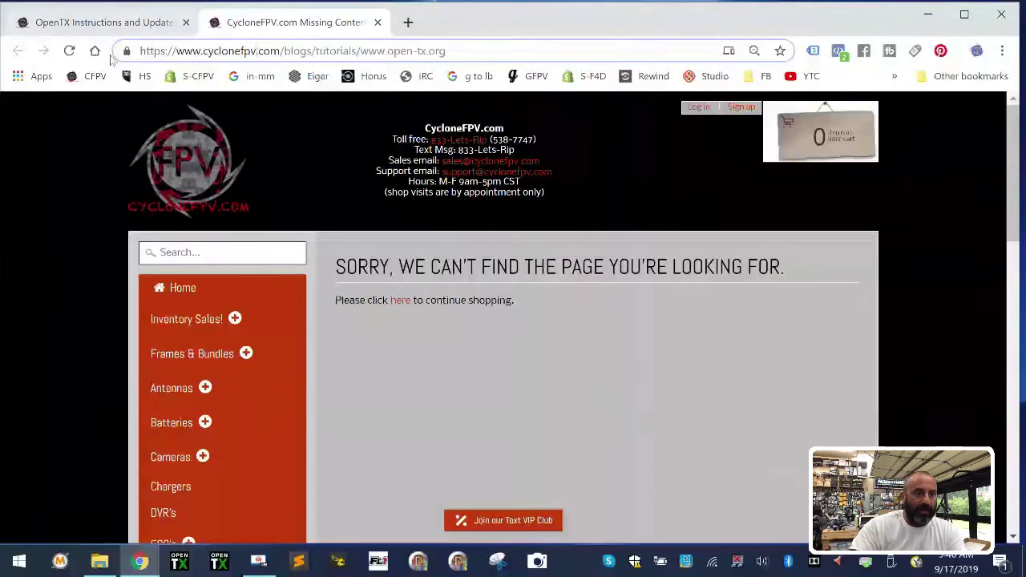
Step: Reload the OpenTX article, open its Open-TX Website link, and close the CycloneFPV missing-content tab
click(68, 21)
click(69, 51)
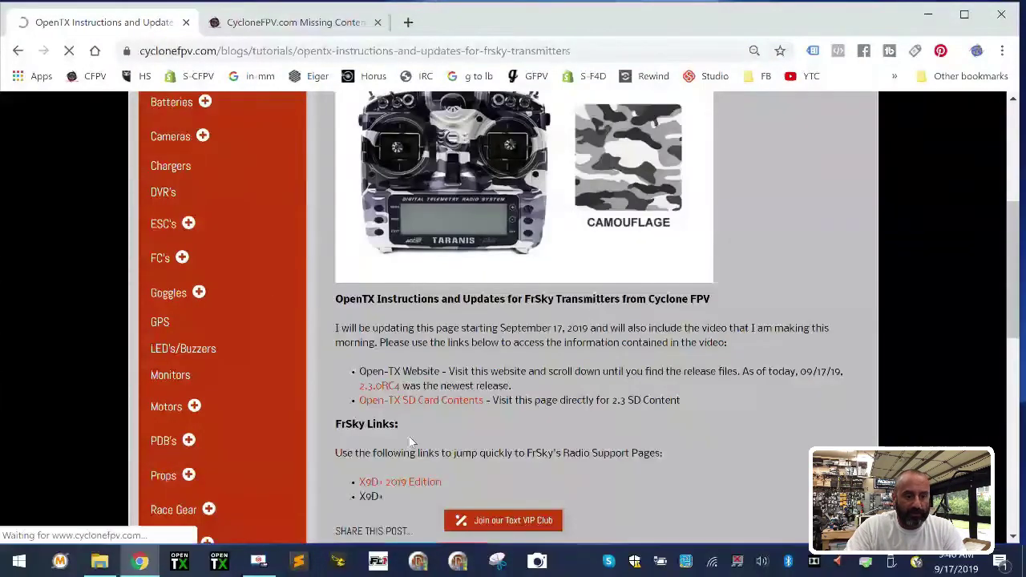
click(418, 371)
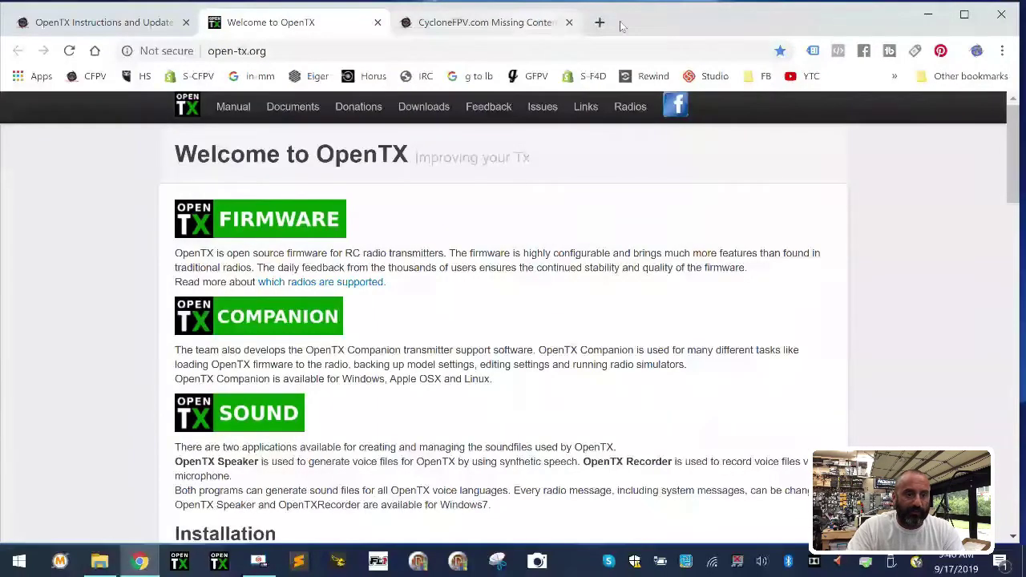
click(571, 24)
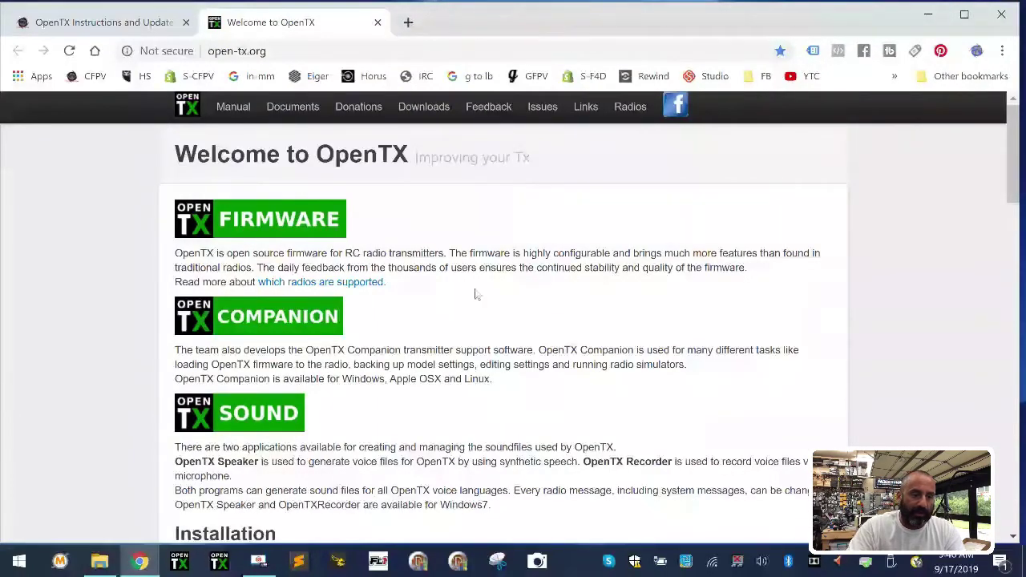
Step: Open the OpenTX 2.3.0RC4 post from the News list on the OpenTX website
scroll(469, 321, down, 4)
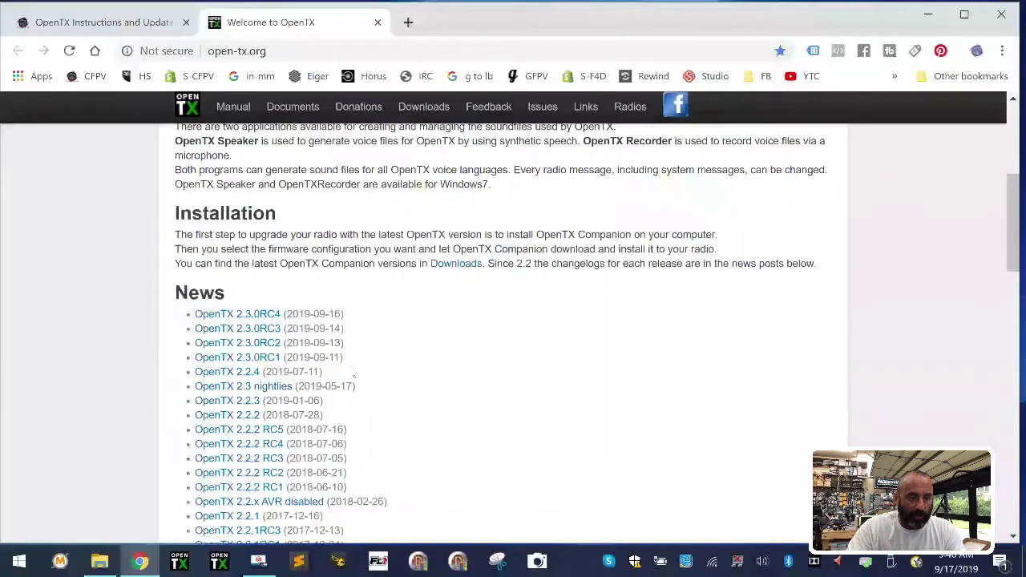
scroll(239, 321, up, 4)
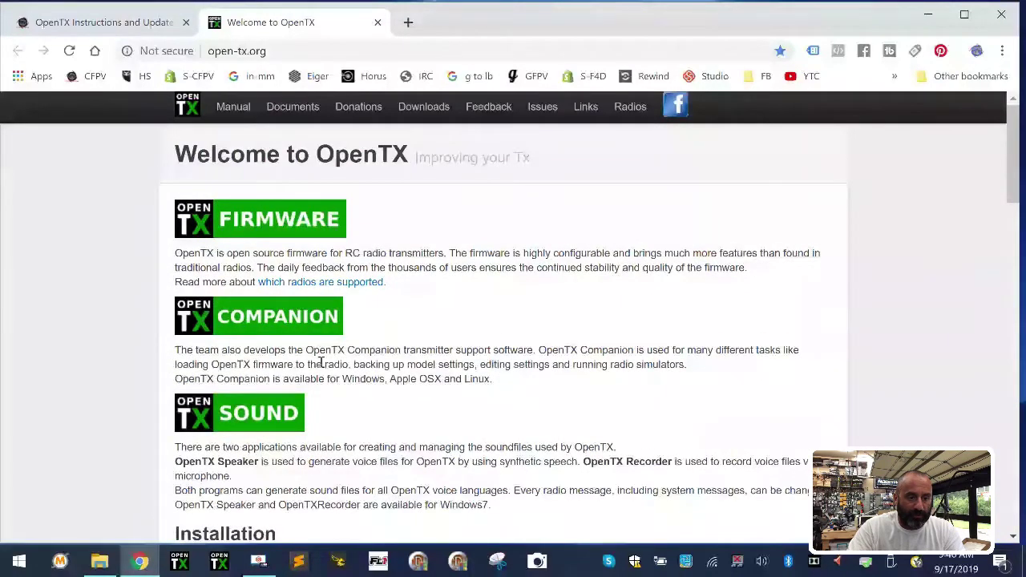
scroll(312, 346, down, 4)
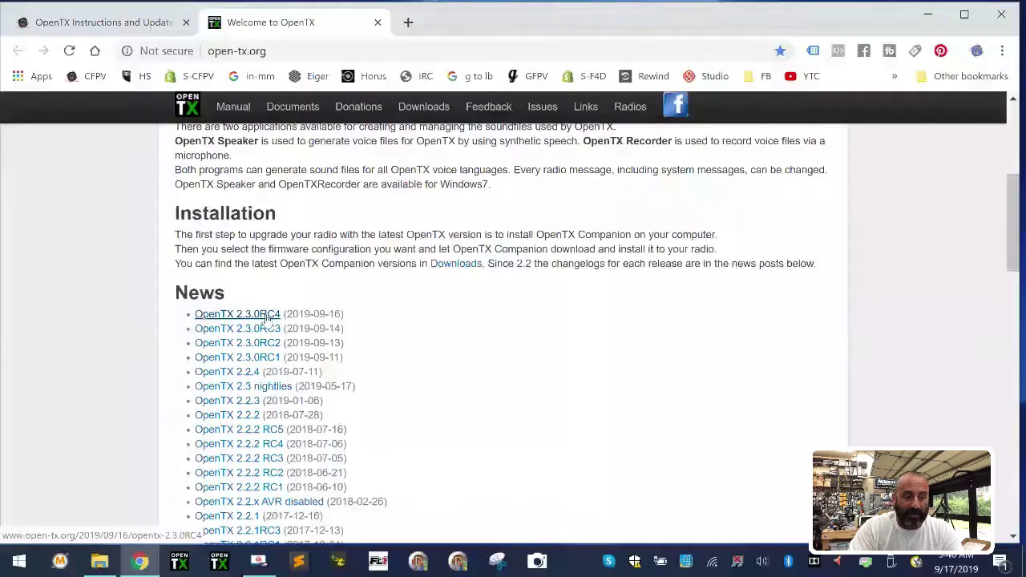
click(267, 317)
Step: Dismiss the antivirus expiry notice and examine the Companion and SD card download links at the end of the release notes
scroll(551, 473, down, 10)
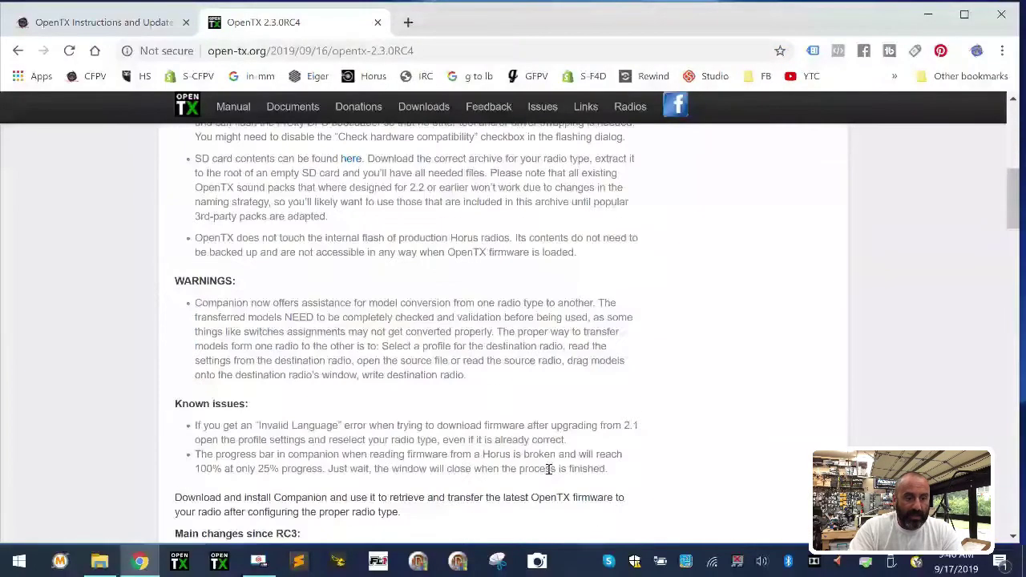
scroll(551, 473, down, 15)
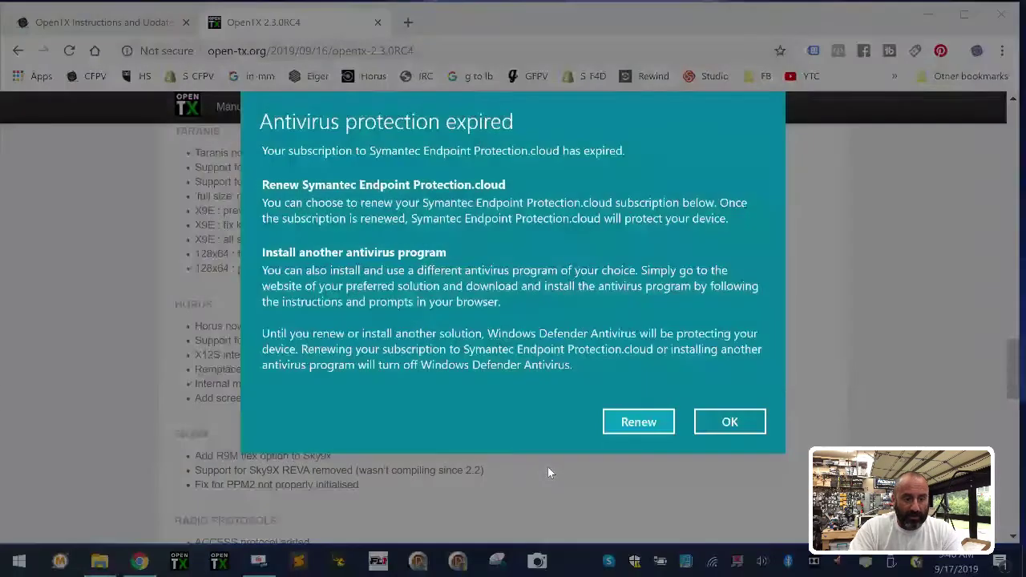
click(730, 422)
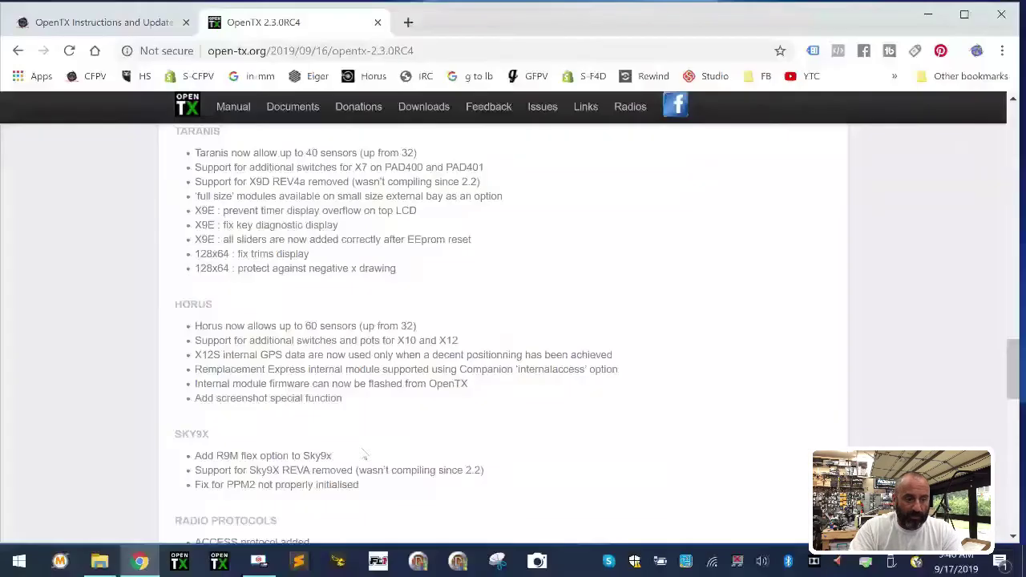
scroll(364, 455, down, 4)
scroll(365, 456, down, 10)
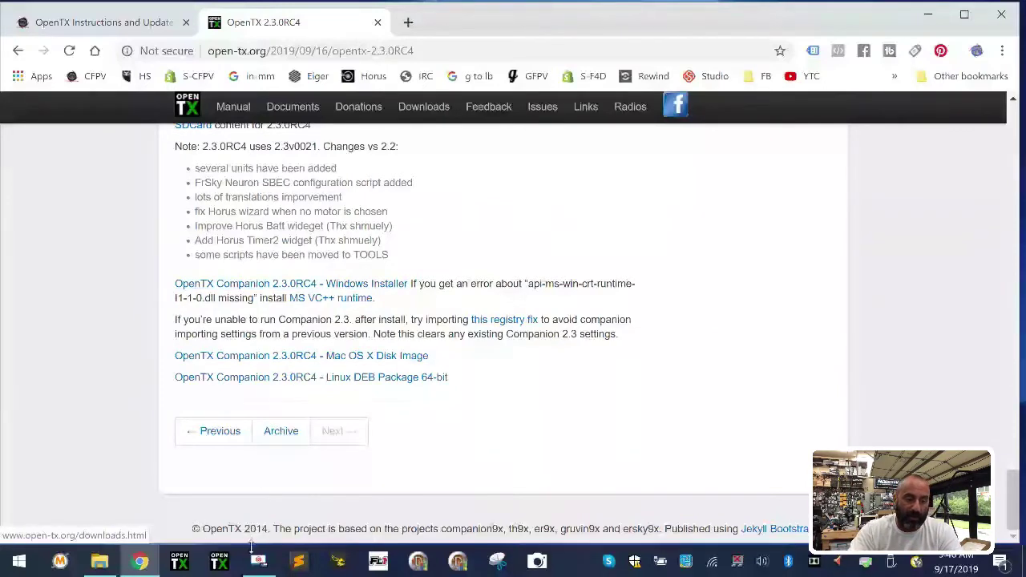
Step: Switch to OpenTX Companion, accept the update to 2.3.0RC4, and save companion-windows-2.3.0RC4.exe in the Downloads folder
click(225, 568)
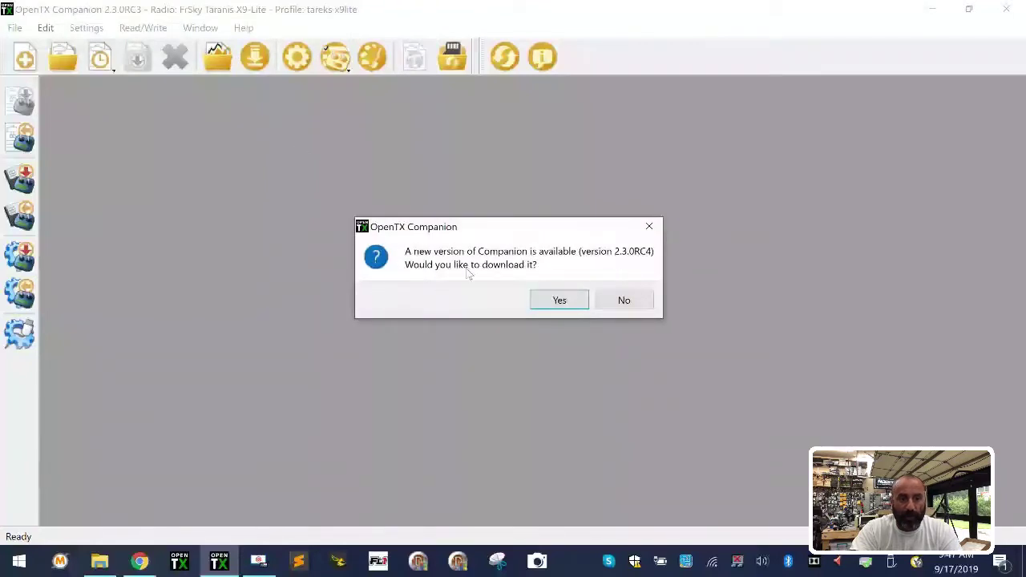
click(557, 303)
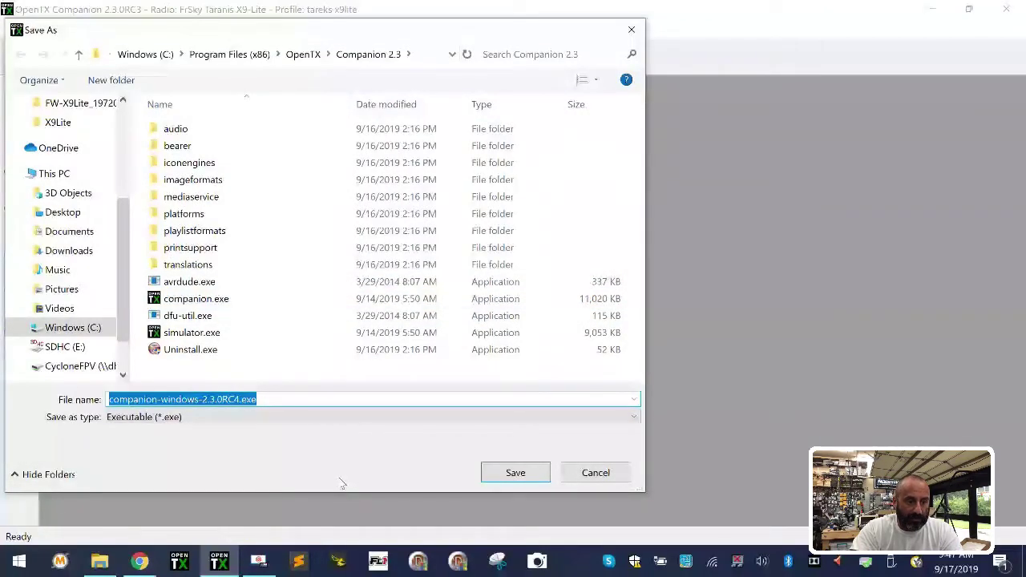
scroll(56, 209, up, 3)
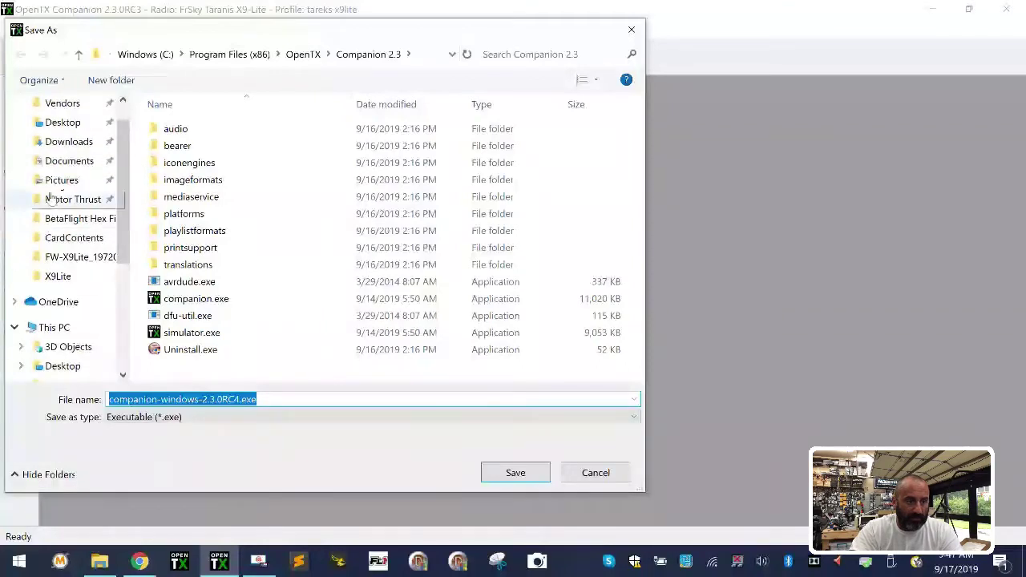
click(69, 142)
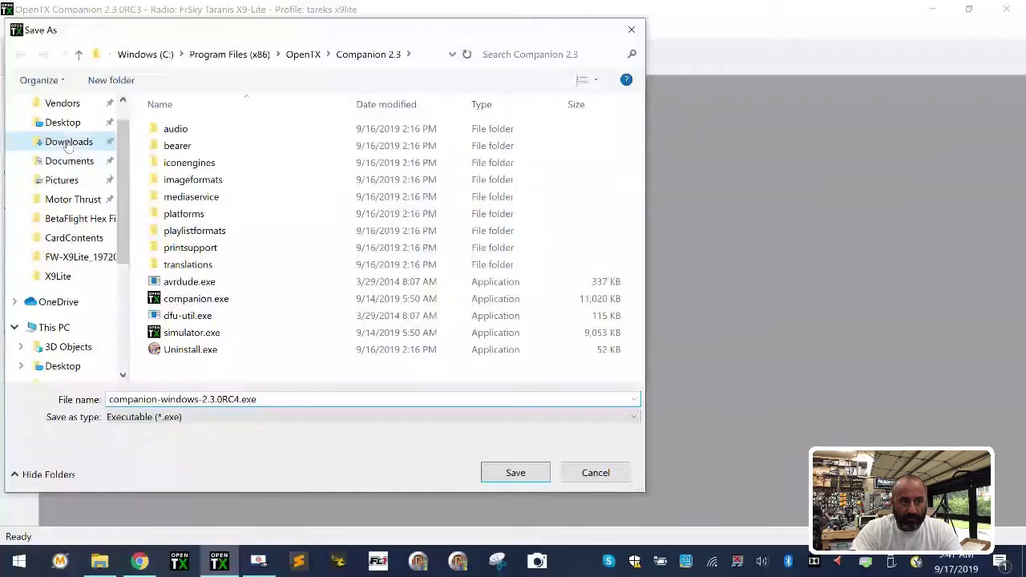
click(514, 473)
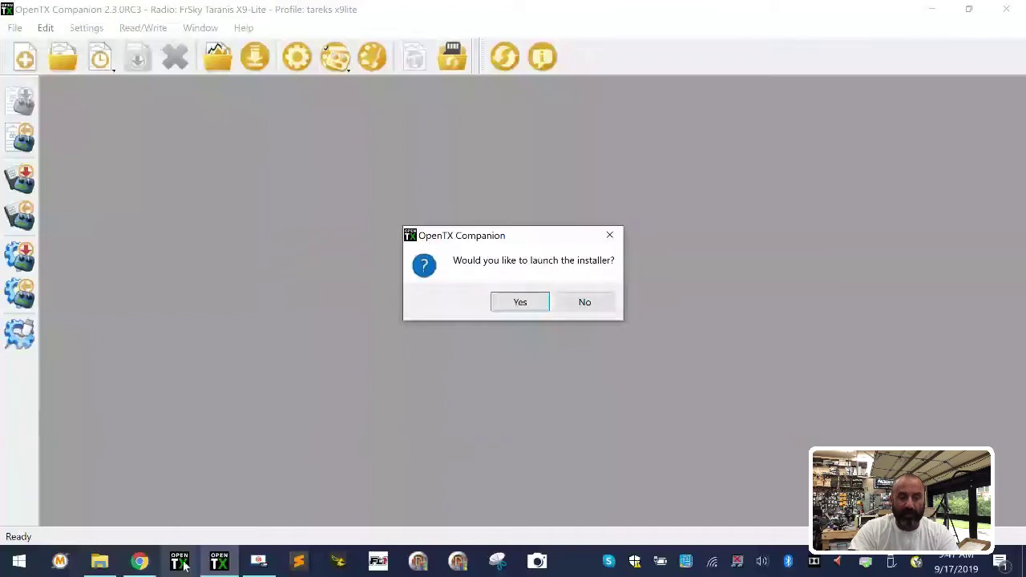
Step: Install OpenTX Companion 2.3 in C:\Program Files (x86)\OpenTX\Companion 2.3\ with the default component, run it on completion, and minimize the browser
click(518, 303)
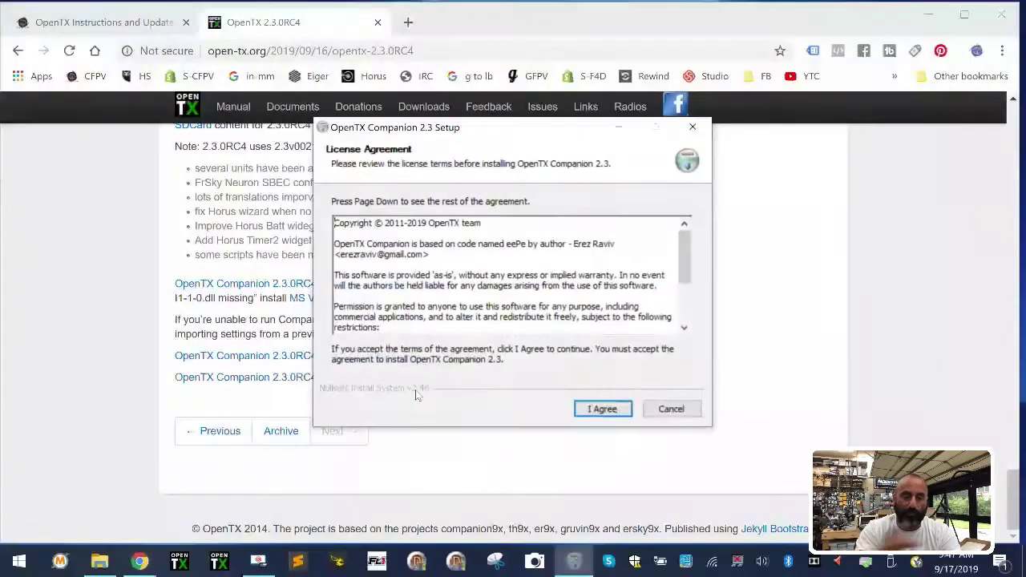
click(585, 411)
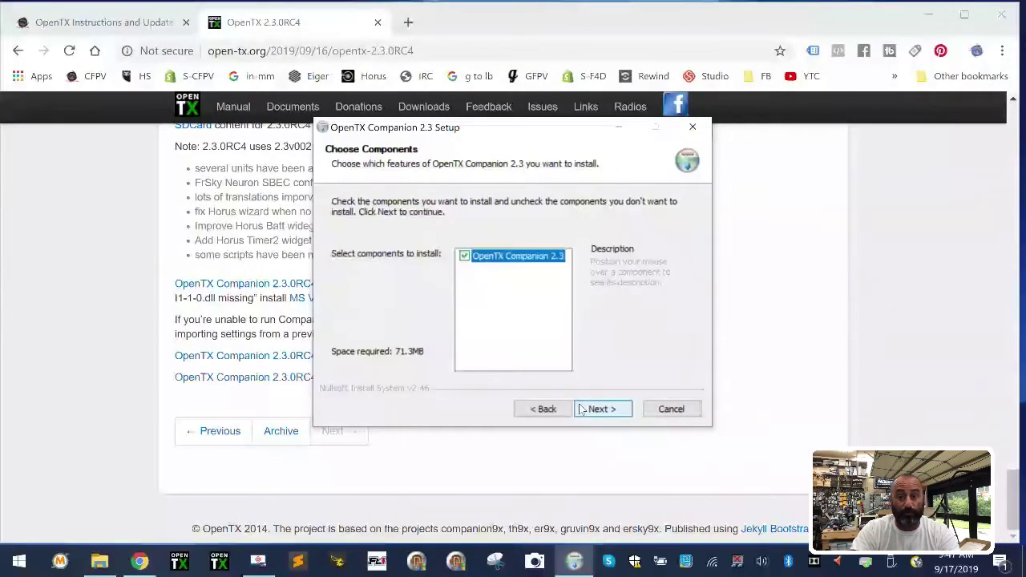
click(619, 412)
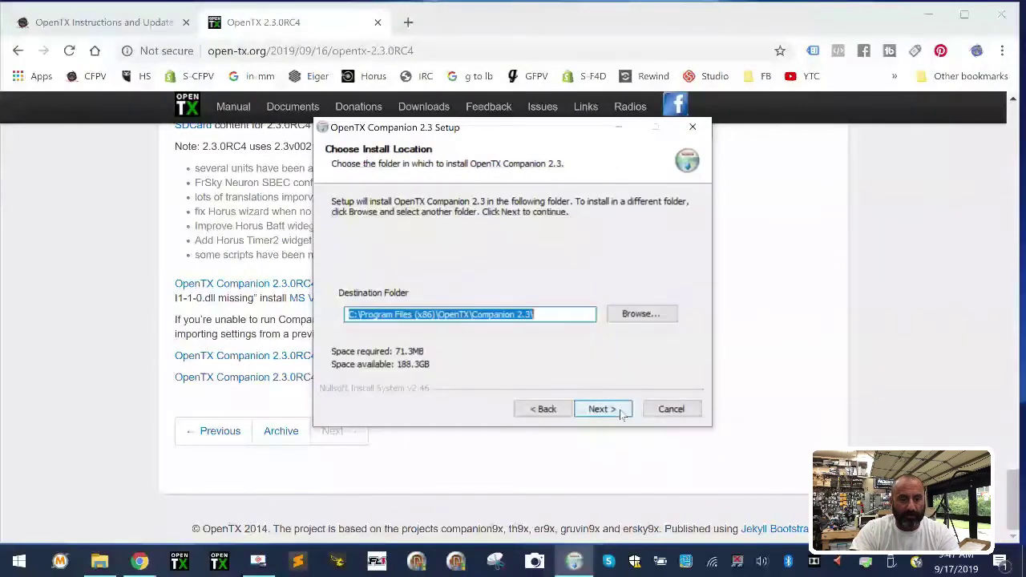
click(618, 412)
click(618, 413)
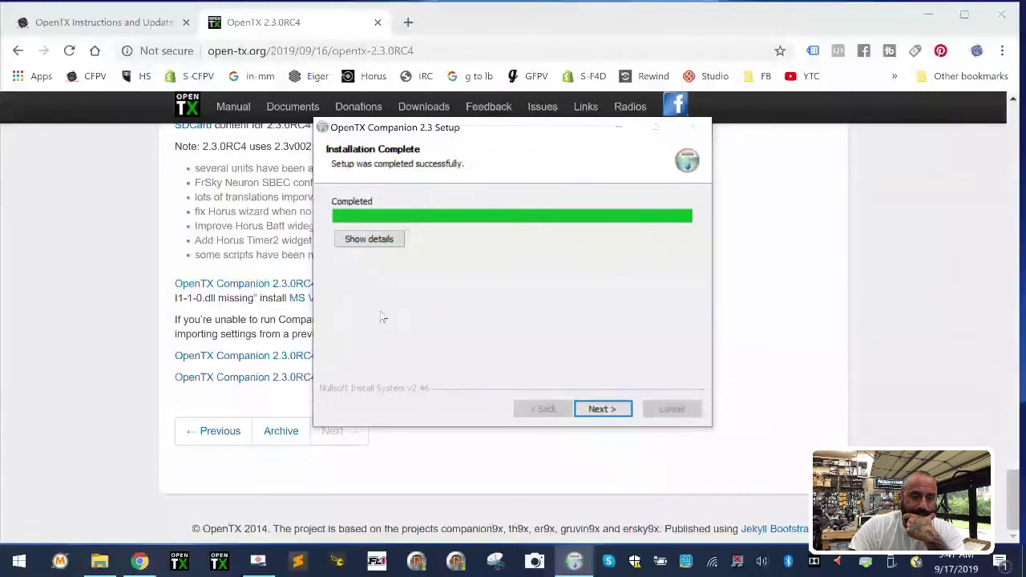
click(606, 410)
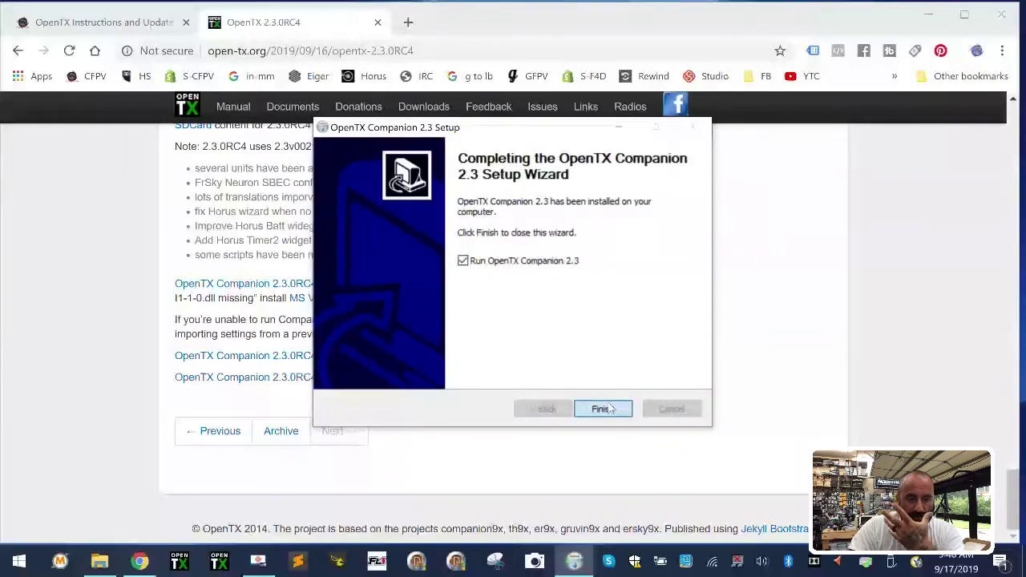
click(603, 409)
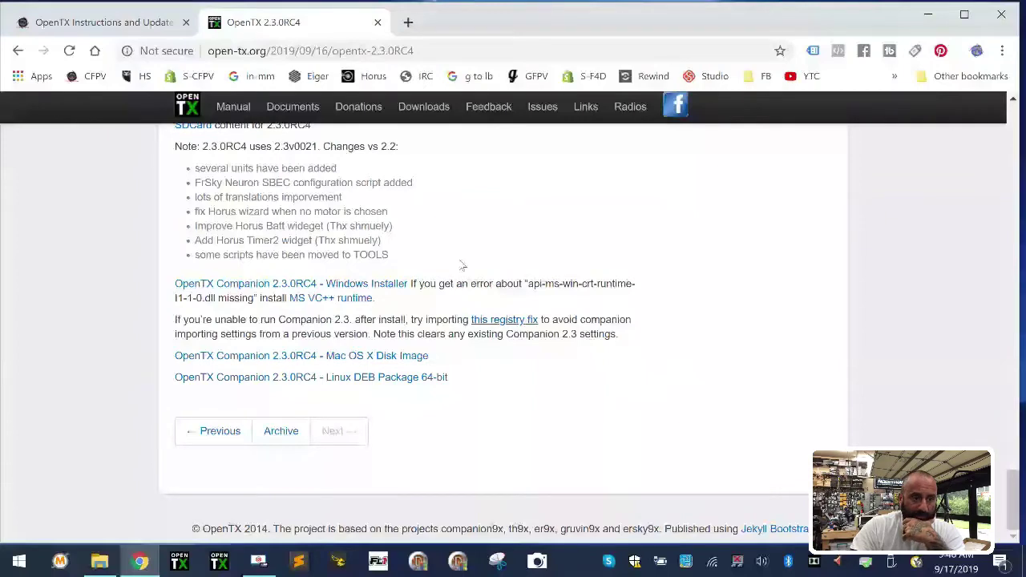
click(930, 13)
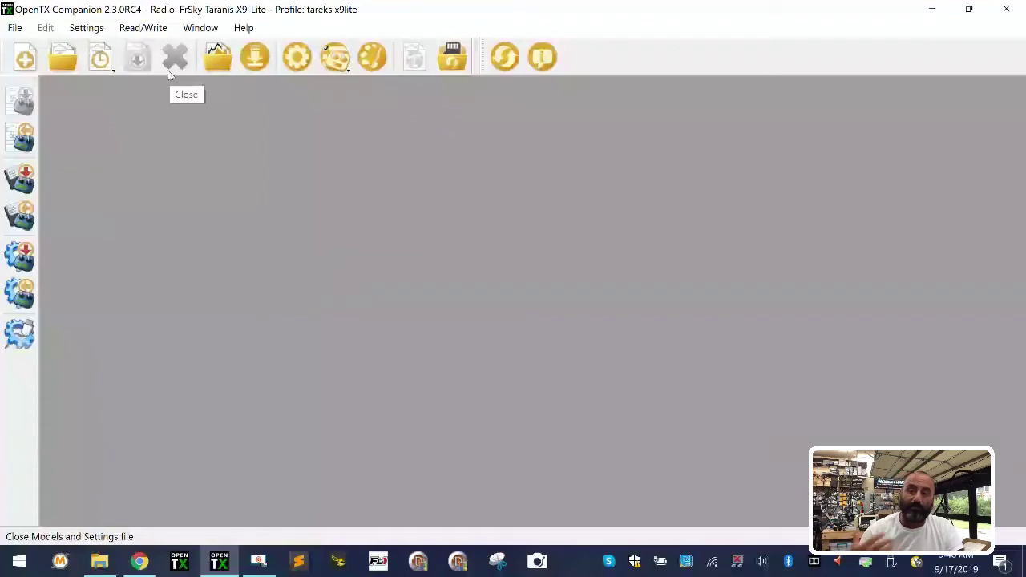
Step: Add a new radio profile in OpenTX Companion and open its settings
click(104, 30)
mouse_move(122, 32)
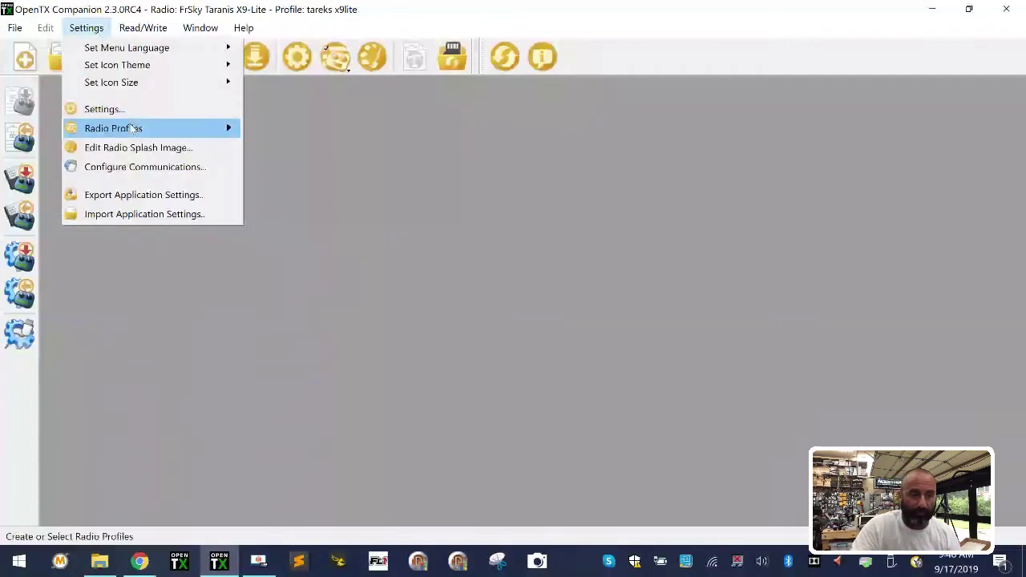
mouse_move(132, 130)
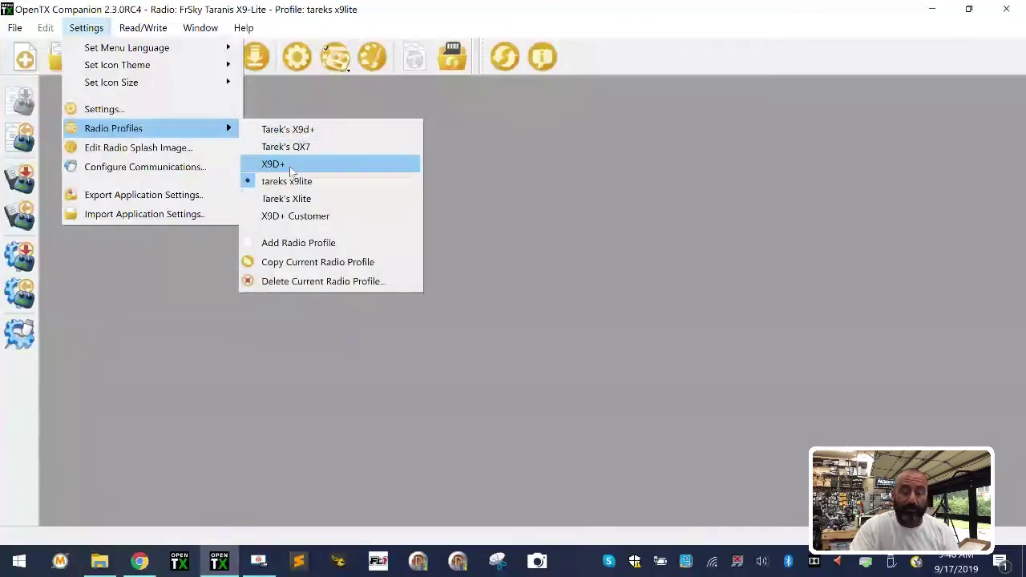
click(357, 243)
Step: Name the profile with the owner's first name followed by X9D+2019, and set the radio type to FrSky Taranis X9D+ 2019
click(435, 98)
drag(436, 98, 284, 104)
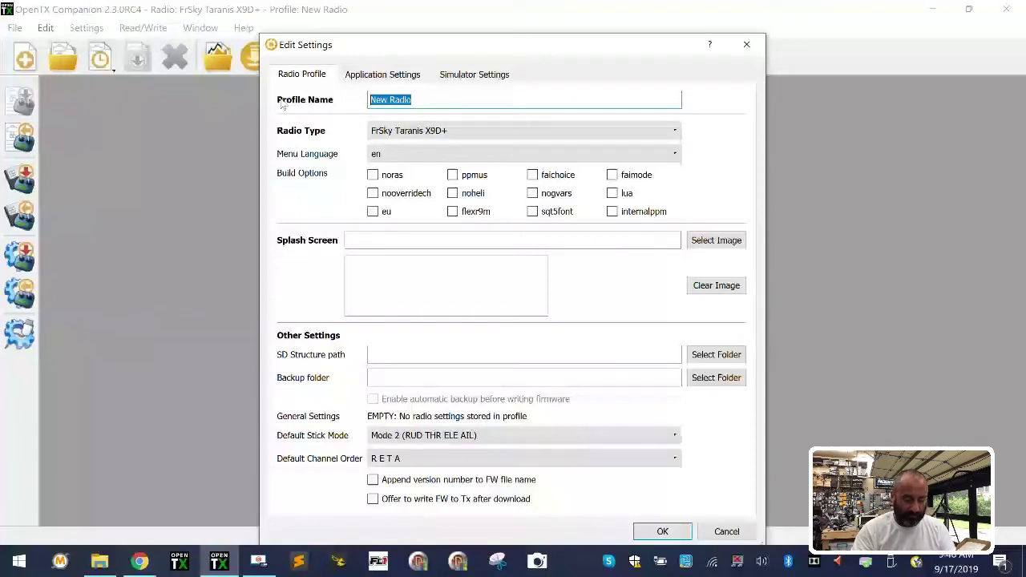
click(422, 103)
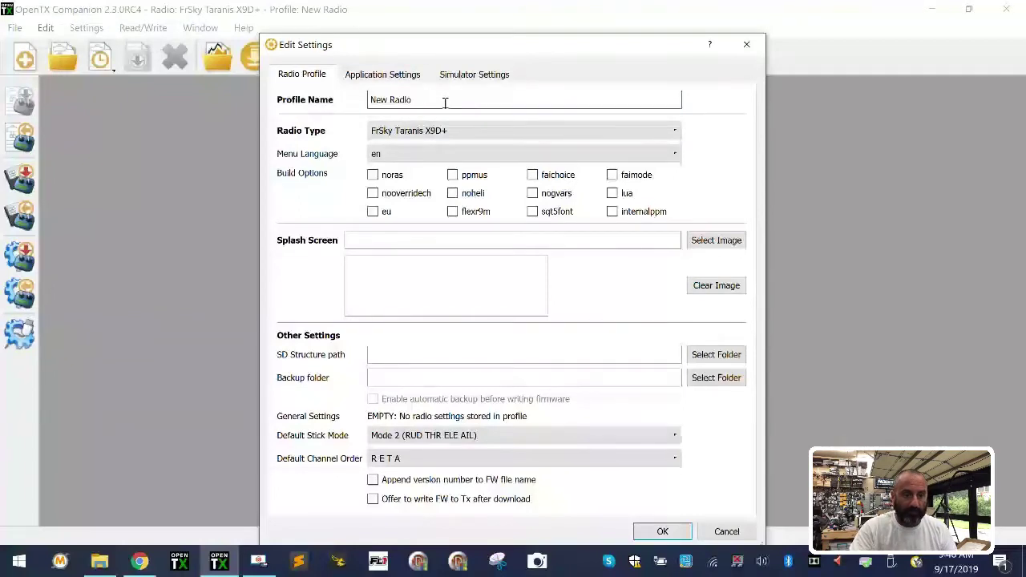
drag(445, 101, 273, 112)
text(Tarek)
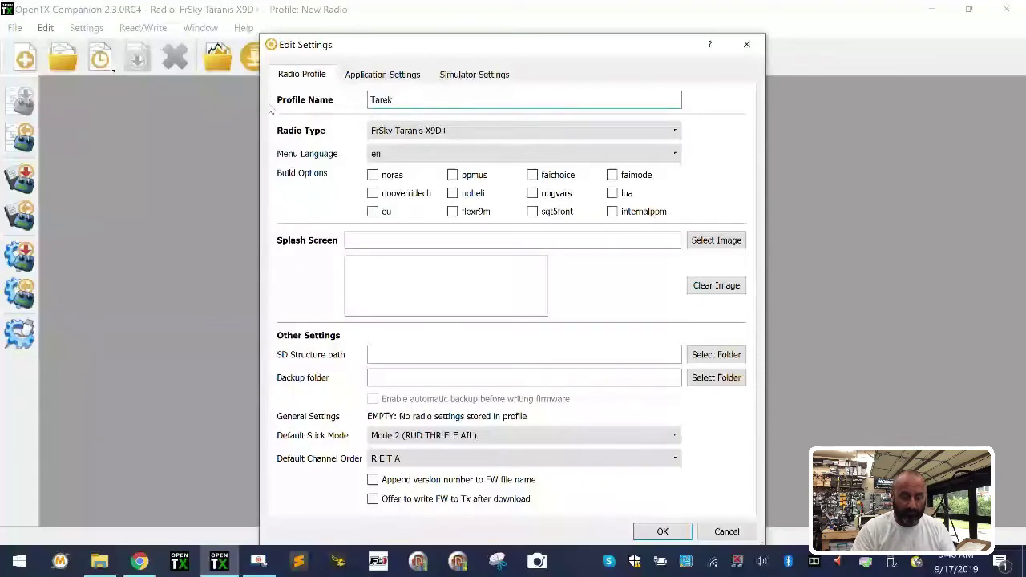
text('s X9D)
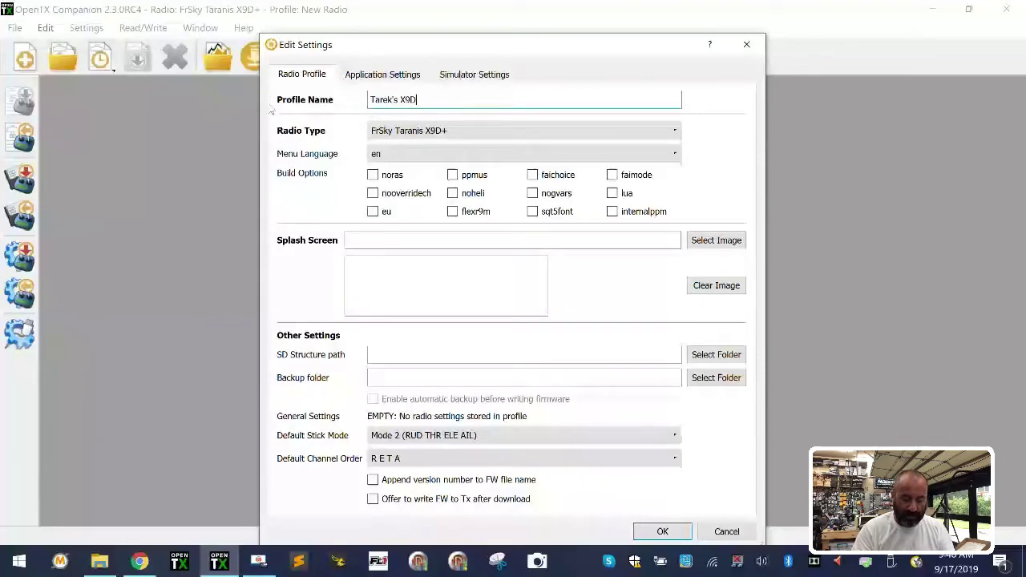
text(+2019)
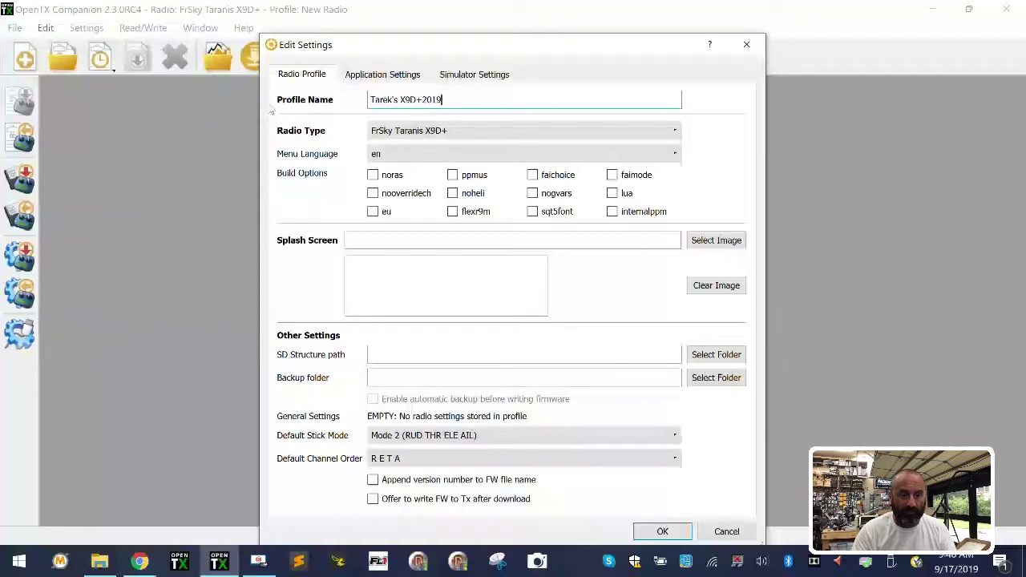
click(421, 133)
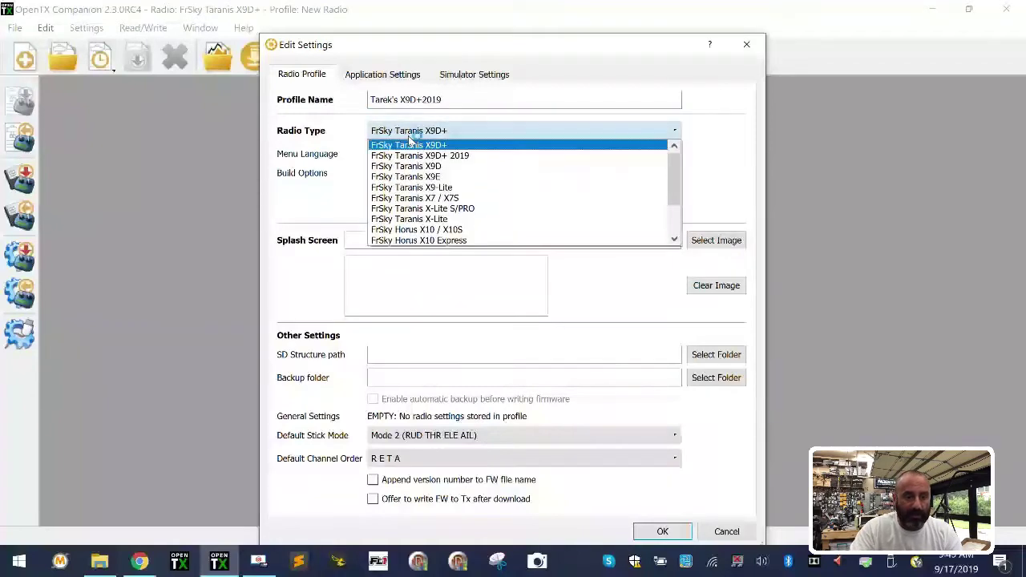
click(458, 157)
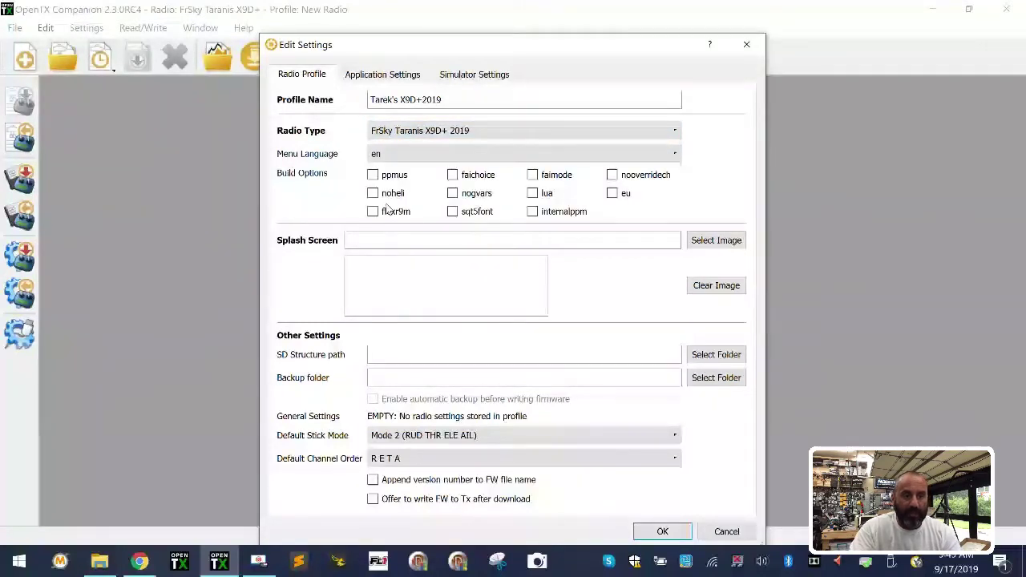
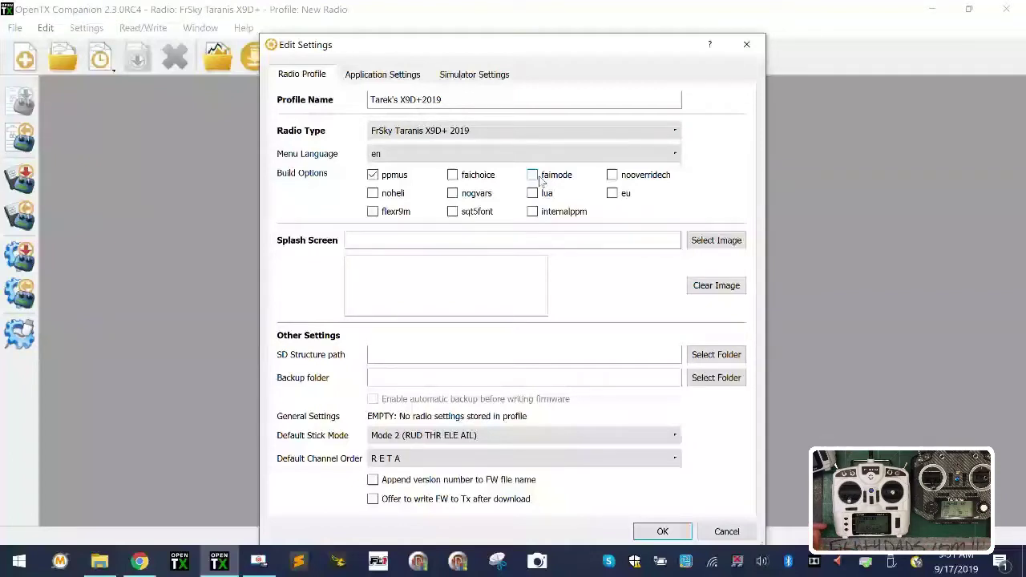
Step: Enable the faichoice, noheli, nogvars, lua, flexr9m, sqt5font and internalppm build options, leaving faimode off
click(533, 176)
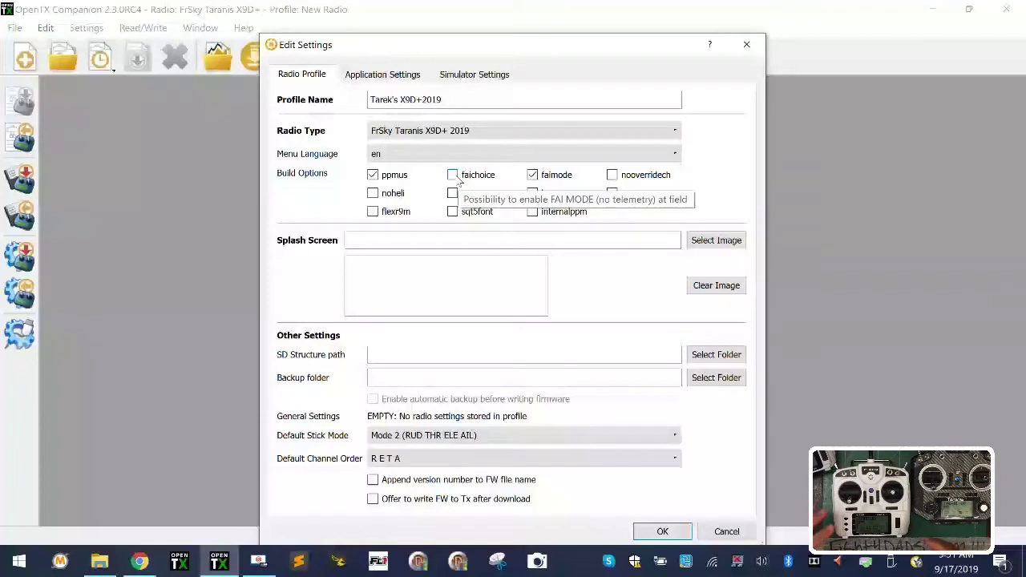
click(456, 177)
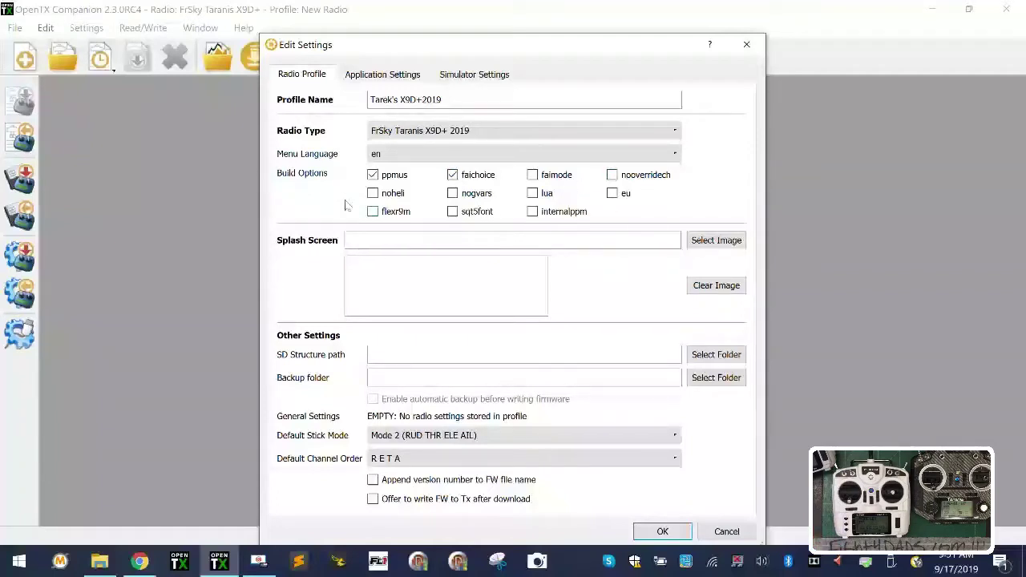
click(374, 196)
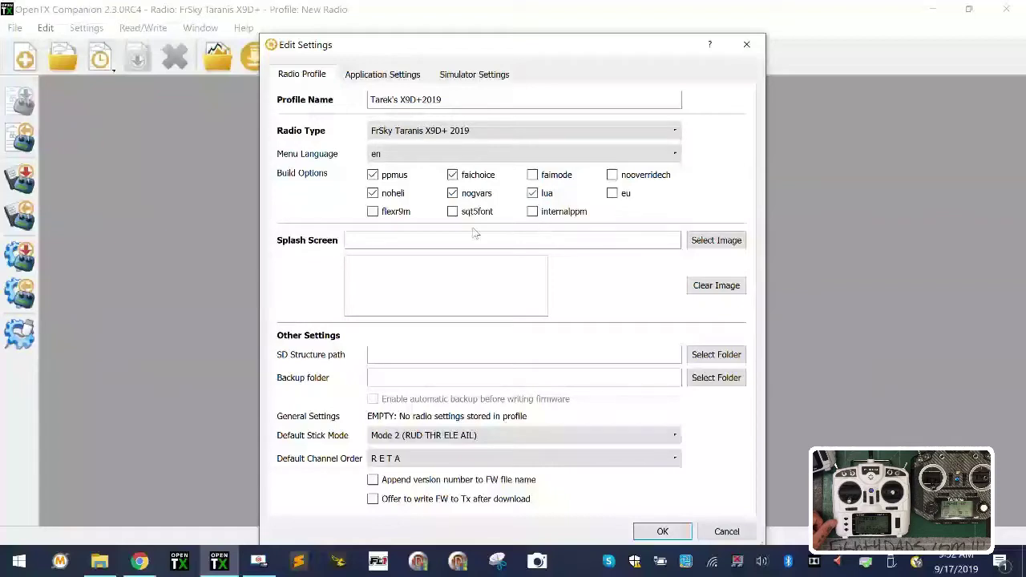
click(374, 211)
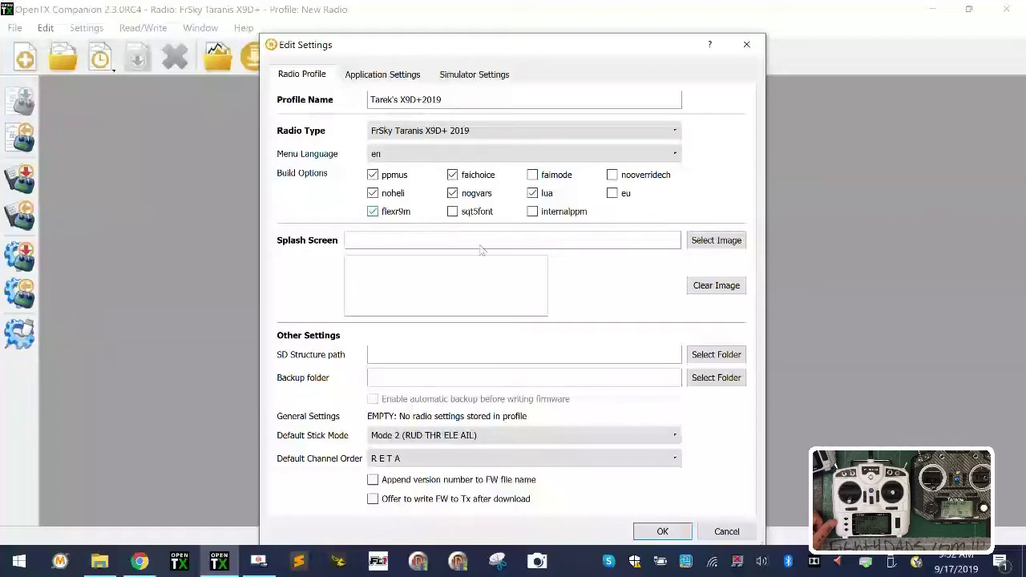
click(453, 212)
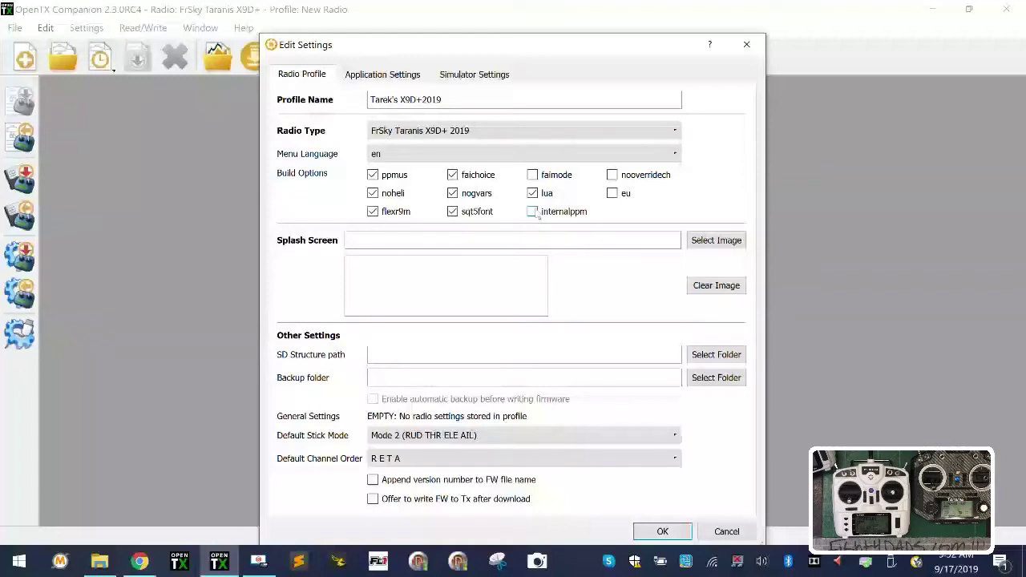
click(534, 212)
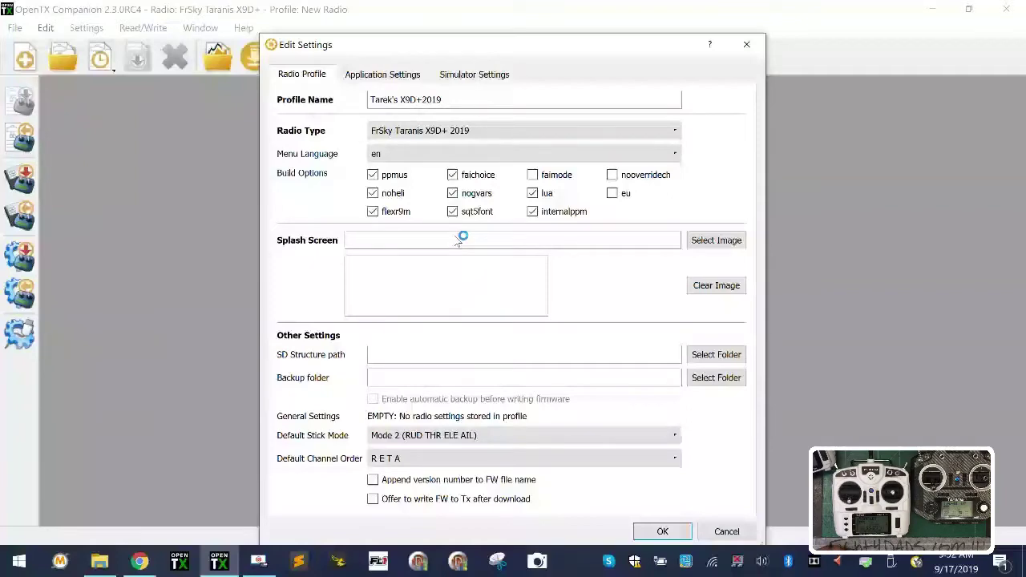
Step: Switch to Chrome and search Google in a new tab for "opentx internallppm menu"
click(141, 561)
click(408, 21)
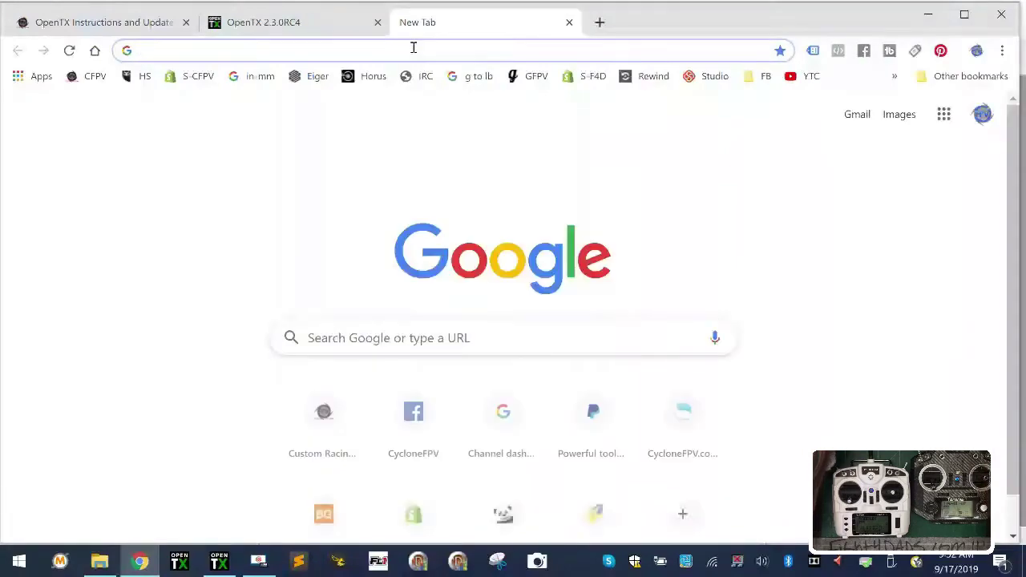
text(opent)
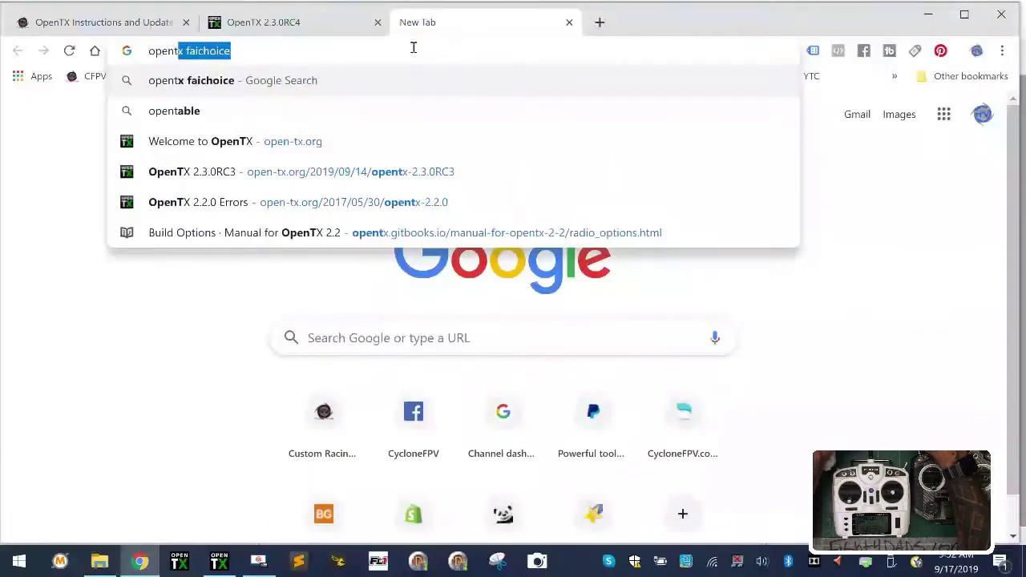
text(x internall)
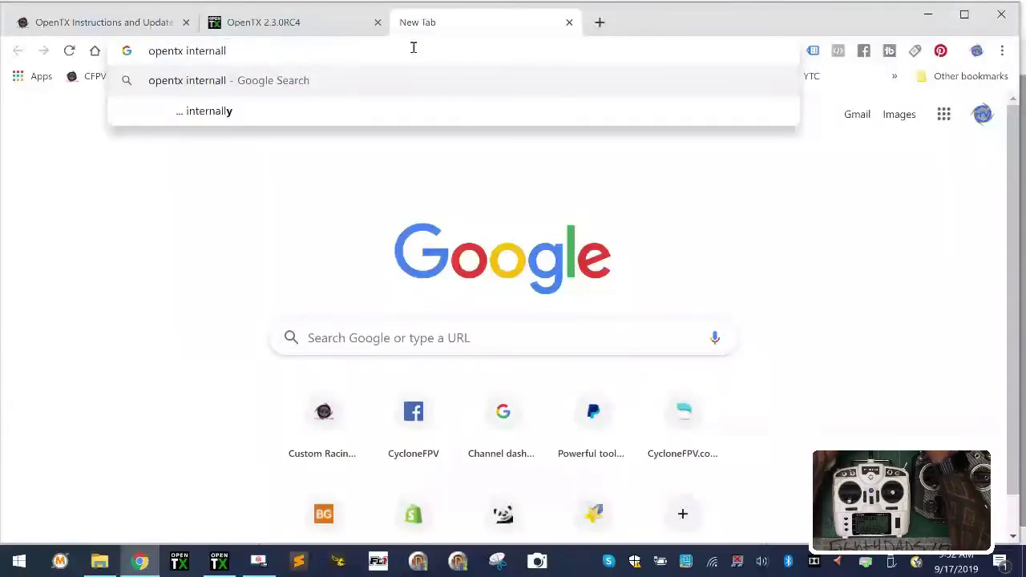
text(p)
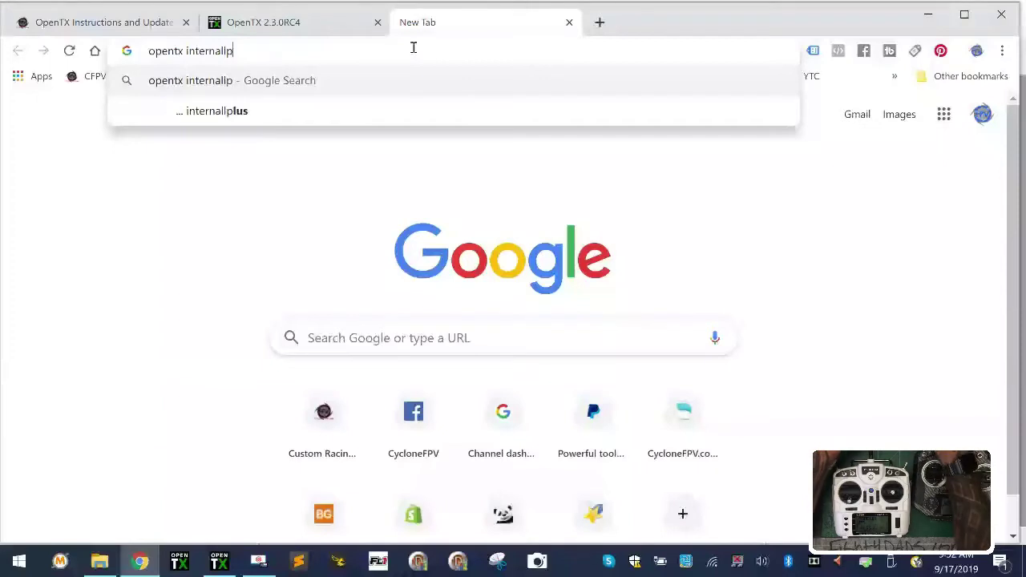
text(pm menu)
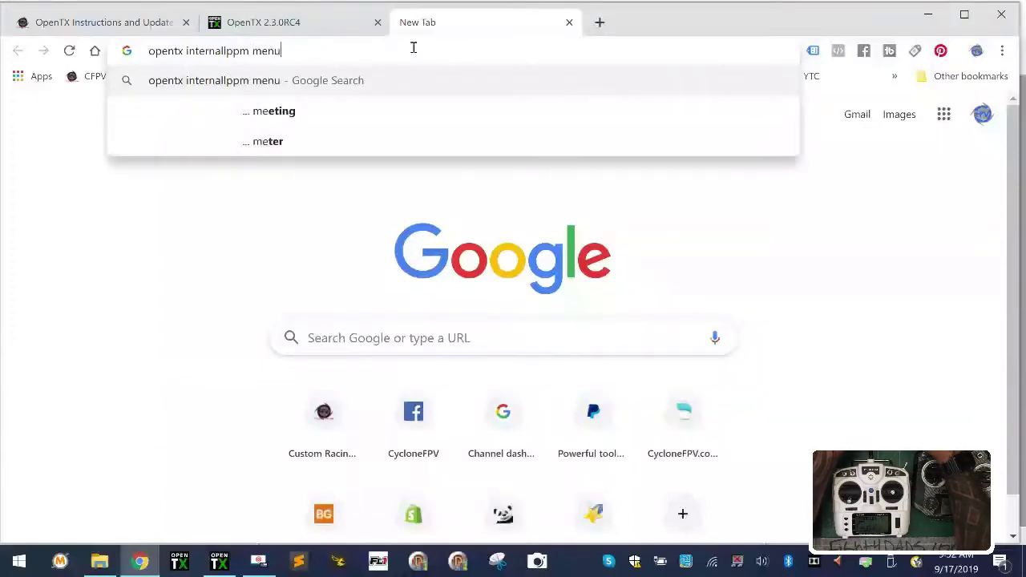
key(Return)
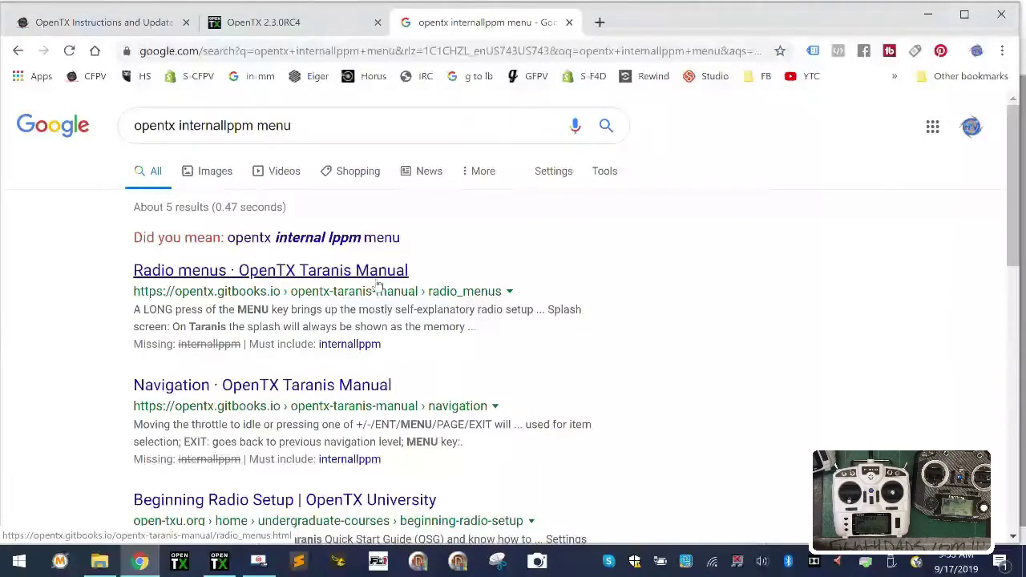
Step: Look through the search results and open the Radio menus page of the OpenTX Taranis Manual
scroll(379, 283, down, 4)
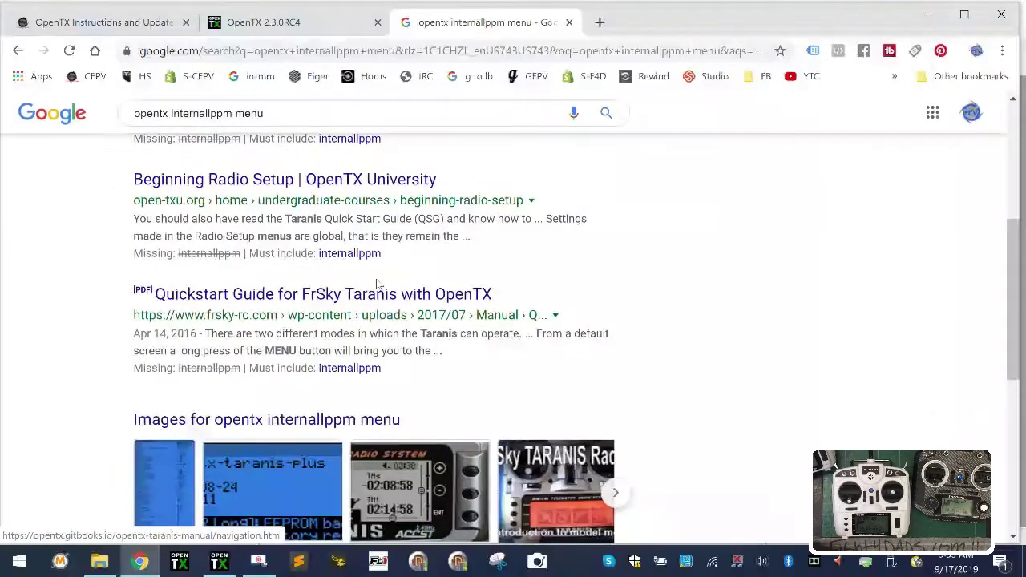
scroll(378, 282, down, 2)
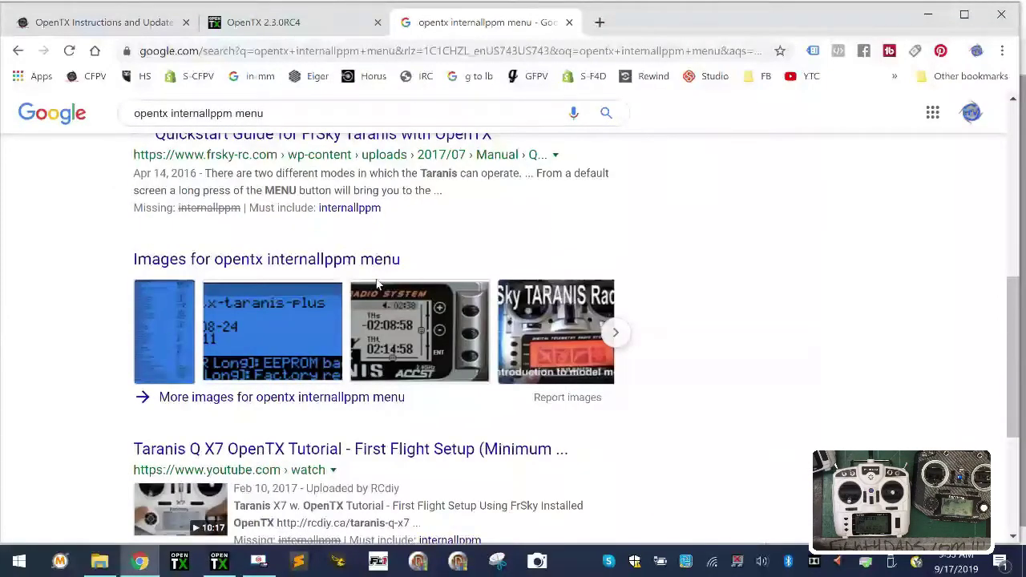
scroll(379, 282, down, 2)
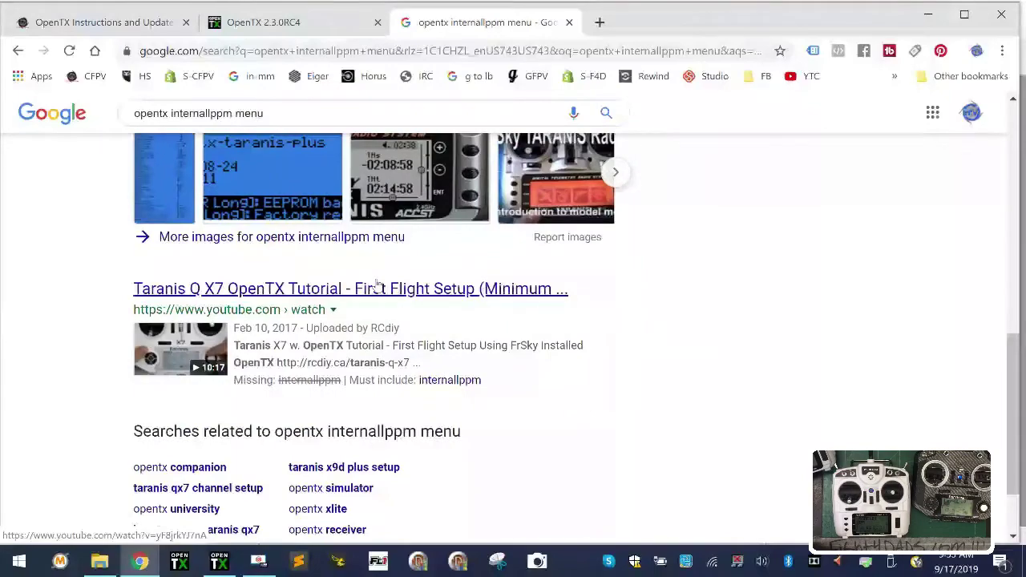
scroll(379, 282, up, 2)
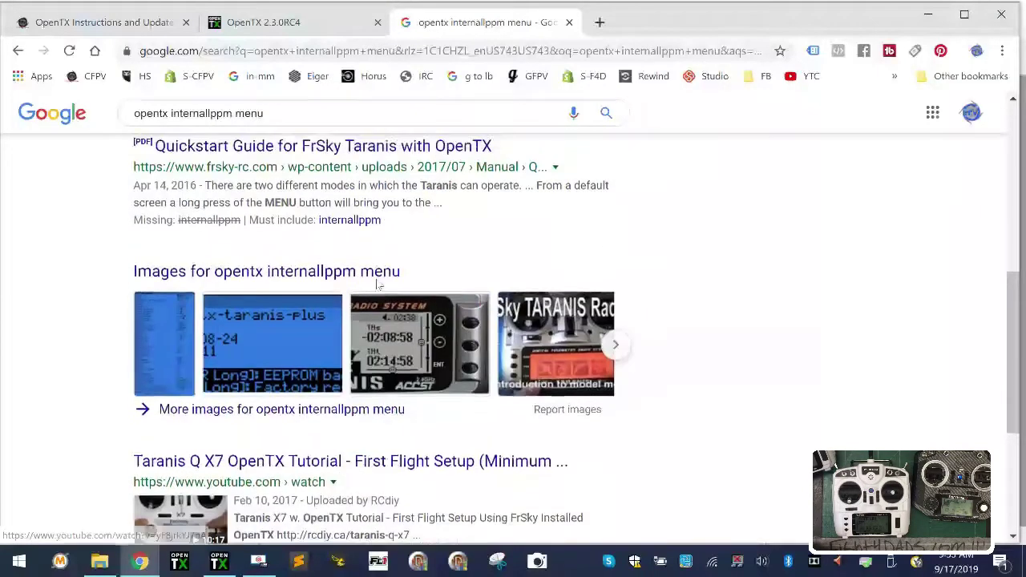
scroll(379, 282, up, 5)
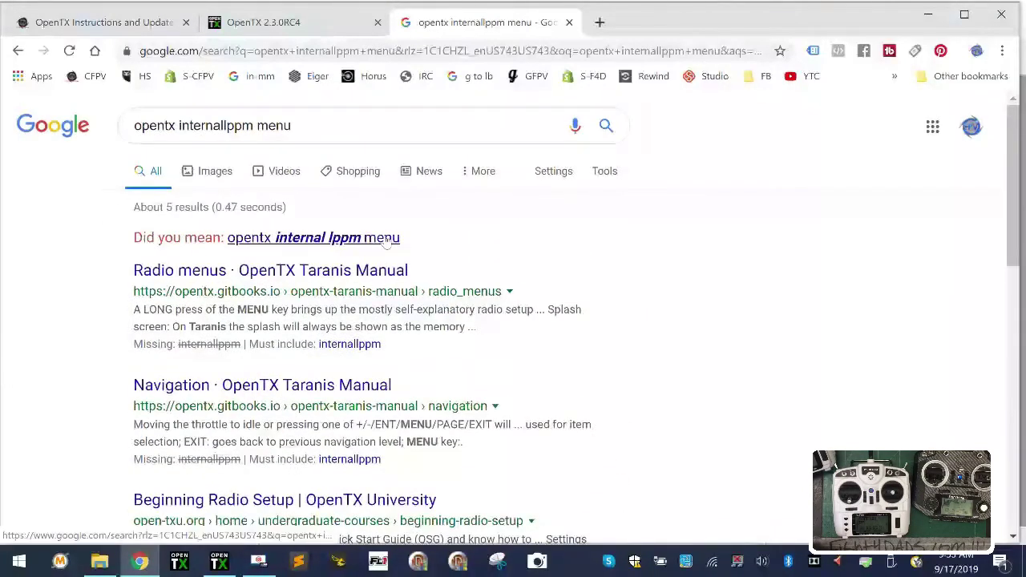
click(373, 272)
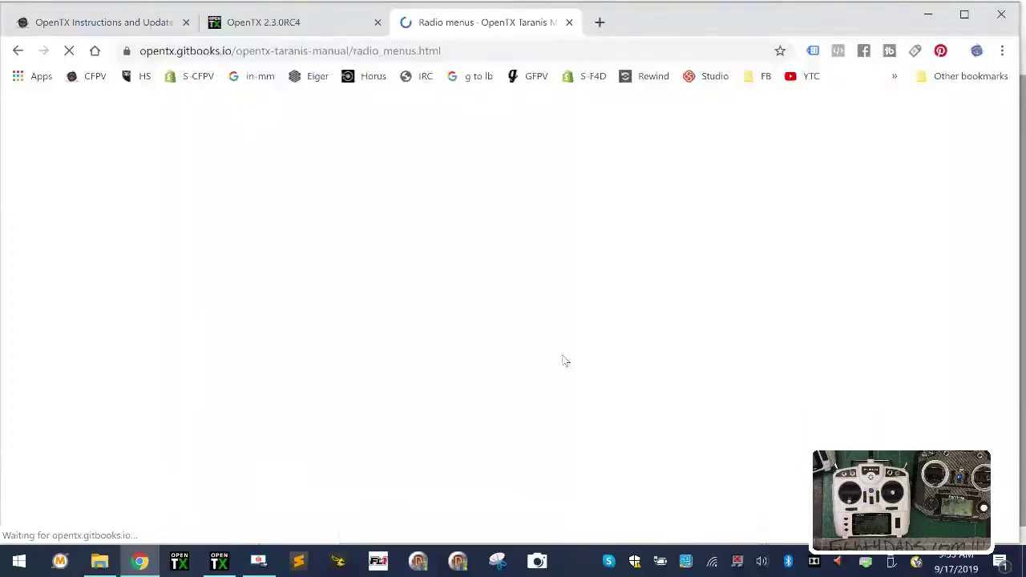
Step: Return to the OpenTX 2.3.0RC4 page and look back through the LUA and Companion sections of its release notes
click(316, 31)
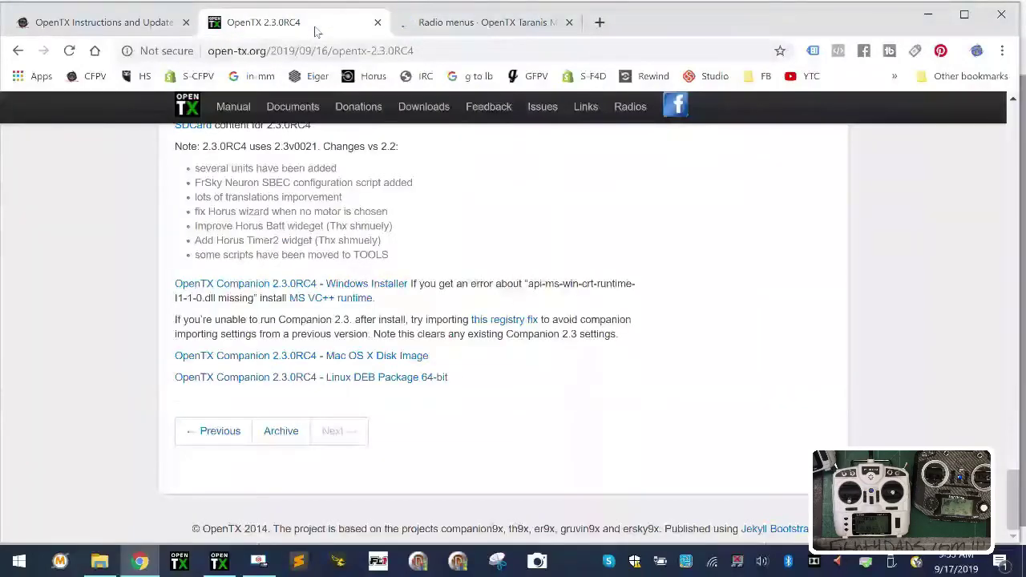
click(509, 27)
click(309, 24)
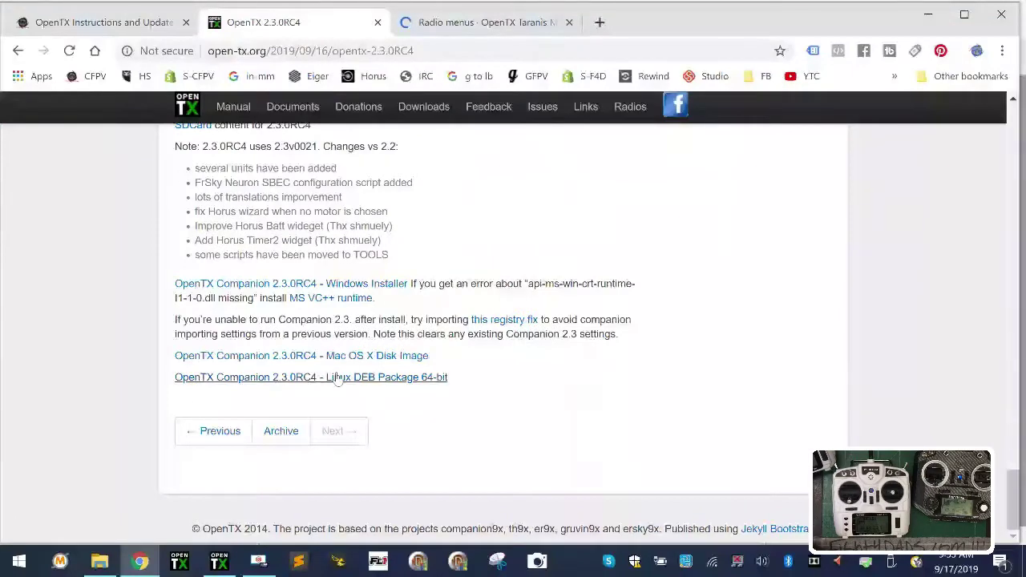
scroll(337, 373, up, 6)
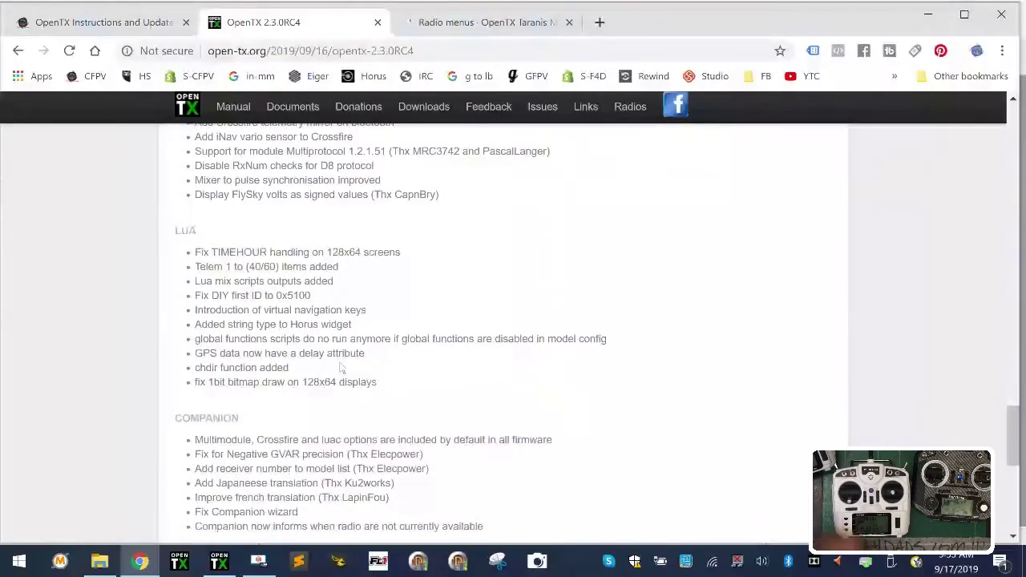
key(super+f)
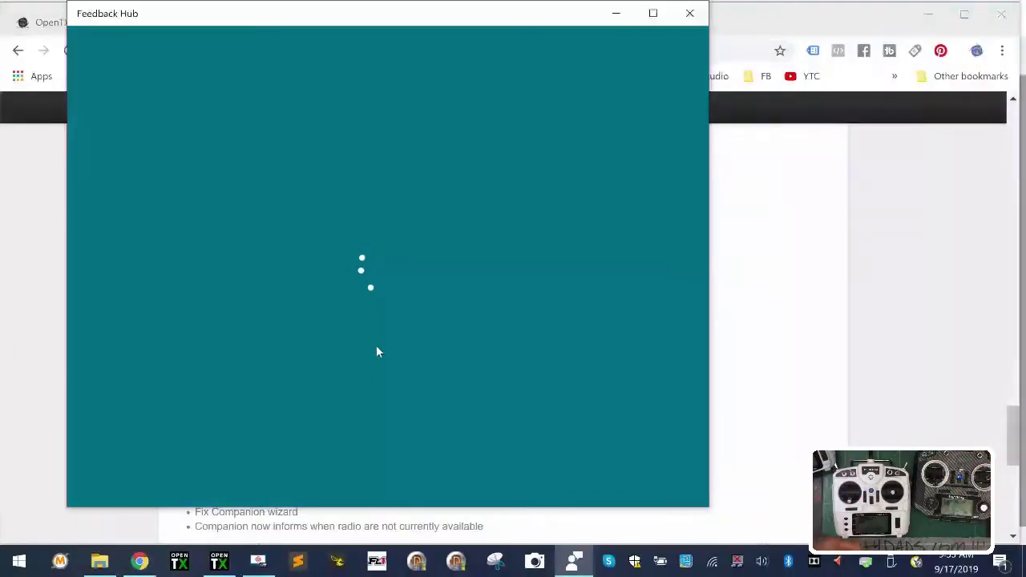
click(689, 13)
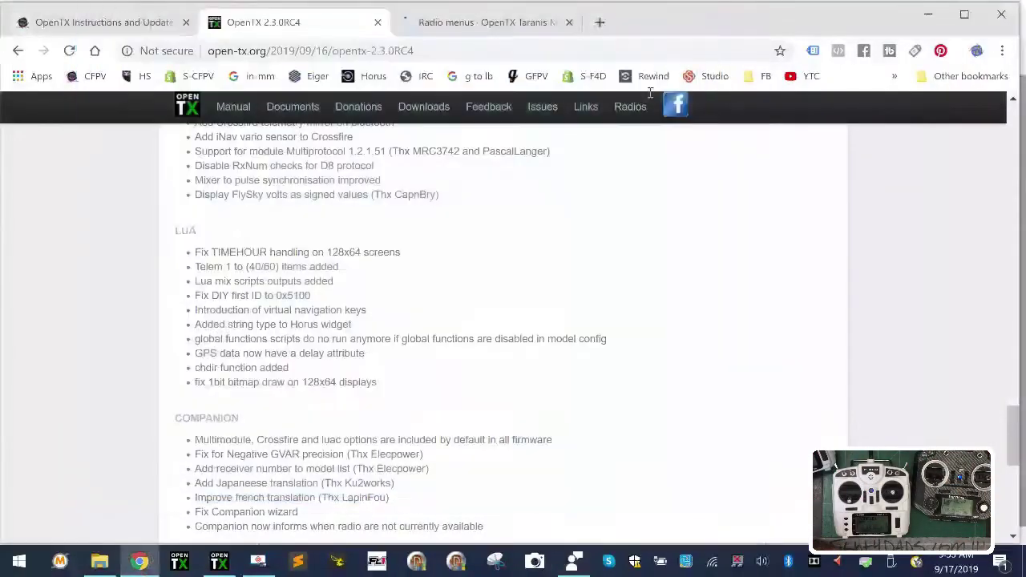
scroll(391, 385, up, 4)
right_click(391, 385)
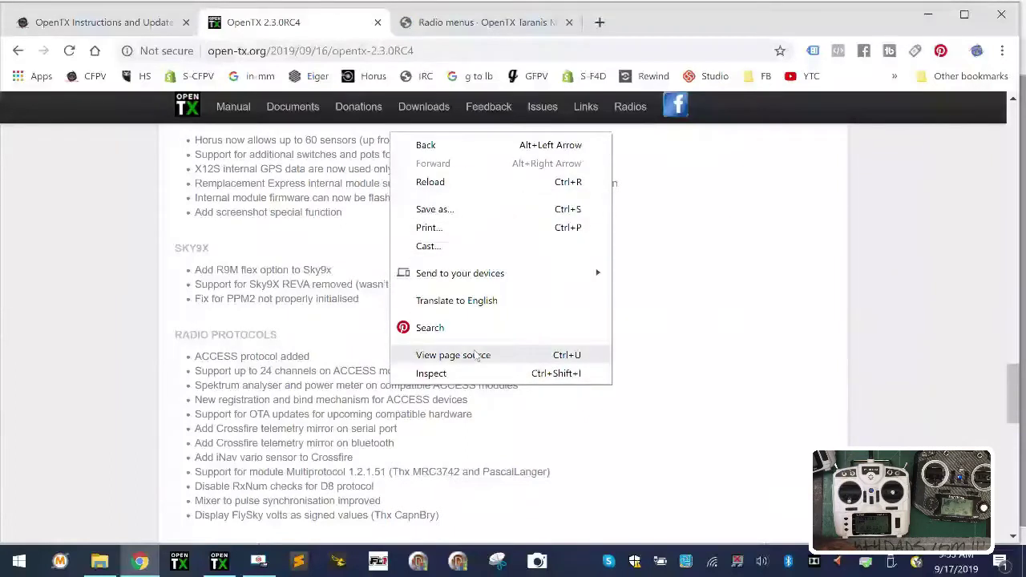
click(484, 329)
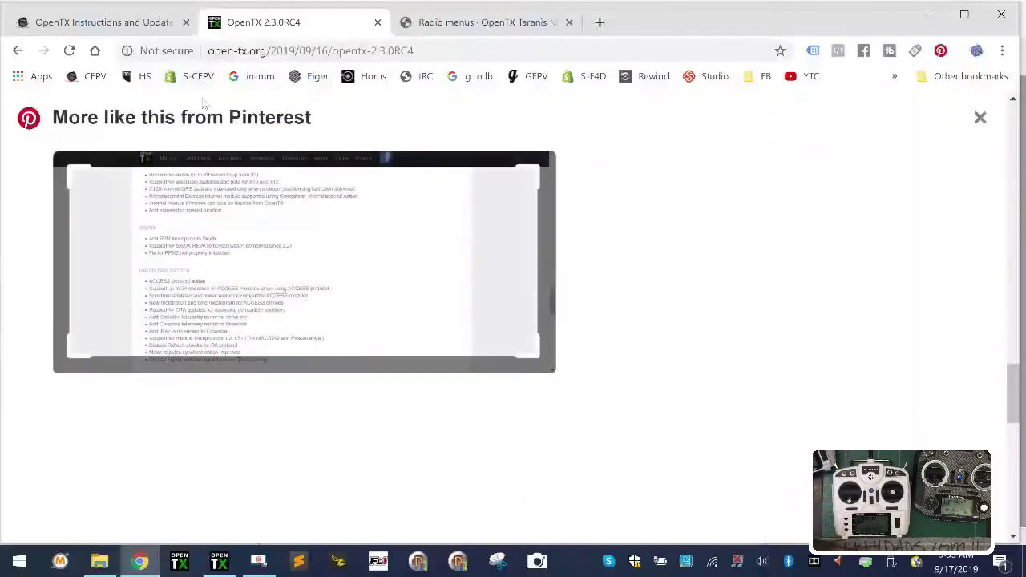
Step: Go back to the OpenTX home page, look through its News list and open the OpenTX 2.3.0RC1 release post
click(17, 51)
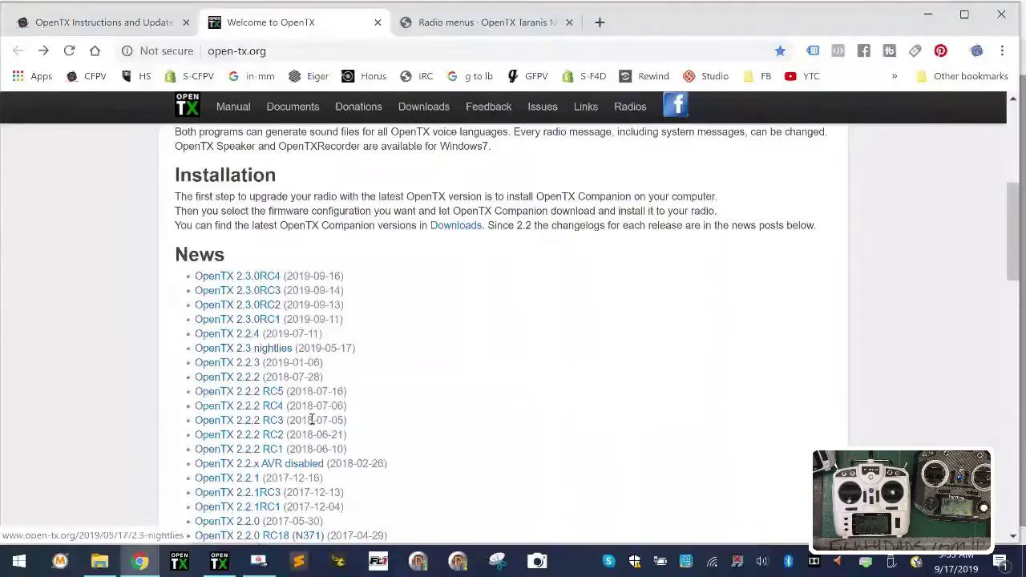
scroll(313, 433, up, 5)
scroll(313, 433, down, 4)
scroll(313, 433, down, 5)
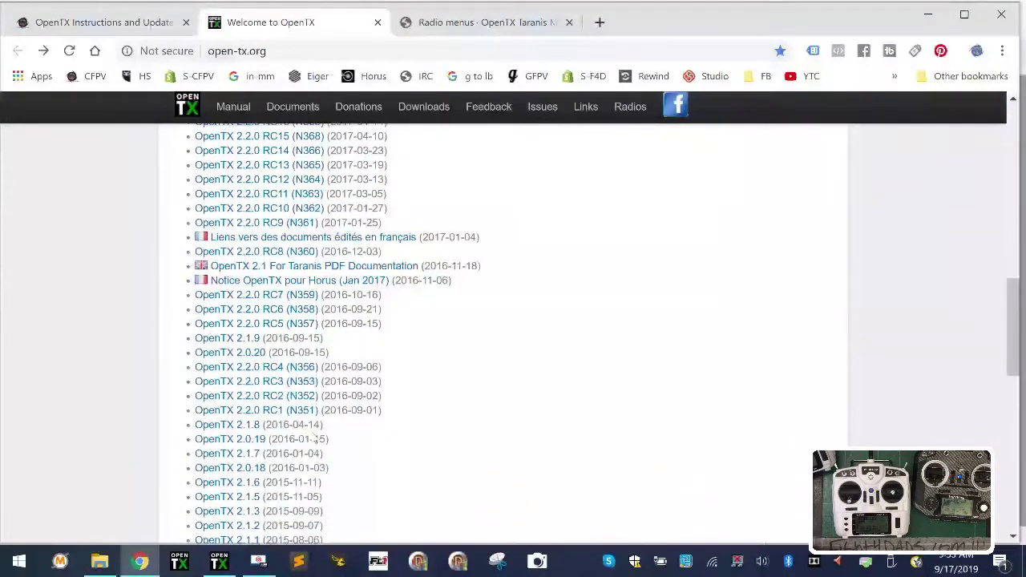
scroll(315, 439, down, 5)
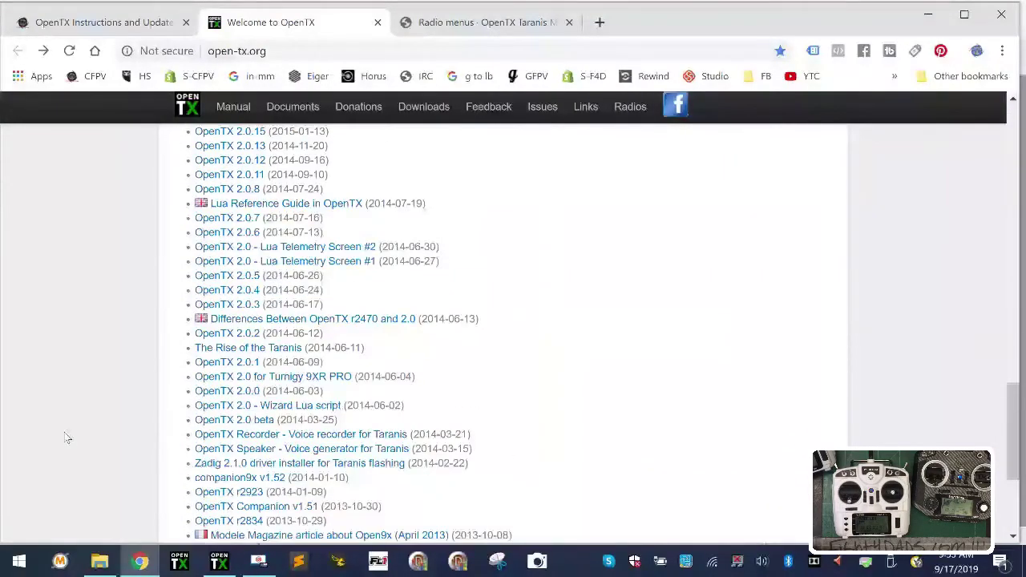
scroll(69, 435, down, 3)
scroll(69, 435, up, 12)
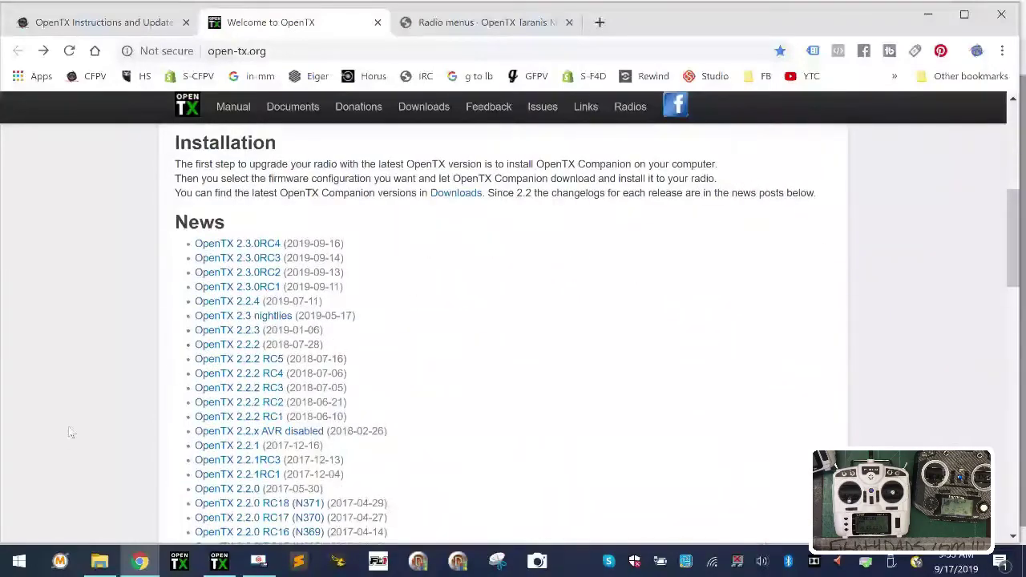
click(279, 287)
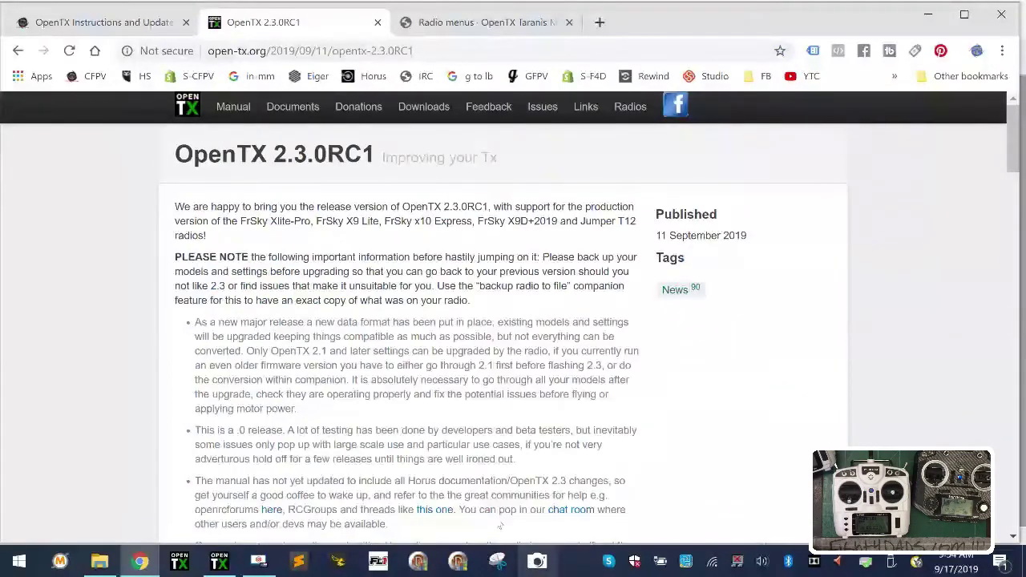
Step: Read through the OpenTX 2.3.0RC1 release notes, from the warnings and per-radio changes to the LUA, Companion and download links sections
scroll(357, 458, down, 4)
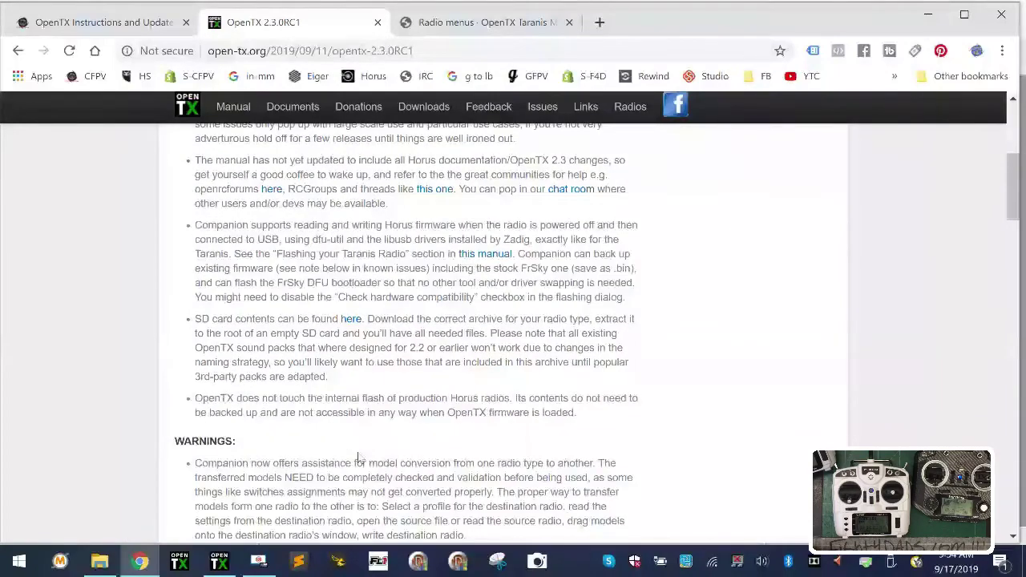
scroll(357, 458, down, 6)
scroll(357, 456, down, 8)
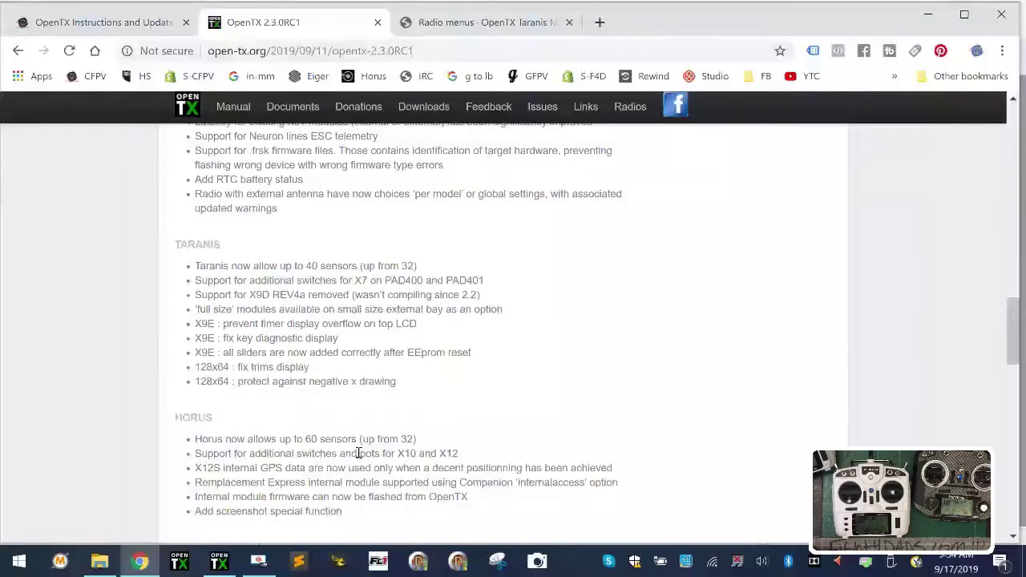
scroll(358, 453, up, 2)
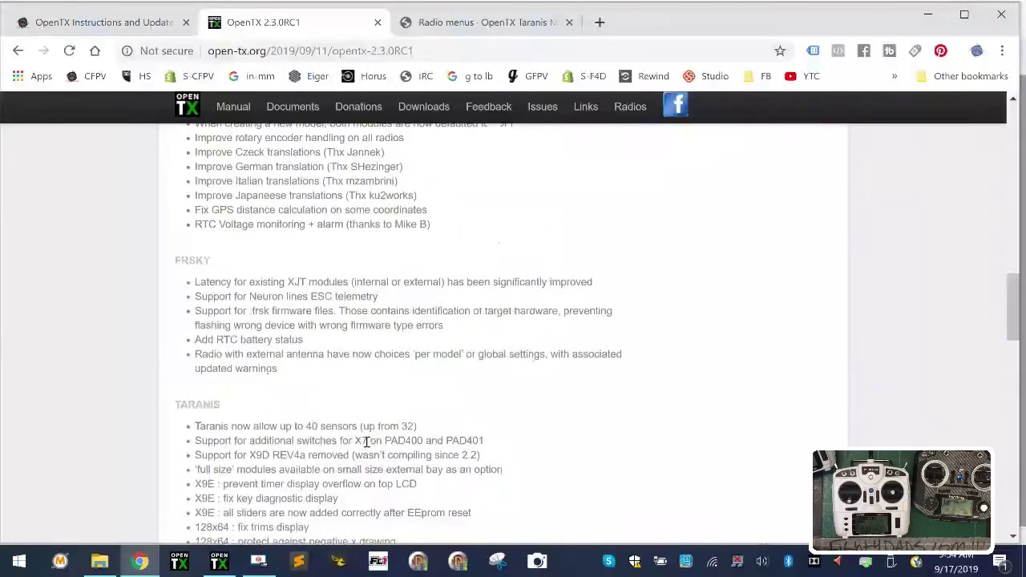
scroll(366, 445, up, 4)
scroll(367, 441, down, 4)
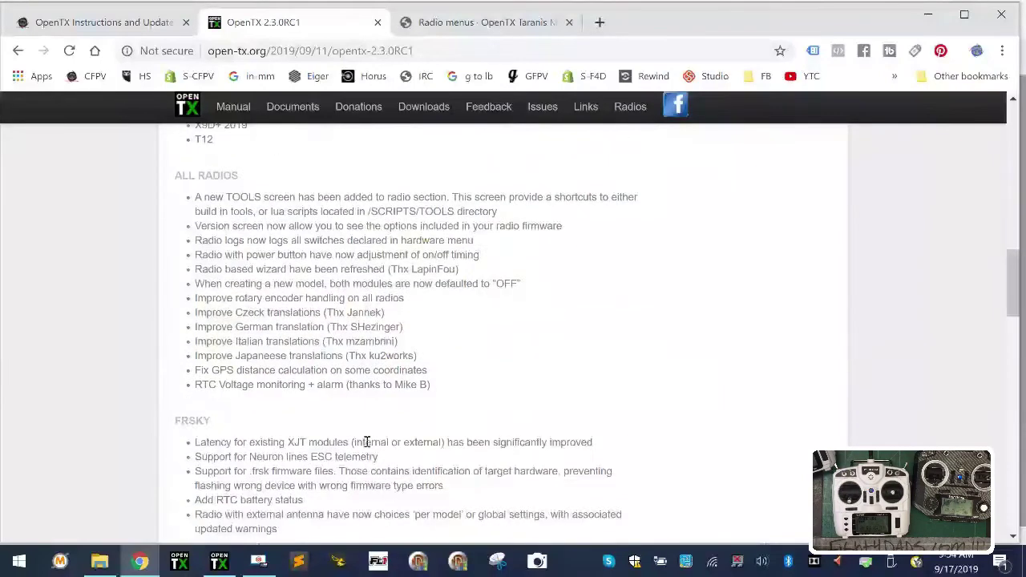
scroll(367, 441, down, 5)
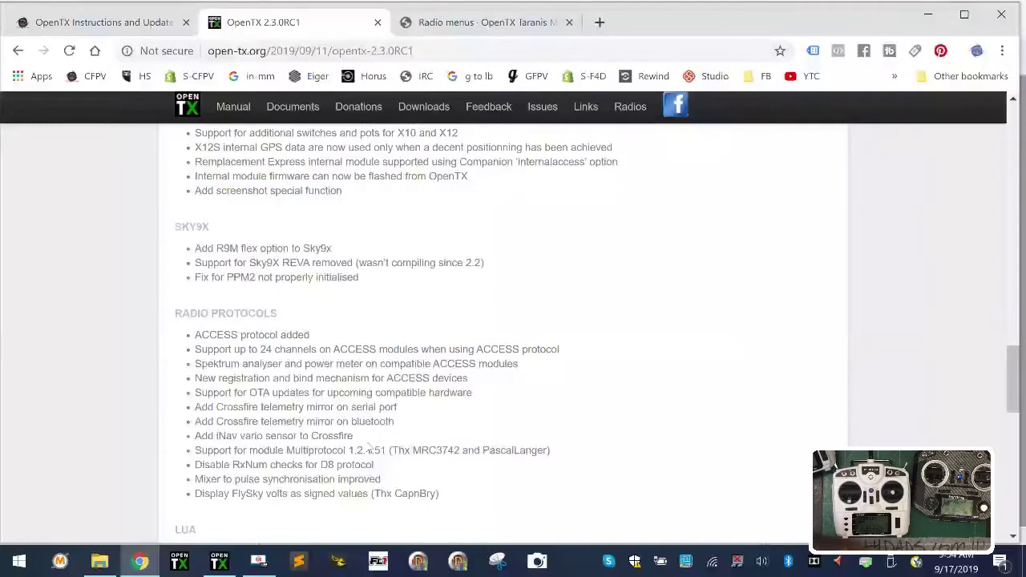
scroll(369, 450, down, 4)
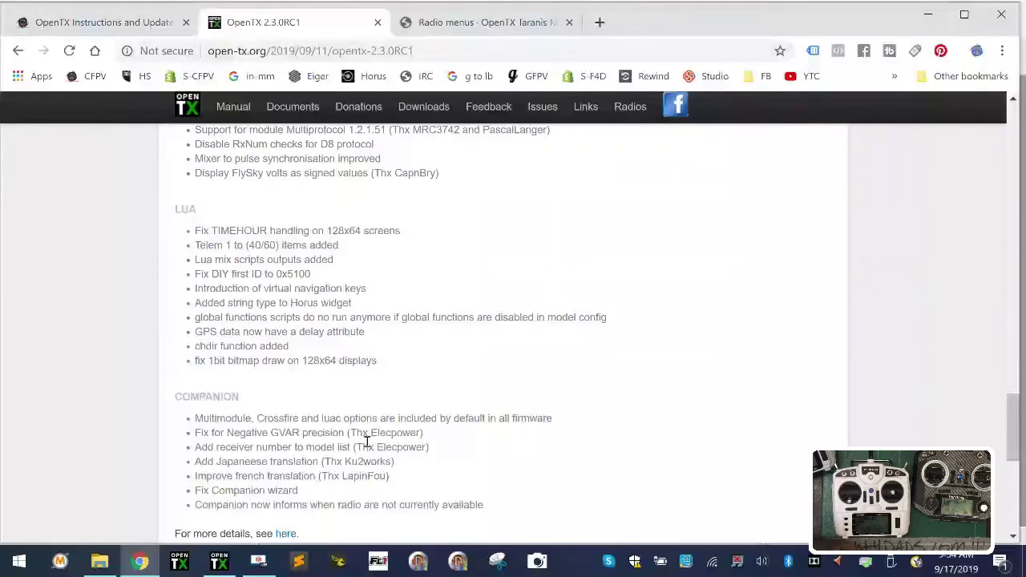
scroll(367, 441, up, 2)
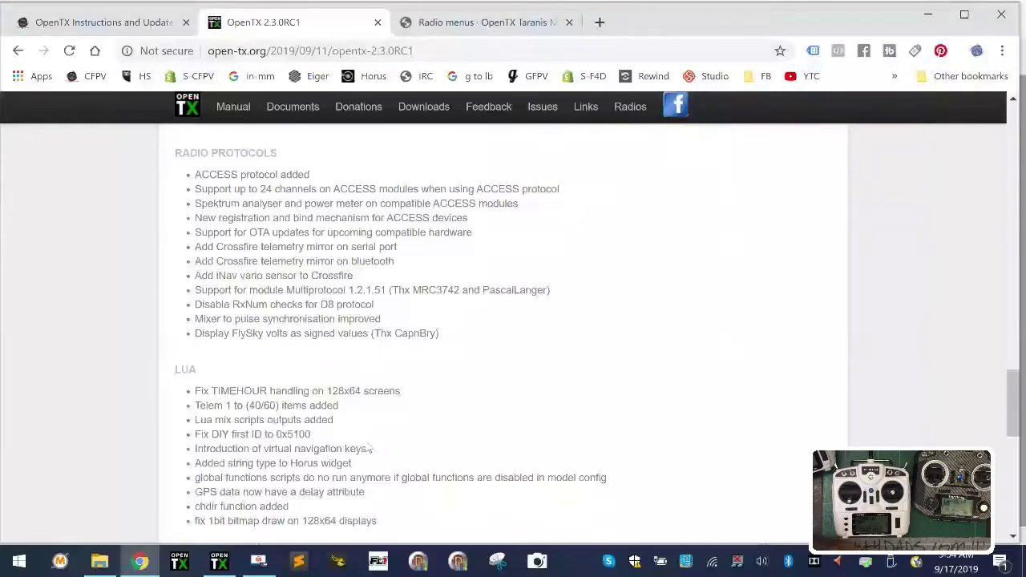
scroll(367, 441, down, 2)
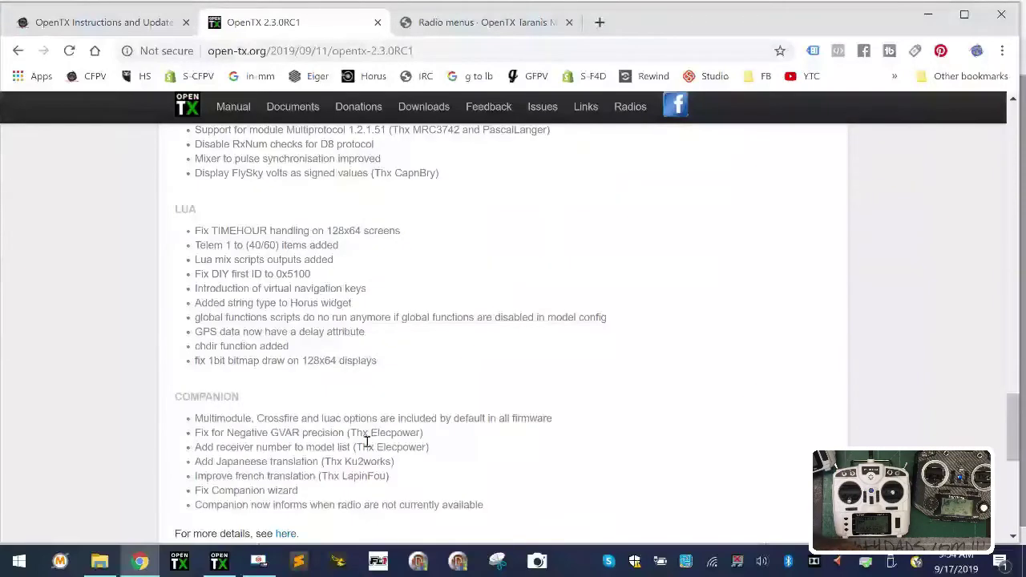
scroll(368, 441, down, 2)
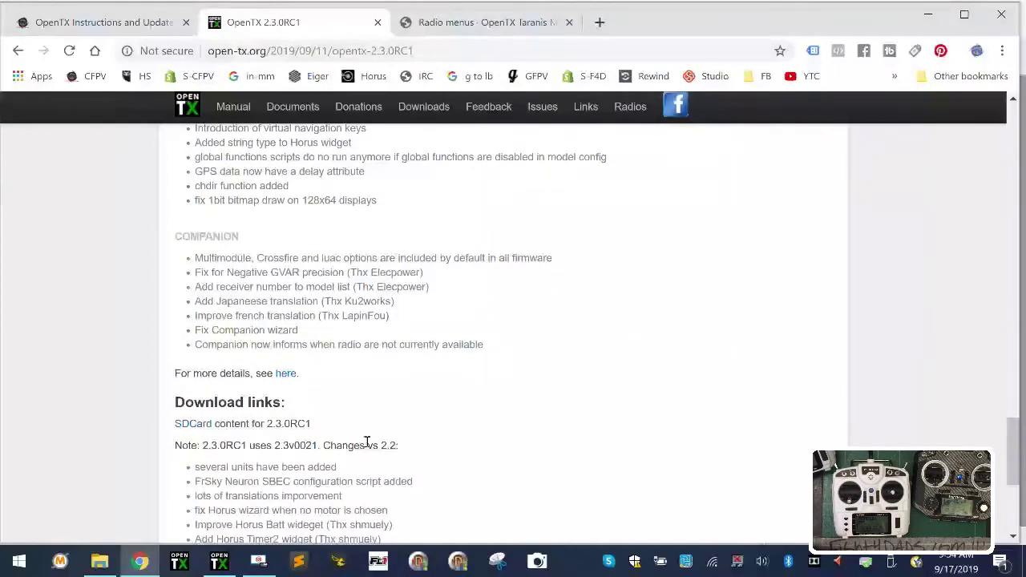
scroll(367, 442, down, 2)
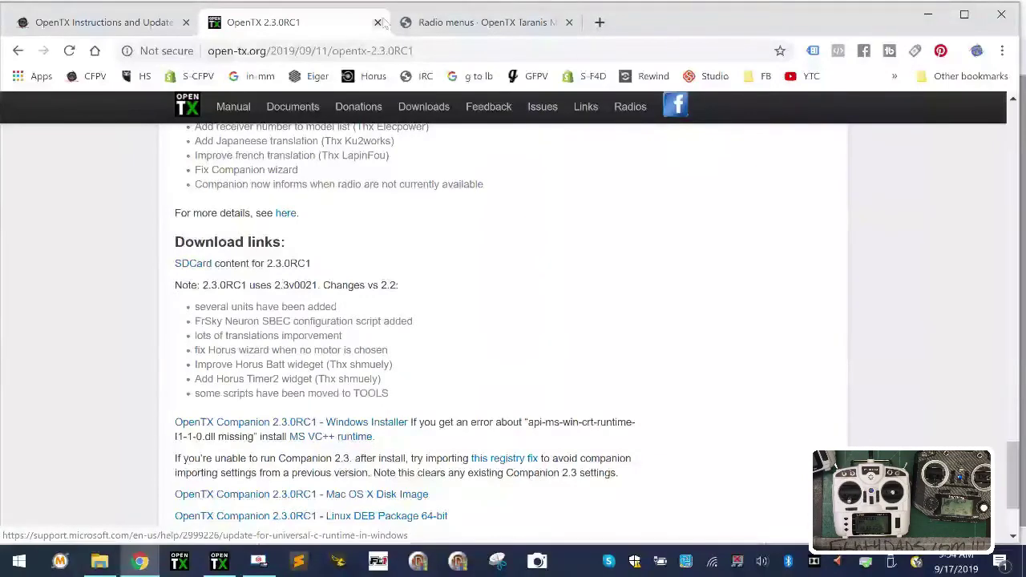
Step: Switch to the Radio menus page of the OpenTX Taranis Manual and read its radio setup entries, including FAI mode
click(473, 23)
scroll(441, 398, down, 4)
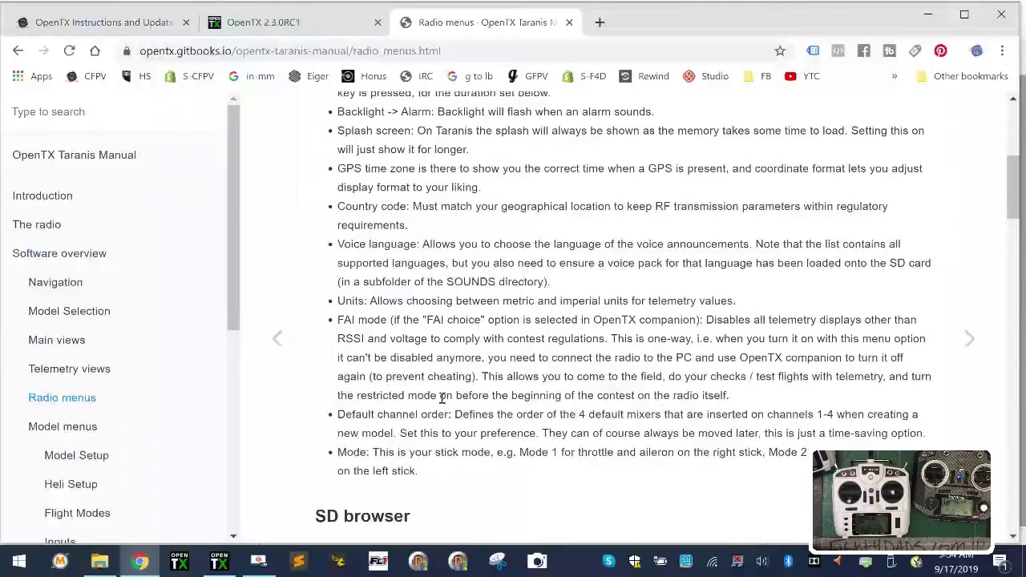
scroll(442, 398, up, 2)
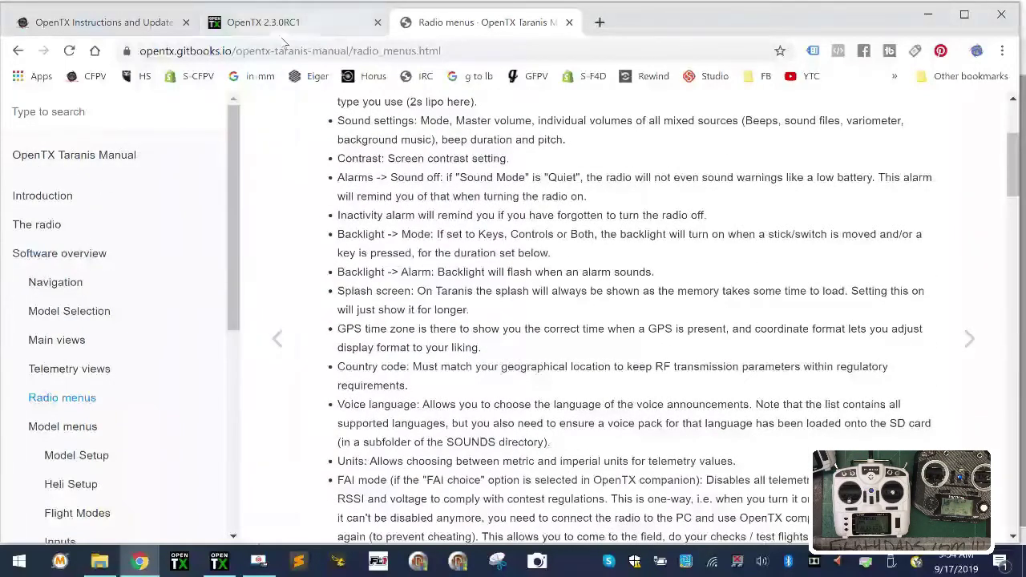
scroll(321, 467, down, 4)
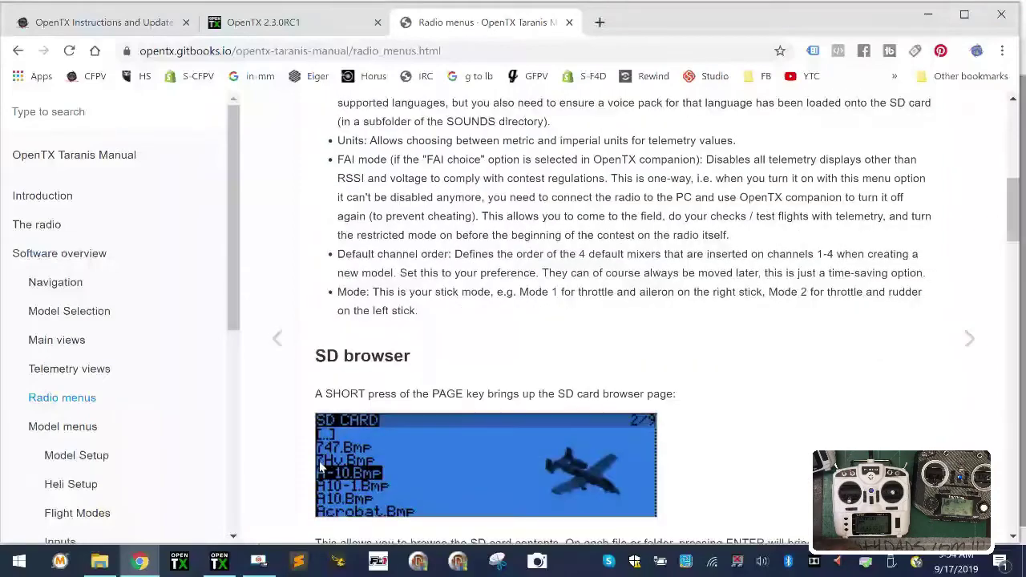
scroll(320, 468, up, 6)
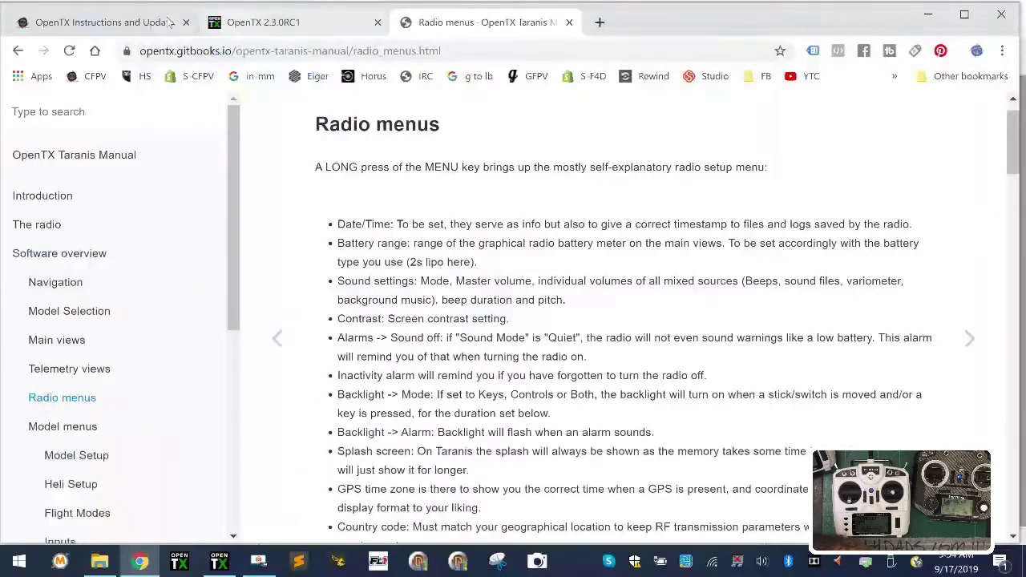
Step: Close the OpenTX 2.3.0RC1 and Radio menus tabs and switch to the Edit Settings dialog in OpenTX Companion
click(96, 23)
click(249, 22)
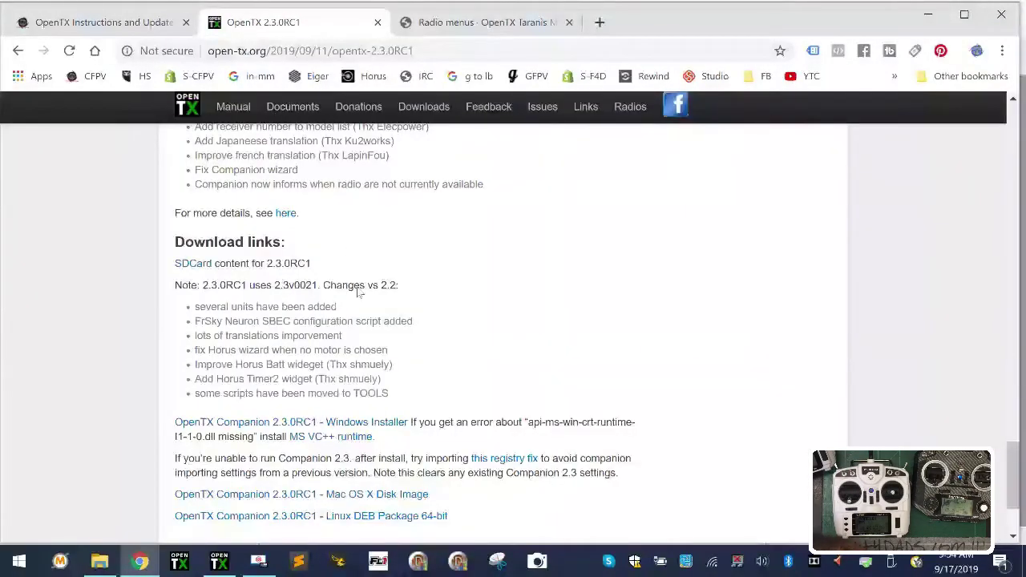
scroll(360, 334, up, 8)
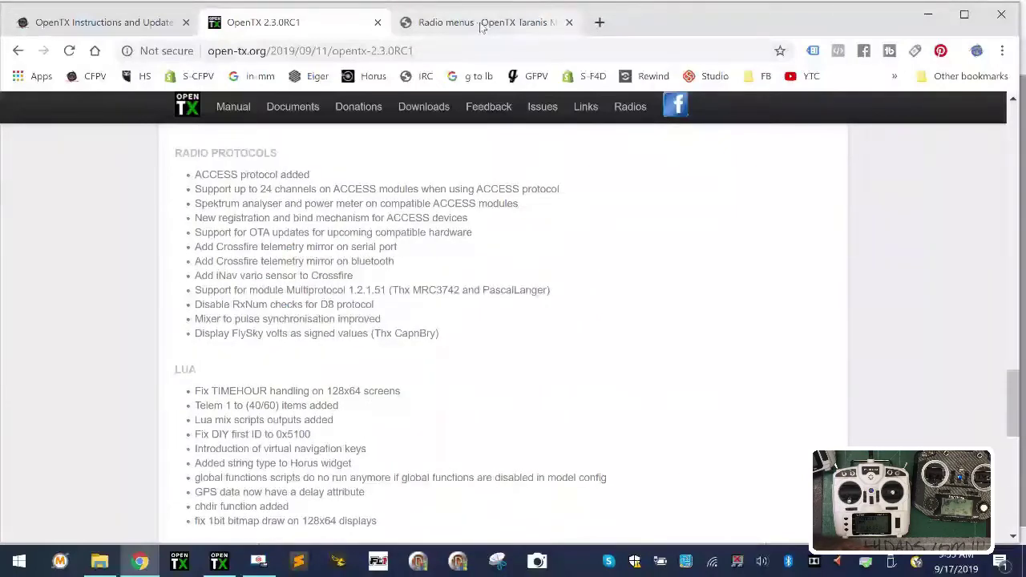
click(377, 22)
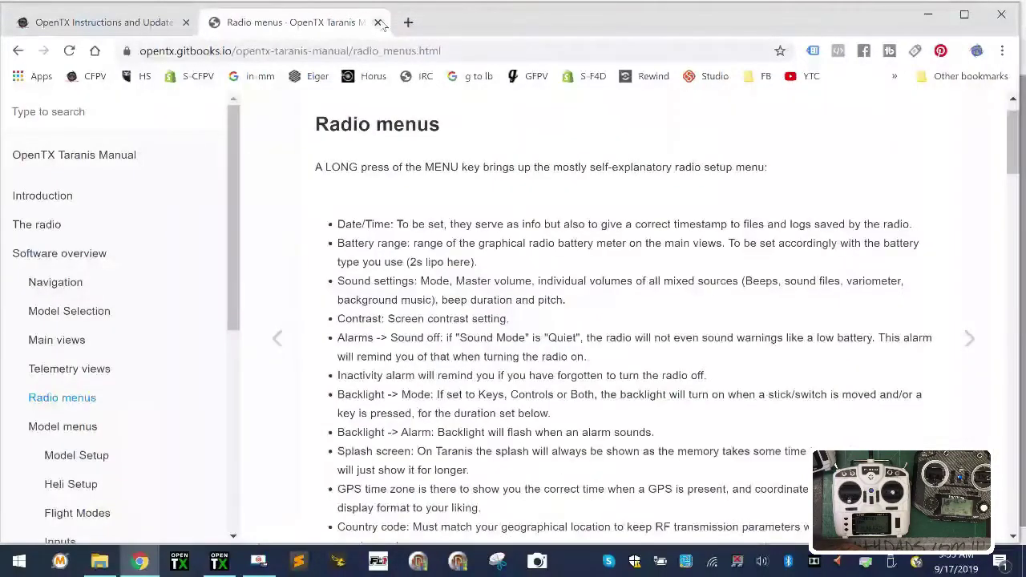
click(378, 22)
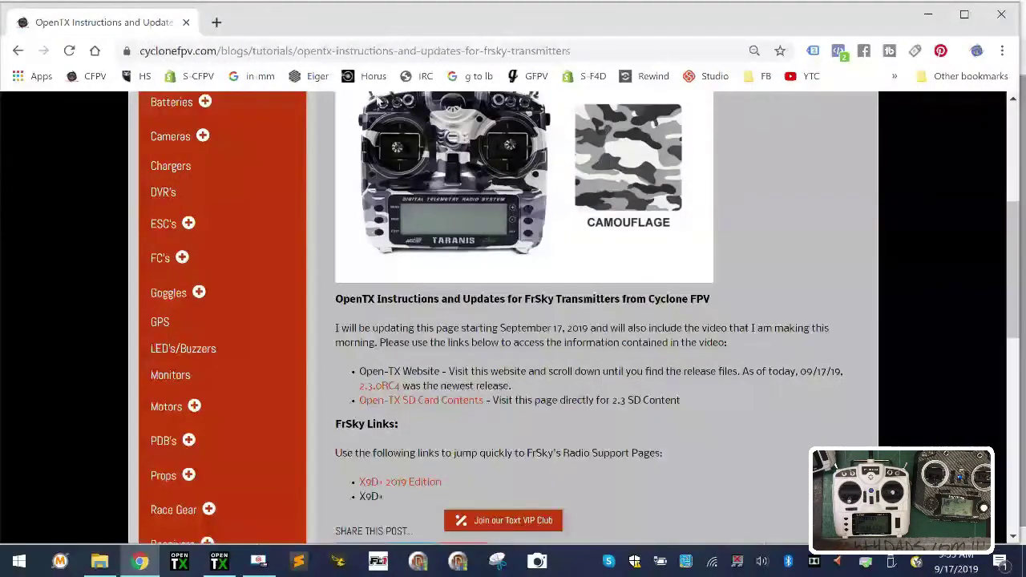
click(218, 561)
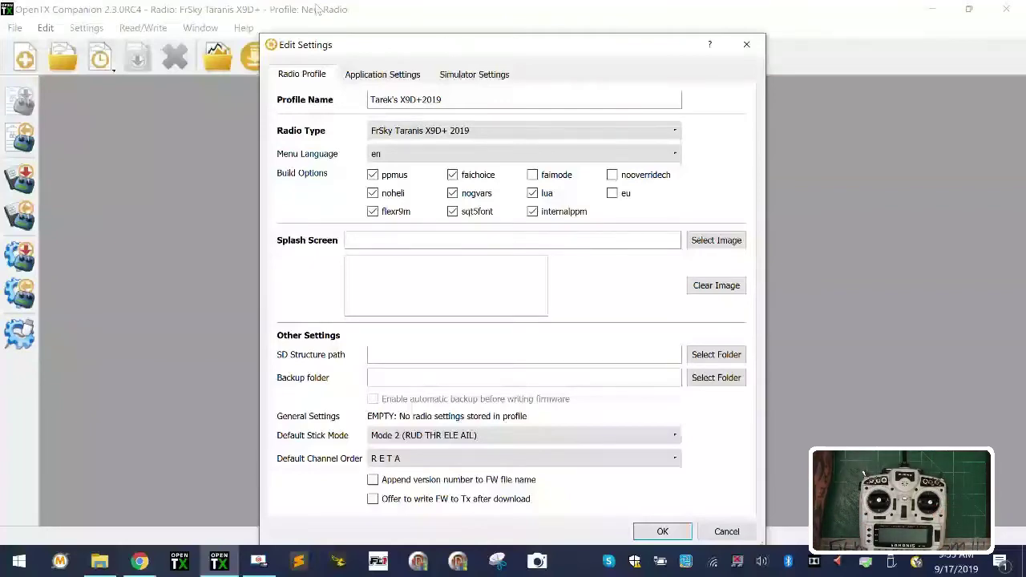
Step: Switch to Chrome, open a new tab and look through the Drones bookmarks folder for an OpenTX build options reference
click(140, 564)
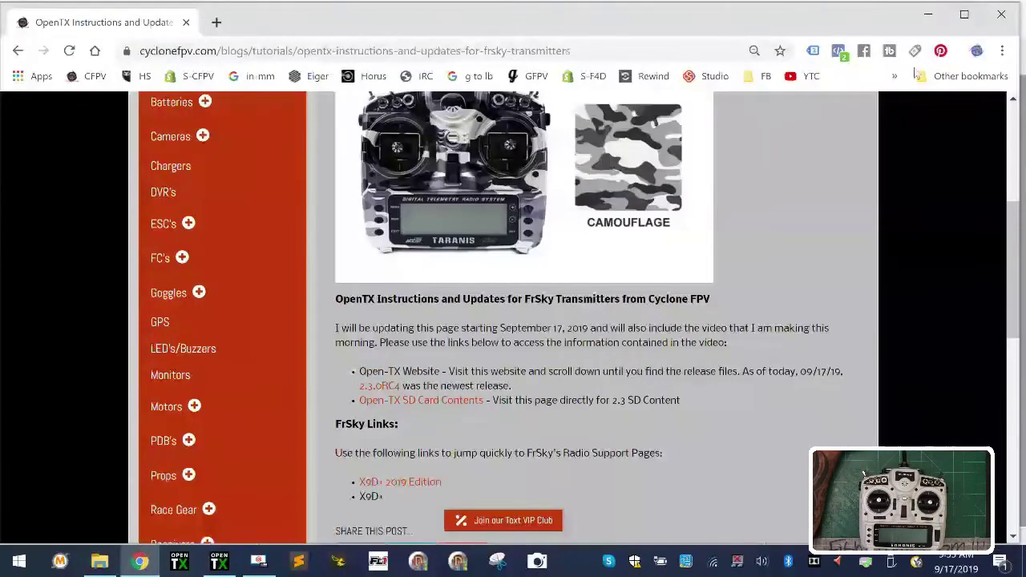
click(218, 22)
click(761, 77)
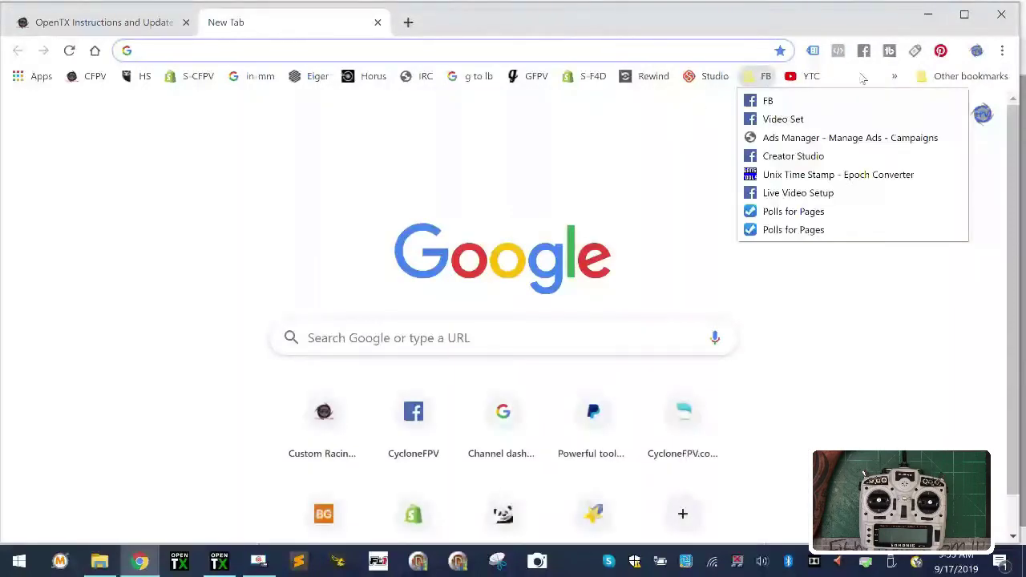
mouse_move(895, 77)
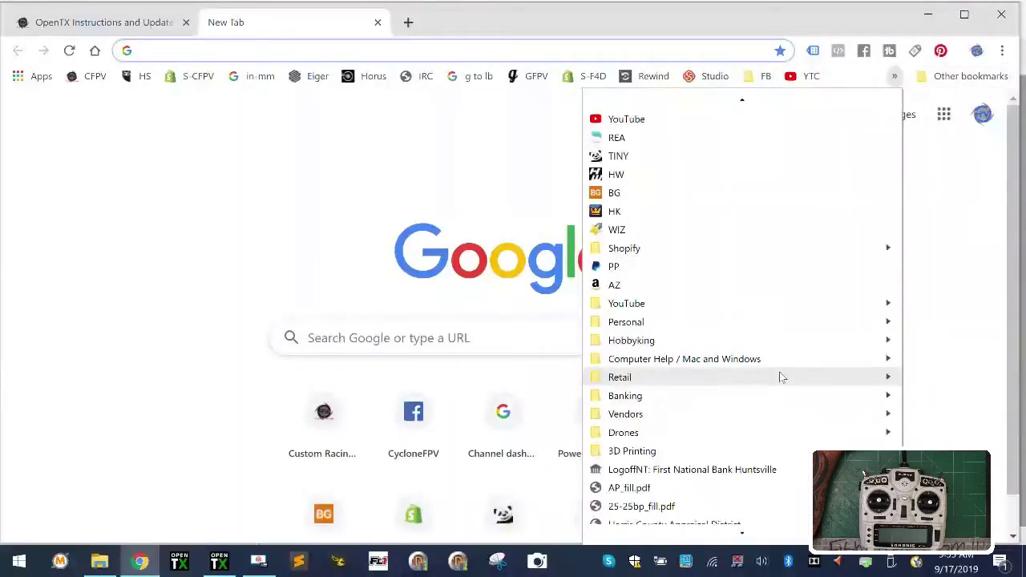
mouse_move(782, 378)
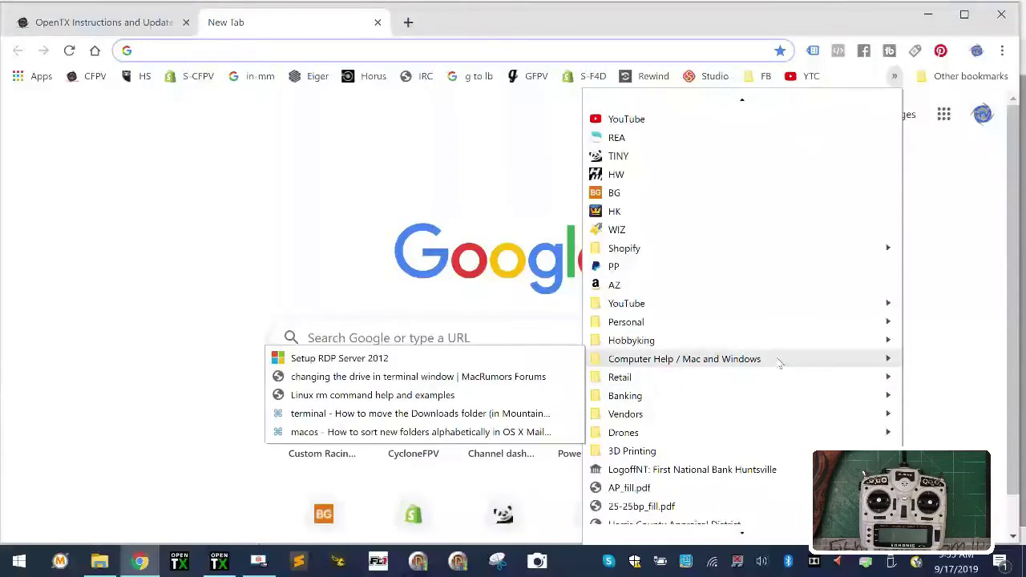
scroll(779, 362, down, 1)
mouse_move(743, 424)
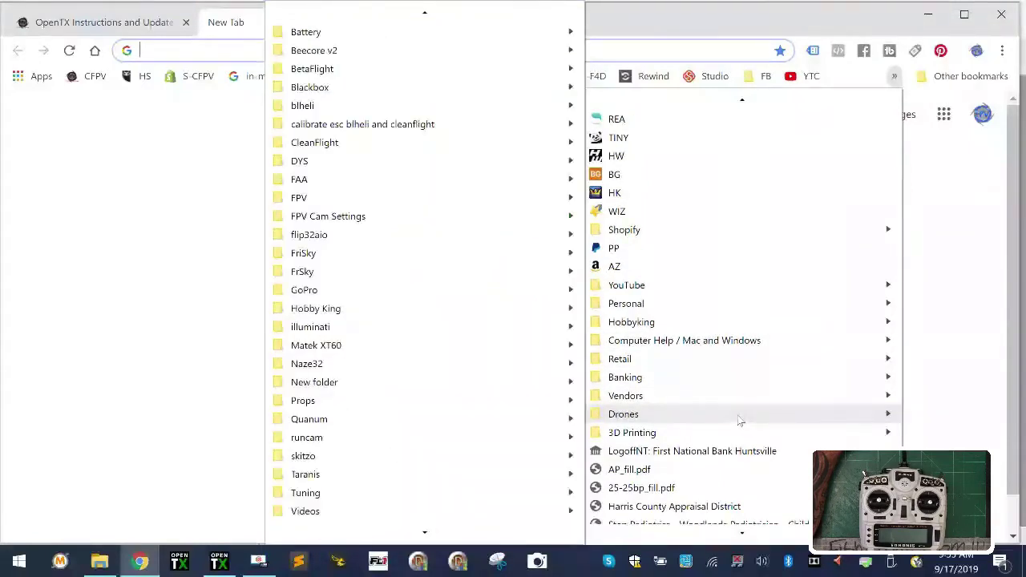
mouse_move(417, 426)
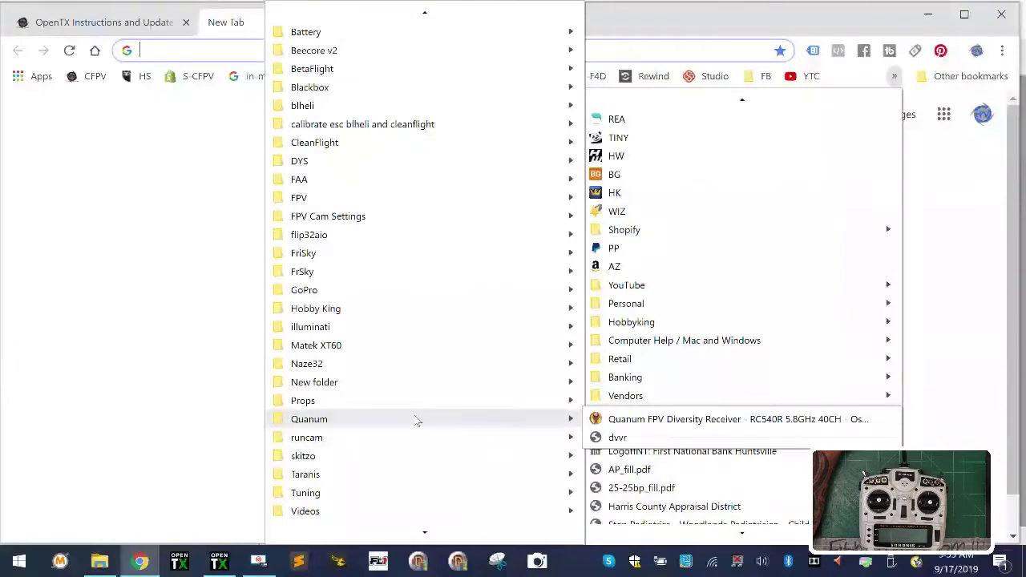
scroll(411, 363, down, 4)
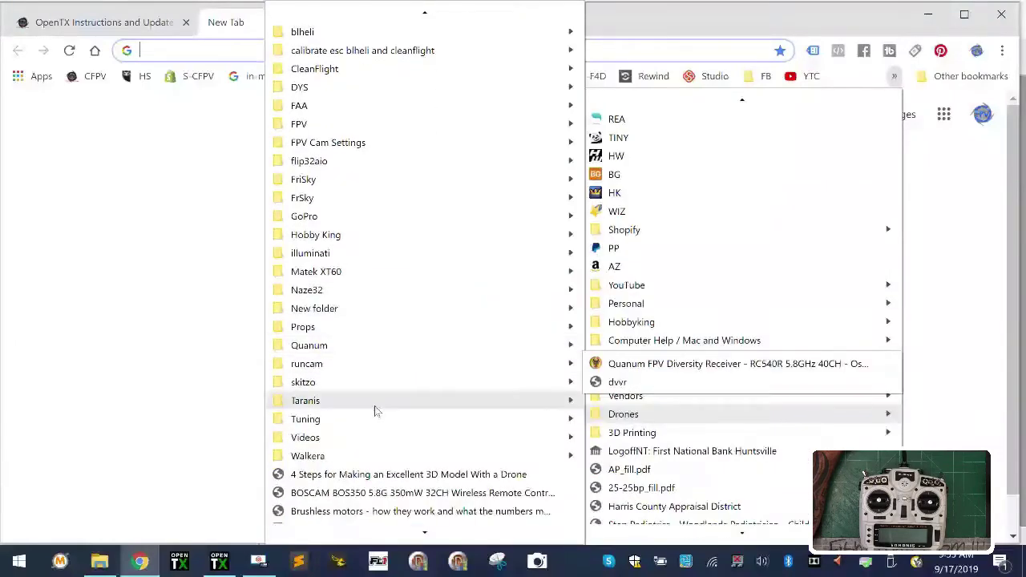
scroll(375, 411, down, 3)
scroll(375, 408, up, 7)
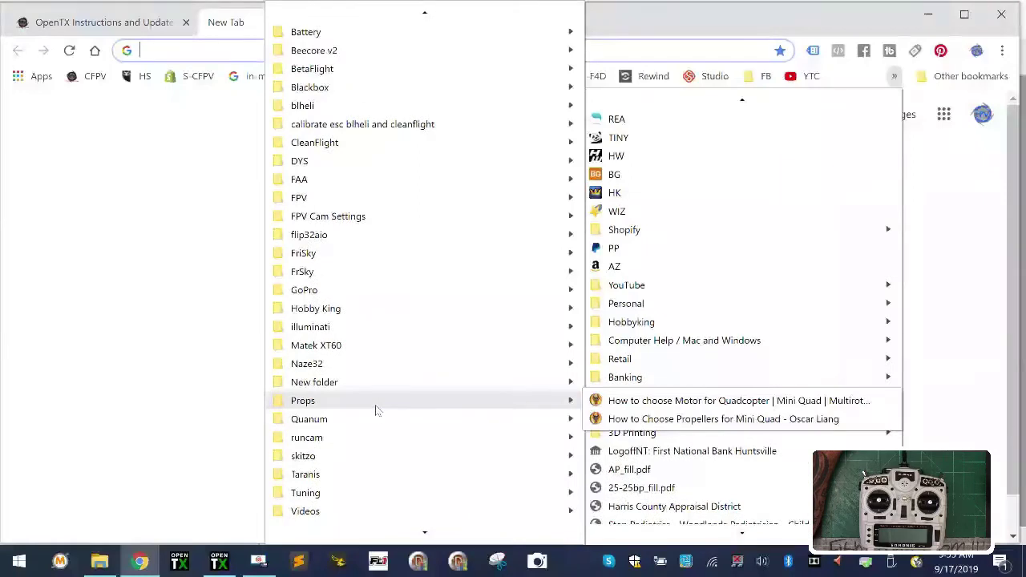
scroll(377, 409, down, 1)
mouse_move(385, 273)
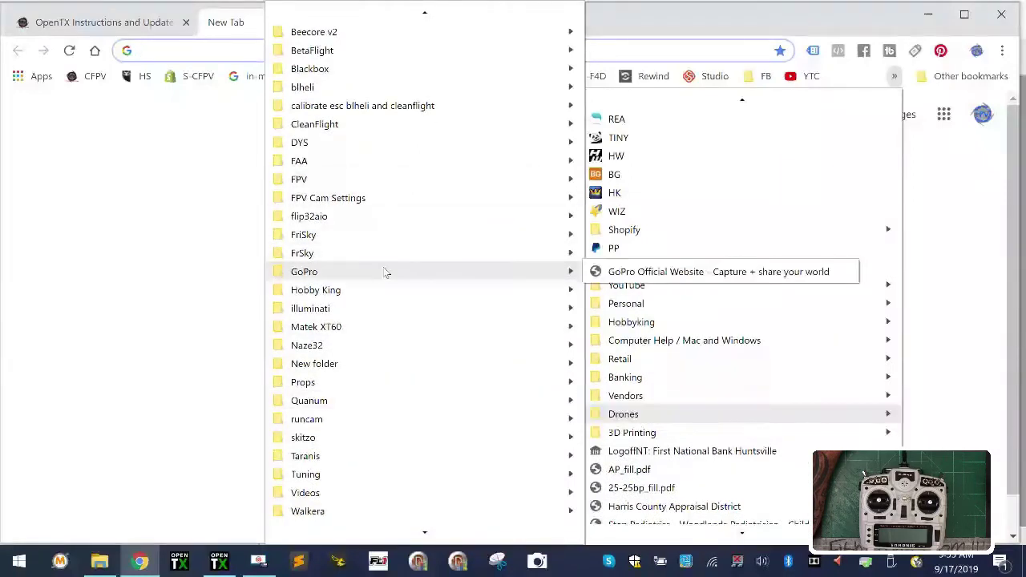
scroll(384, 403, up, 1)
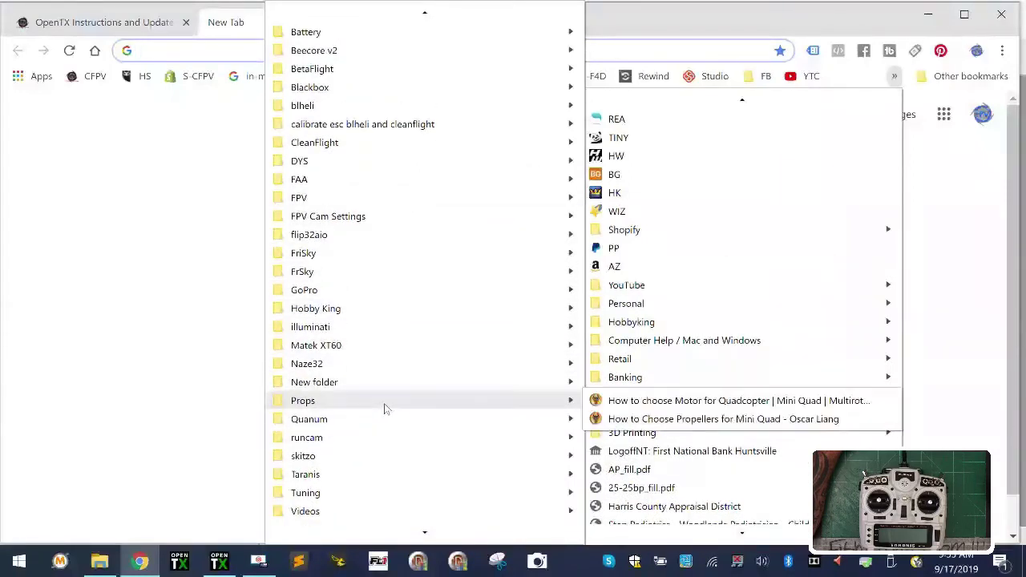
scroll(384, 401, down, 1)
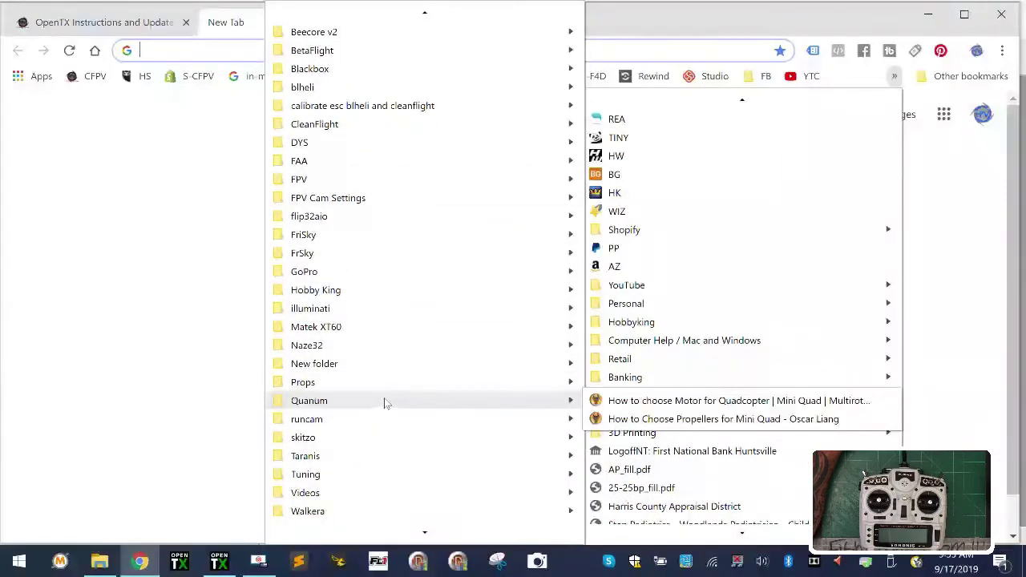
click(202, 168)
Step: Search the other bookmark folders and the remaining overflow bookmarks for the OpenTX reference
click(758, 81)
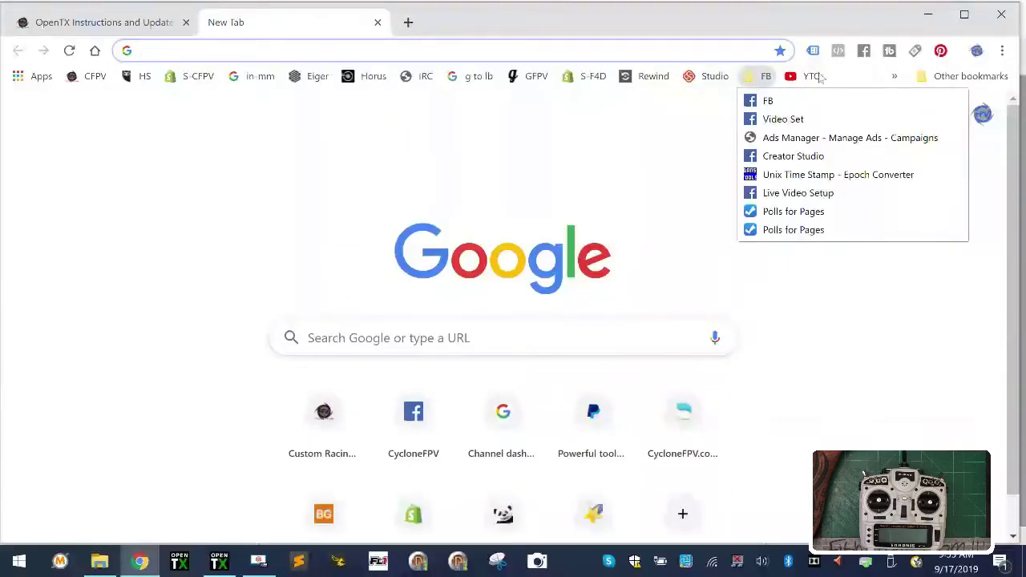
click(930, 76)
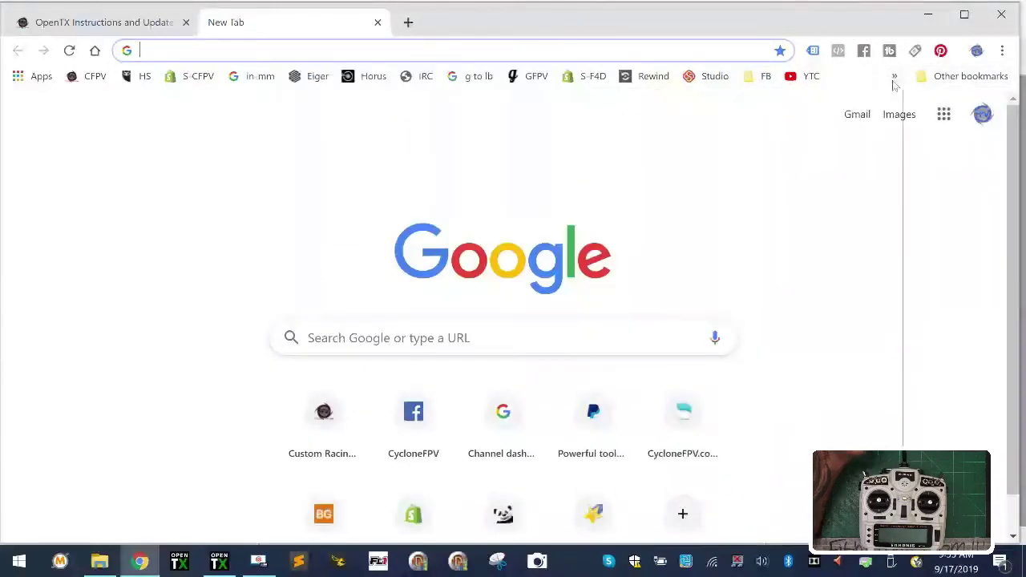
click(895, 78)
scroll(730, 285, down, 3)
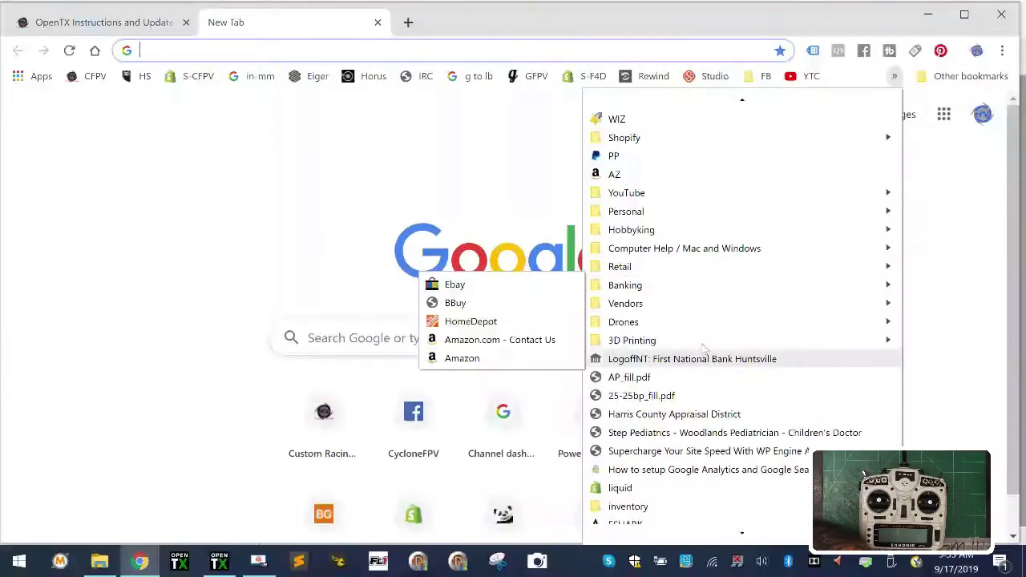
scroll(744, 425, down, 4)
scroll(742, 429, down, 9)
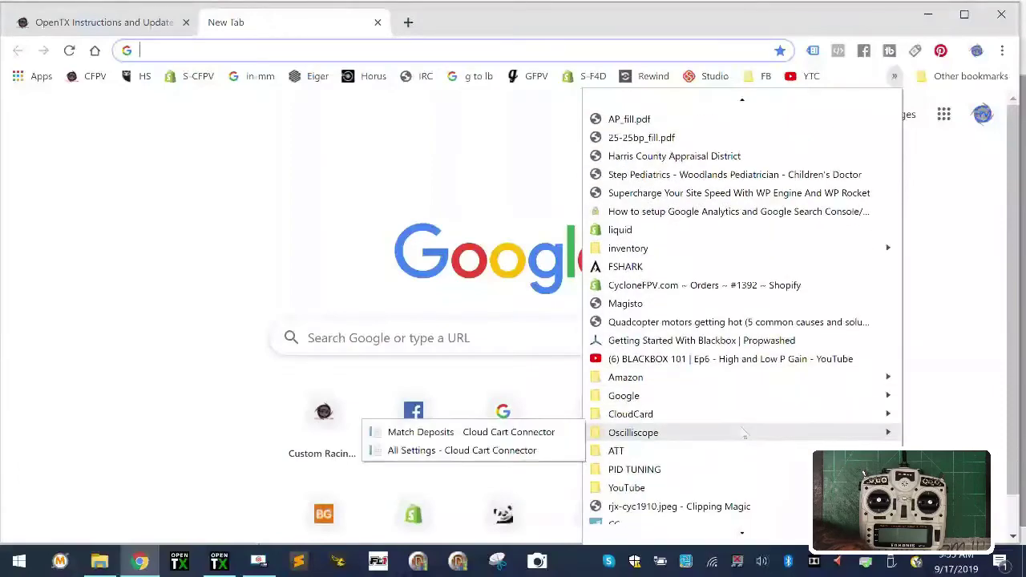
mouse_move(776, 483)
scroll(777, 481, up, 3)
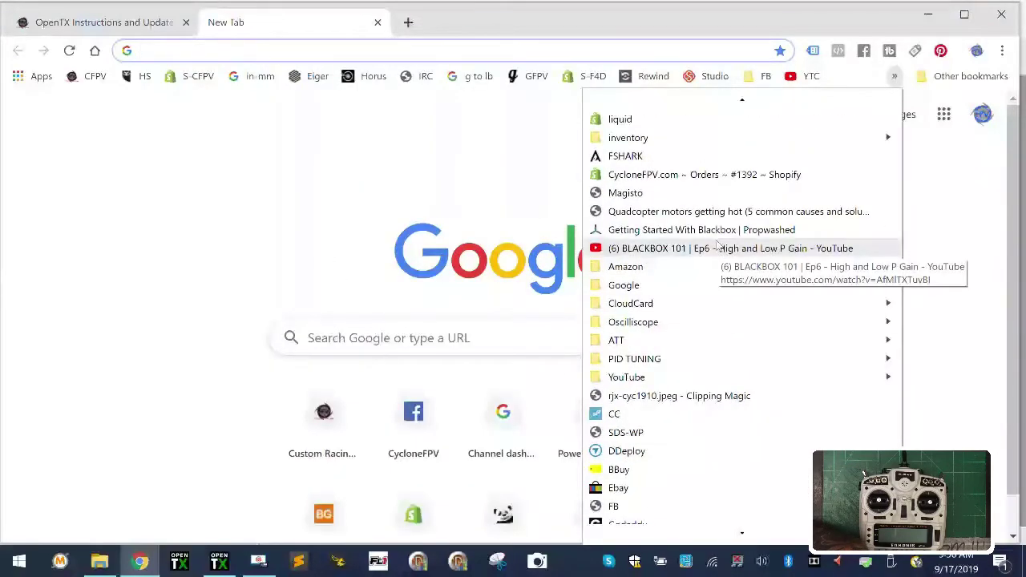
scroll(706, 330, up, 1)
mouse_move(706, 336)
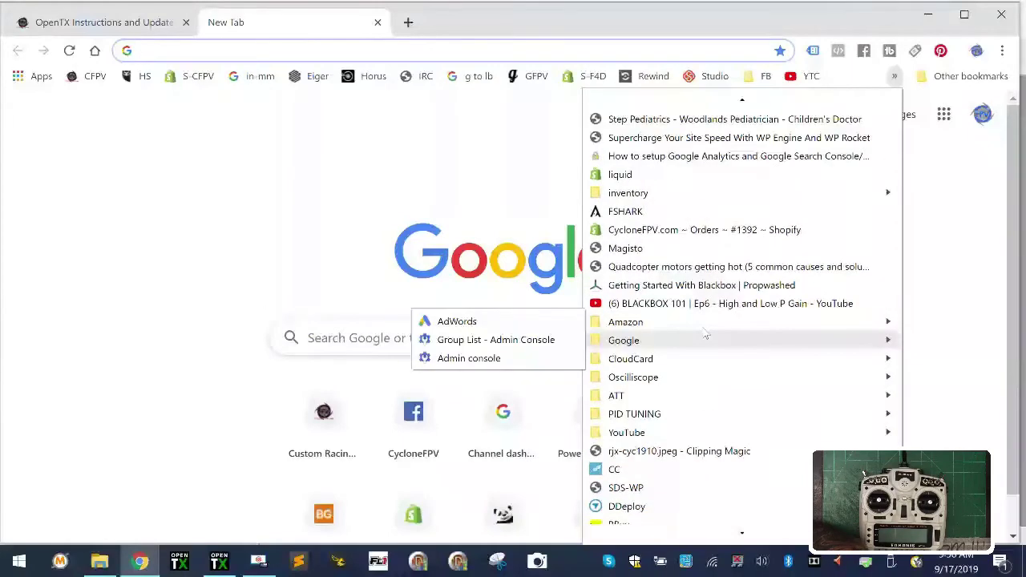
scroll(704, 304, up, 4)
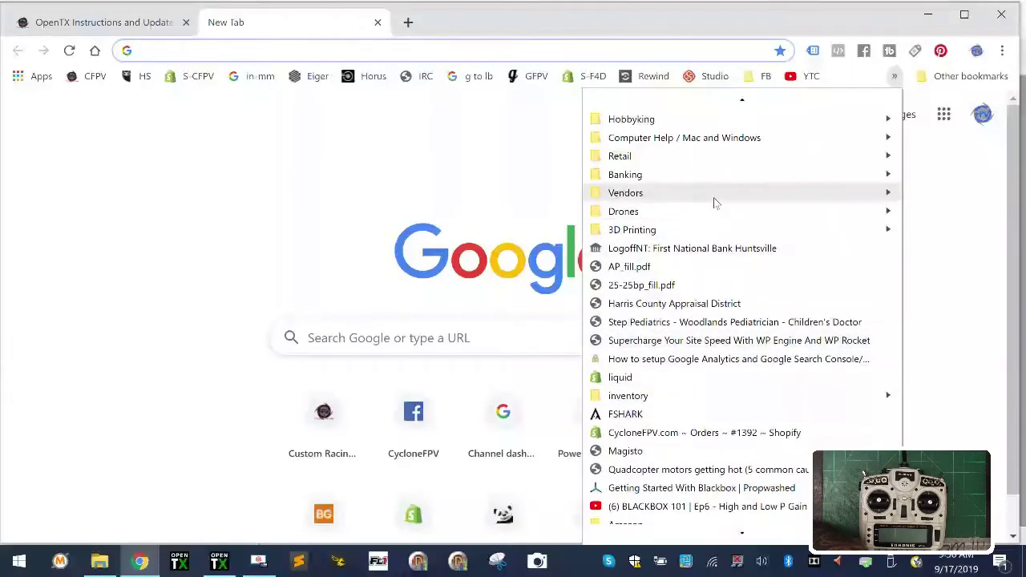
Step: Open the "Build Options · Manual for OpenTX 2.2" bookmark from the OpenTX folder inside Drones
mouse_move(716, 217)
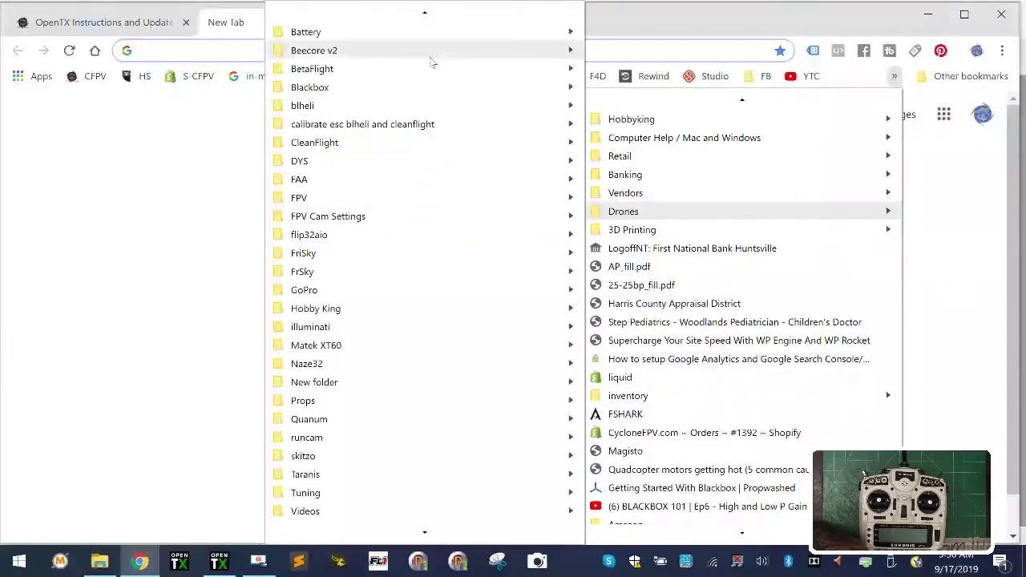
mouse_move(449, 29)
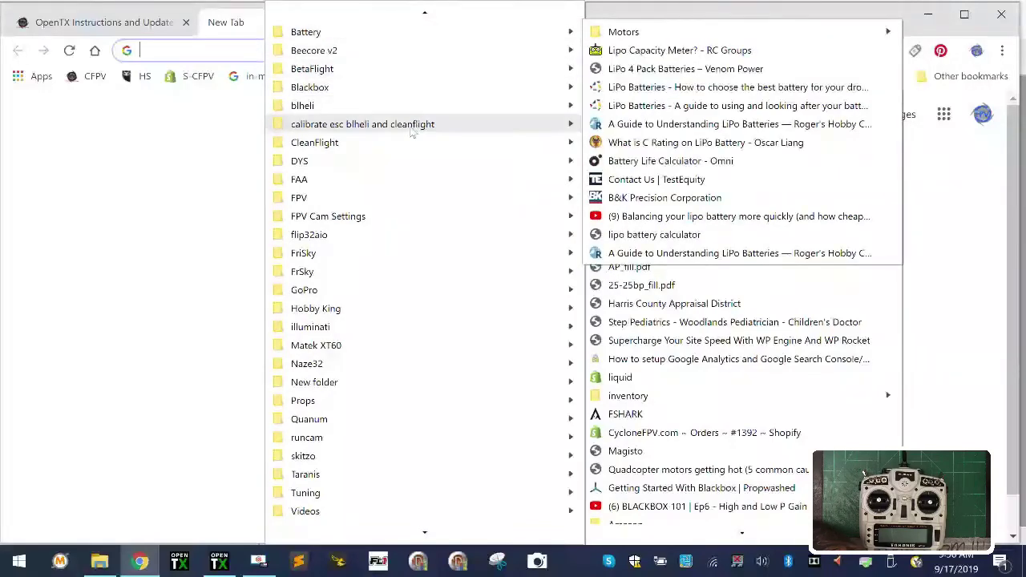
mouse_move(410, 351)
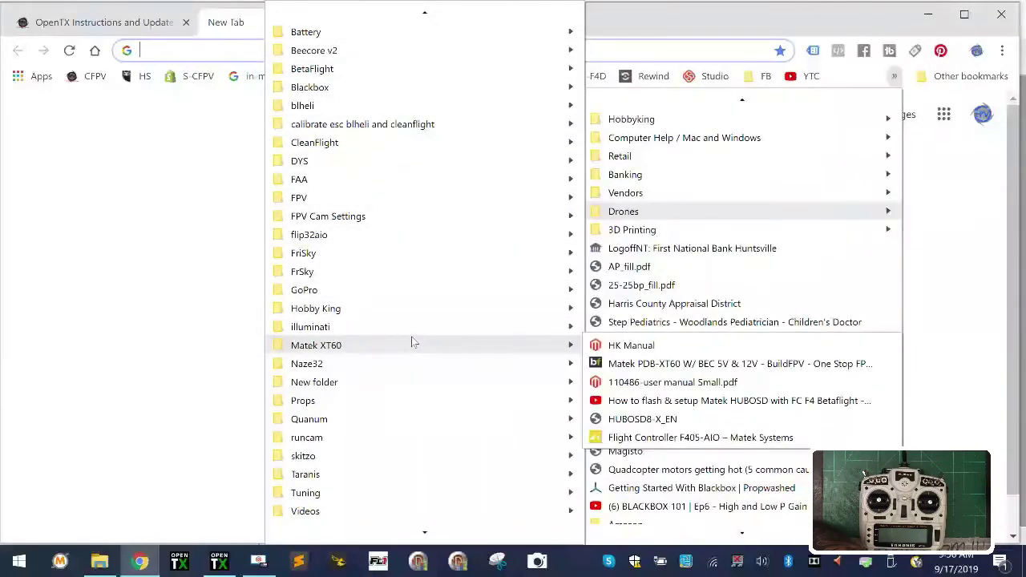
scroll(413, 342, down, 6)
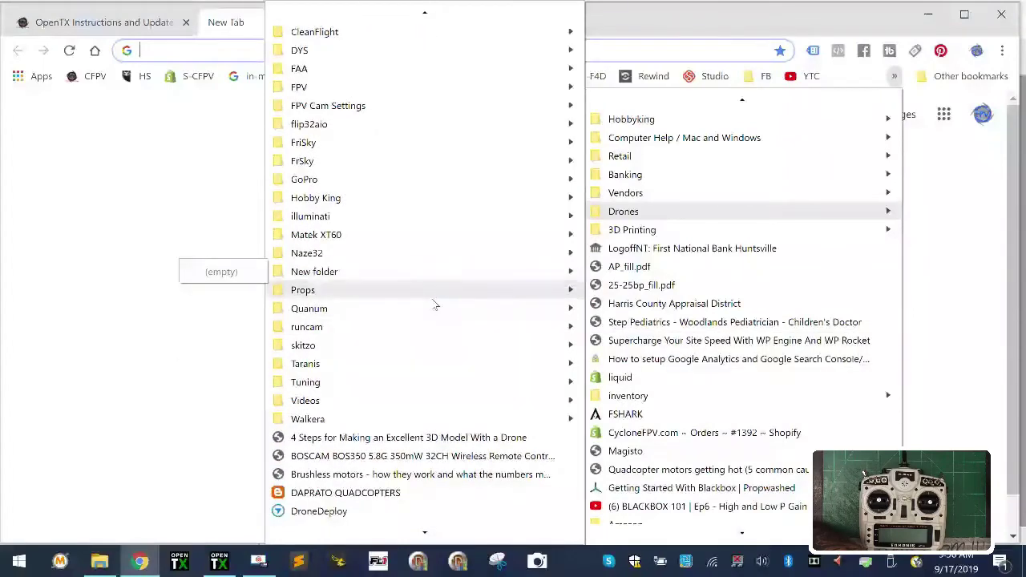
scroll(429, 419, down, 4)
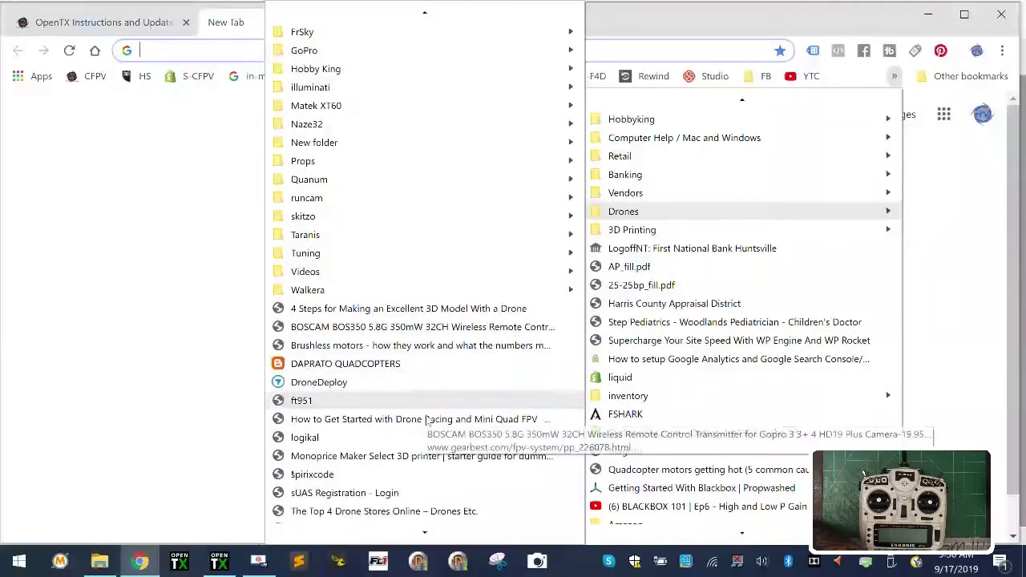
scroll(429, 419, down, 12)
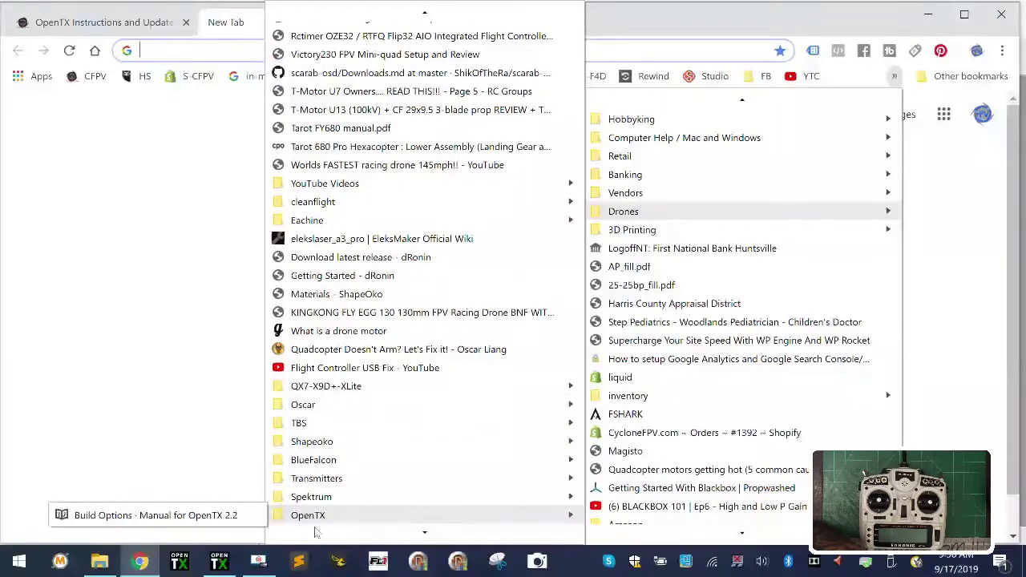
click(217, 518)
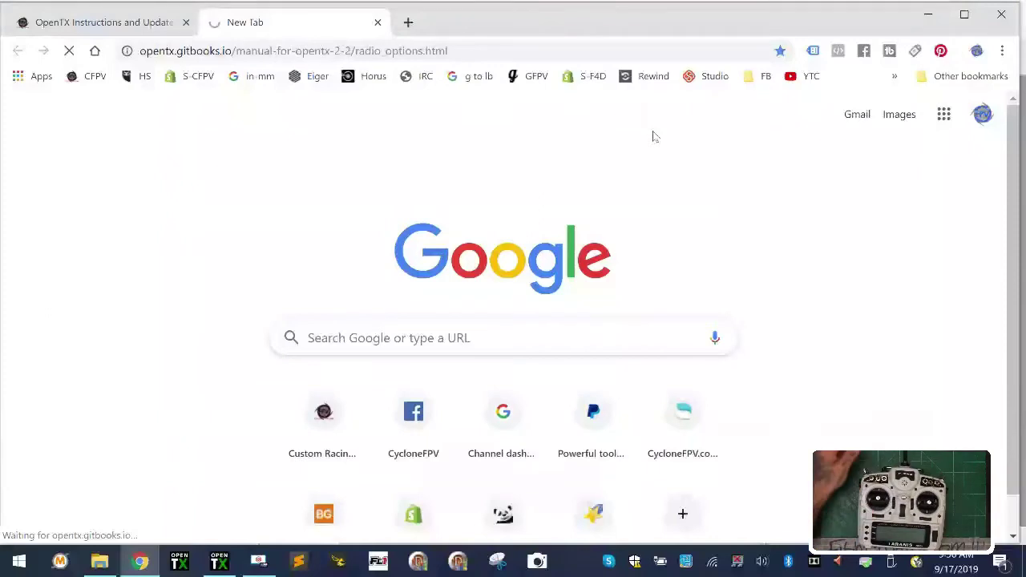
Step: Switch to OpenTX Companion, dismiss the Edit Settings dialog without saving and delete the current New Radio profile
mouse_move(221, 561)
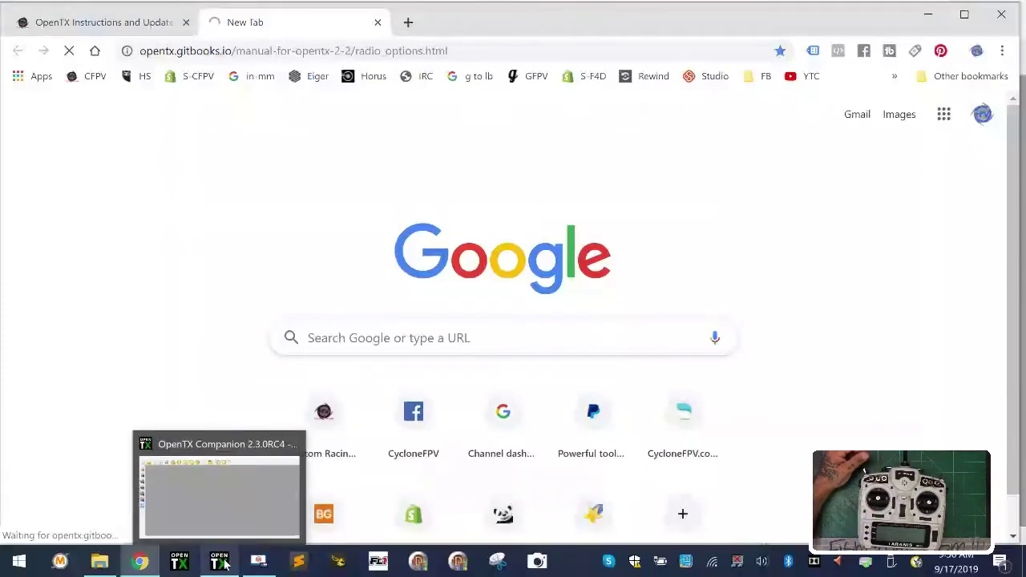
click(224, 516)
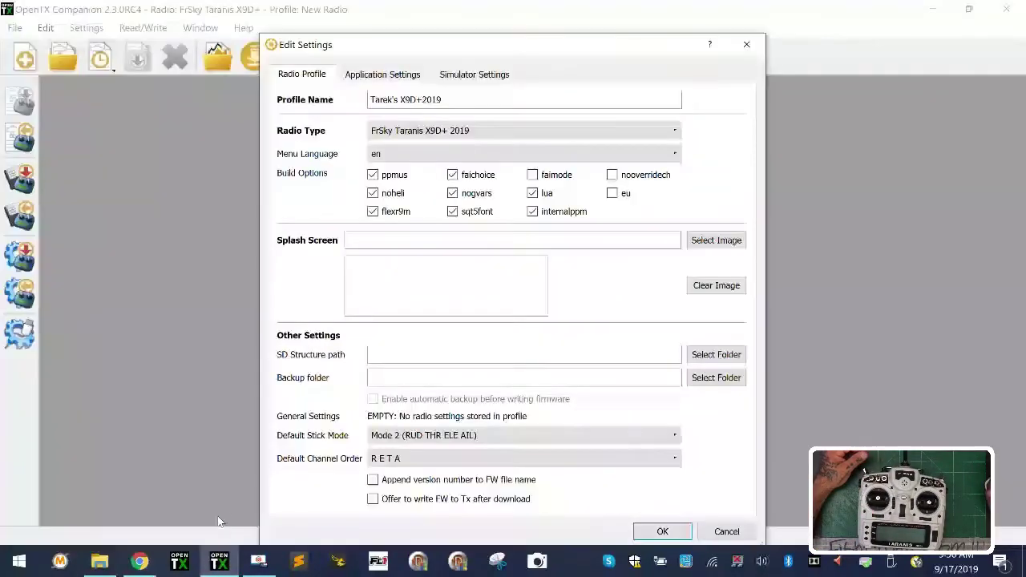
click(747, 44)
click(89, 28)
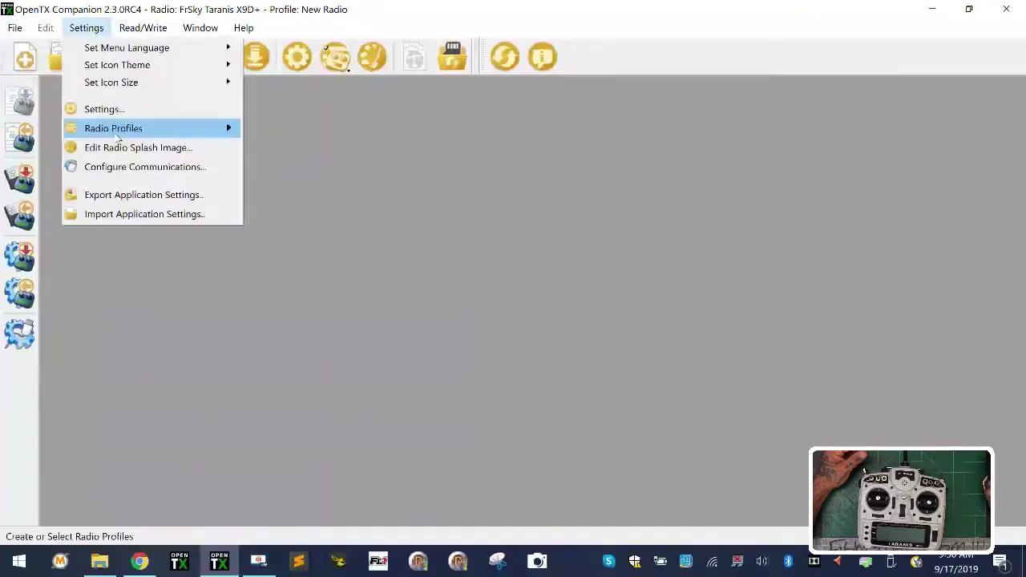
mouse_move(116, 133)
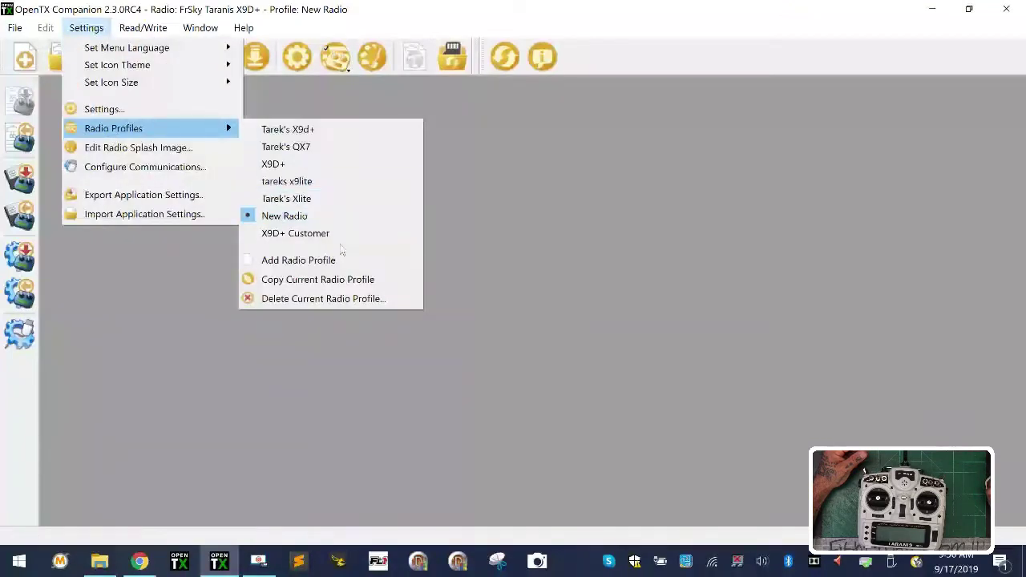
click(345, 302)
click(652, 305)
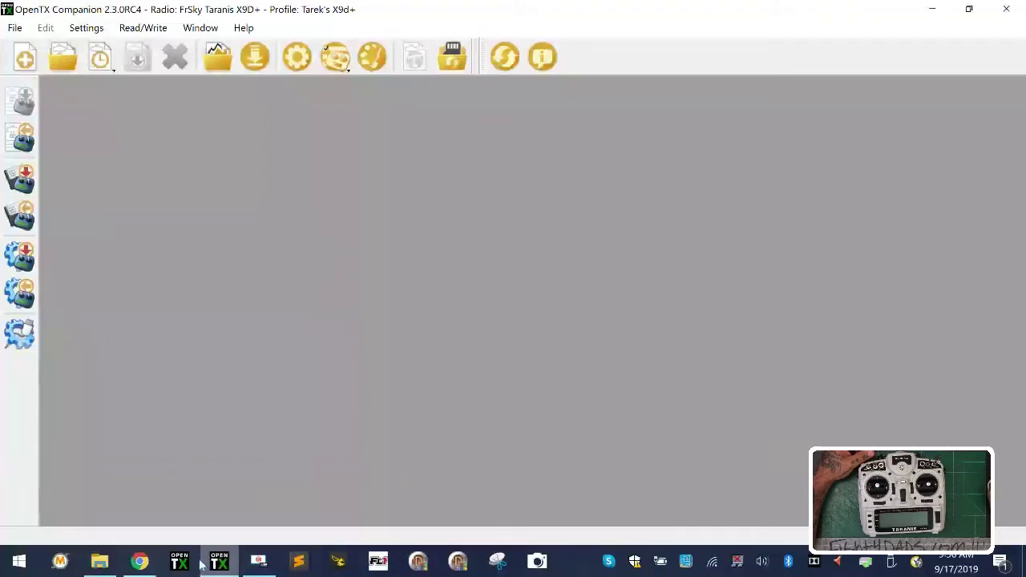
Step: Switch to Chrome and read the firmware compilation options on the Build Options page, from All radios to AVR radios only
click(130, 564)
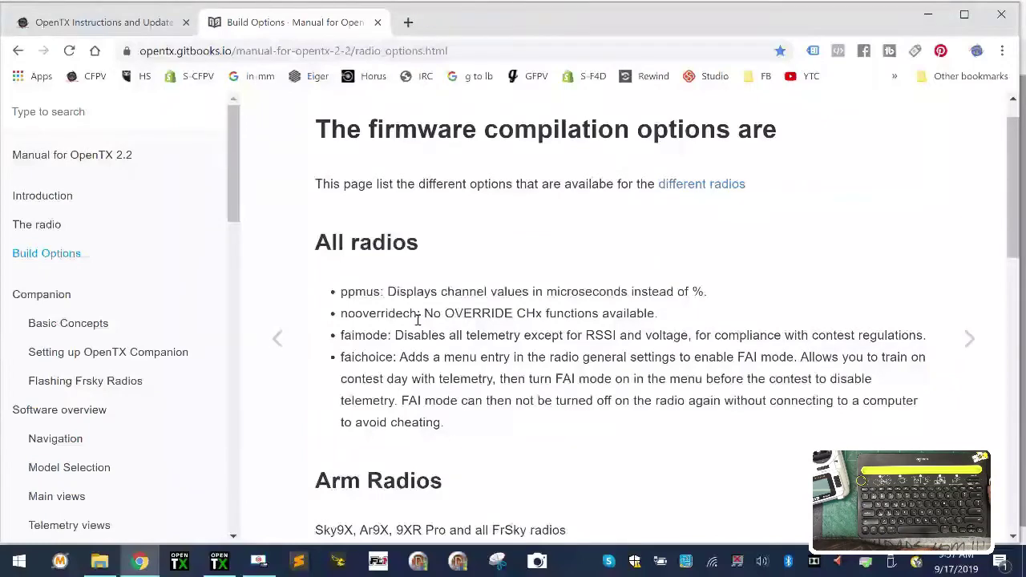
scroll(417, 321, down, 10)
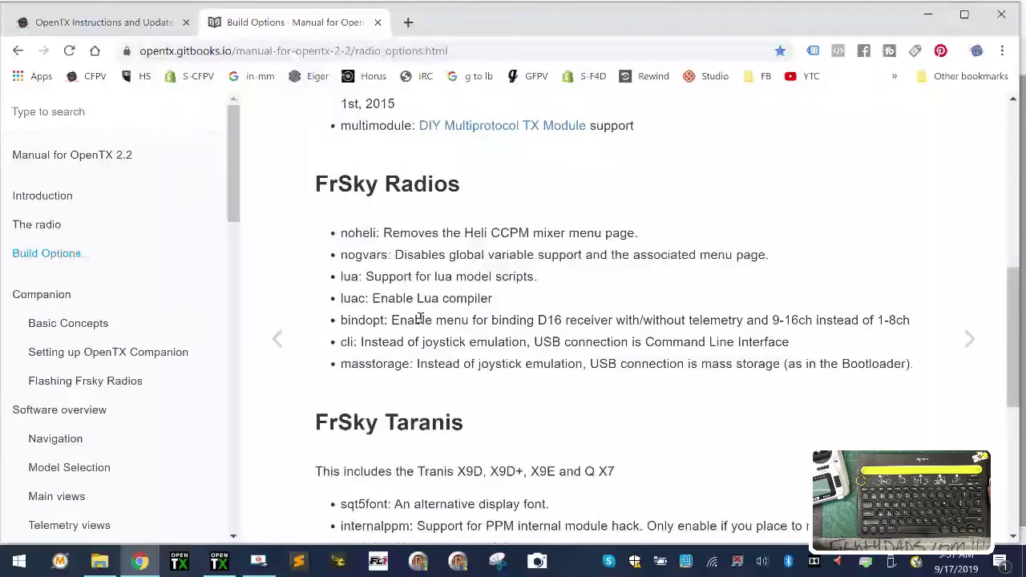
scroll(421, 319, down, 4)
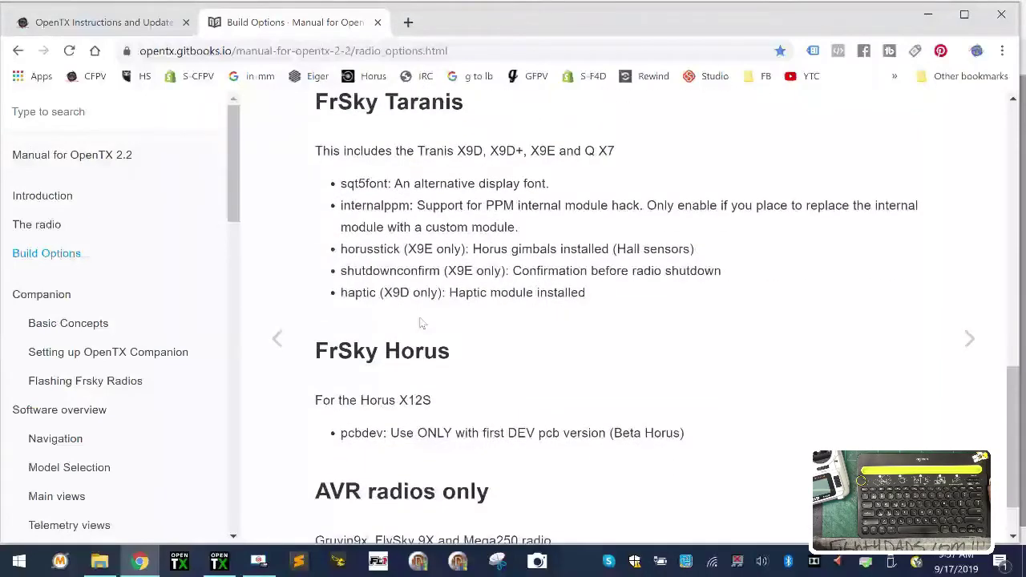
scroll(421, 322, down, 1)
scroll(80, 284, down, 10)
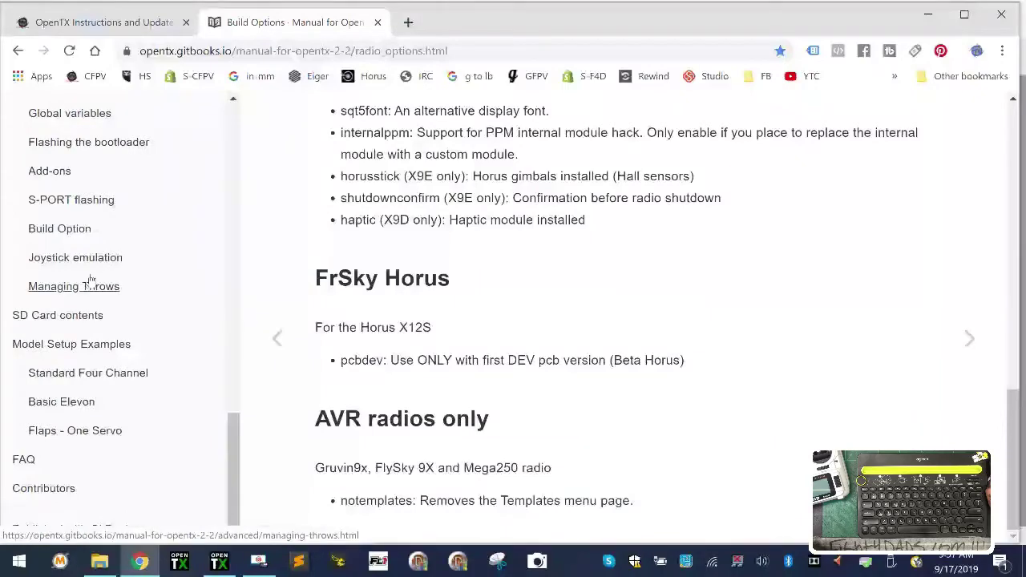
scroll(87, 273, up, 15)
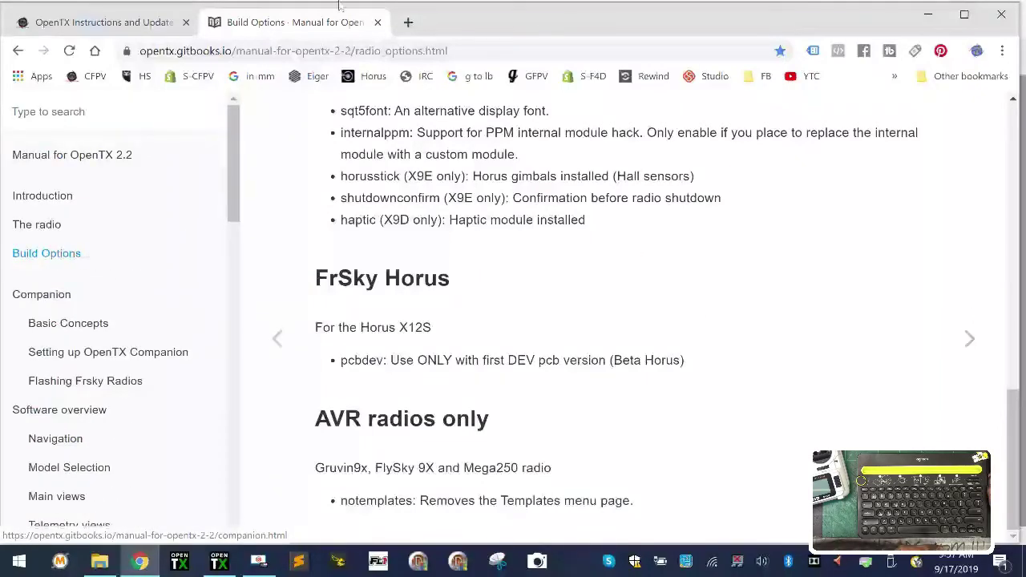
Step: Return to the All radios options on the Build Options page and look over the OpenTX Instructions and Updates article
scroll(293, 242, up, 10)
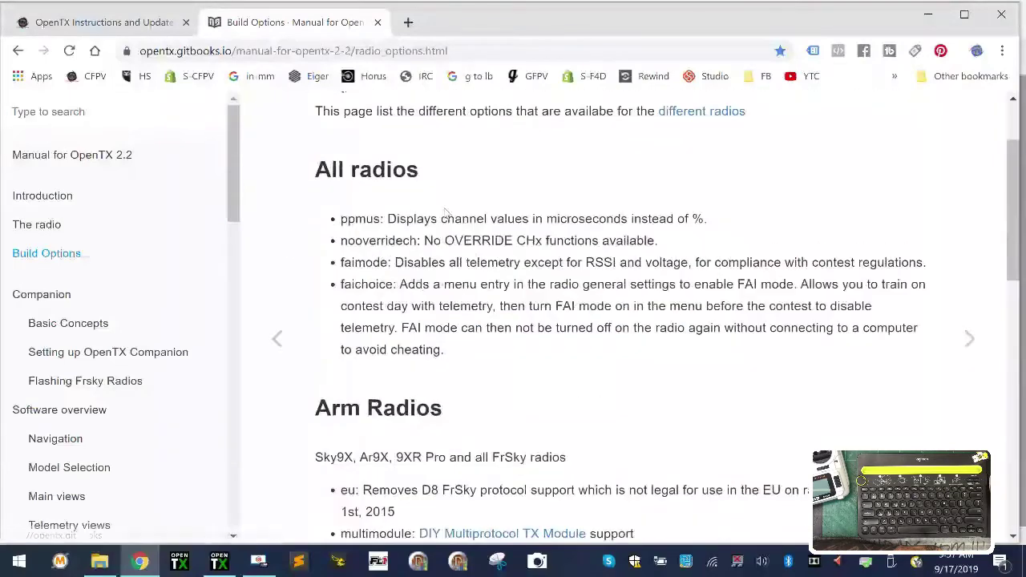
key(ctrl+Tab)
scroll(377, 309, up, 3)
scroll(378, 309, down, 2)
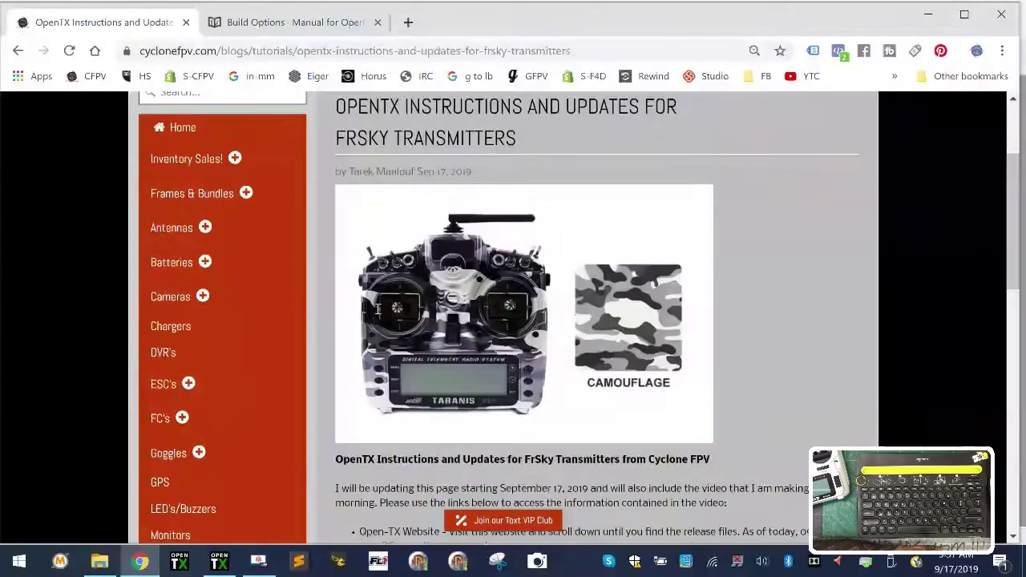
scroll(378, 311, up, 2)
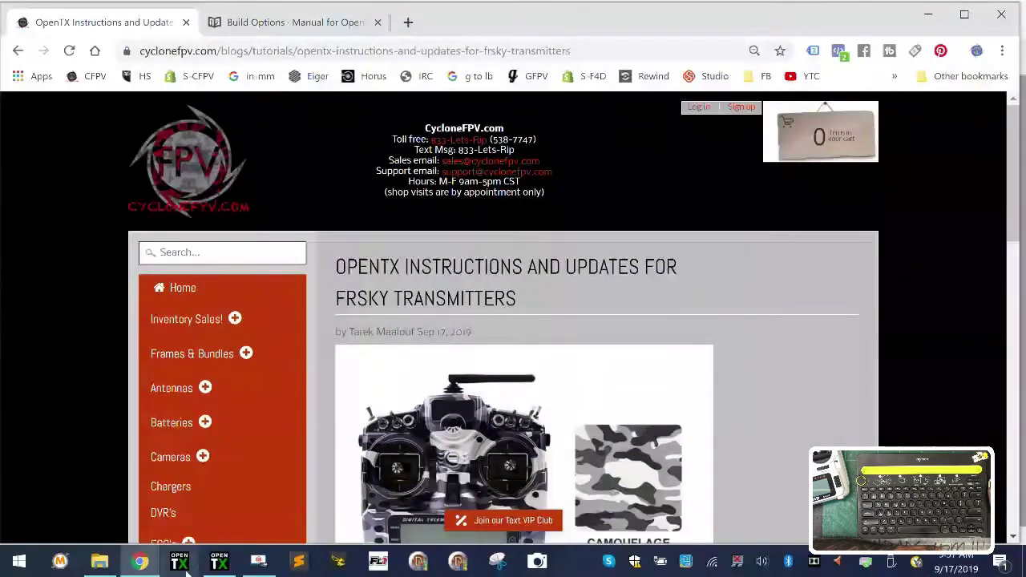
Step: Switch to OpenTX Companion and add a new radio profile
click(218, 561)
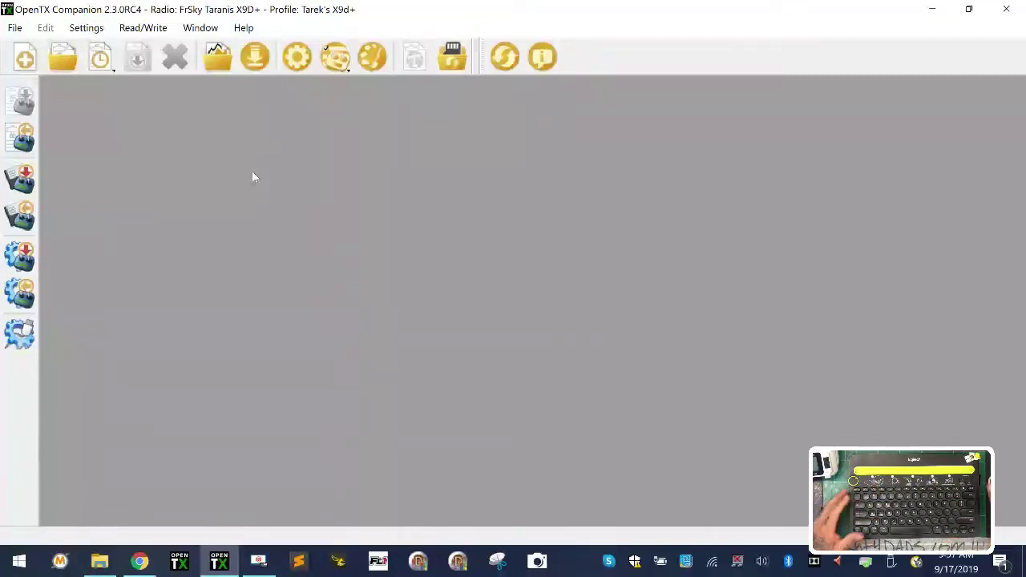
click(106, 28)
mouse_move(142, 126)
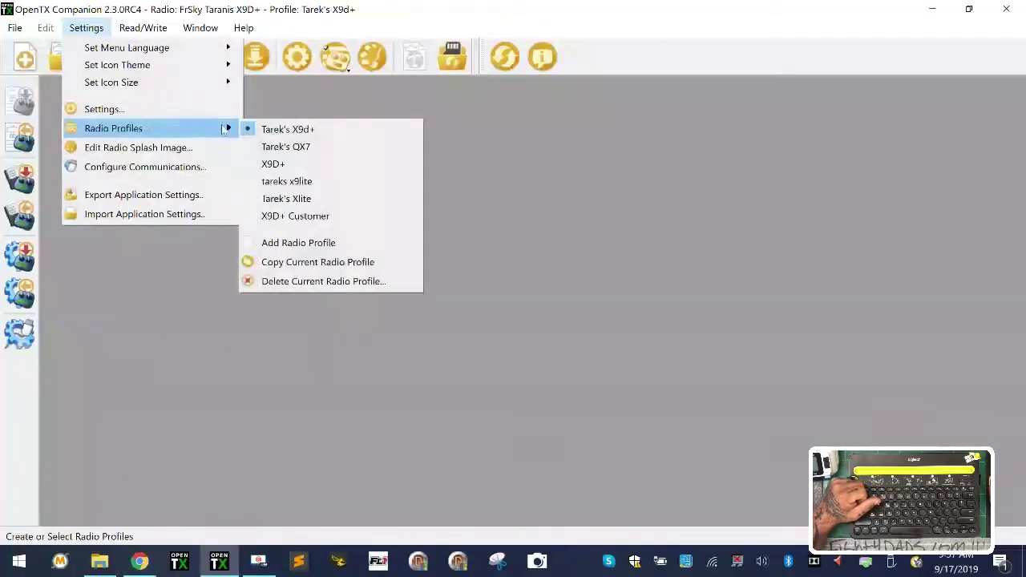
click(340, 250)
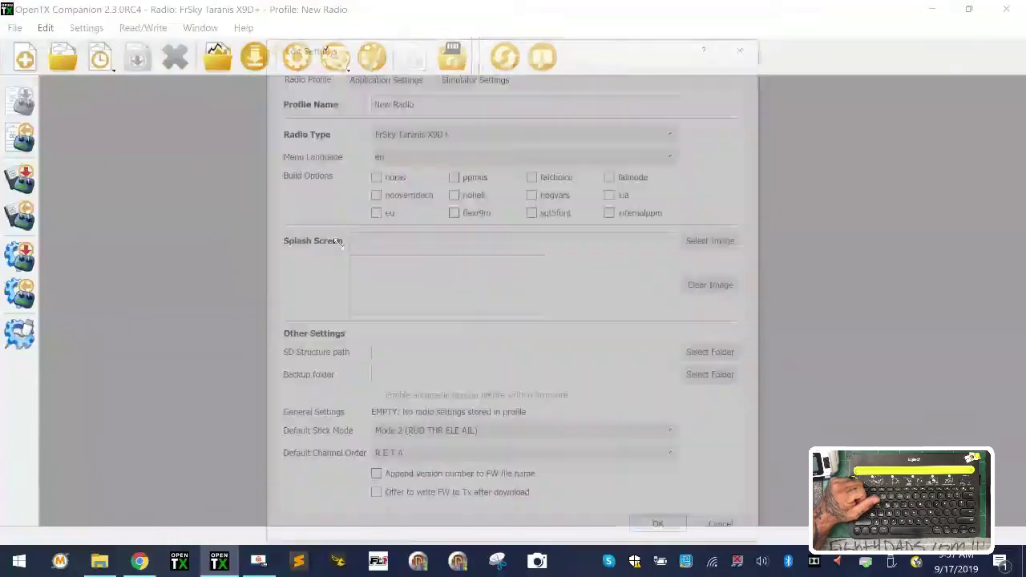
Step: Name the profile with the owner's first name in possessive form plus "X9D+2019" and set the radio type to FrSky Taranis X9D+ 2019
drag(419, 101, 281, 107)
text(Tarek's )
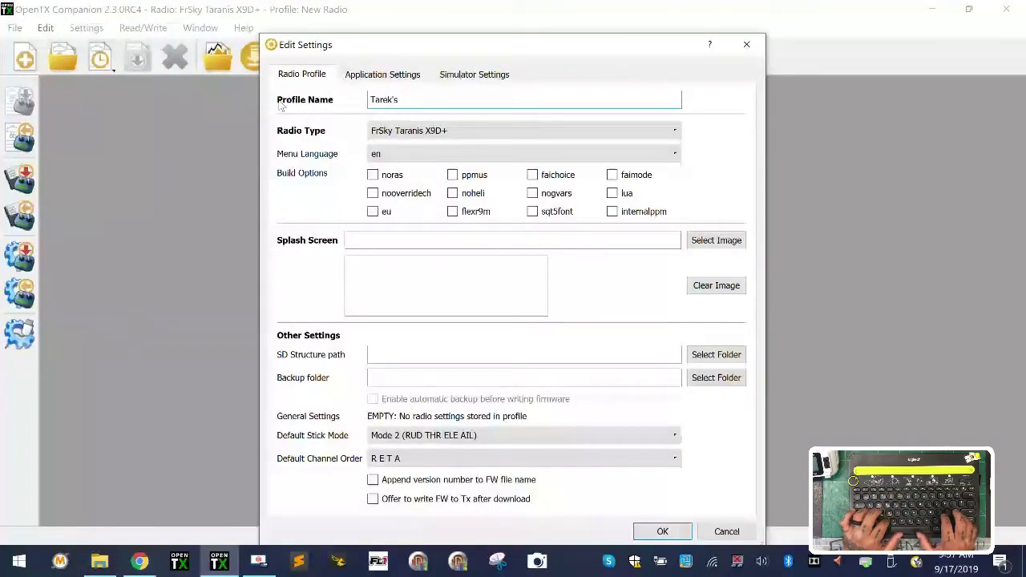
text(X9D+2019)
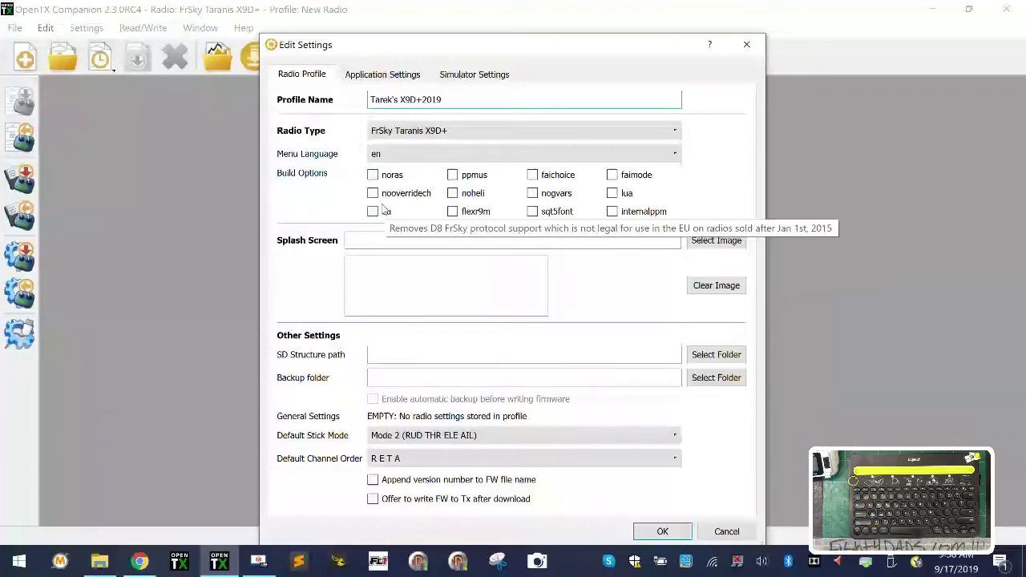
click(465, 133)
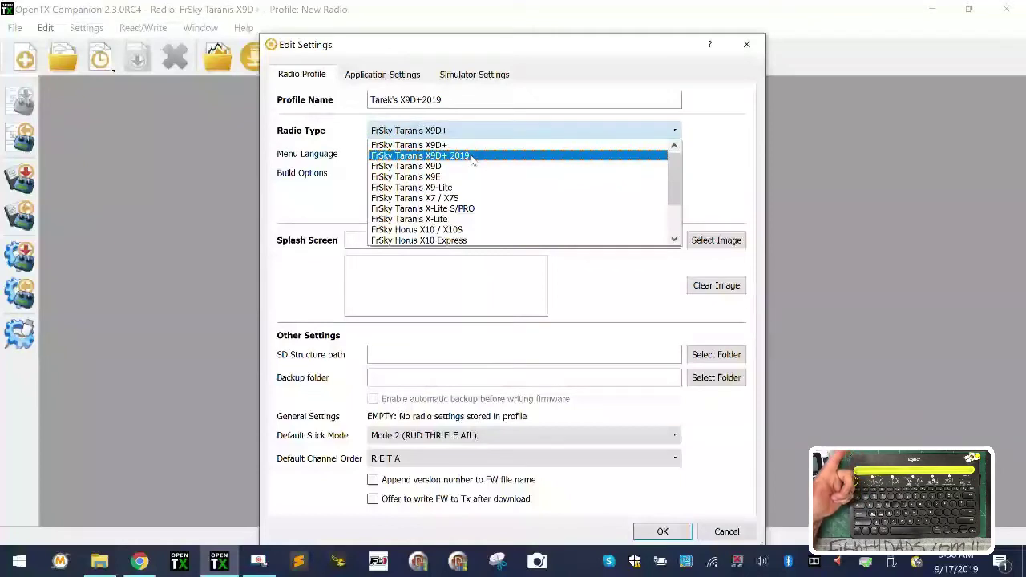
click(472, 156)
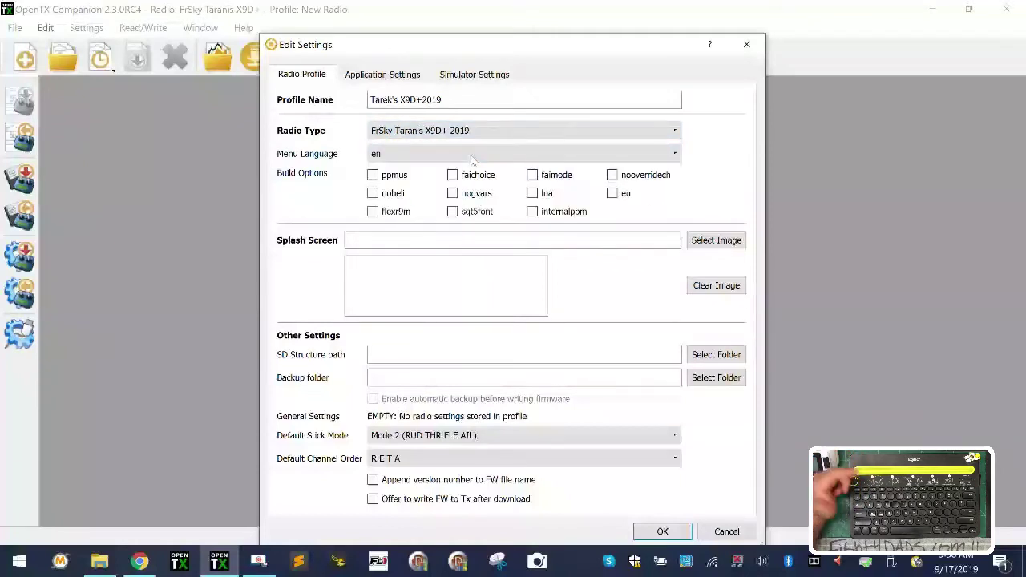
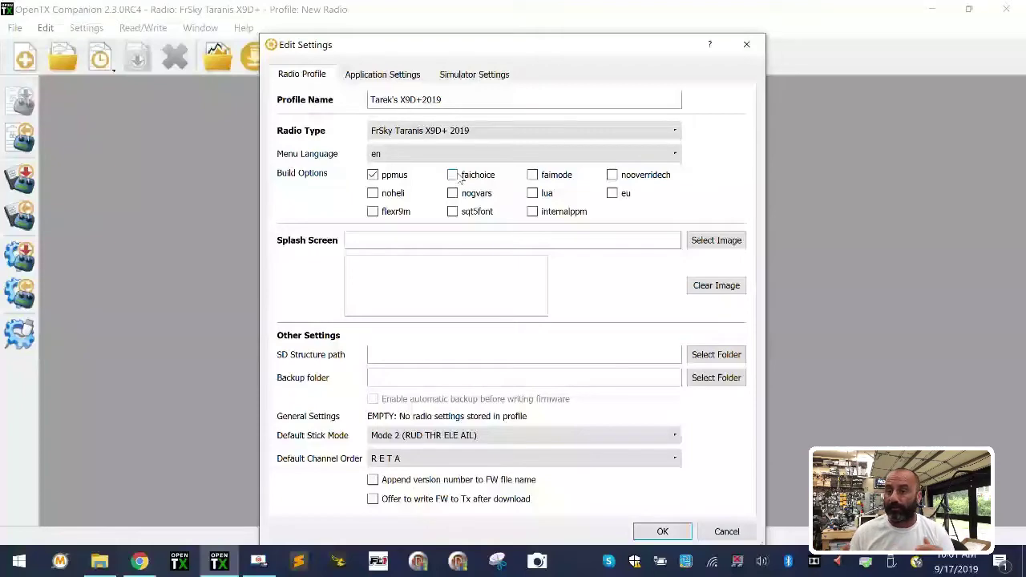
Step: Switch to Chrome and search Google in a new tab for "what doe FAI stand for in FAI mode"
click(141, 561)
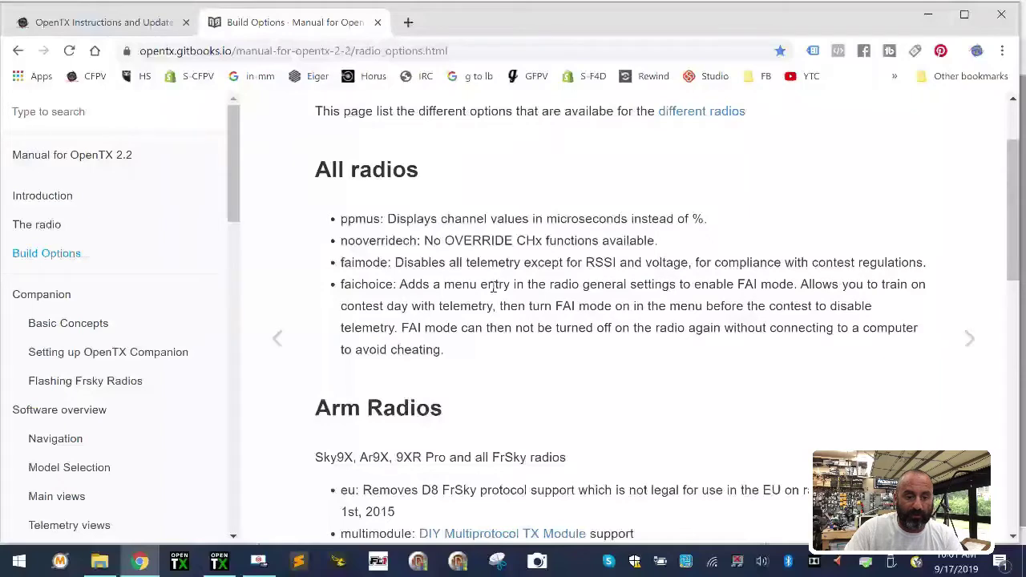
click(410, 23)
text(wha)
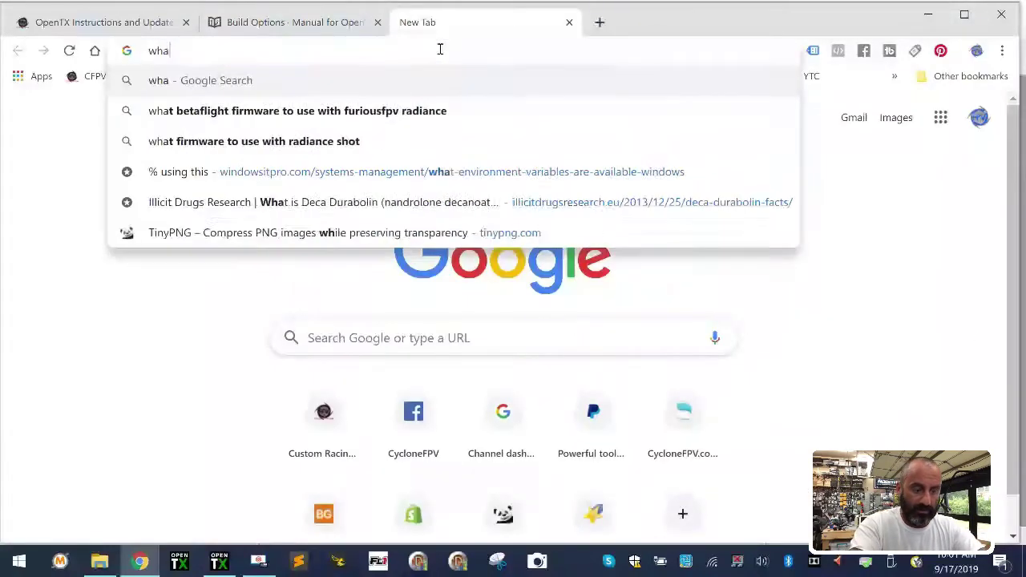
text(t doe FAI s)
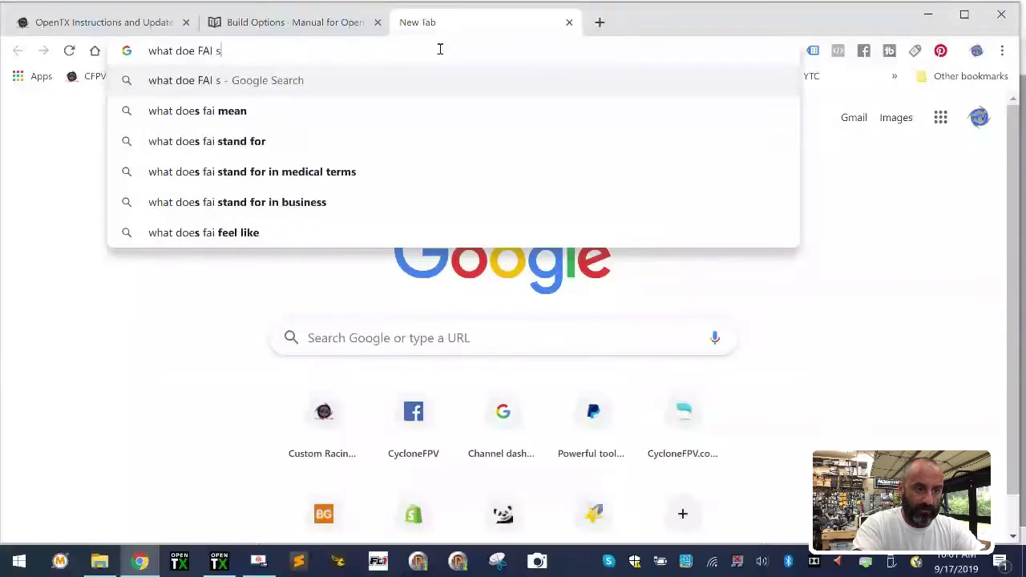
text(tand for in )
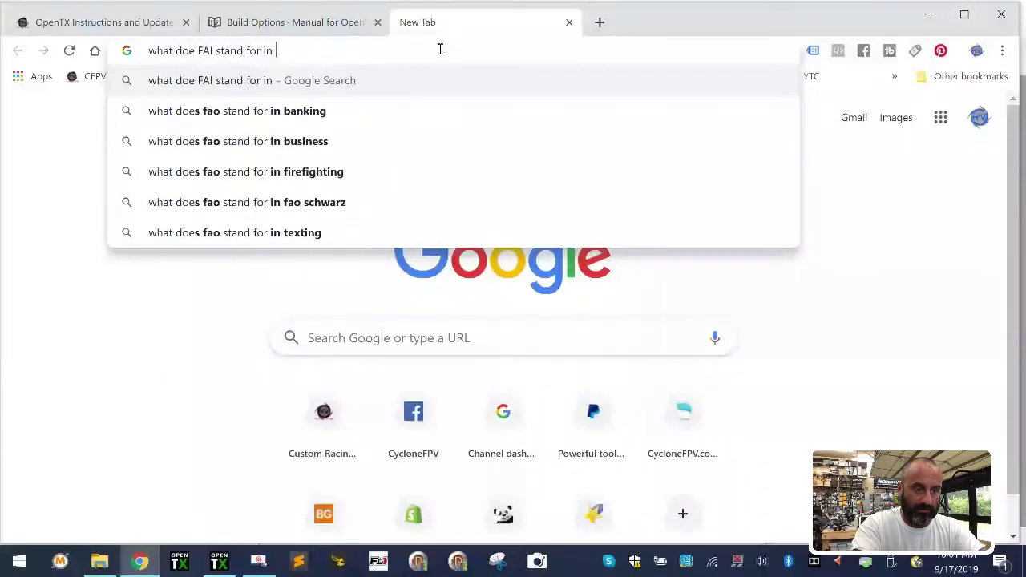
text(FAI mode)
key(Return)
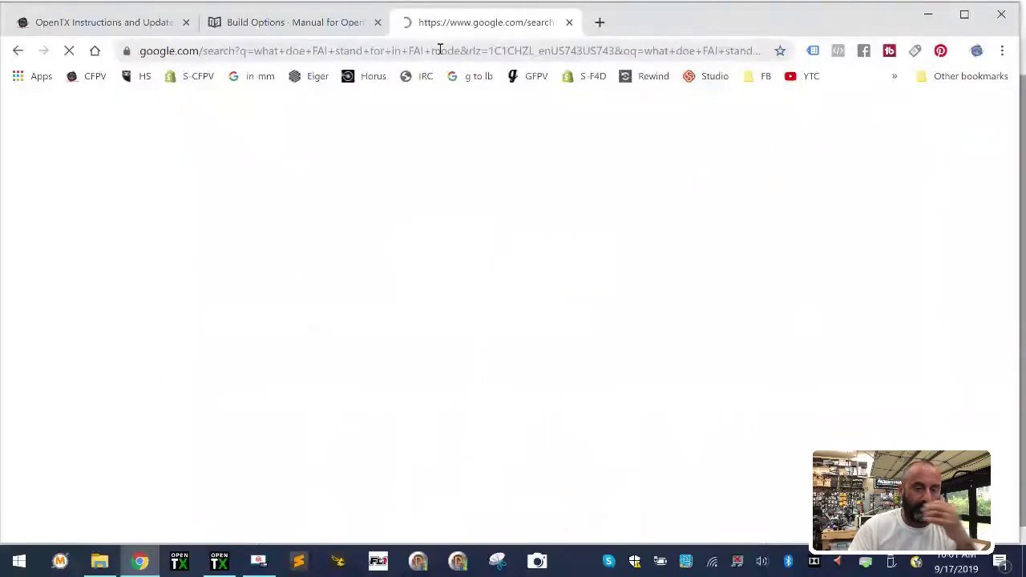
Step: Look through the search results and open the GitHub issue "FAI Mode problems in OpenTX 2.1"
scroll(232, 320, down, 4)
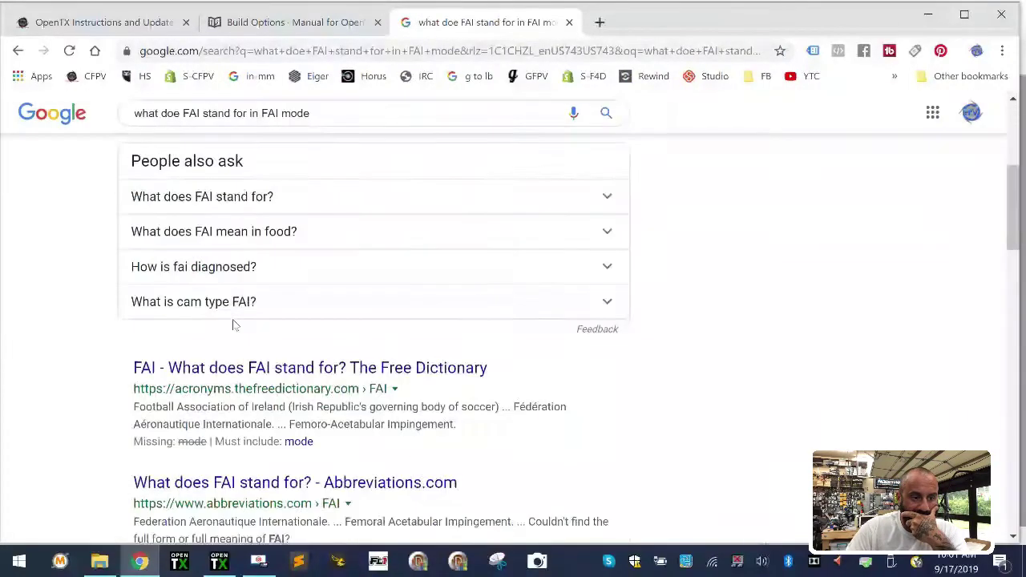
scroll(279, 367, down, 4)
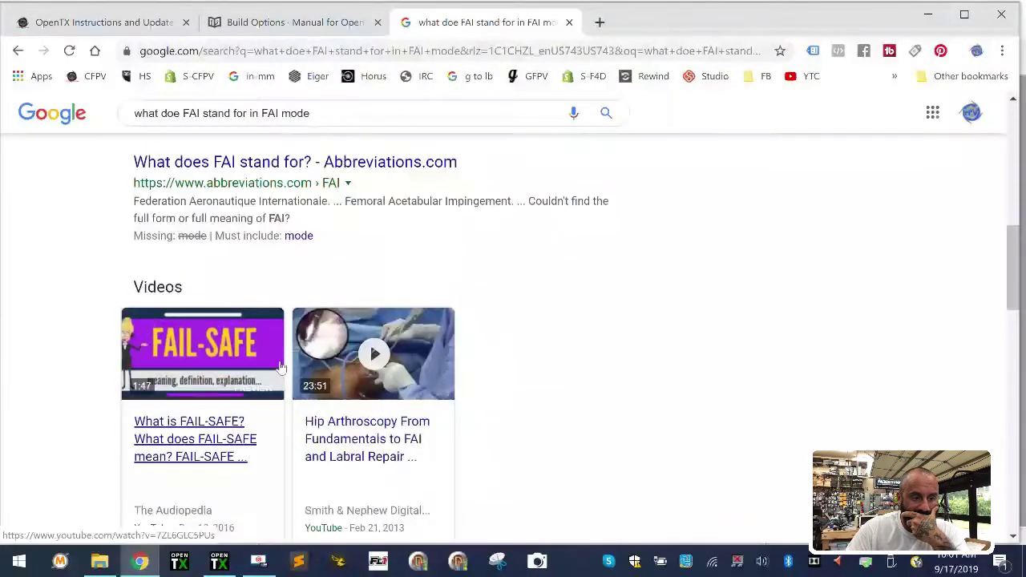
scroll(281, 366, down, 5)
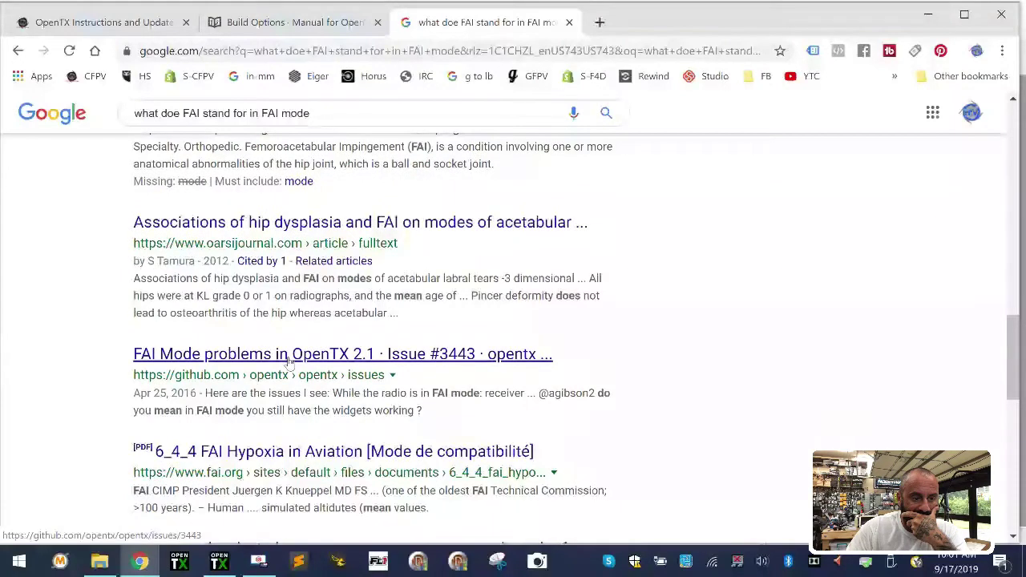
click(288, 357)
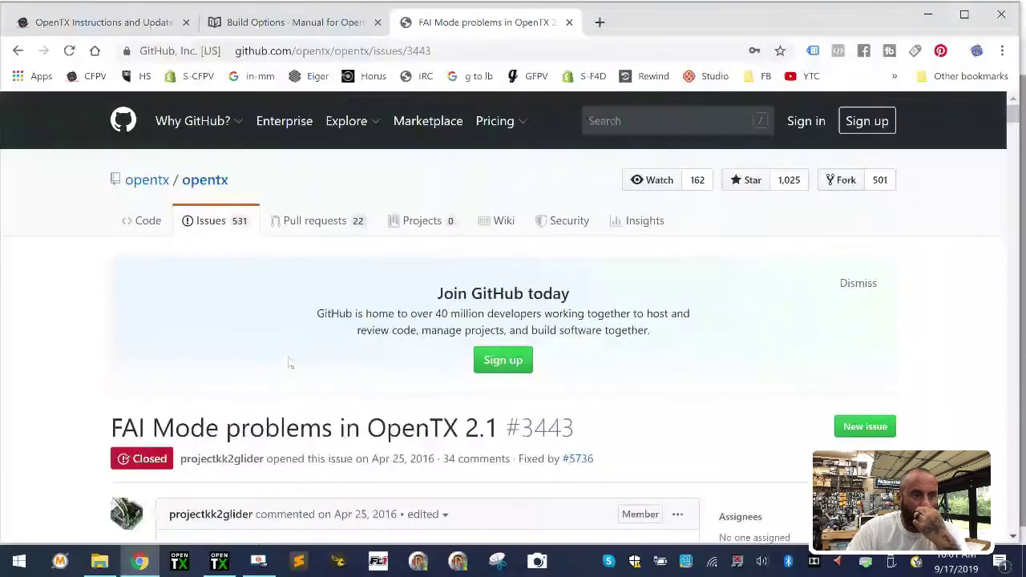
Step: Read the opening post and the comments of the FAI Mode GitHub issue for an explanation of FAI mode
scroll(290, 362, down, 8)
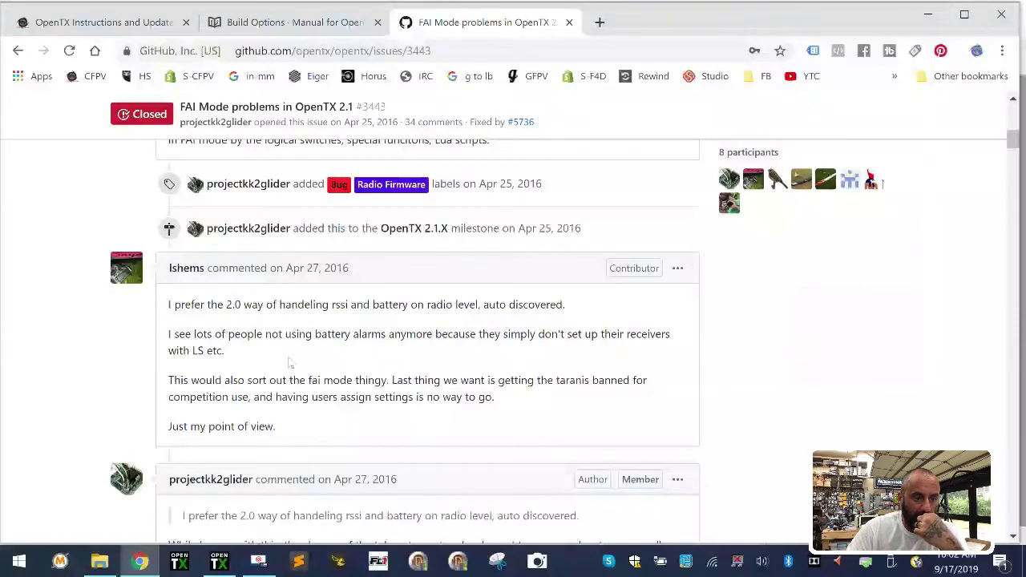
scroll(290, 363, down, 2)
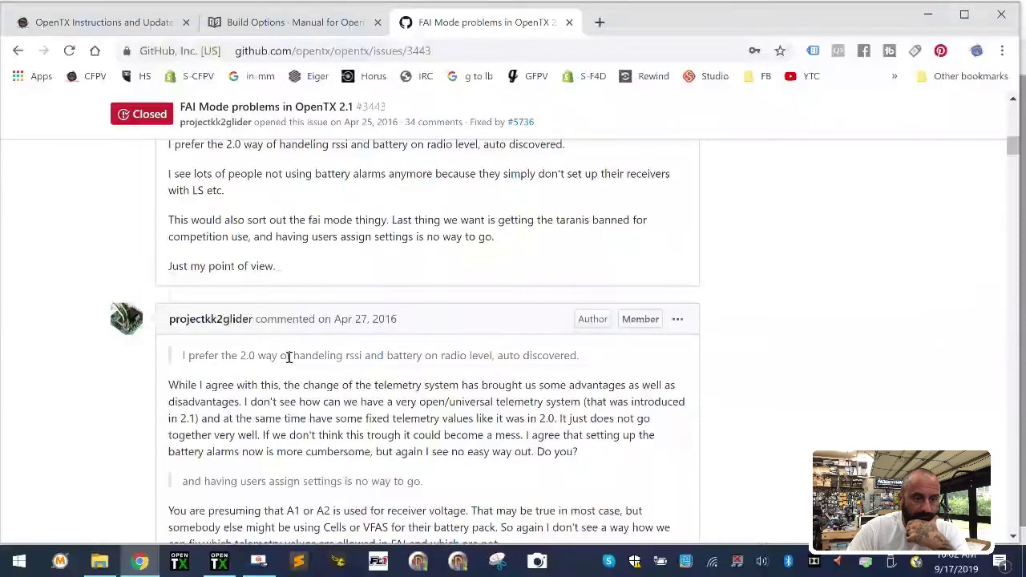
scroll(288, 358, down, 5)
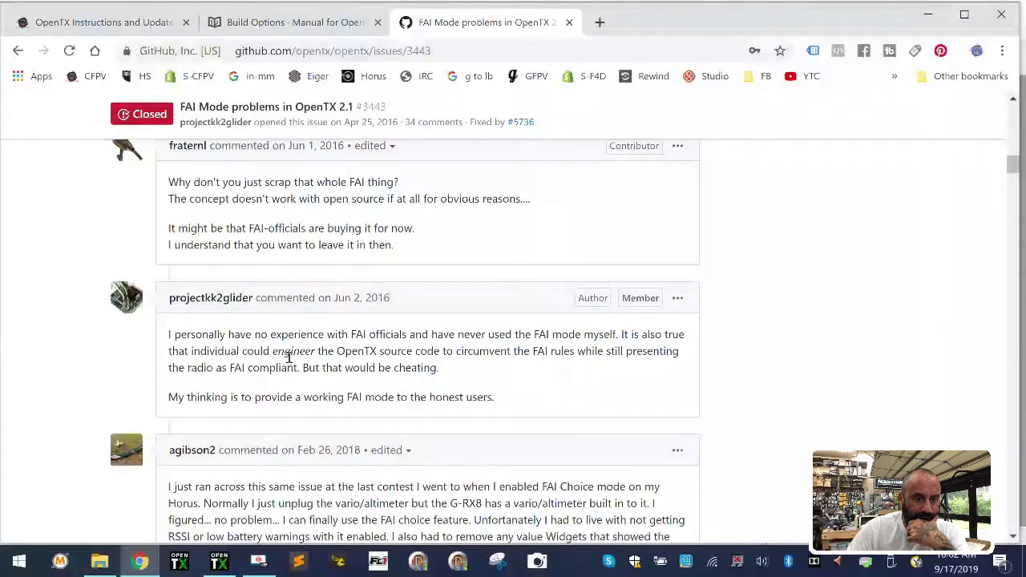
scroll(289, 358, up, 10)
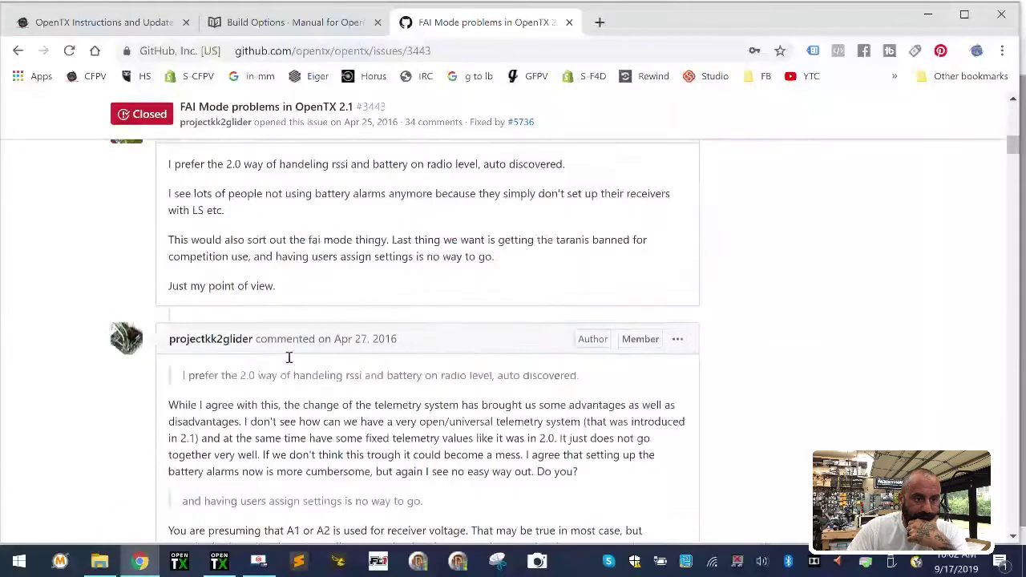
scroll(289, 358, down, 5)
scroll(288, 358, up, 3)
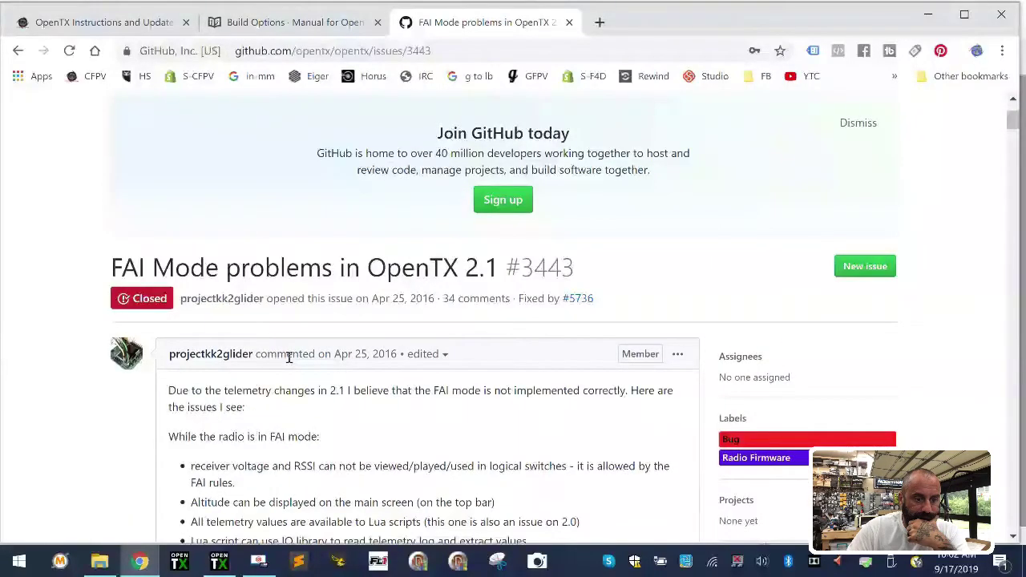
scroll(289, 358, down, 2)
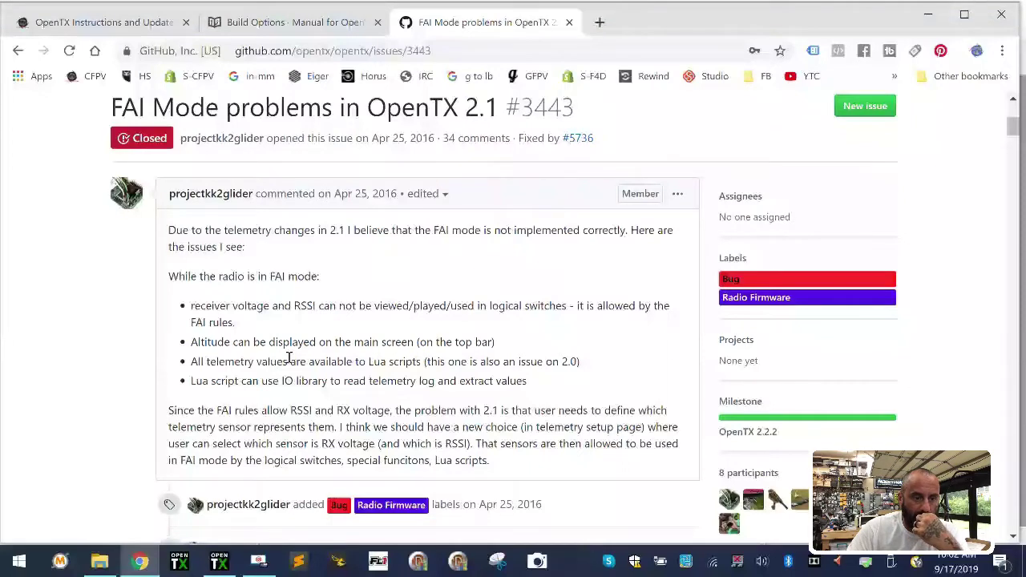
Step: Search Google in a new tab for "fai drone" and open the FAI Drone Racing World Cup result
click(600, 21)
text(f)
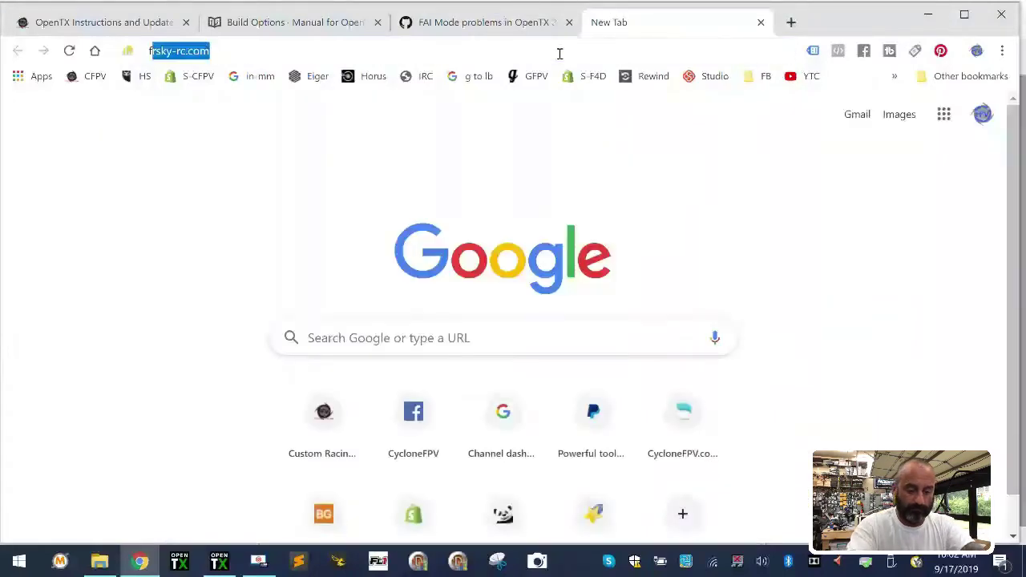
text(ai drone)
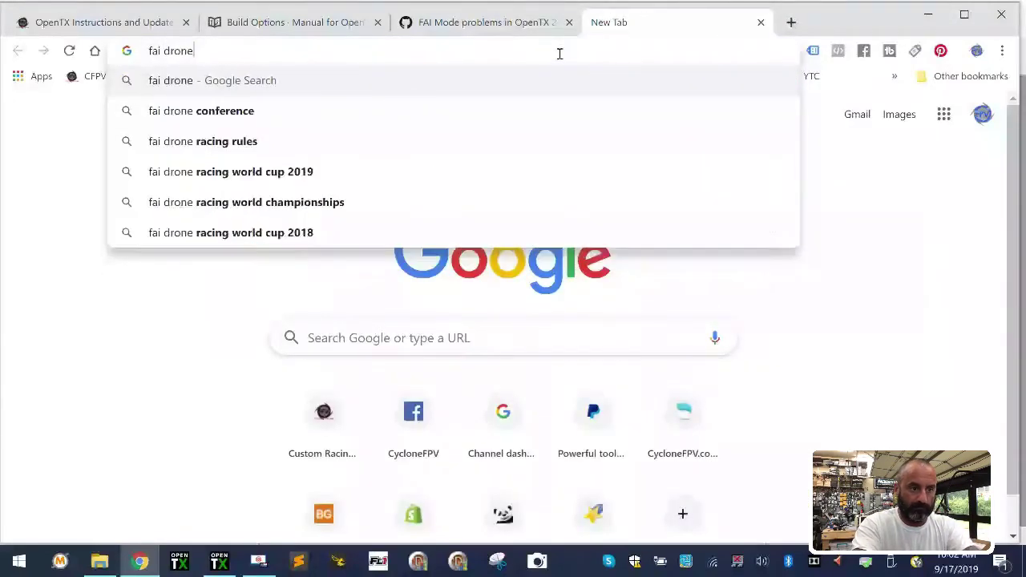
key(Return)
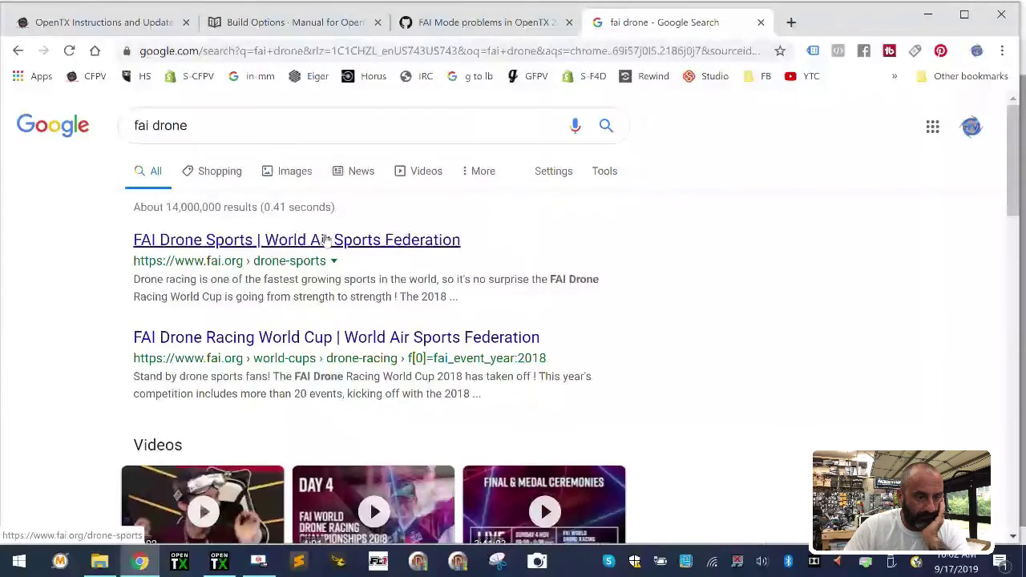
click(335, 337)
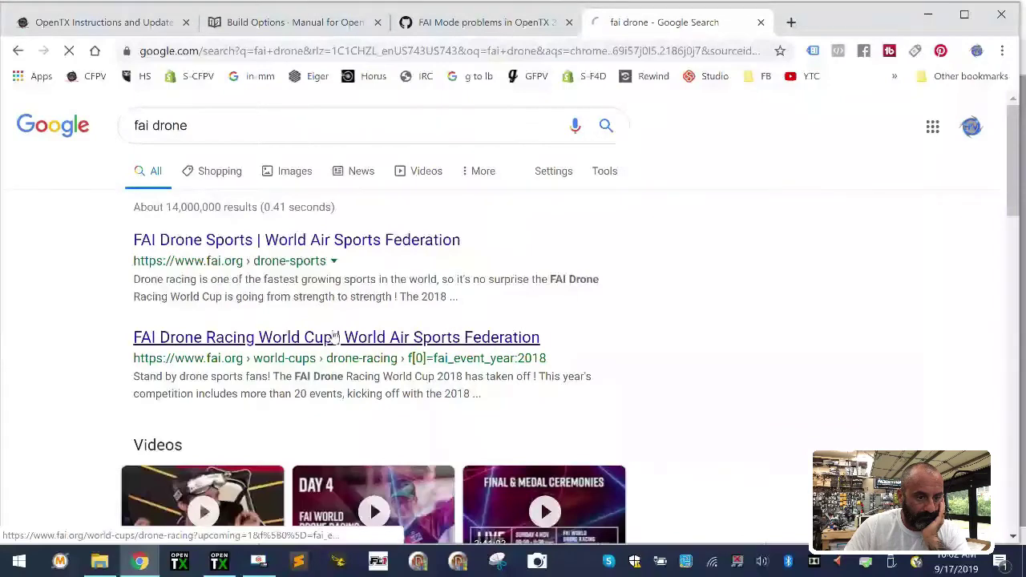
Step: Accept the cookie notice and read the FAI Drone Sports page's introduction to the Drone Racing World Cup
scroll(336, 332, down, 5)
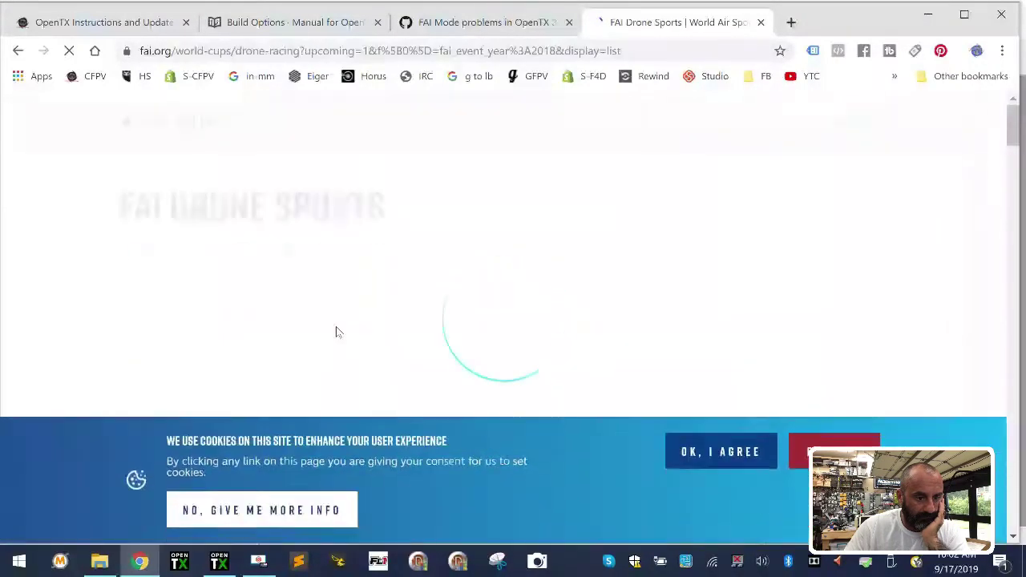
scroll(319, 223, down, 6)
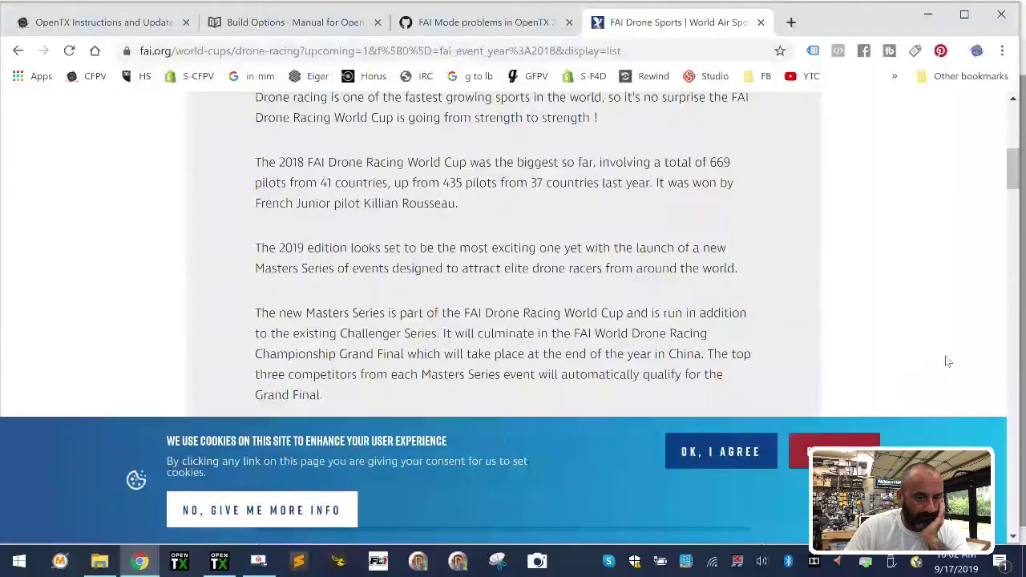
click(721, 452)
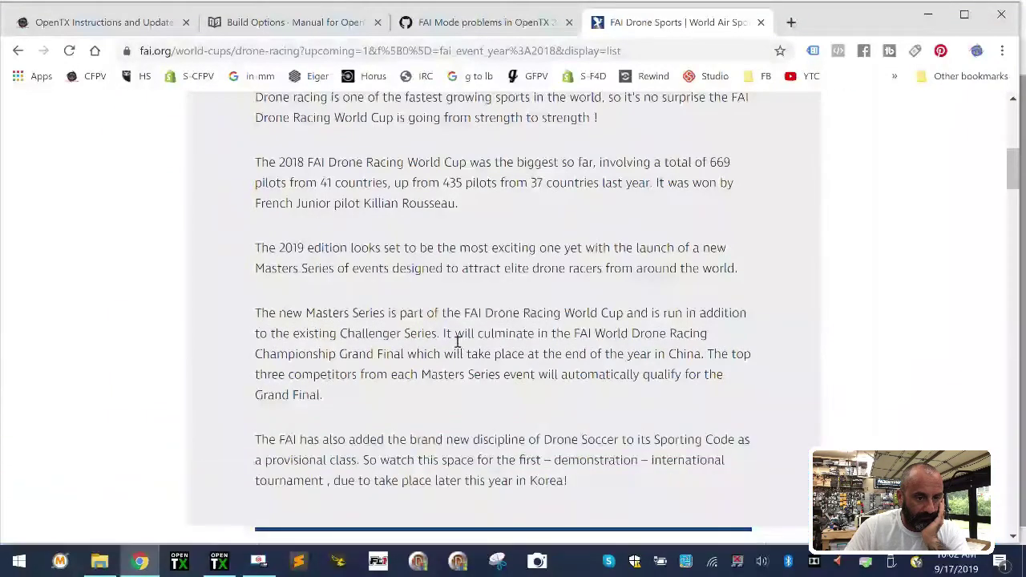
scroll(458, 341, up, 1)
scroll(458, 340, up, 3)
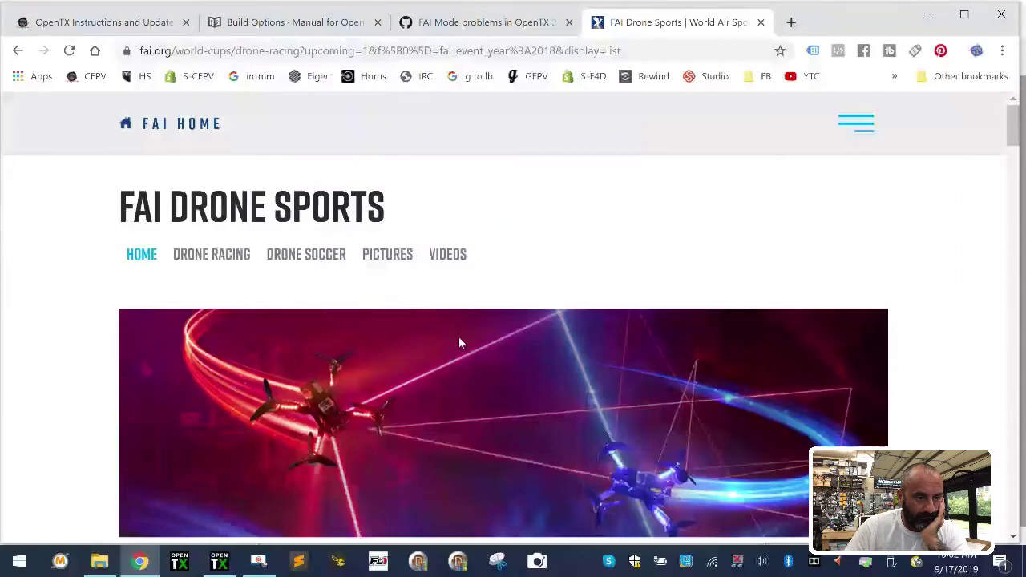
scroll(460, 342, down, 8)
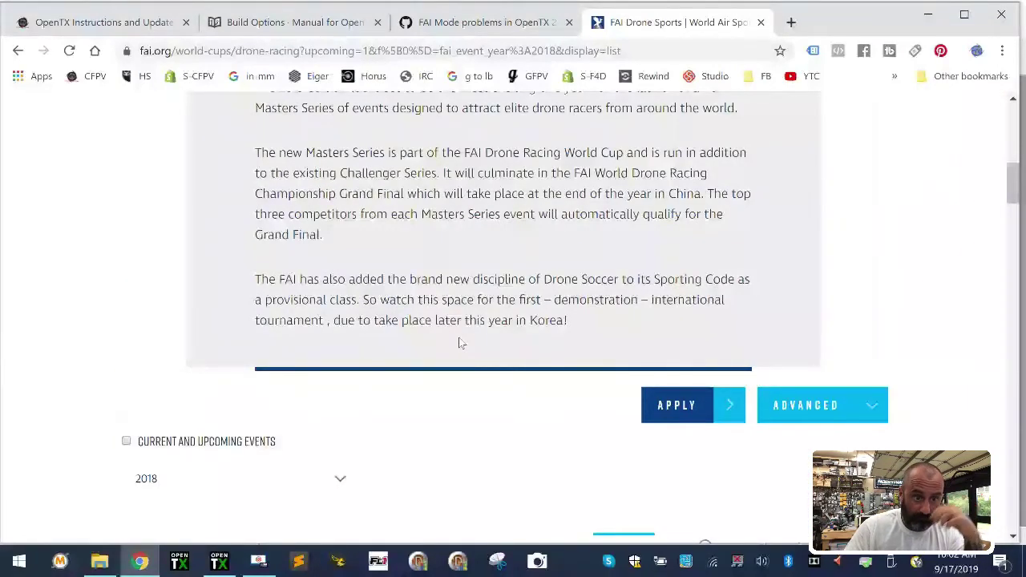
Step: Skim the rest of the FAI Drone Sports page, from the news items down to the quick links
scroll(460, 343, down, 5)
scroll(460, 344, down, 4)
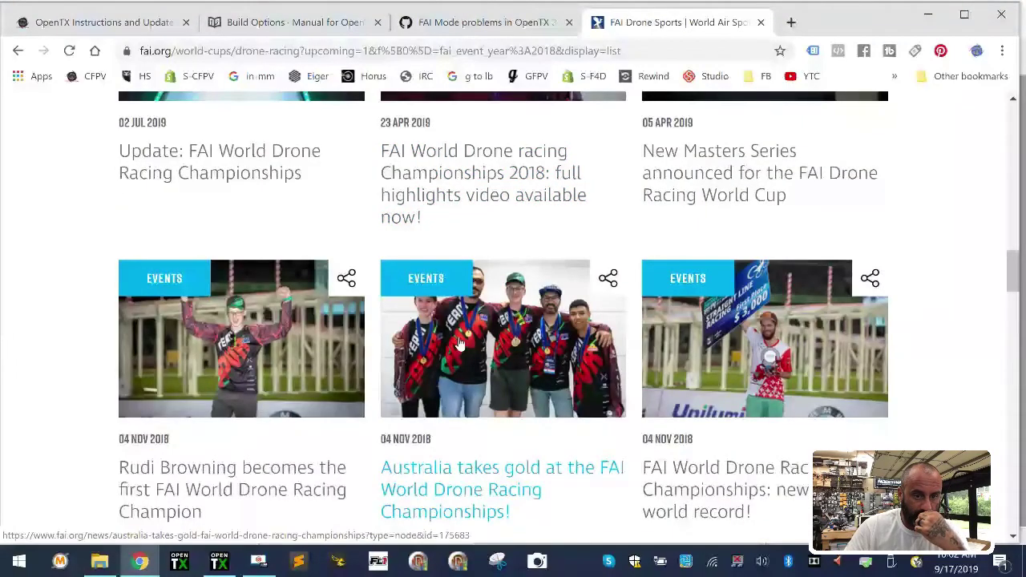
scroll(459, 344, down, 2)
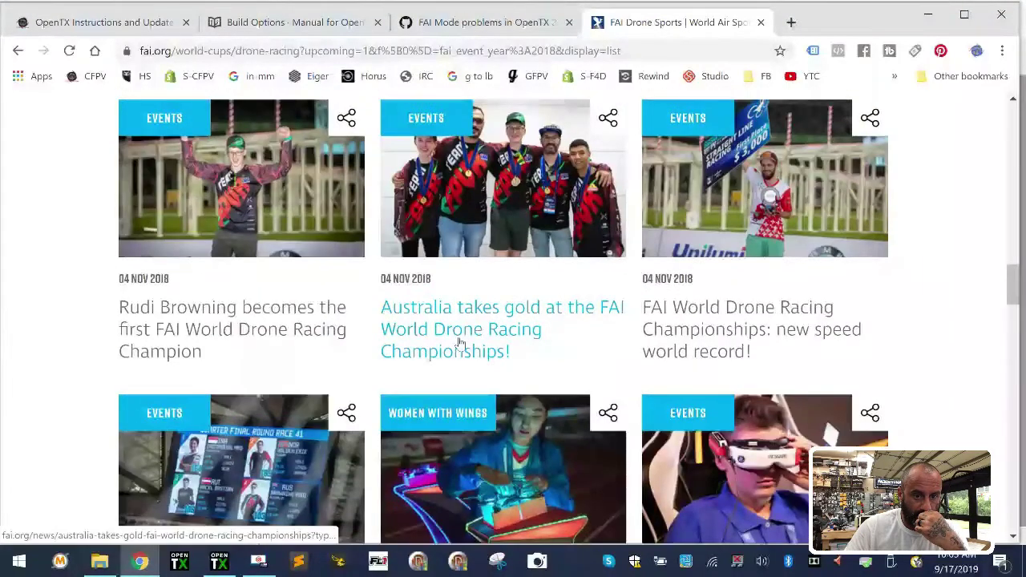
scroll(459, 343, down, 15)
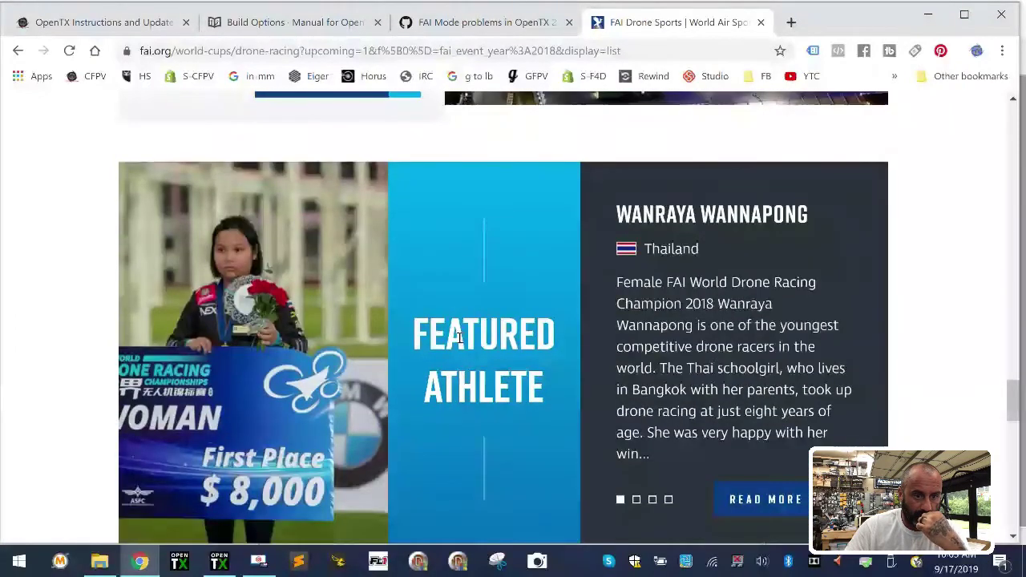
scroll(459, 337, down, 10)
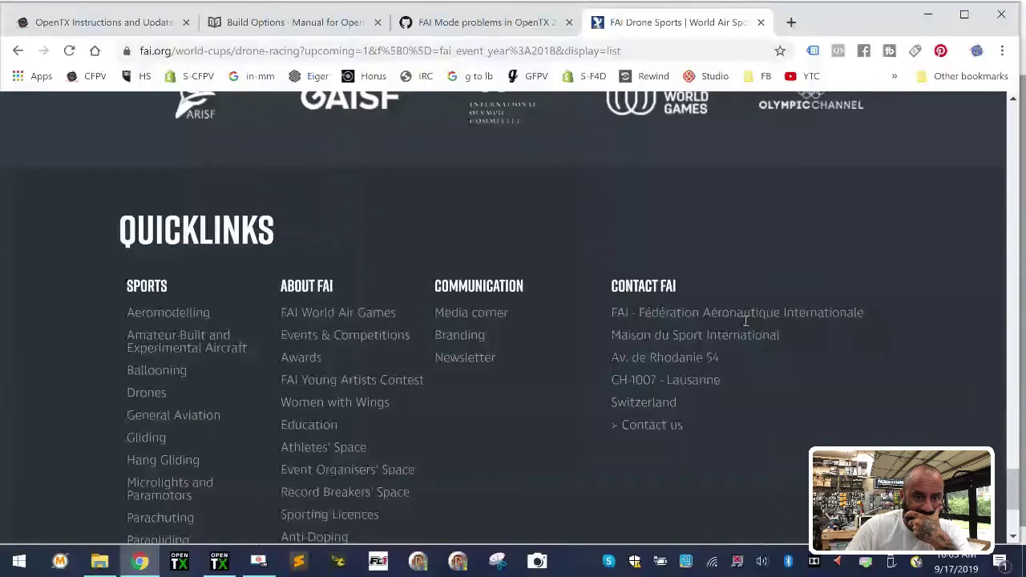
Step: Revisit the open GitHub issue and CycloneFPV article, and return to the OpenTX 2.2 manual's Build Options page
click(249, 22)
click(481, 24)
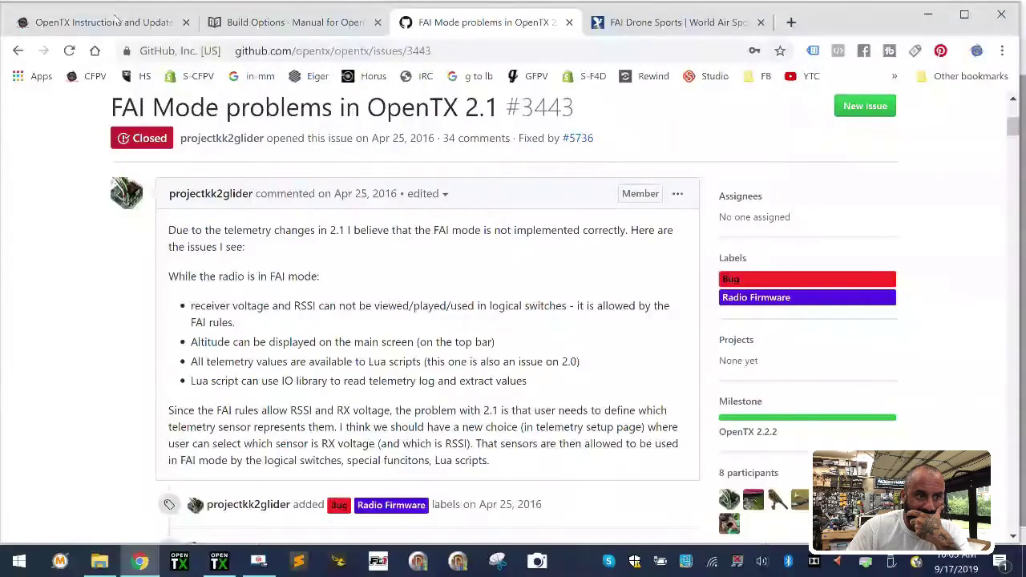
click(112, 24)
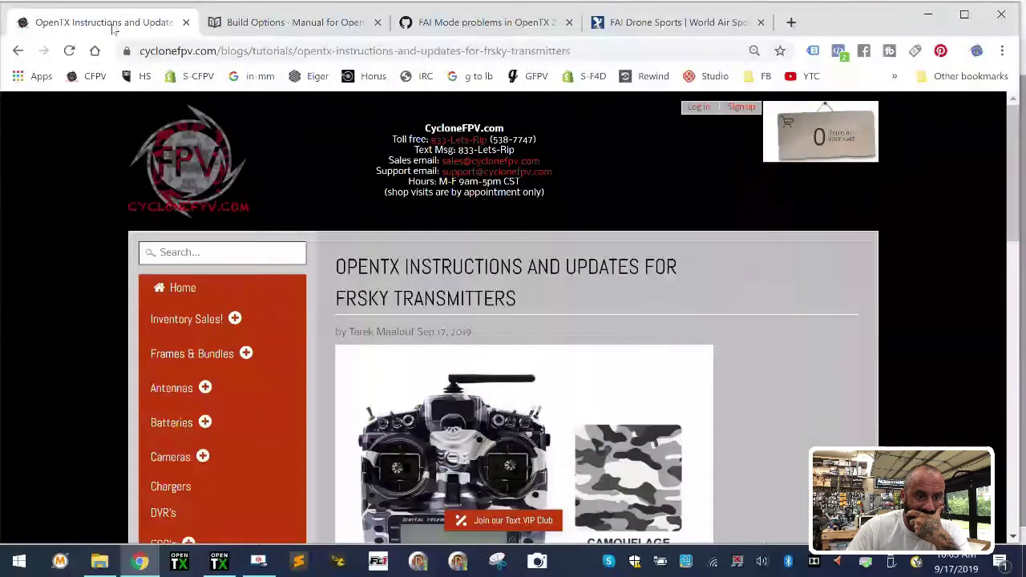
click(288, 22)
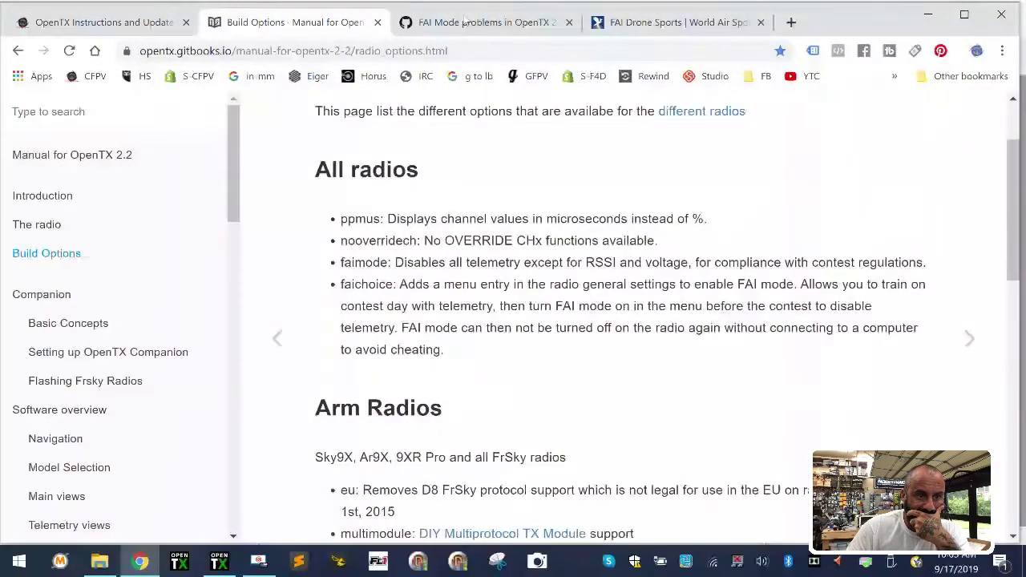
click(481, 21)
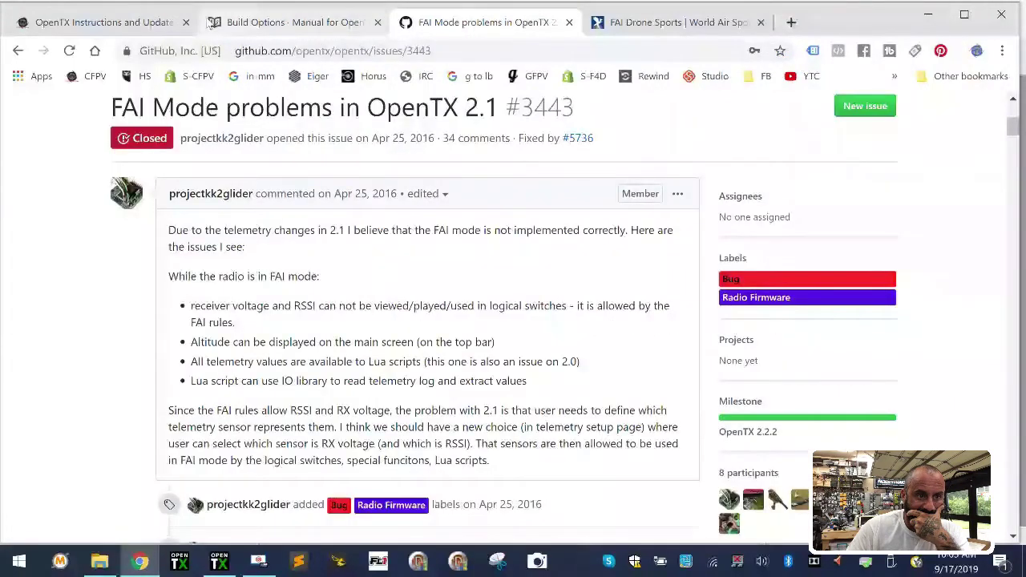
click(365, 28)
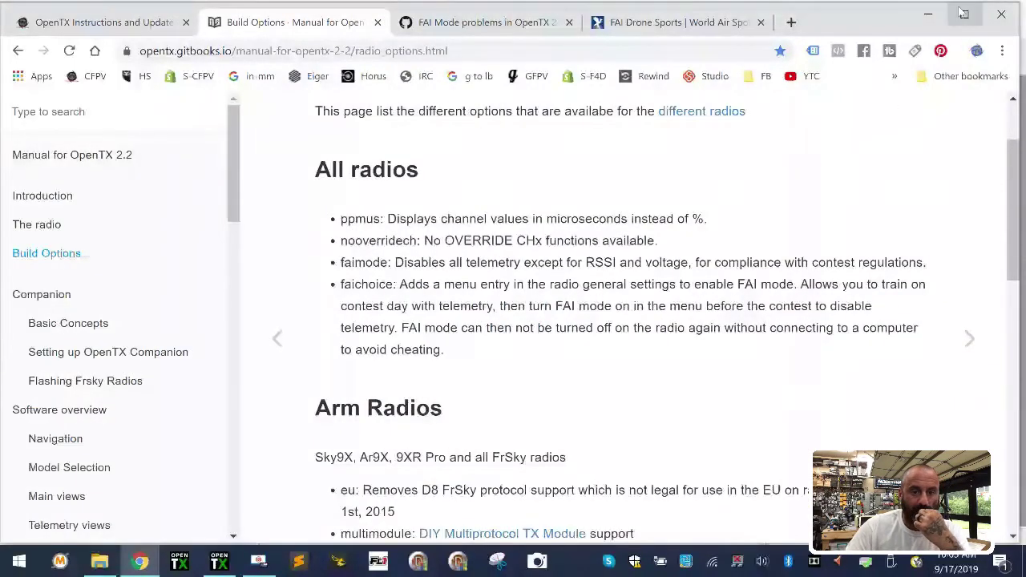
Step: Back in OpenTX Companion, discard the open profile settings and delete the "New Radio" radio profile
click(929, 16)
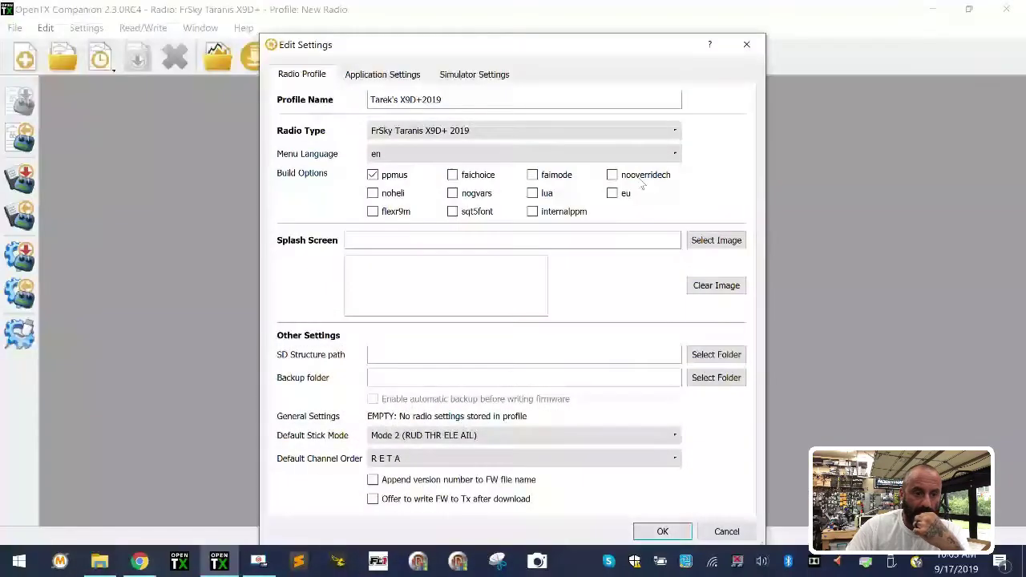
click(746, 45)
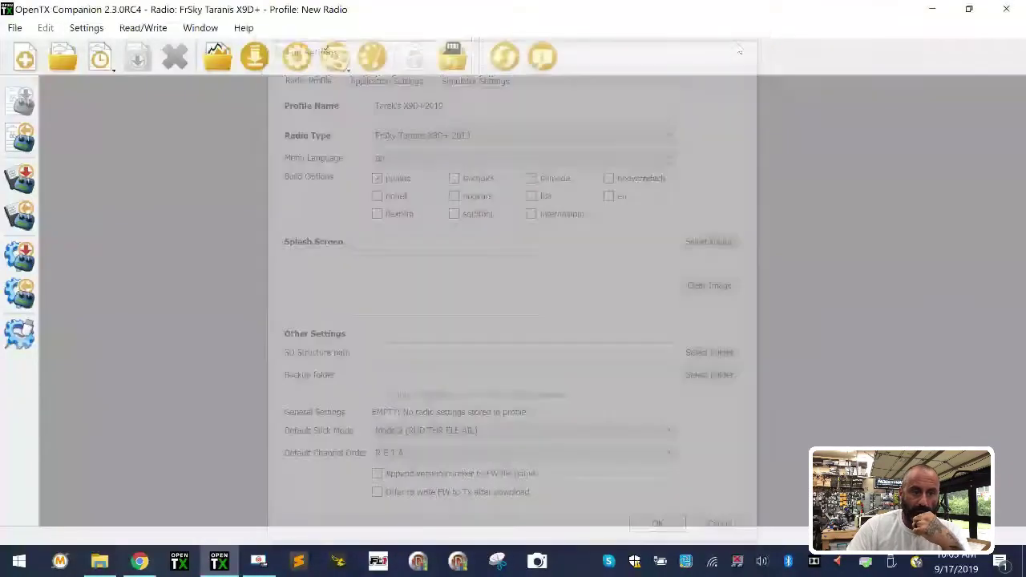
click(86, 28)
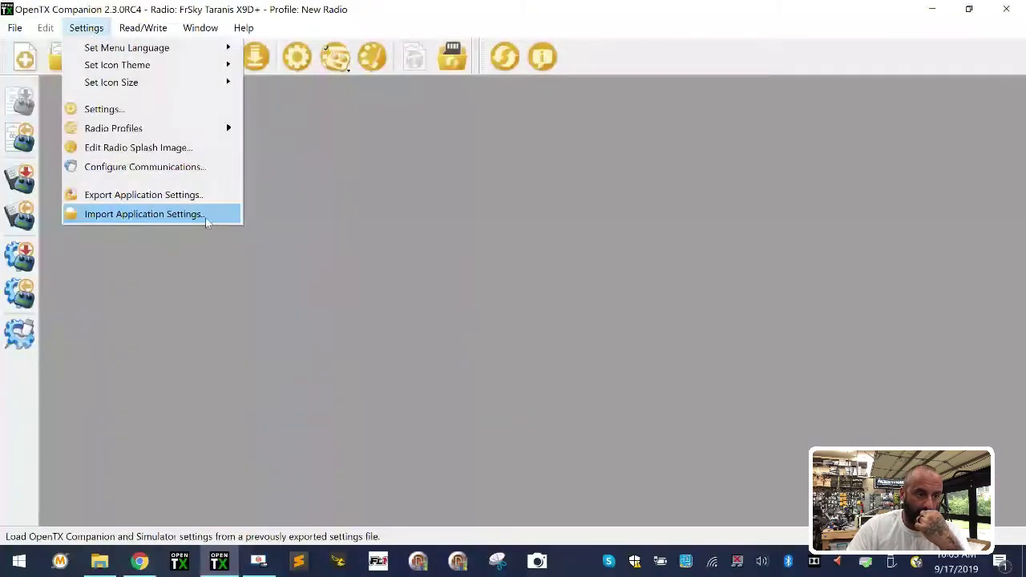
mouse_move(210, 131)
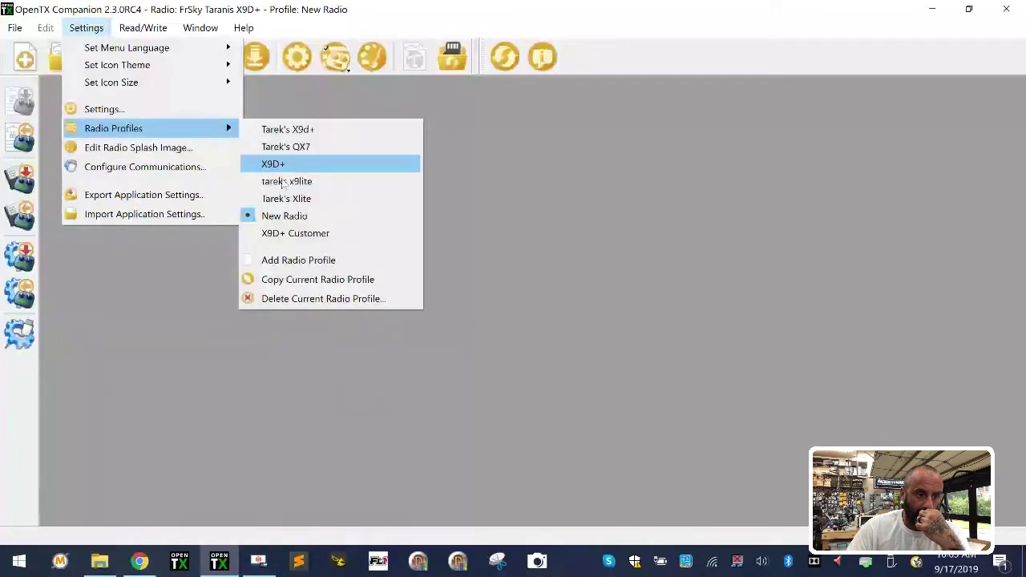
click(293, 297)
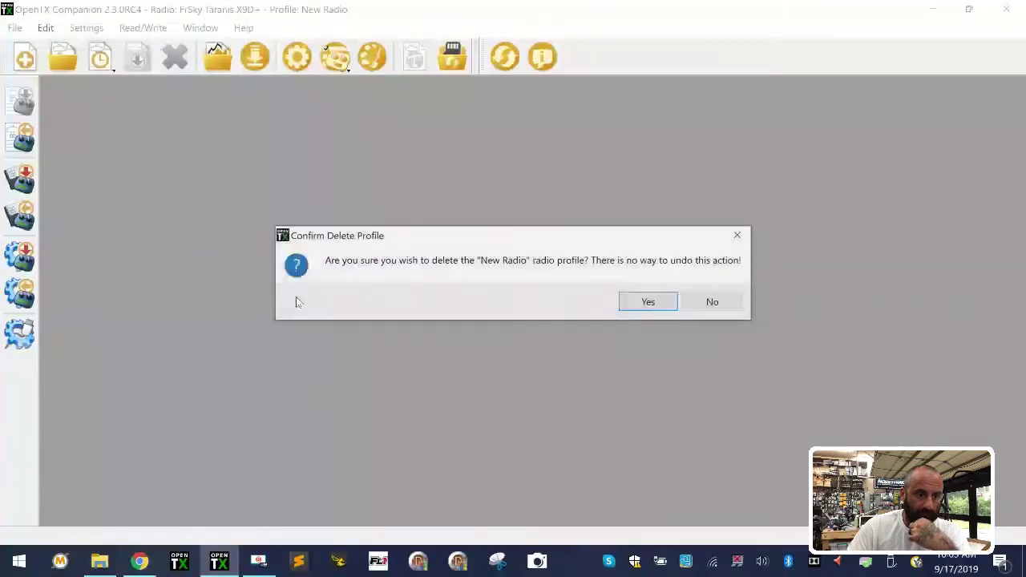
click(649, 302)
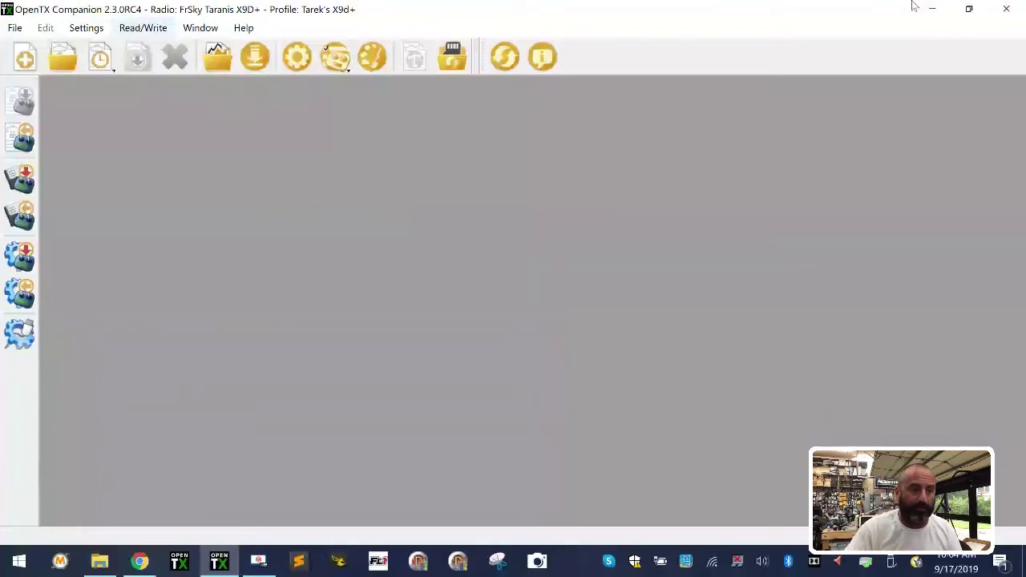
Step: Add a radio profile named with the owner's first name plus "X9D+ 2019" and set its radio type to FrSky Taranis X9D+ 2019
click(94, 33)
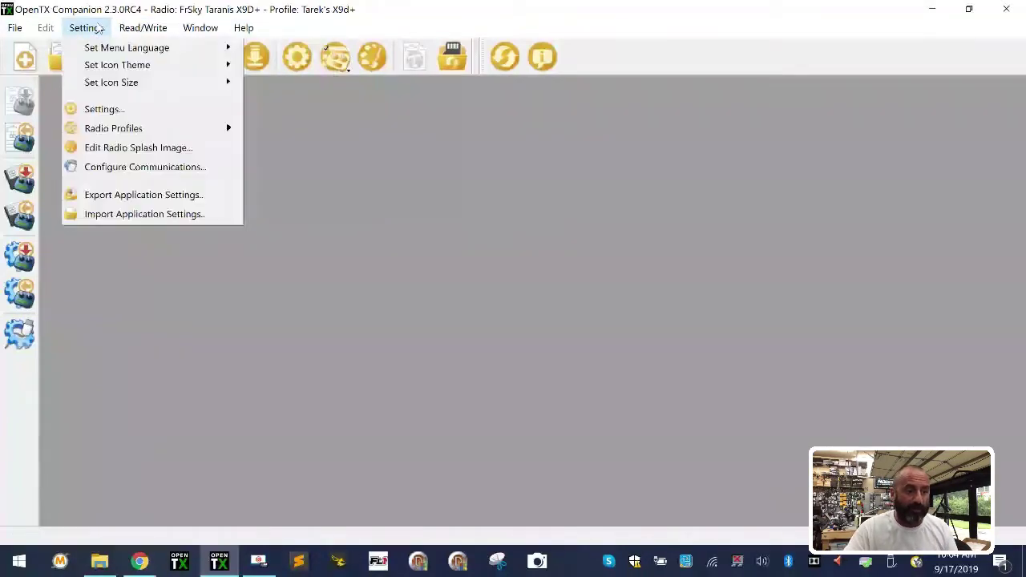
mouse_move(118, 132)
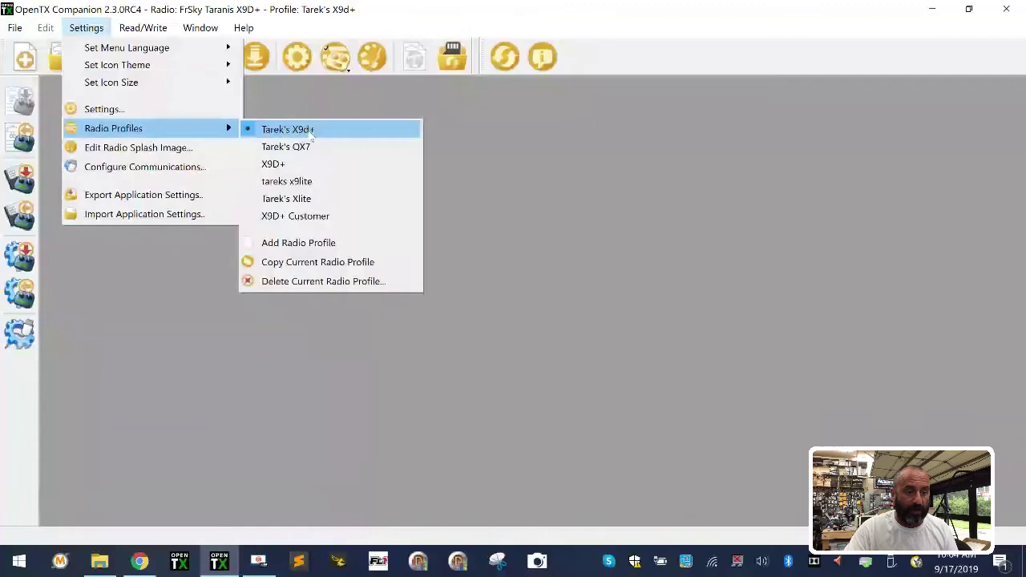
click(356, 238)
drag(458, 96, 340, 99)
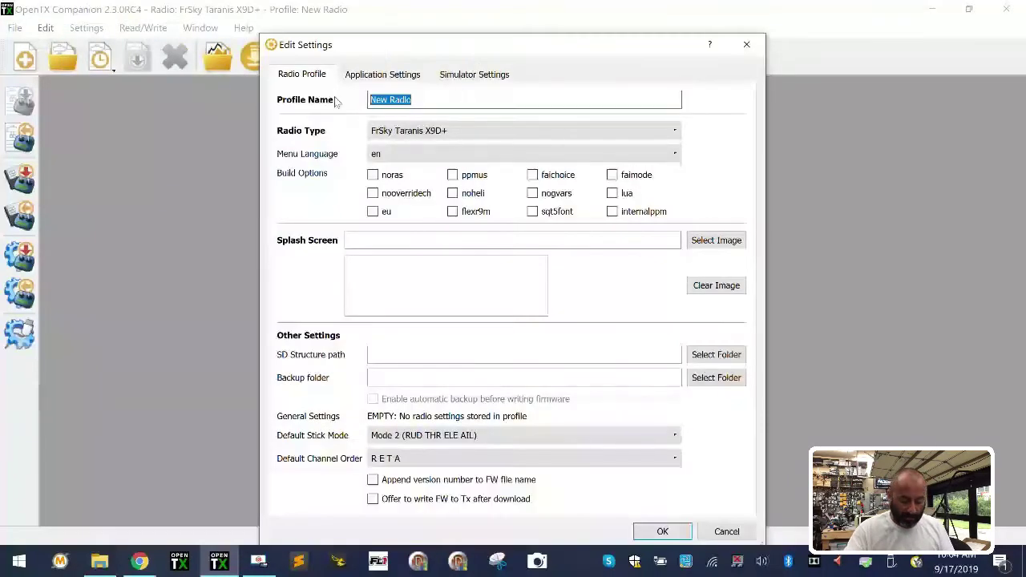
text(Tarek's )
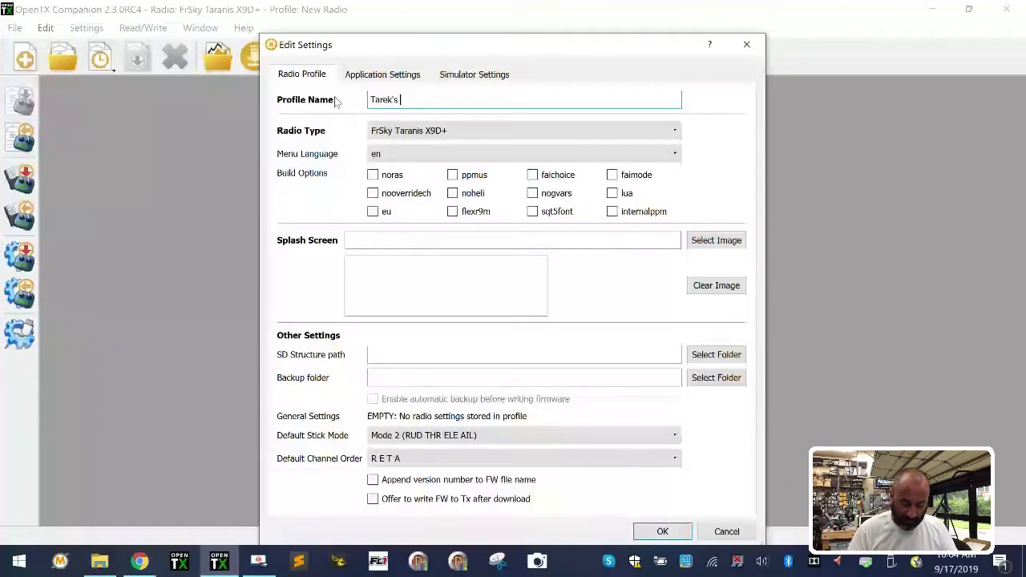
text(X9D+ 2019)
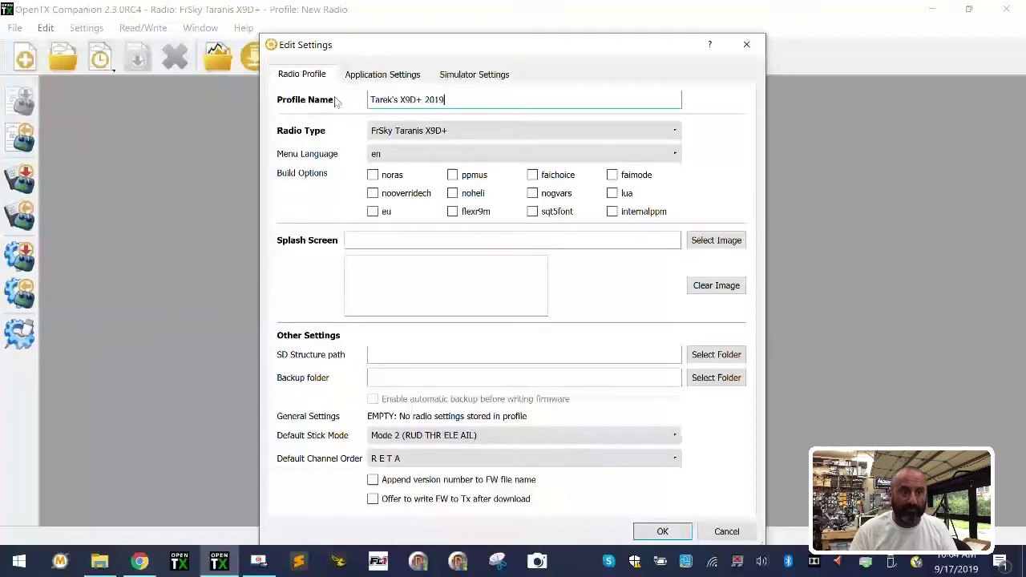
key(Tab)
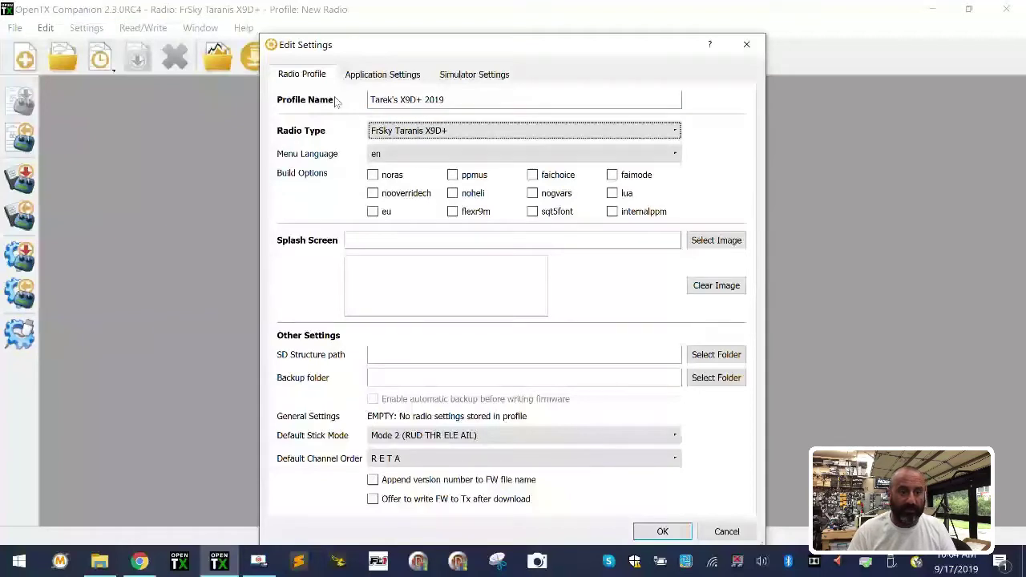
click(466, 133)
click(462, 160)
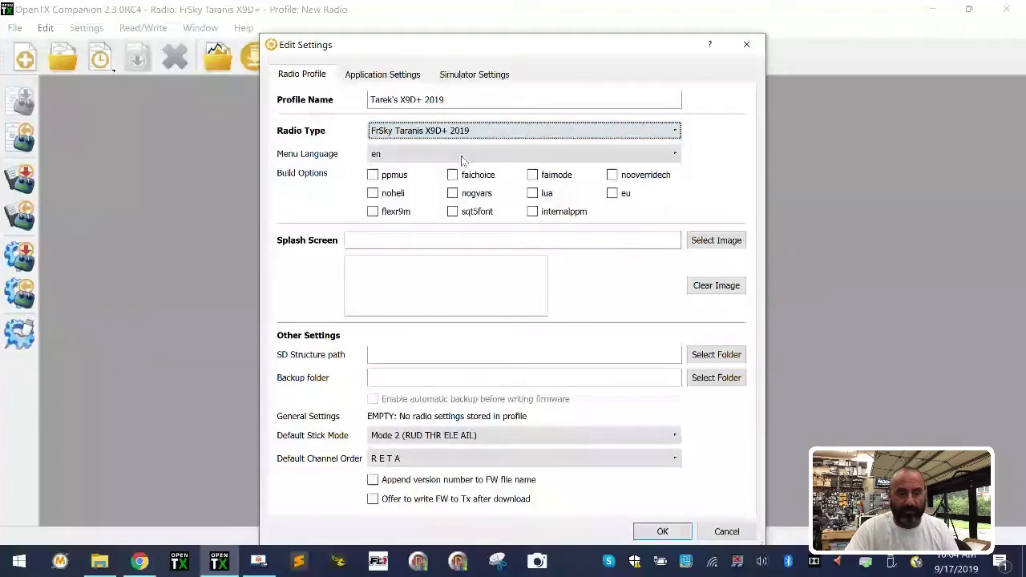
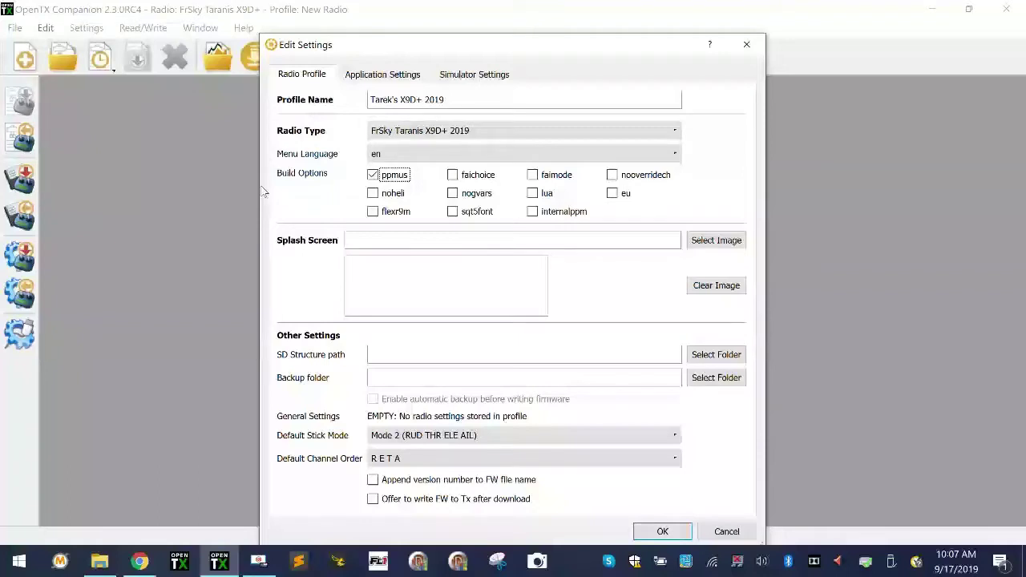
Step: Alternate between the faimode and faichoice build options, finishing with faichoice enabled
click(539, 180)
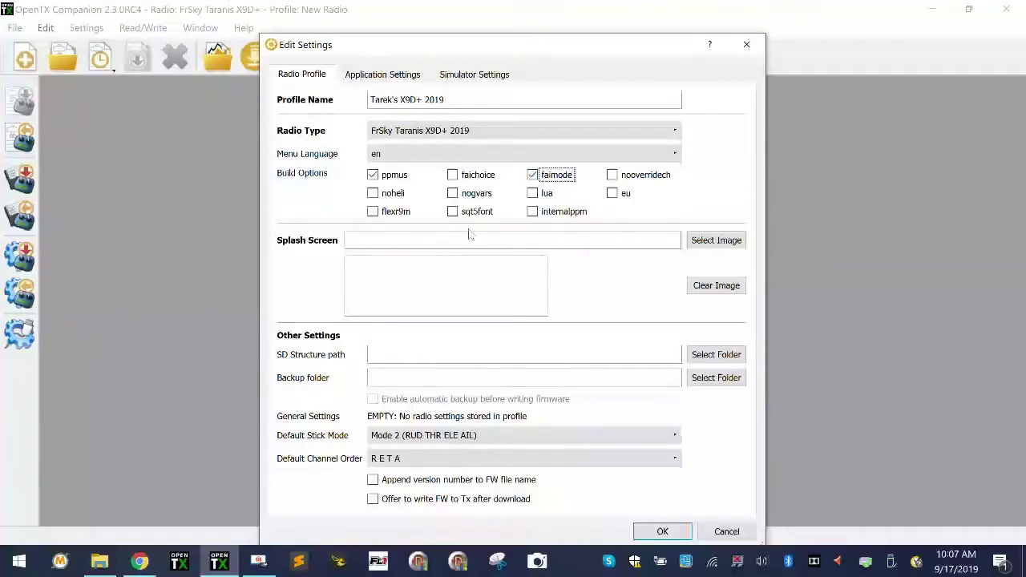
click(453, 175)
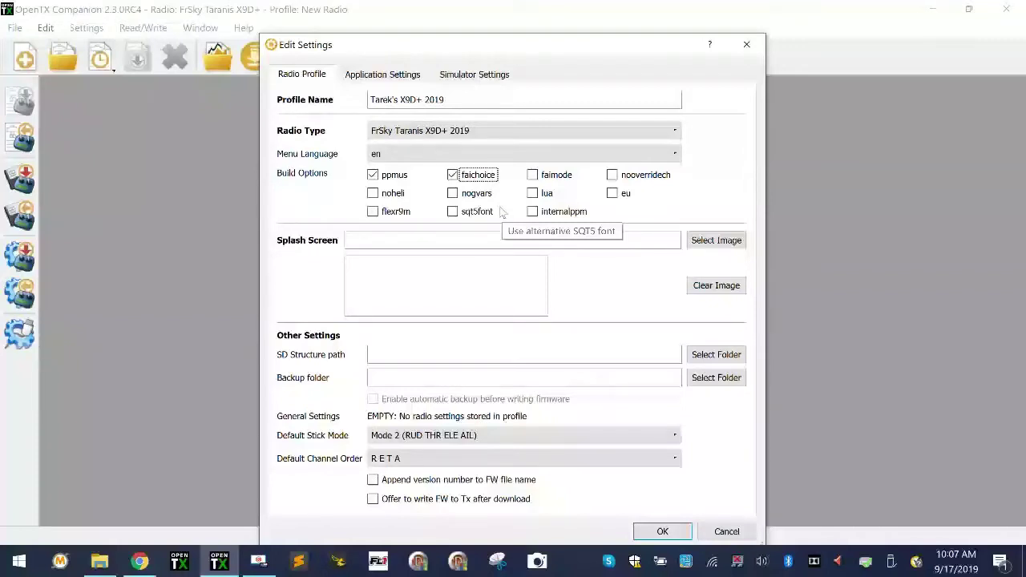
click(531, 176)
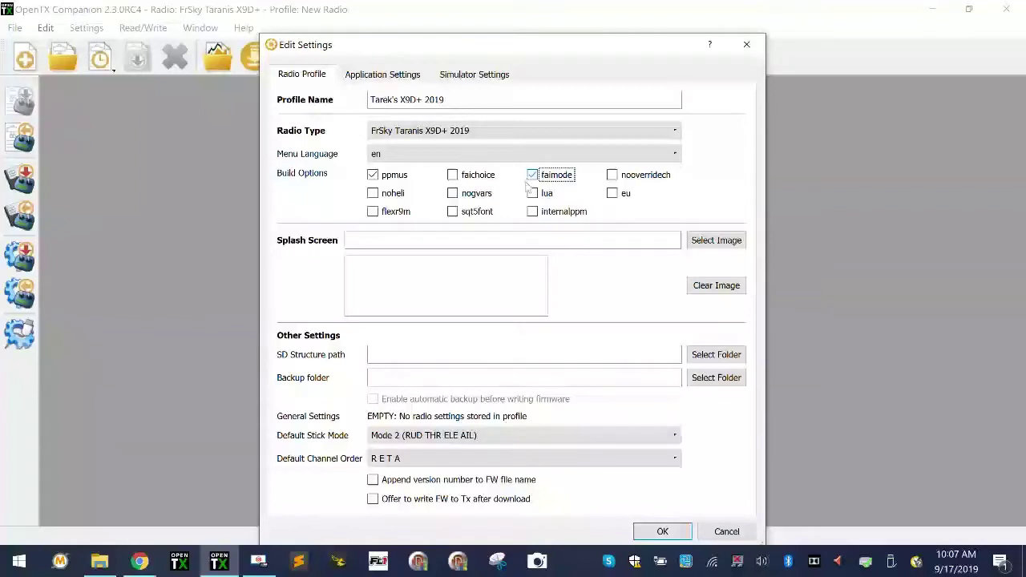
click(454, 177)
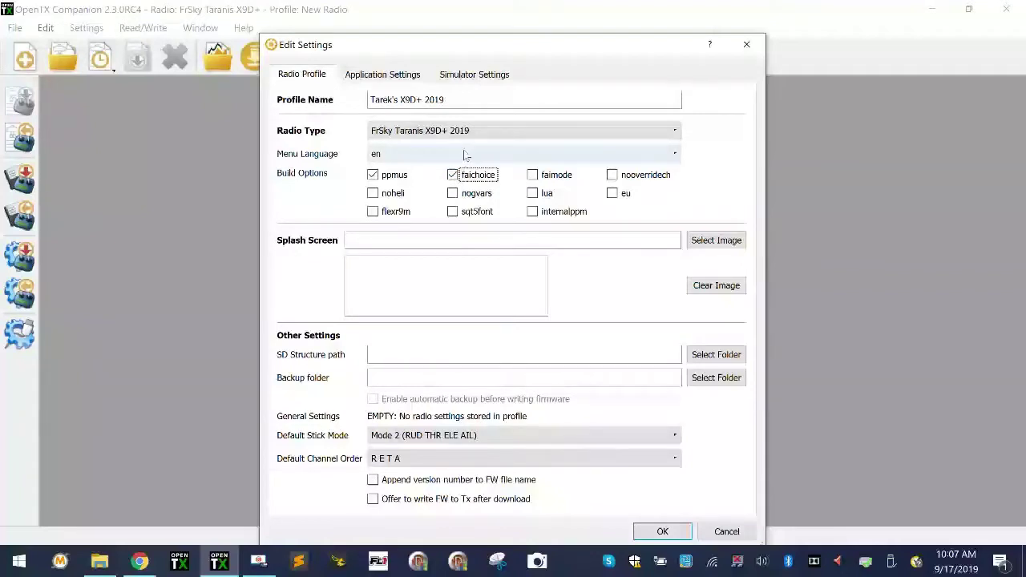
click(532, 176)
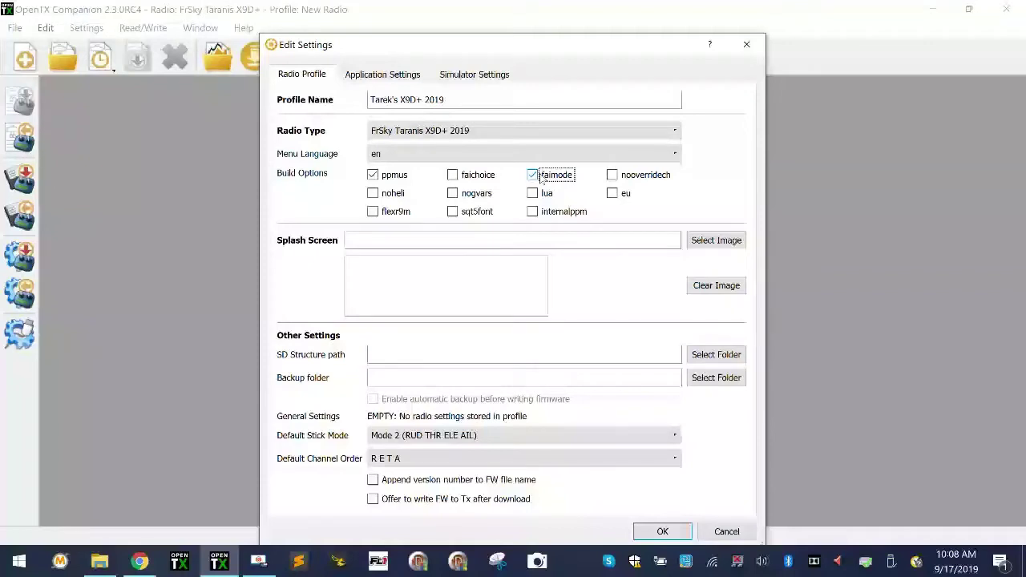
click(480, 176)
Step: Enable the noheli, nogvars, lua, flexr9m and sqt5font build options for the profile
mouse_move(642, 184)
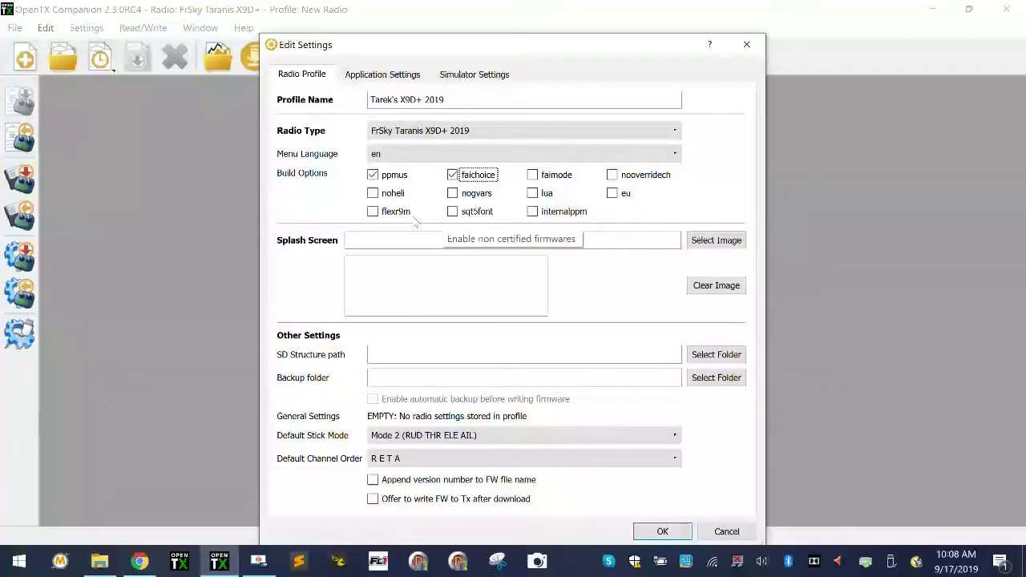
click(394, 194)
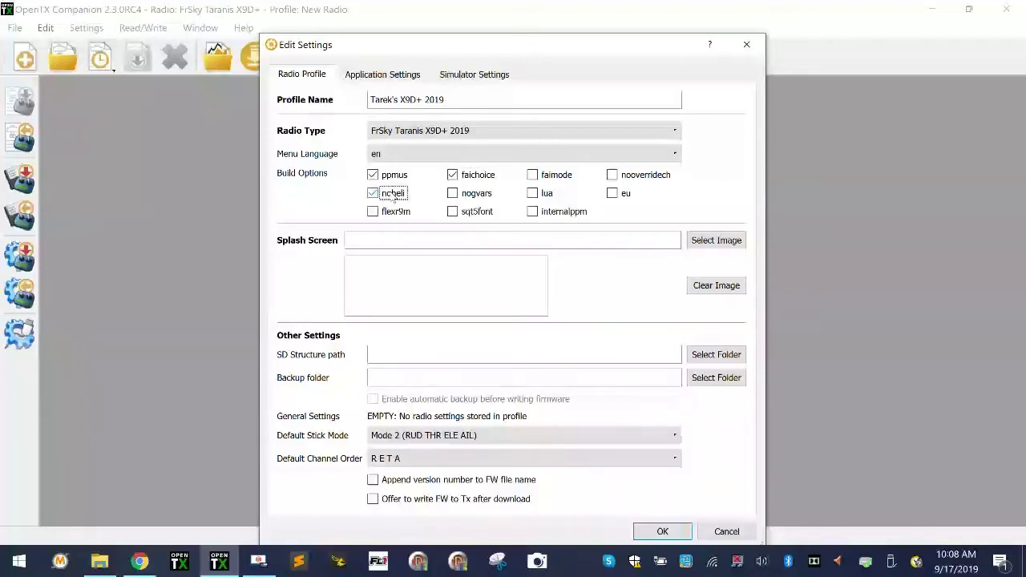
click(454, 194)
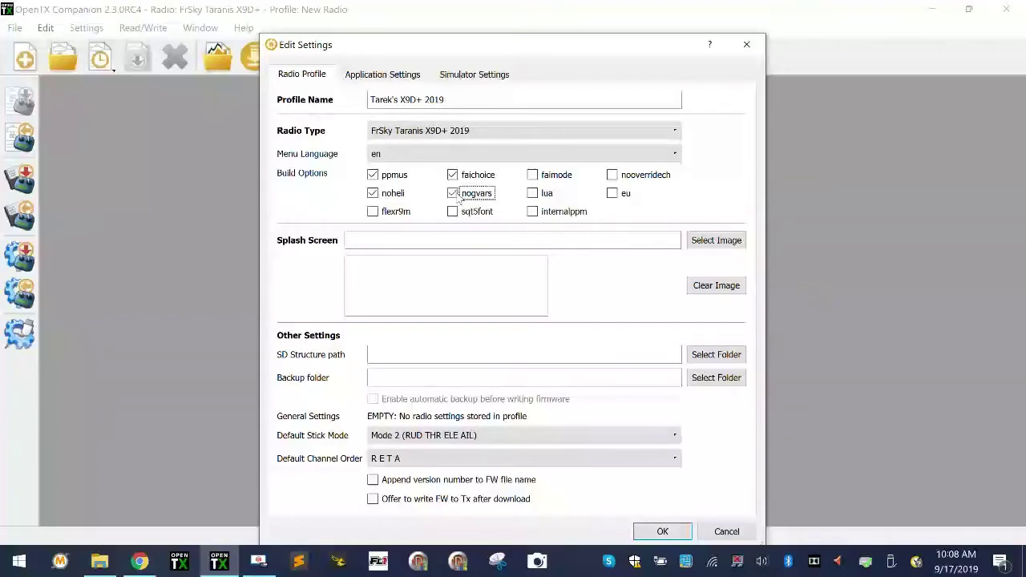
click(537, 196)
click(373, 212)
click(453, 215)
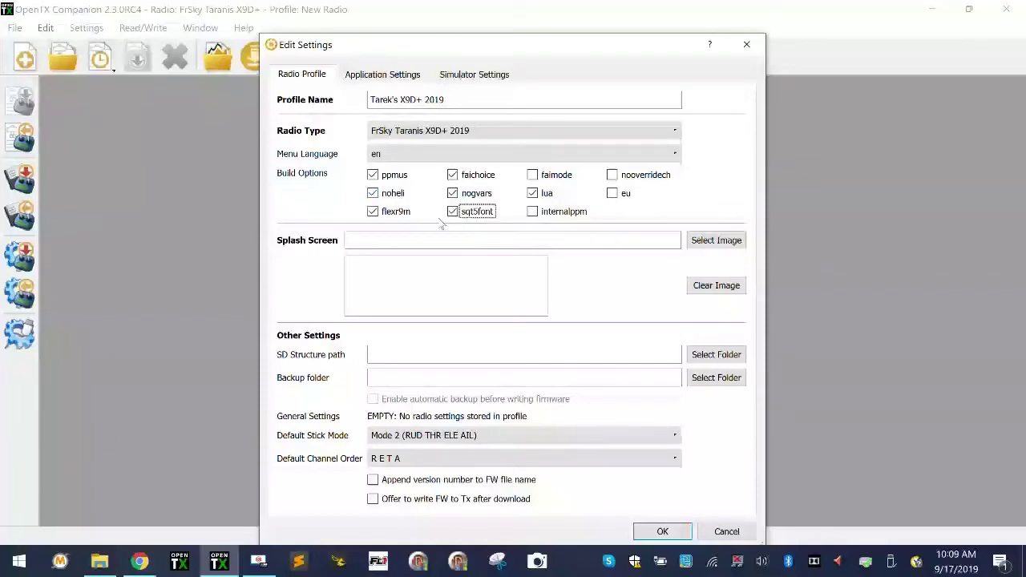
Step: For the profile's SD structure path, create a folder named X9DP-2019 inside Downloads > Transmitters
click(716, 354)
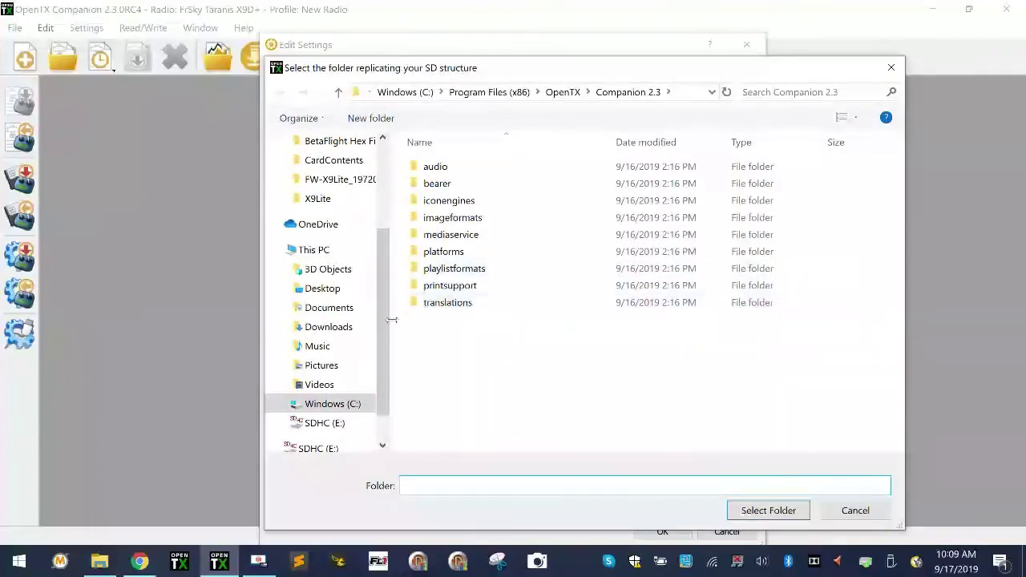
scroll(353, 213, up, 2)
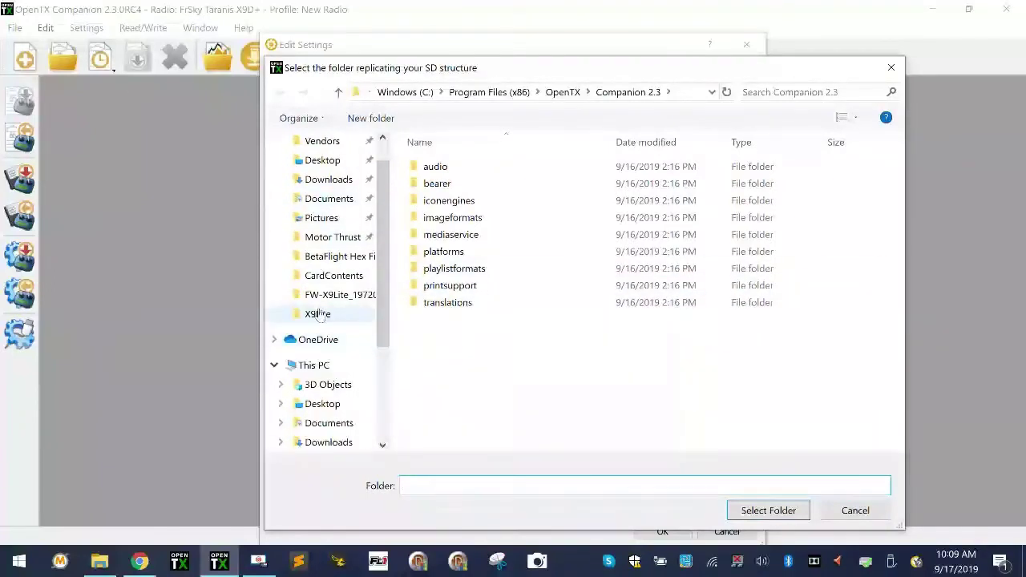
scroll(325, 306, up, 1)
click(328, 211)
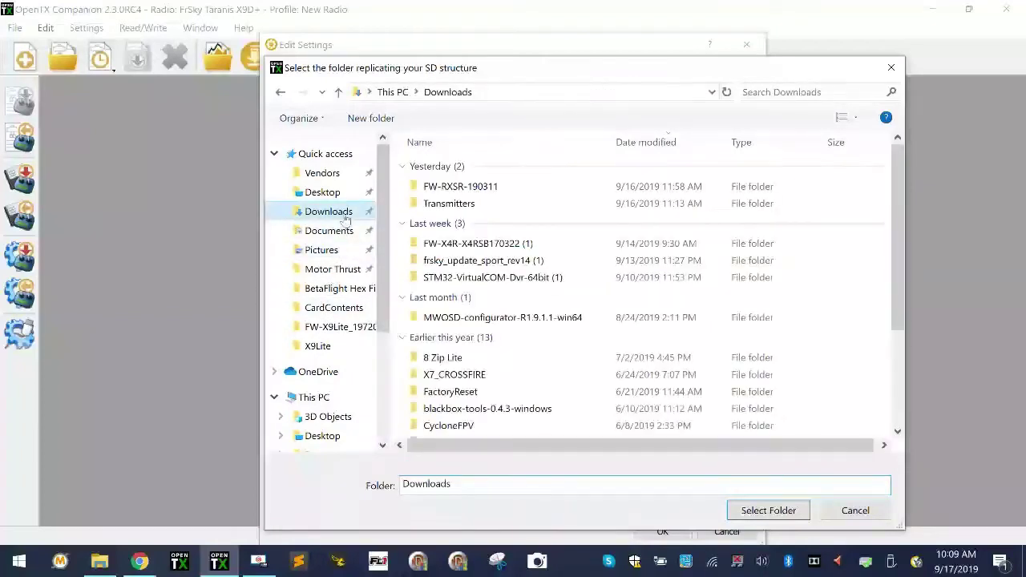
click(437, 213)
double_click(437, 213)
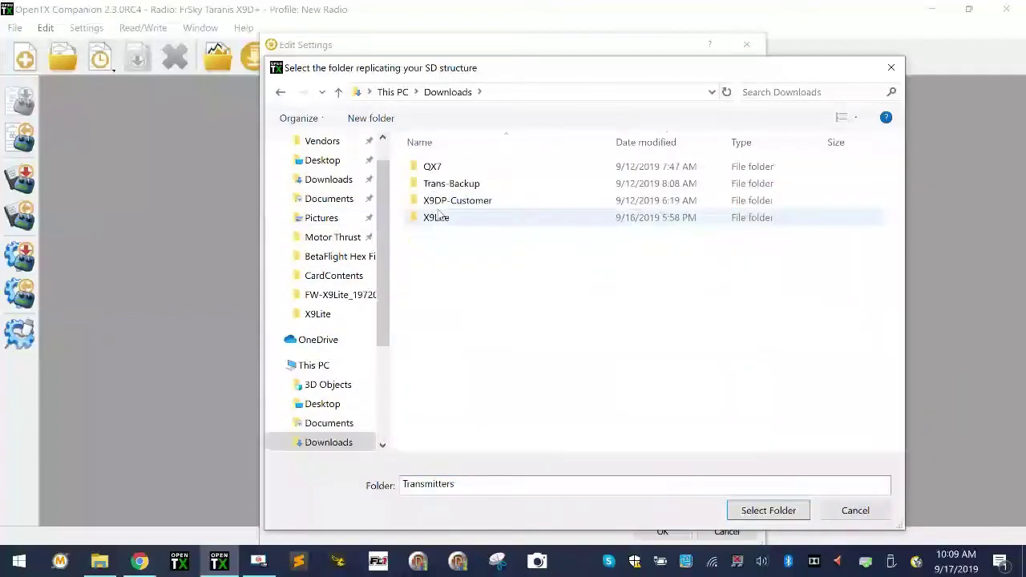
right_click(452, 241)
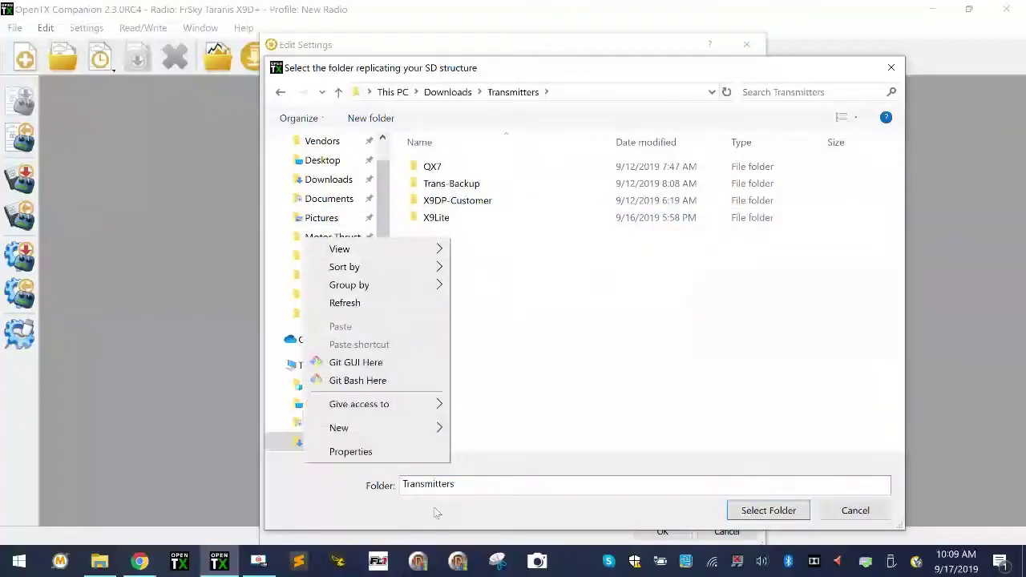
mouse_move(472, 430)
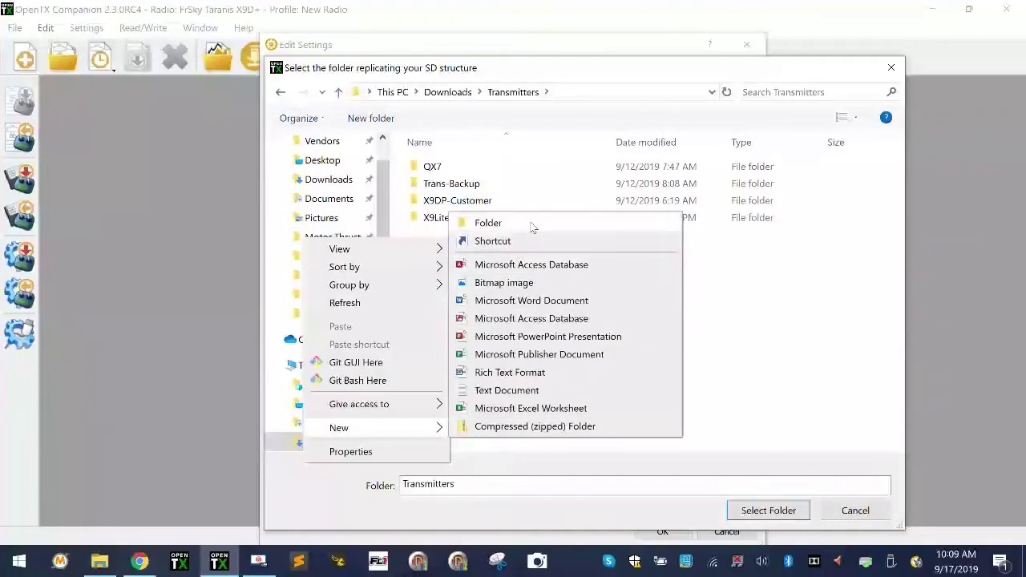
click(480, 222)
text(X9D)
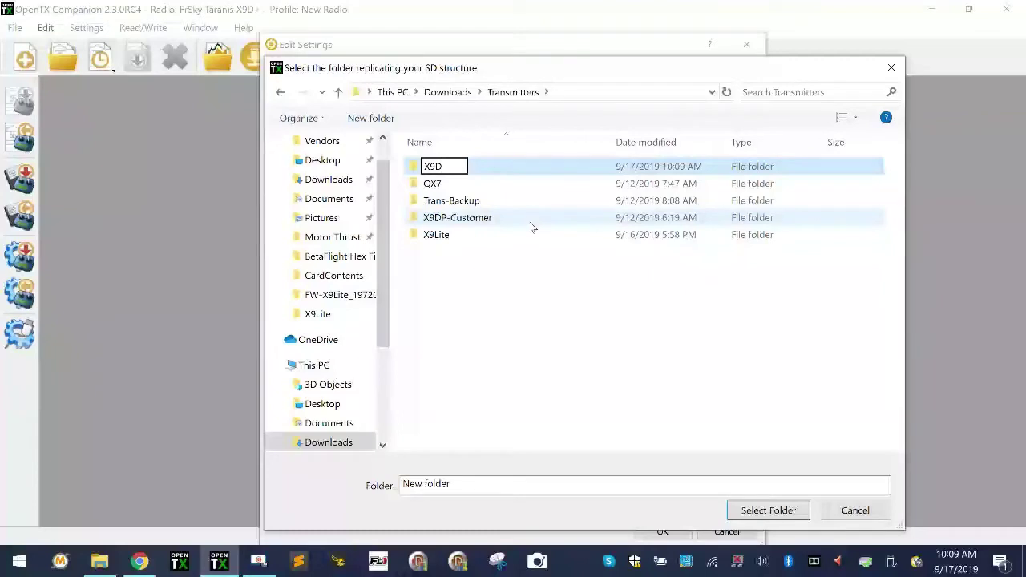
text(P-2019)
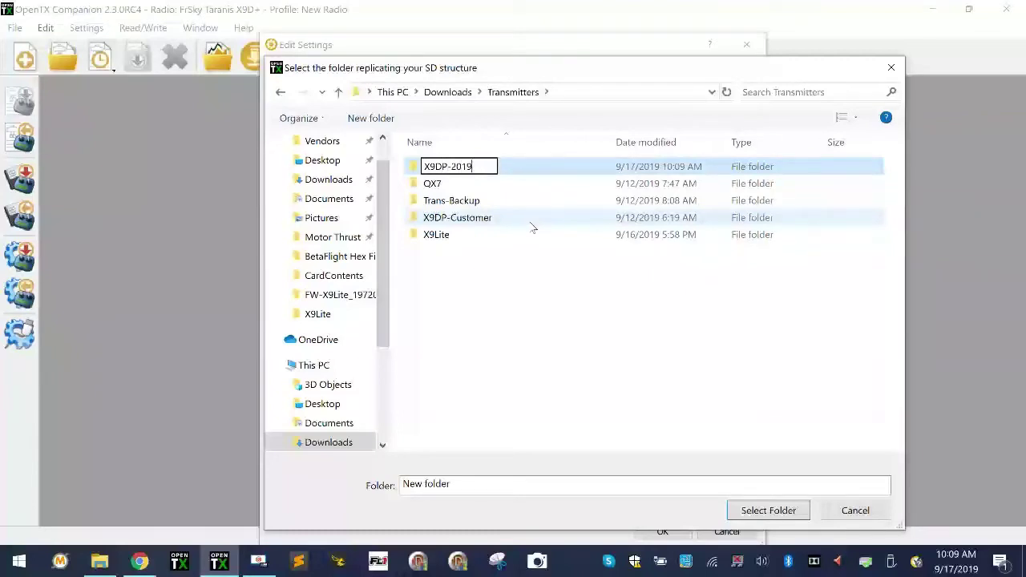
click(525, 328)
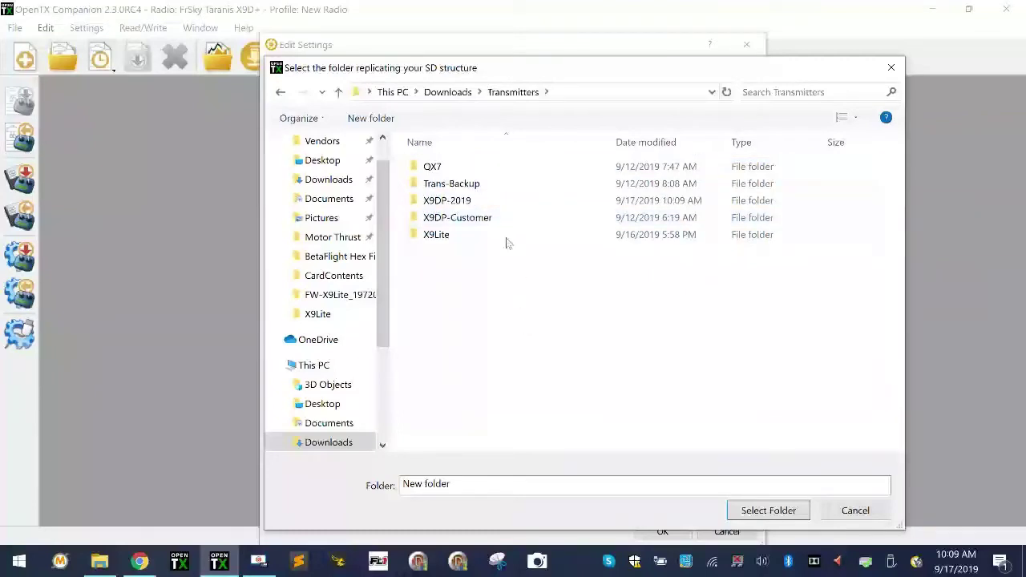
Step: Create a CardContents folder inside X9DP-2019 and set it as the profile's SD structure path
double_click(469, 200)
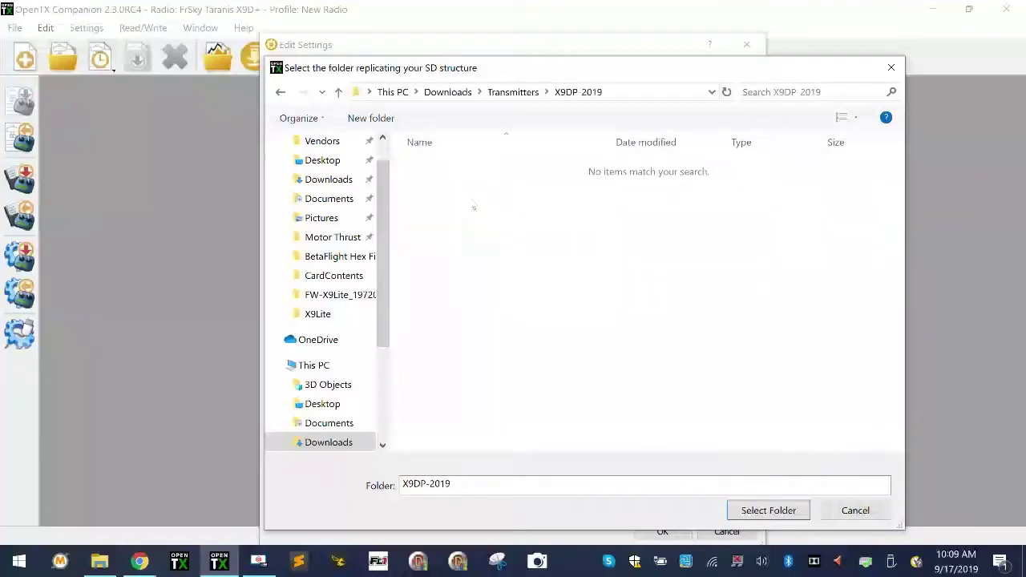
click(371, 118)
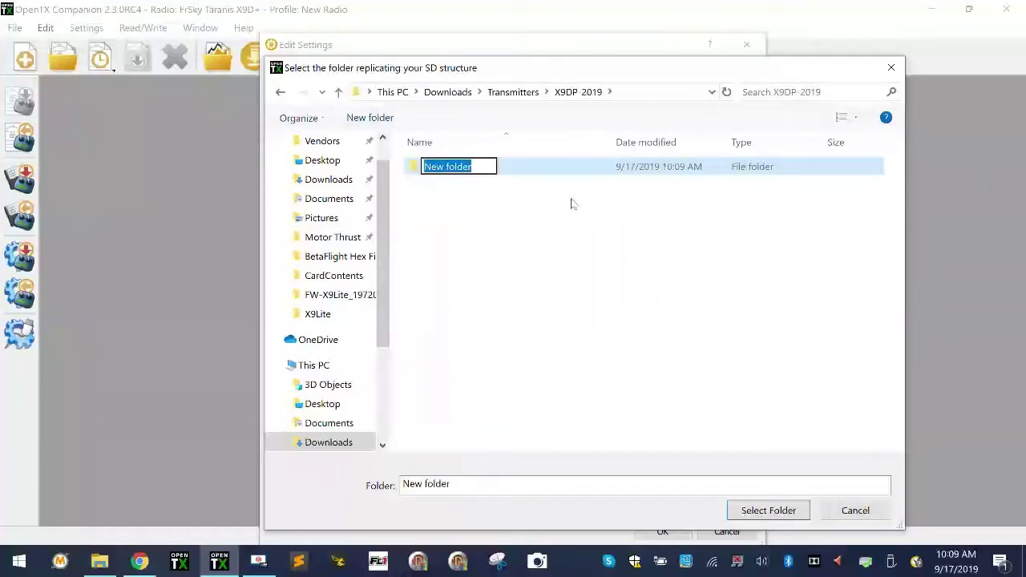
text(CardCon)
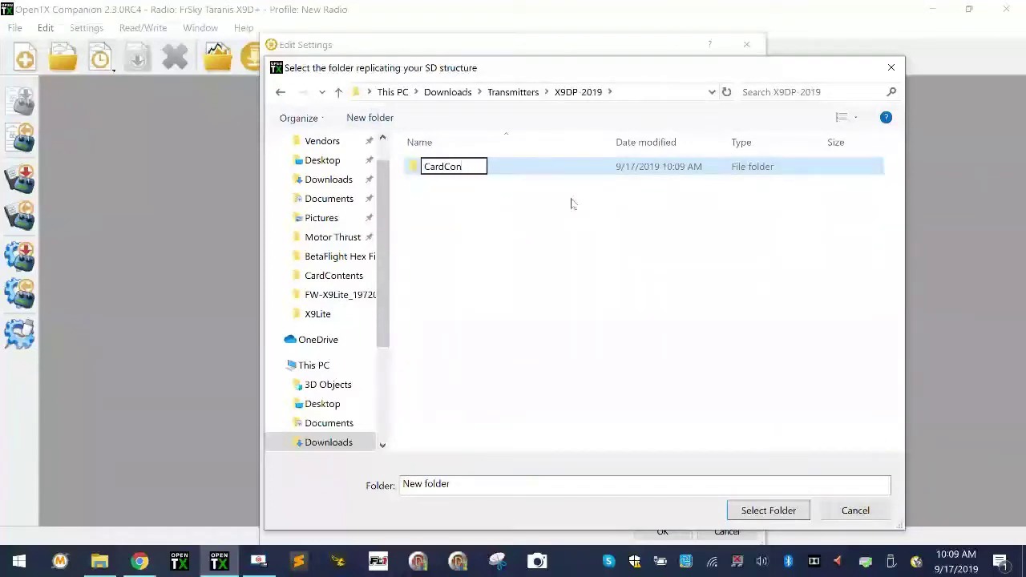
text(tents)
key(Return)
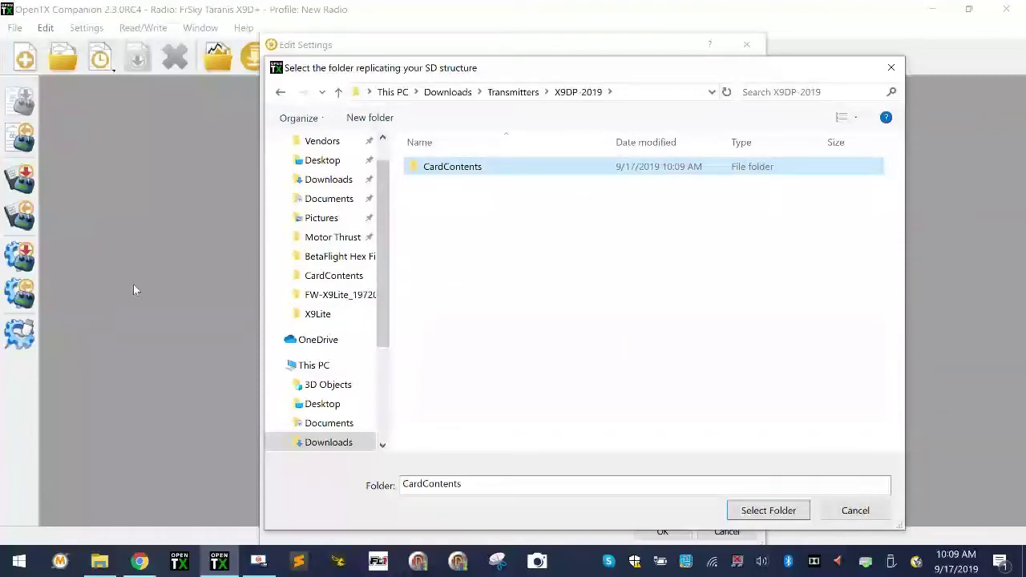
click(757, 510)
Step: Create a folder named Backup inside Transmitters > X9DP-2019 and set it as the profile's backup folder
click(706, 377)
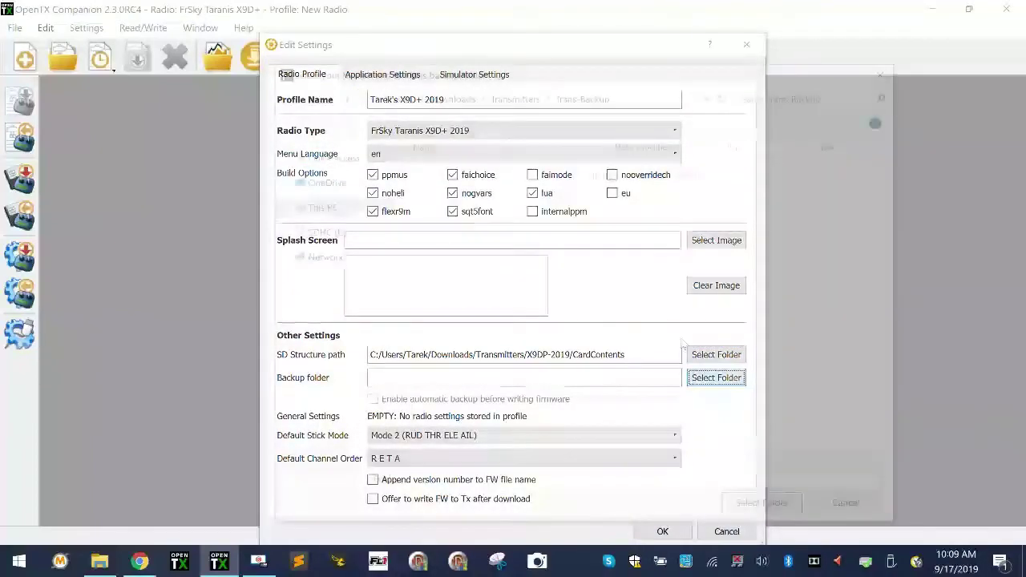
click(502, 91)
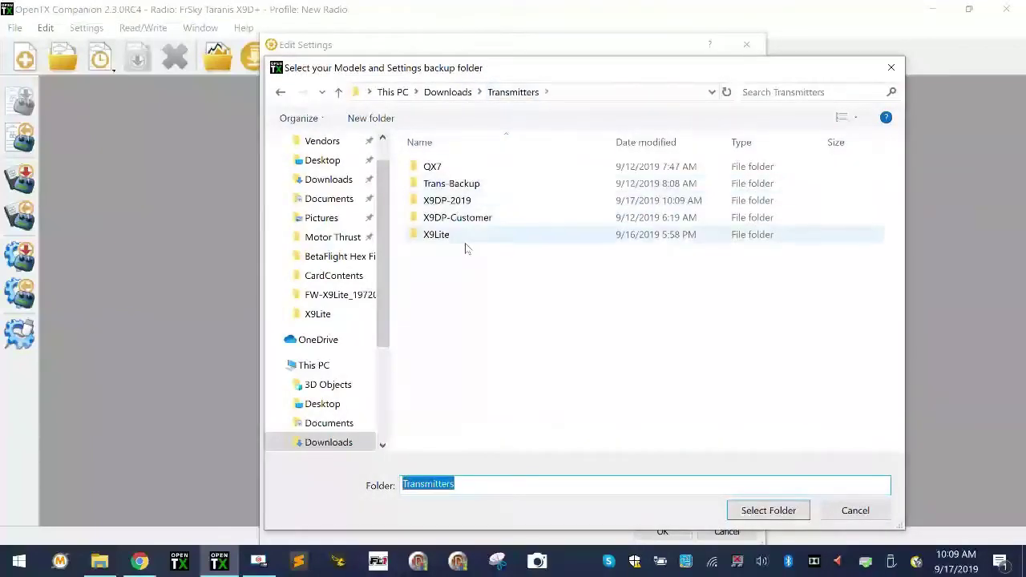
double_click(466, 202)
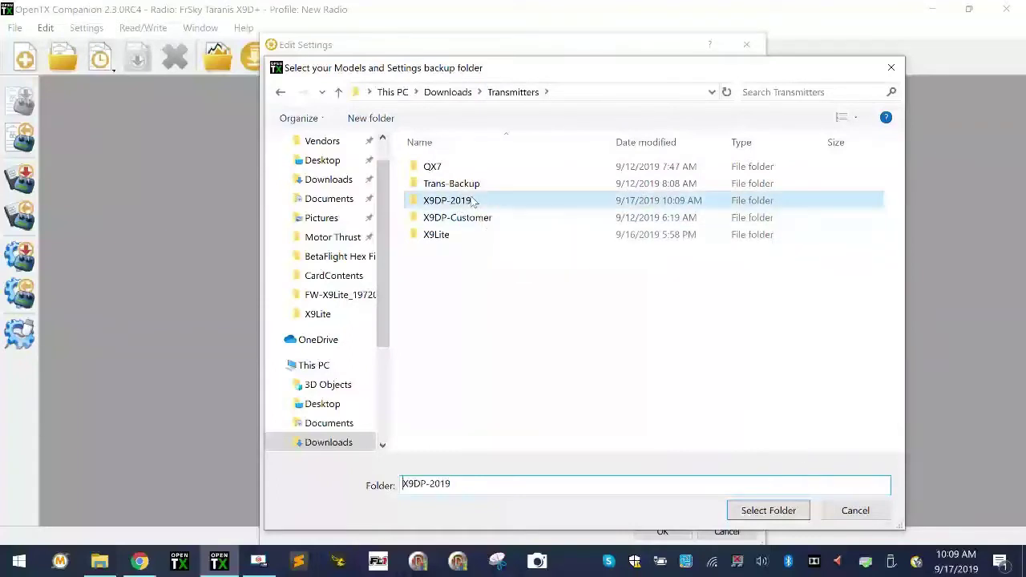
click(398, 122)
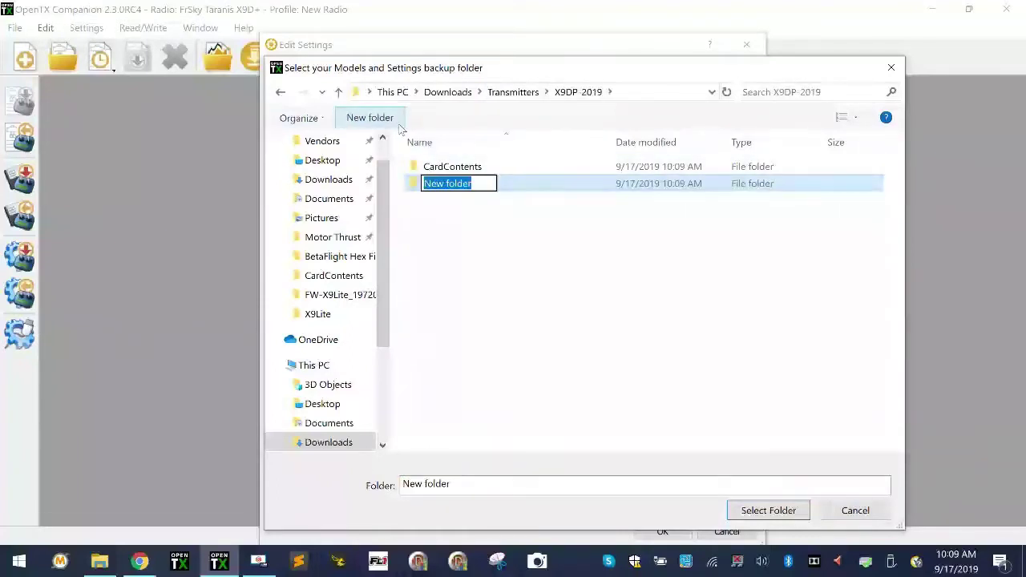
text(Bakcup)
key(BackSpace)
key(BackSpace)
key(BackSpace)
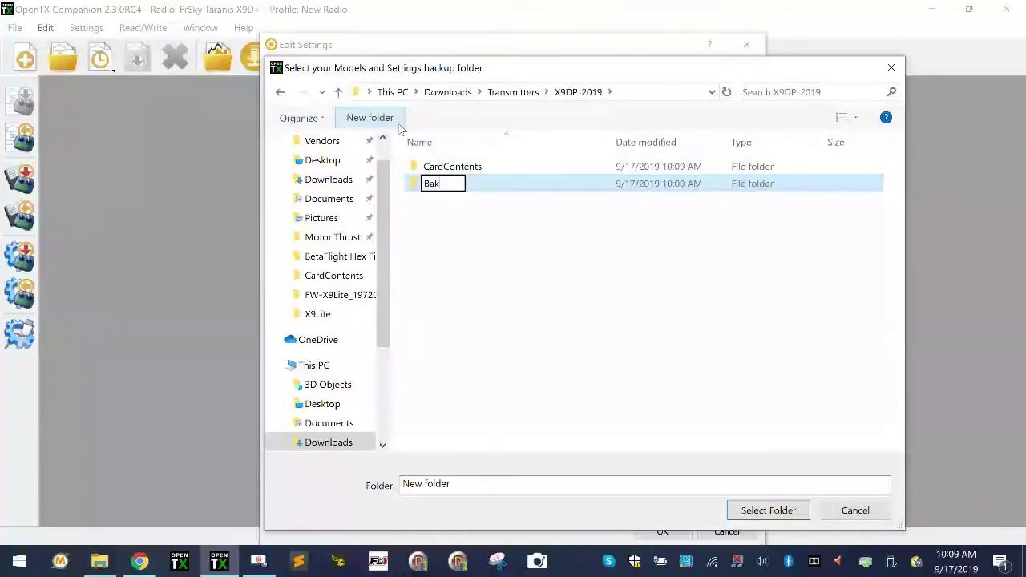
key(BackSpace)
text(ckup)
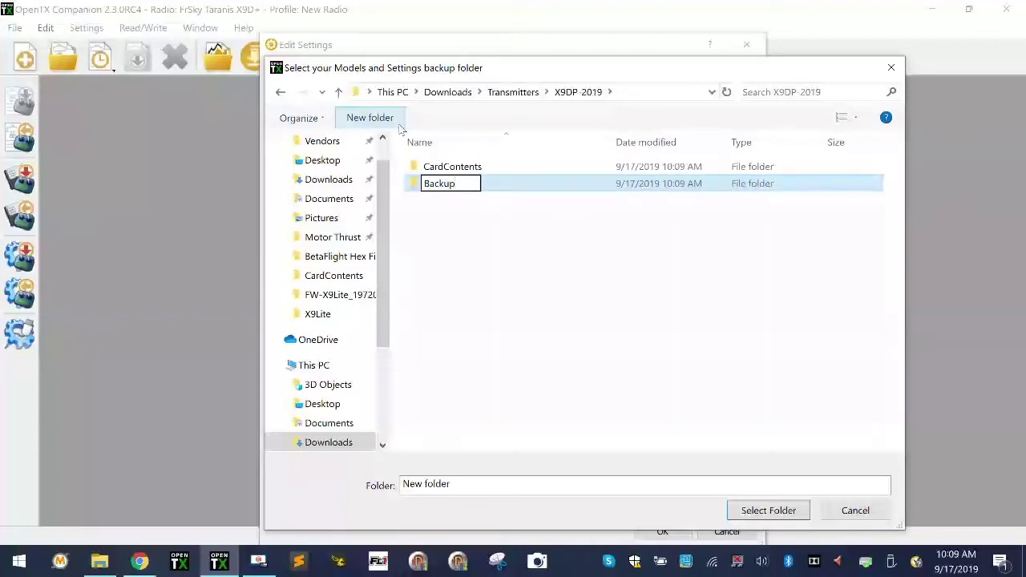
click(477, 245)
click(438, 167)
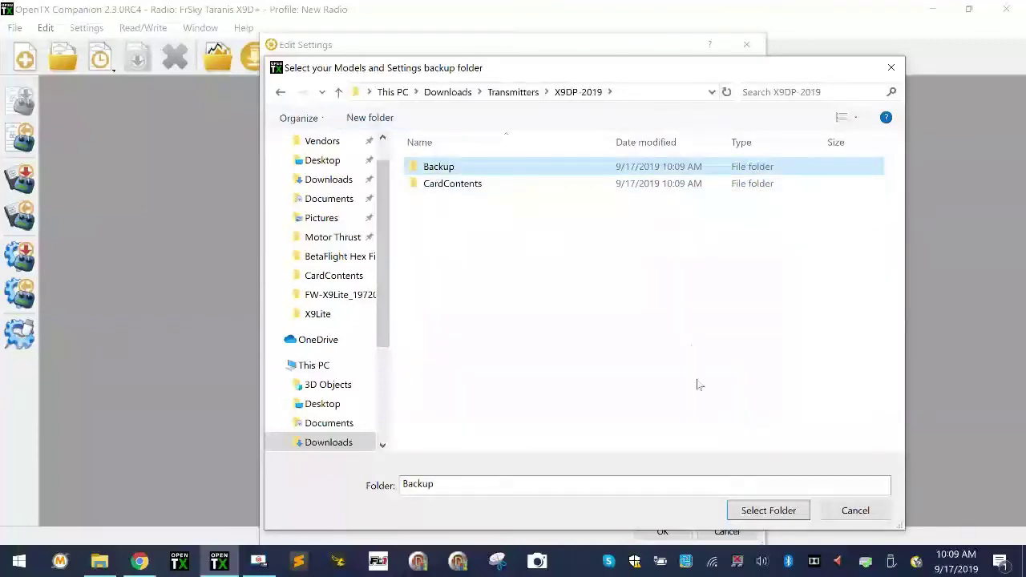
click(773, 511)
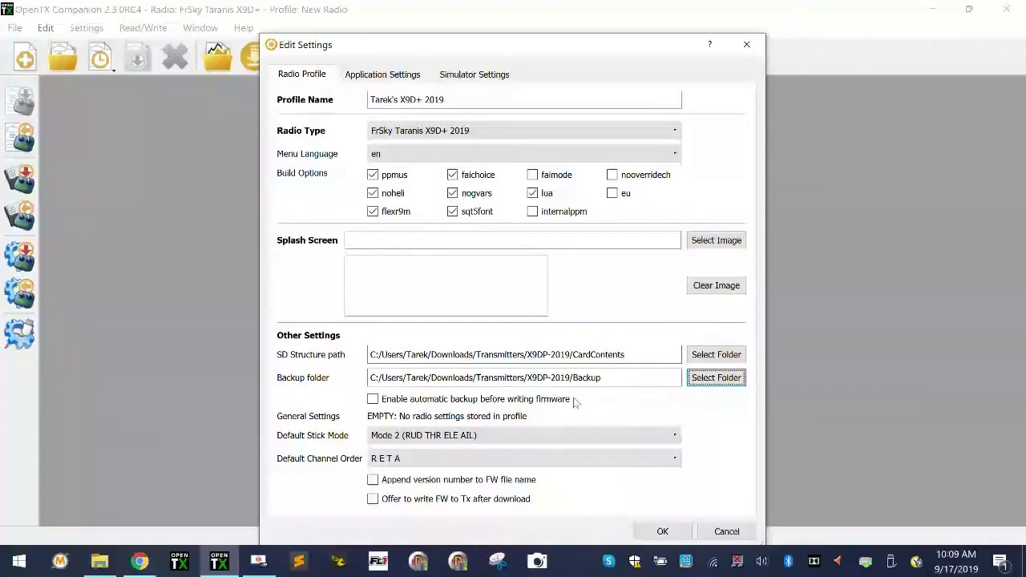
Step: Enable automatic backup before writing firmware and set the default stick mode to Mode 2 (RUD THR ELE AIL)
click(373, 399)
scroll(629, 441, down, 1)
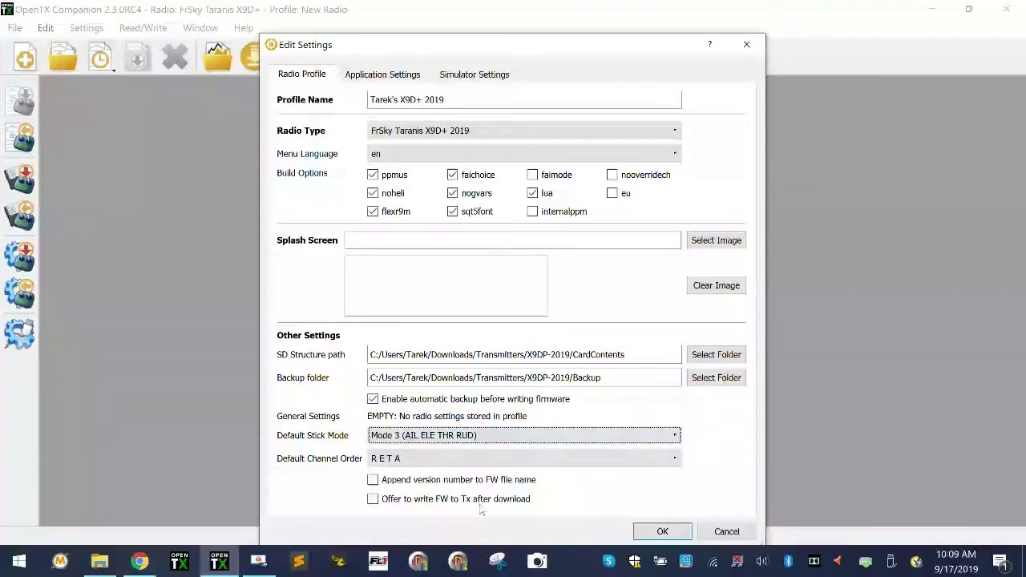
click(460, 434)
click(421, 456)
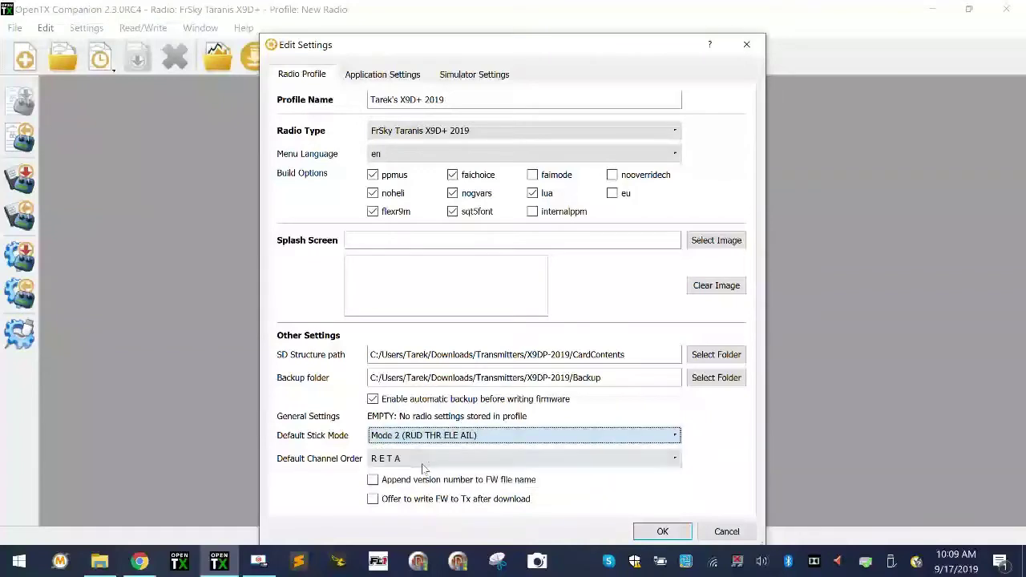
Step: Set the default channel order to T A E R and enable both appending the version number and offering to write firmware after download
click(420, 459)
scroll(425, 533, down, 5)
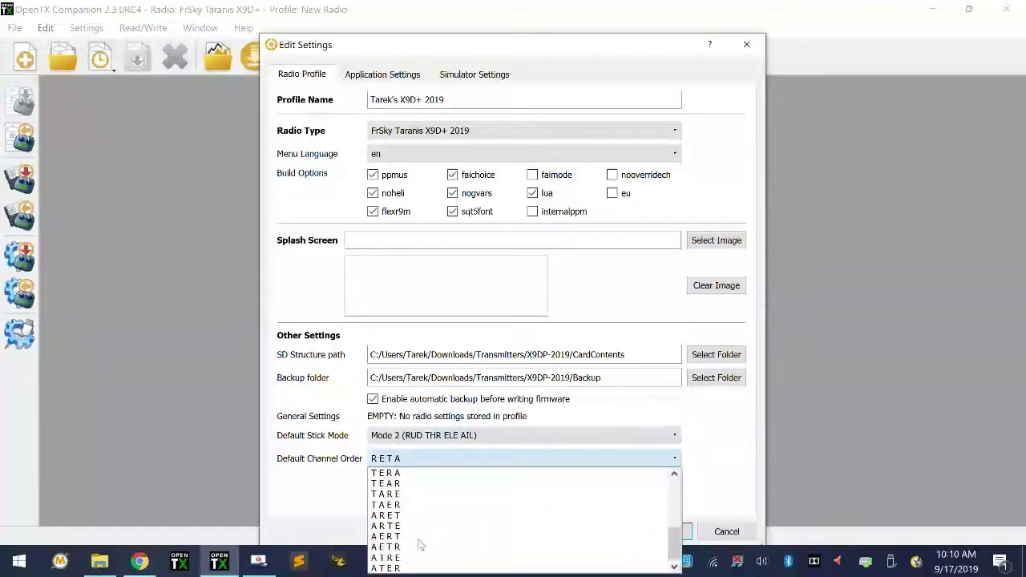
click(427, 505)
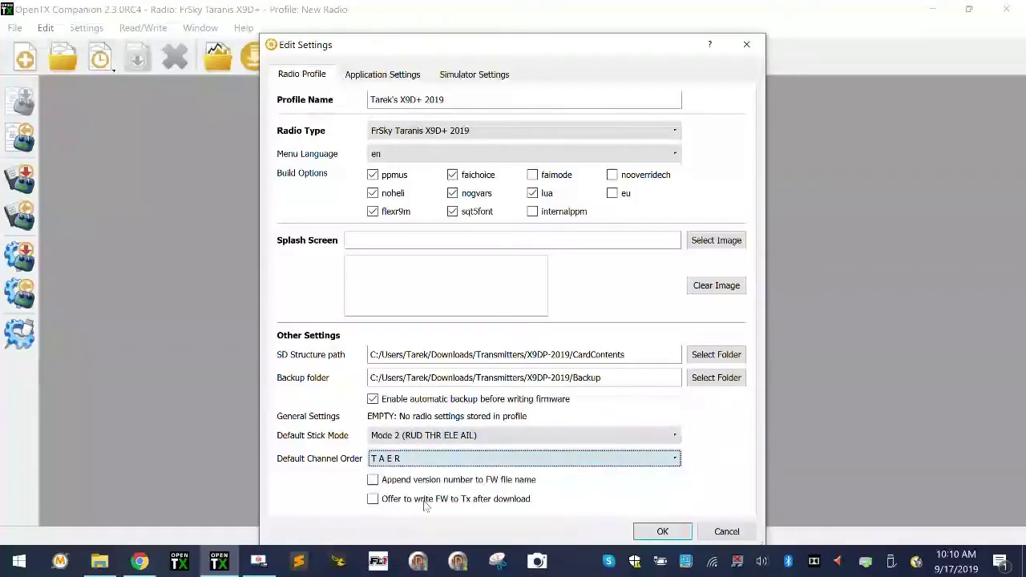
click(382, 482)
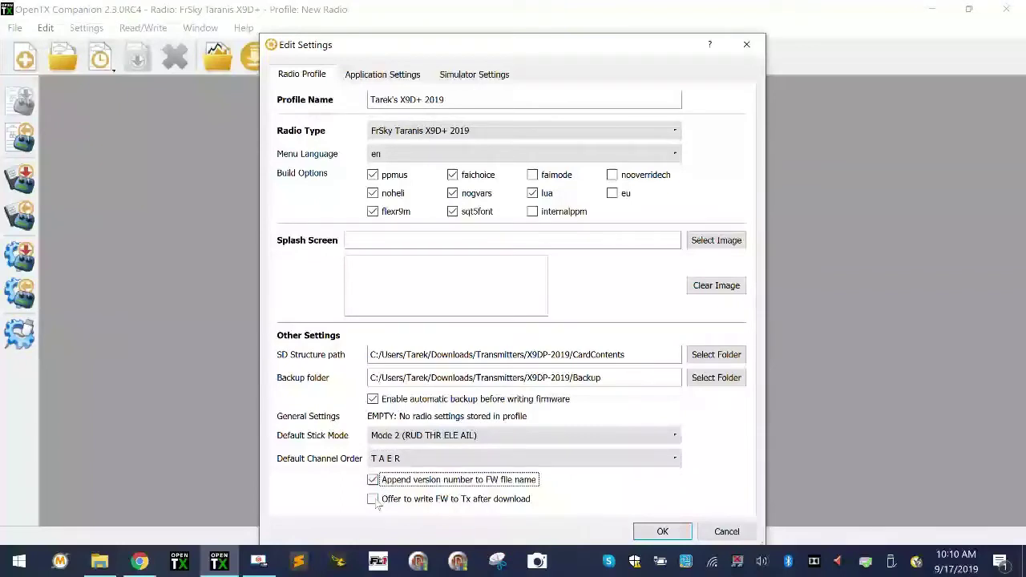
click(374, 500)
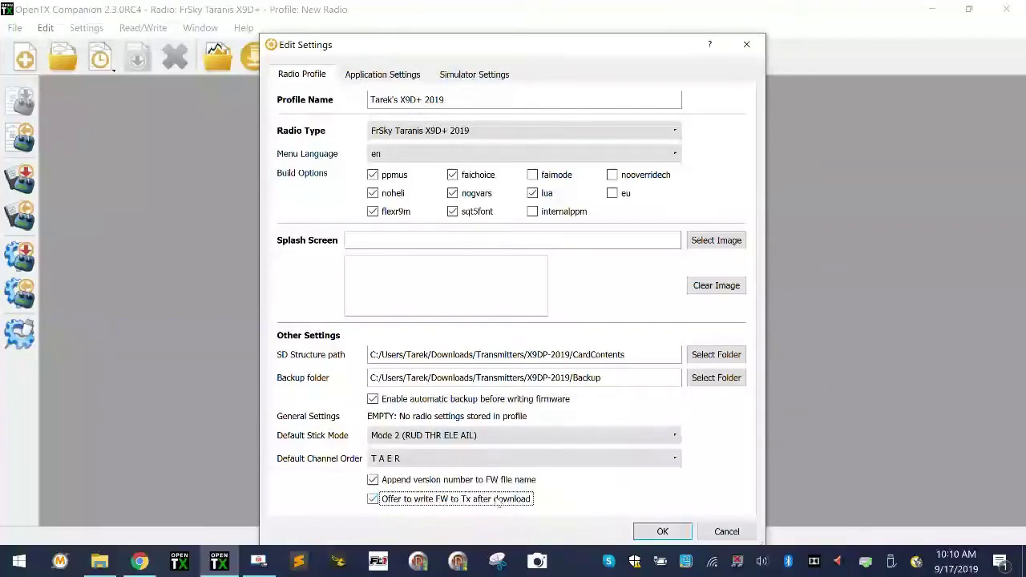
Step: In the application settings, turn removal of empty model slots off, read its explanation, and turn it back on
click(405, 74)
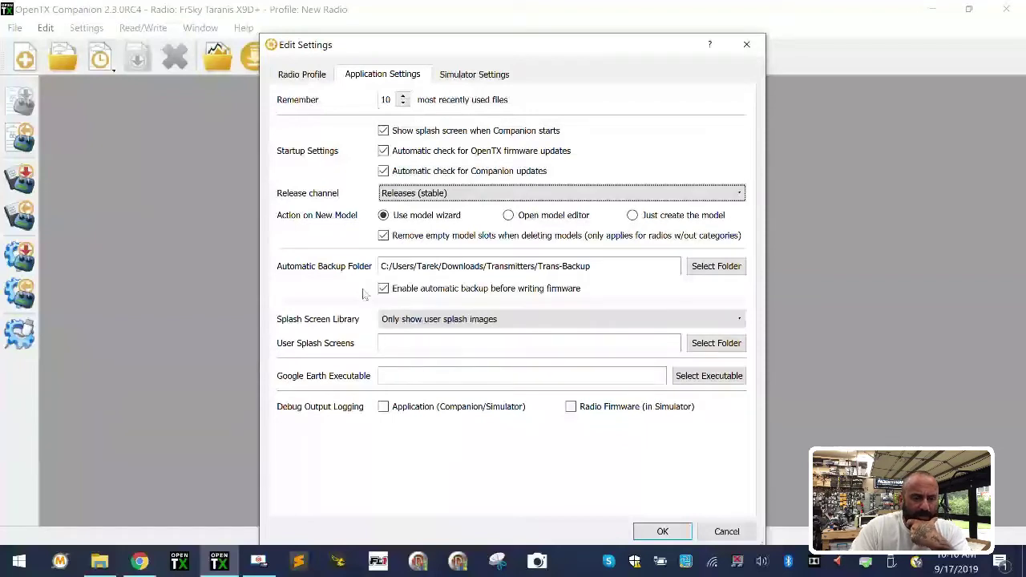
click(384, 235)
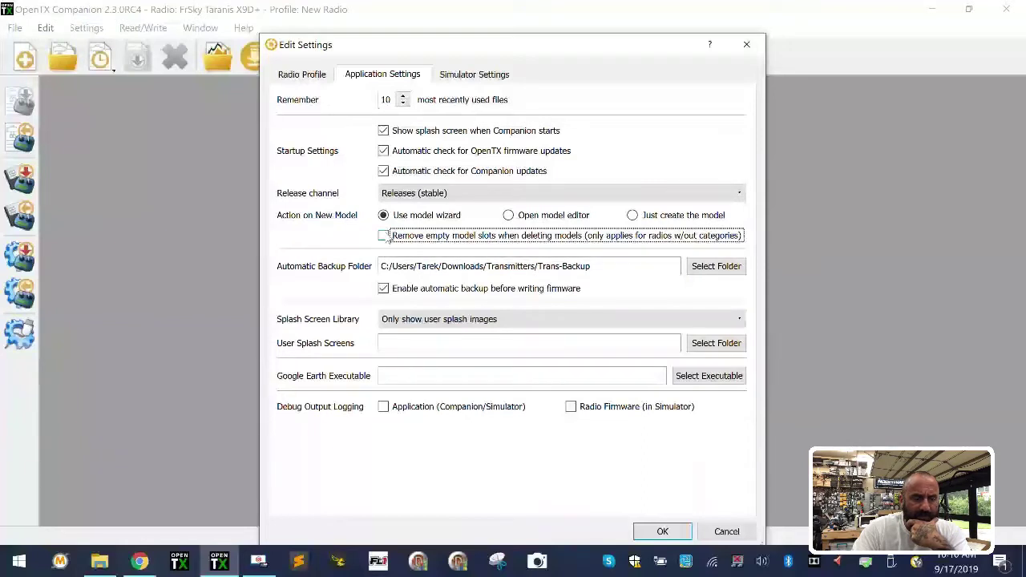
mouse_move(388, 238)
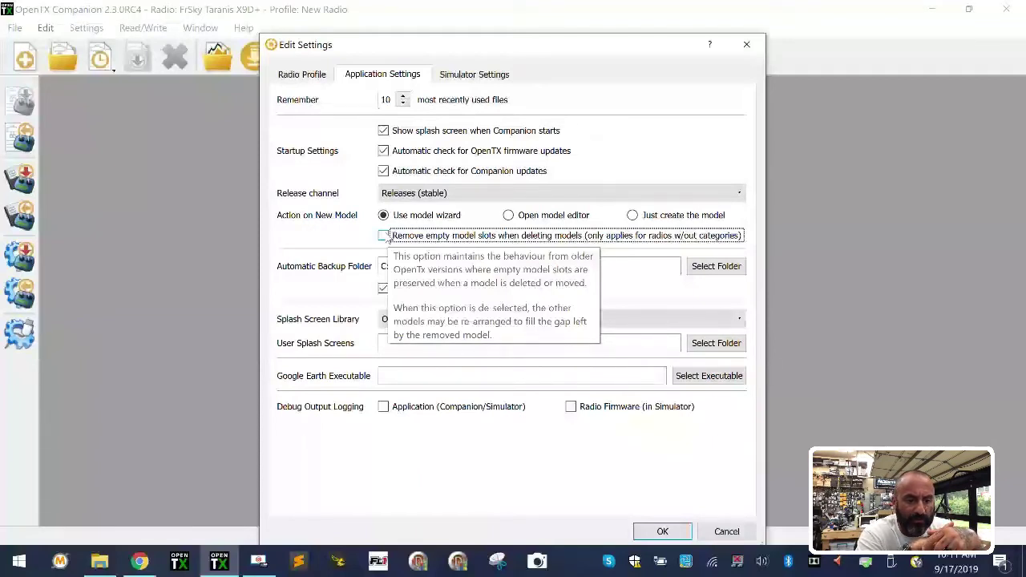
click(384, 235)
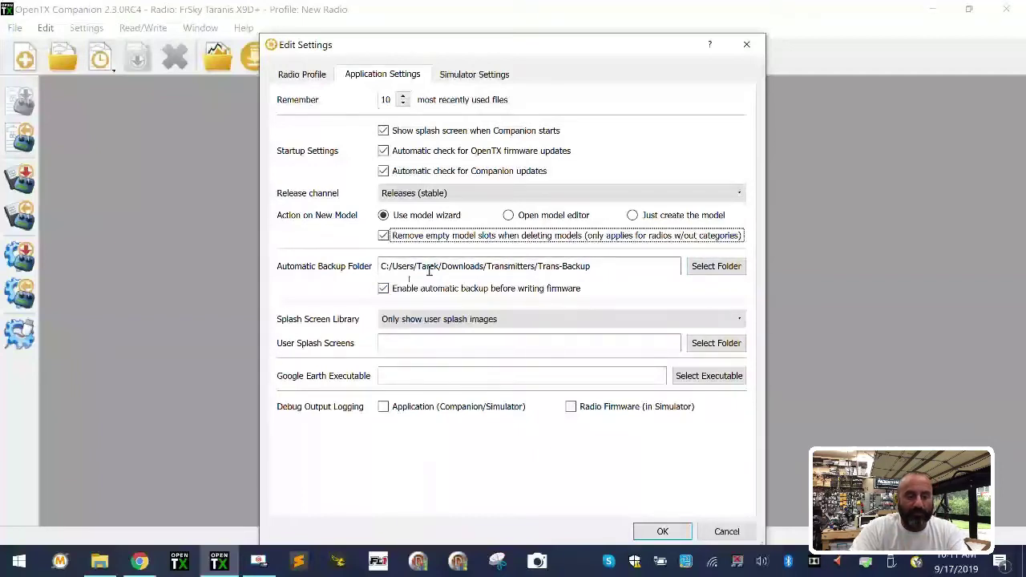
Step: Save the radio profile settings and check for firmware updates for the X9D+ 2019
click(309, 76)
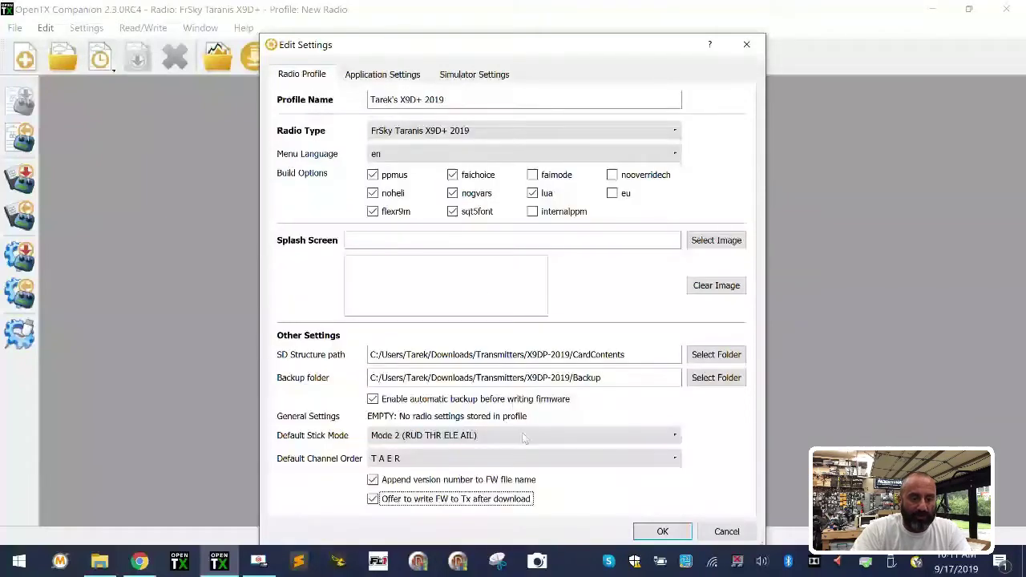
click(664, 531)
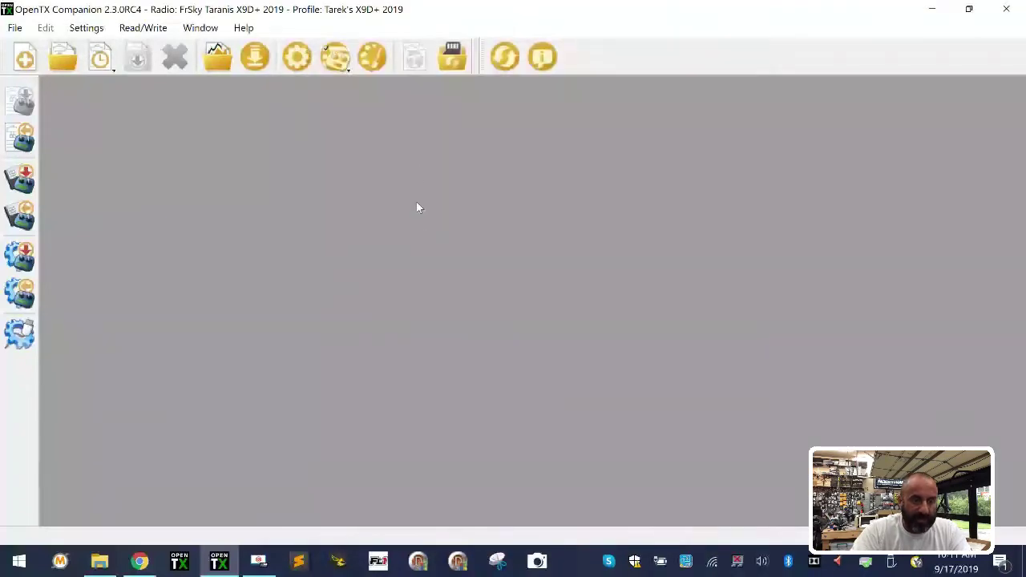
click(264, 57)
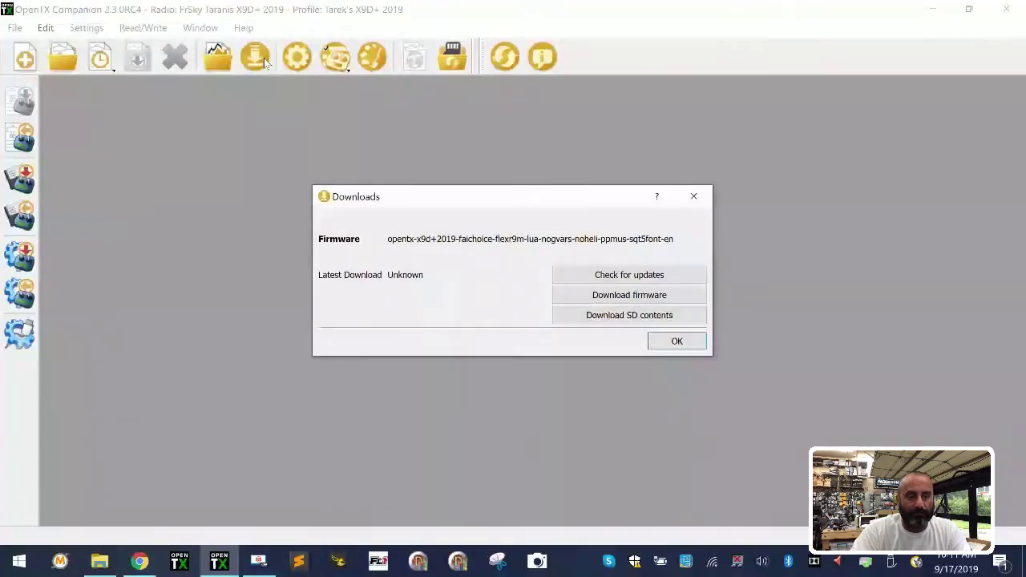
click(634, 278)
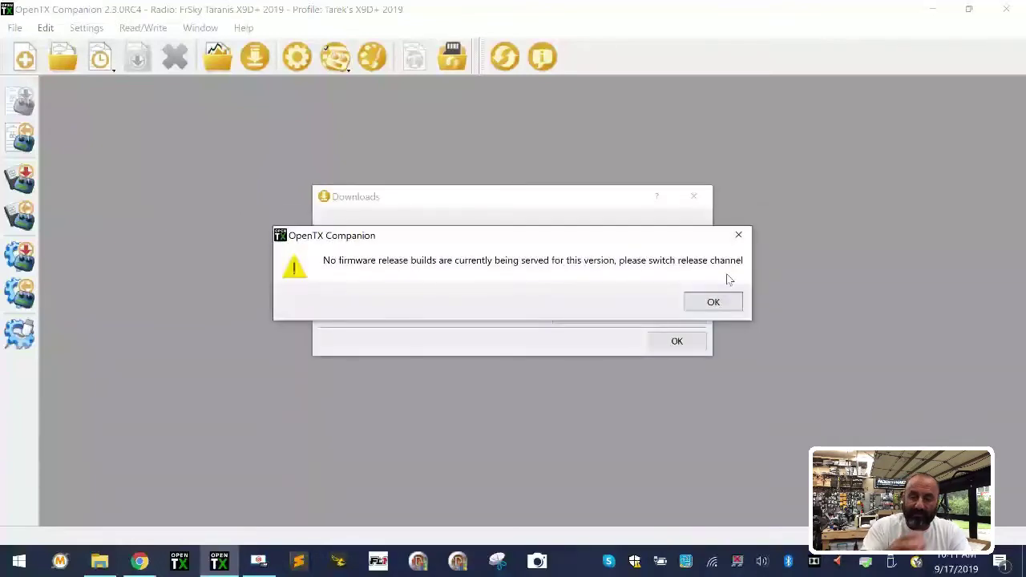
Step: Close the firmware downloads dialog and set the release channel in the application settings to Release candidates (testing)
click(736, 301)
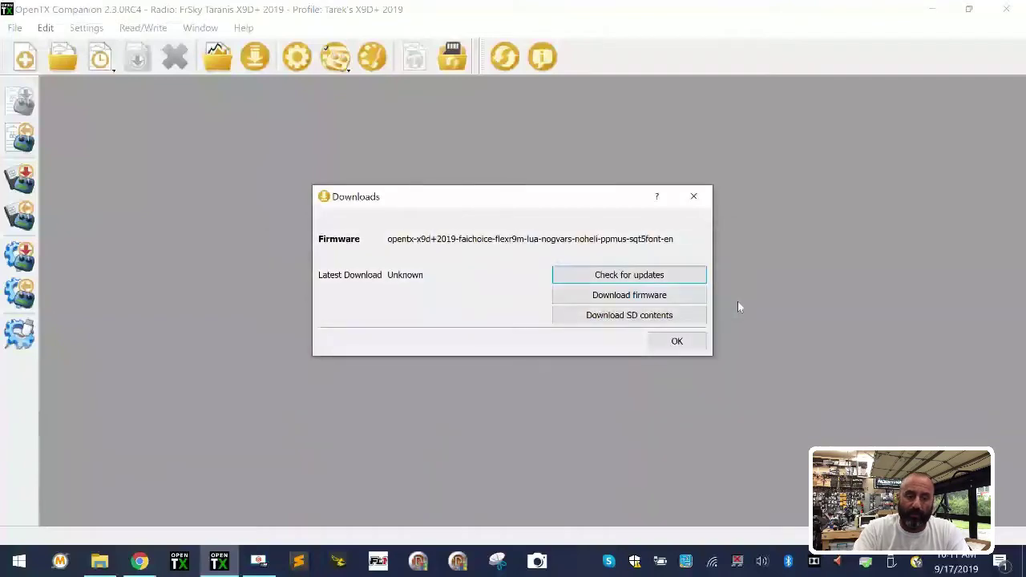
click(695, 340)
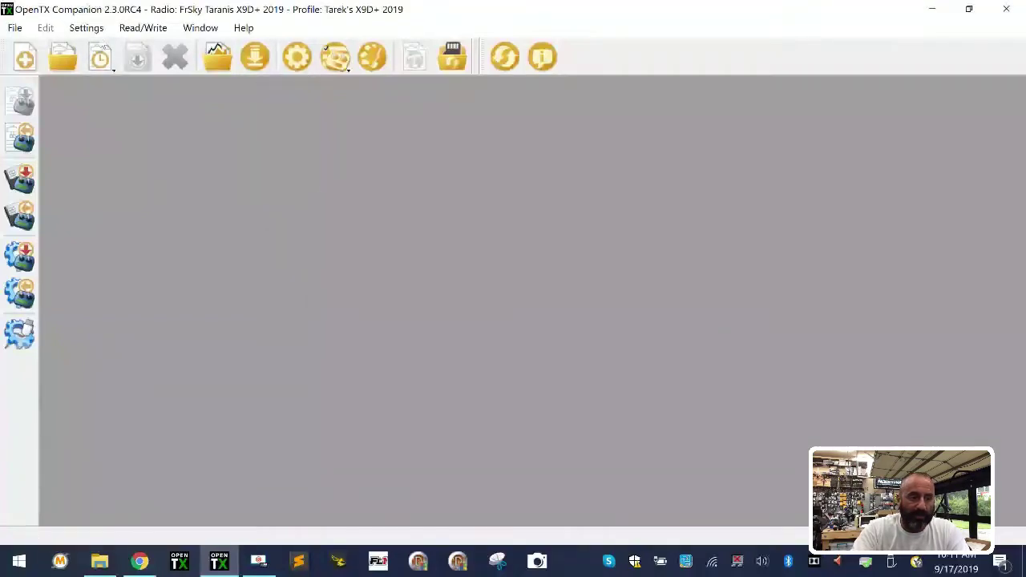
click(85, 27)
click(102, 109)
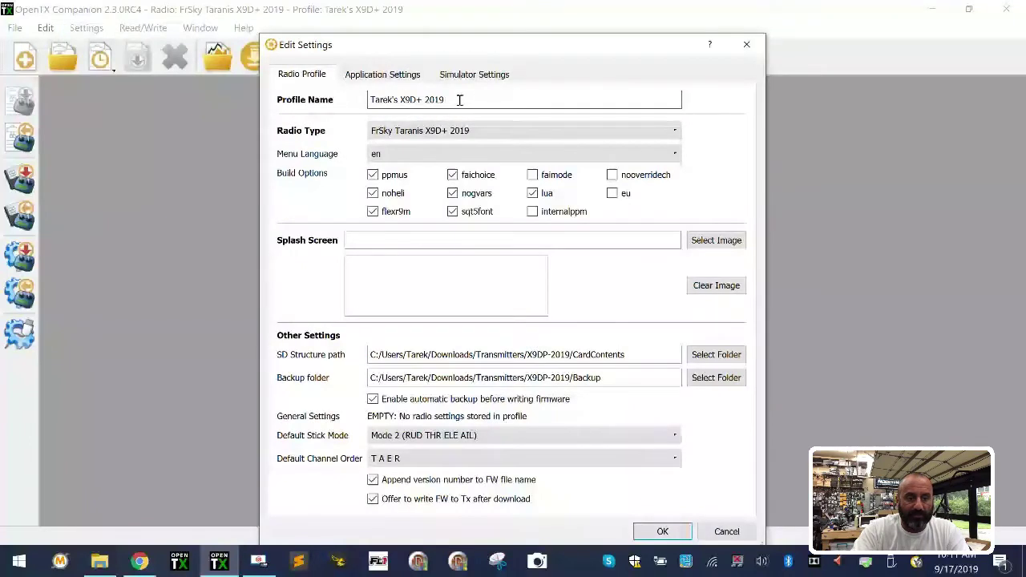
click(382, 74)
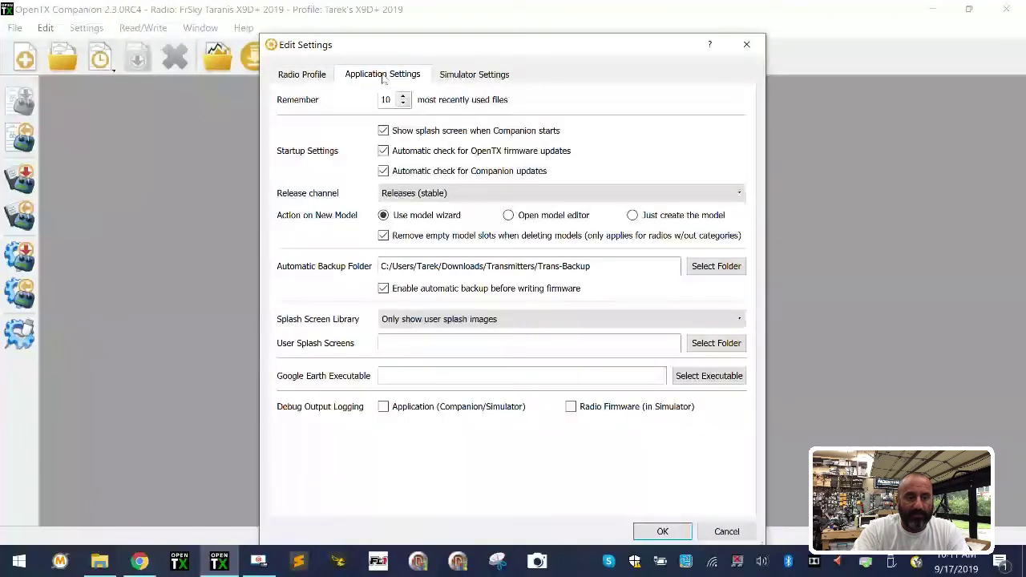
click(482, 193)
click(474, 220)
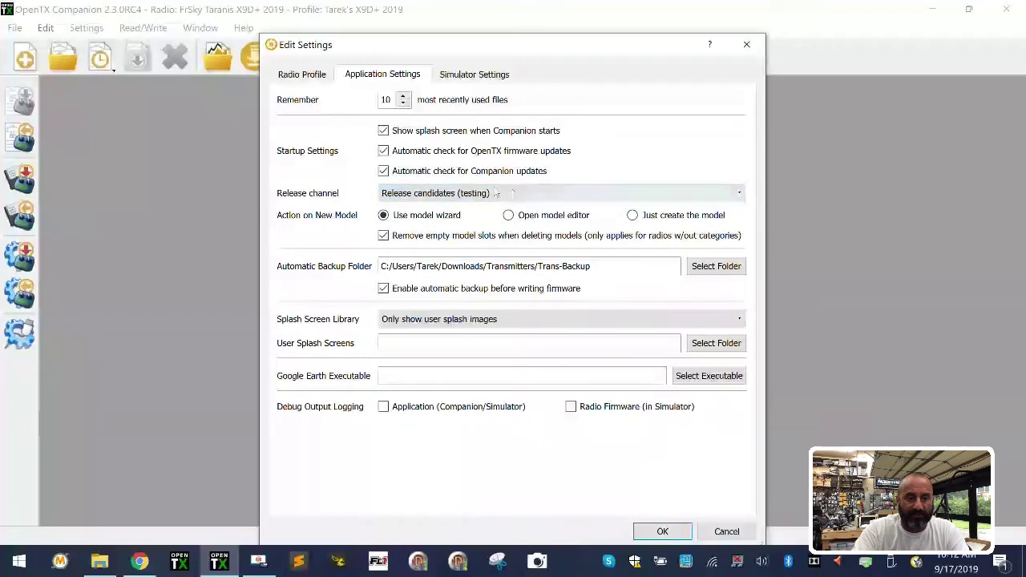
click(673, 533)
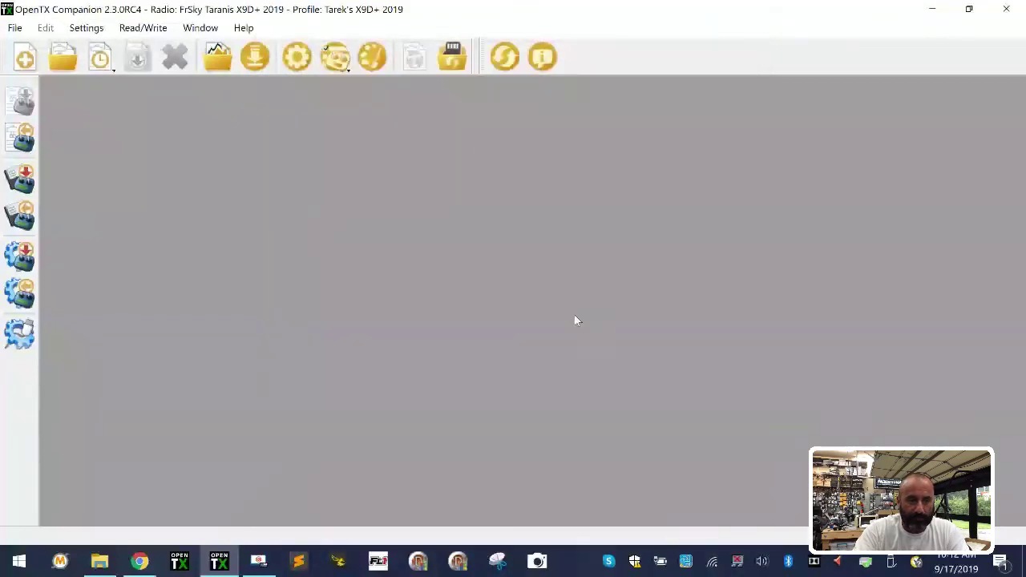
Step: Reopen the firmware downloads dialog for the X9D+ 2019 profile
click(251, 61)
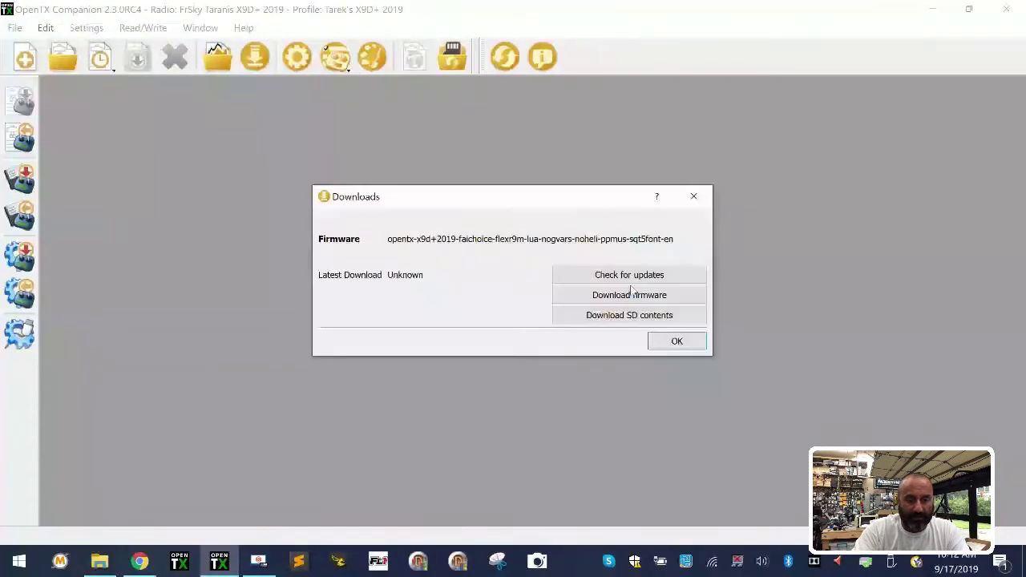
Step: Check for firmware updates, accept downloading version 2.3.0RC4, and save the bin file under its suggested name in Transmitters > X9DP-2019
click(656, 277)
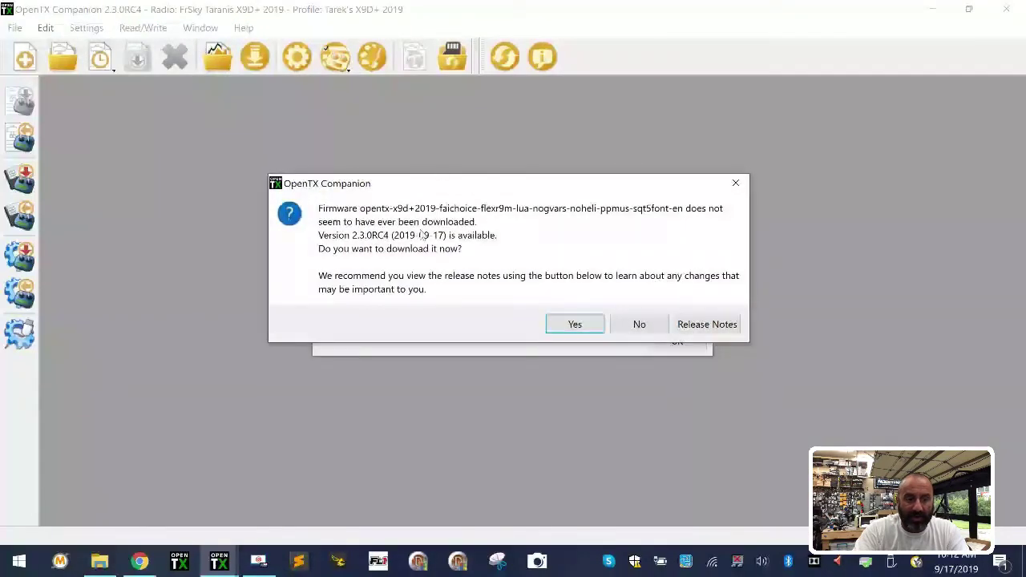
click(575, 325)
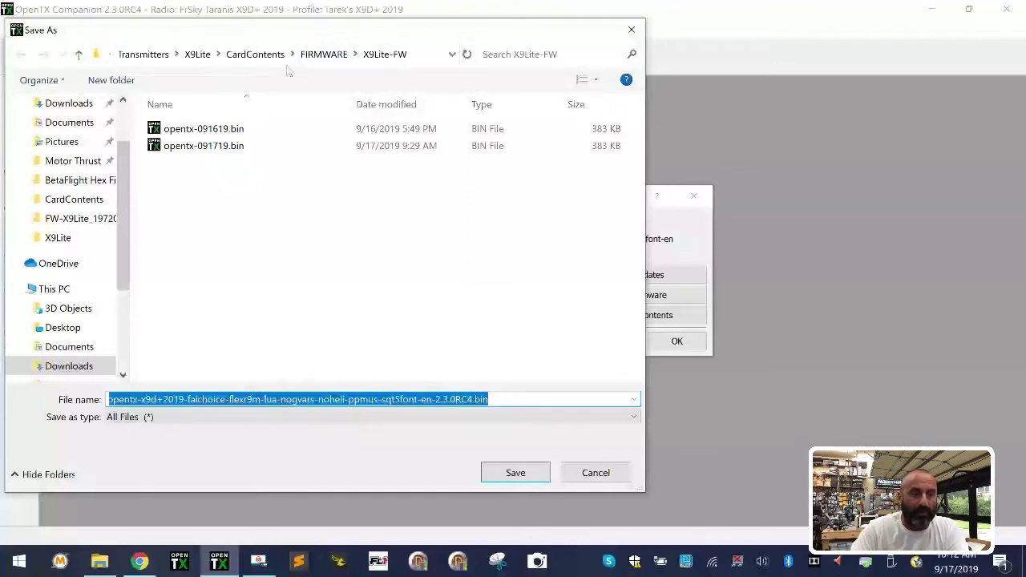
click(198, 55)
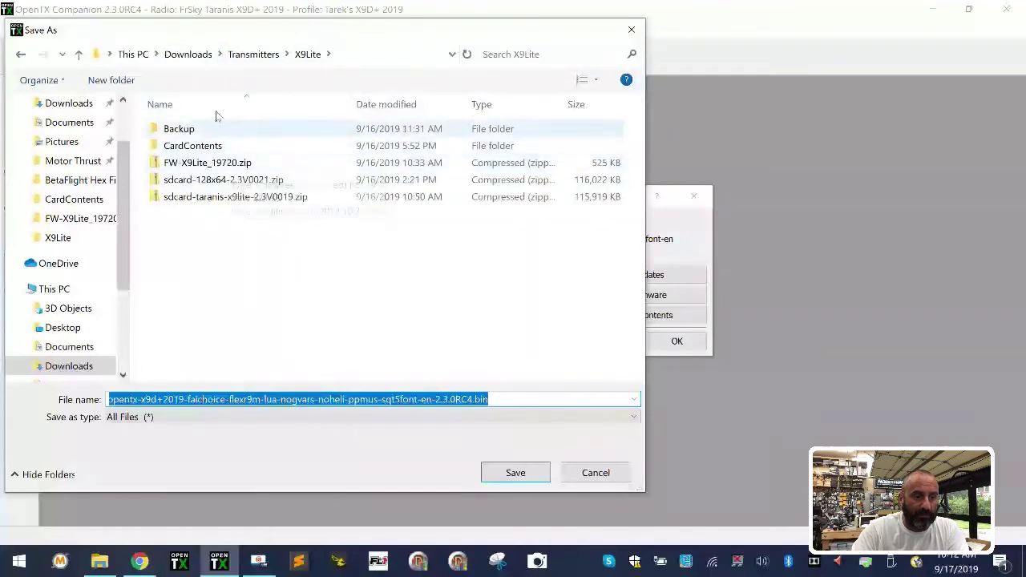
click(252, 54)
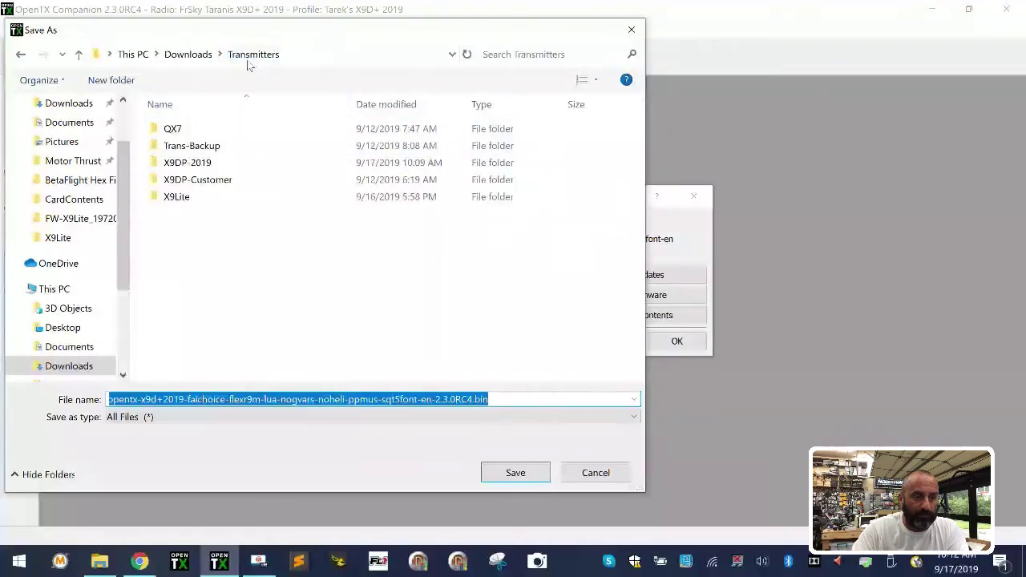
double_click(207, 164)
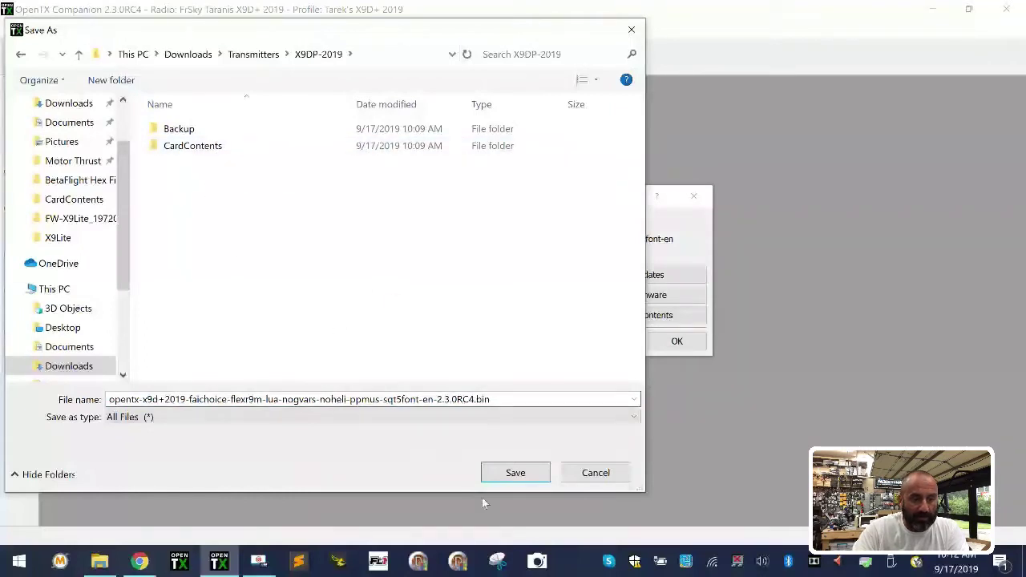
click(515, 473)
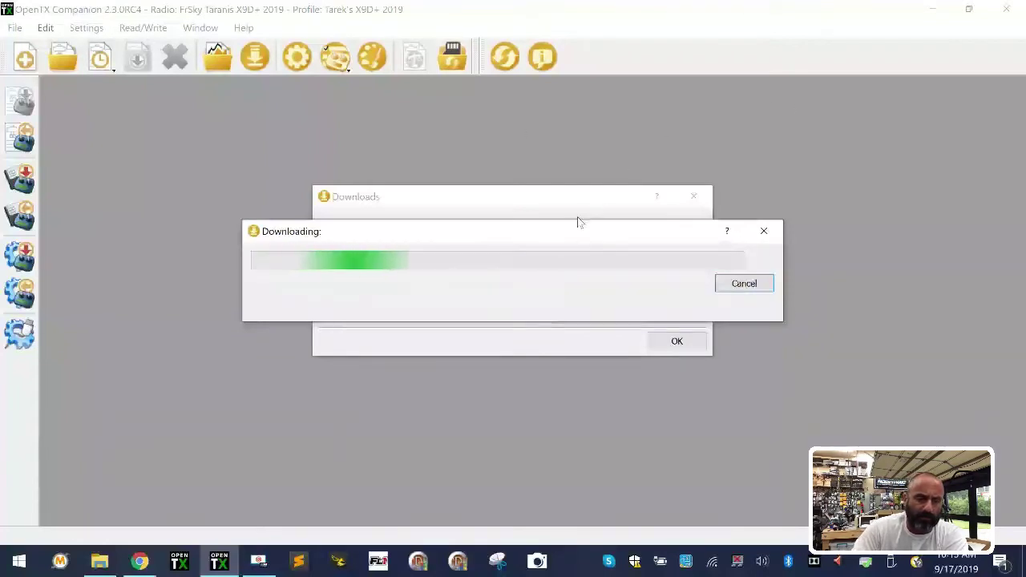
drag(566, 234, 561, 163)
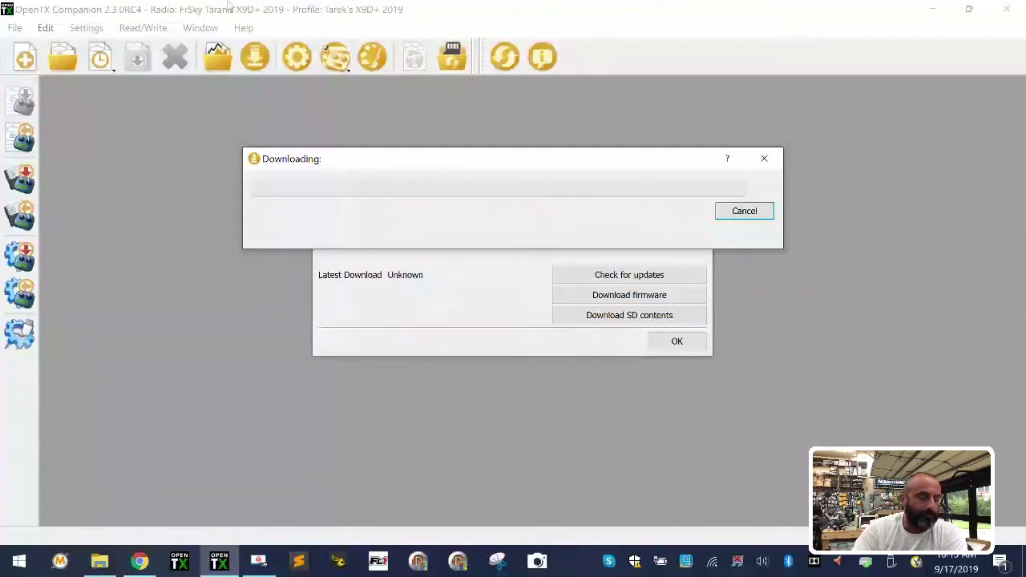
Step: Switch to Chrome and review the radio build options in the OpenTX 2.2 manual down to the FrSky Taranis section
mouse_move(148, 566)
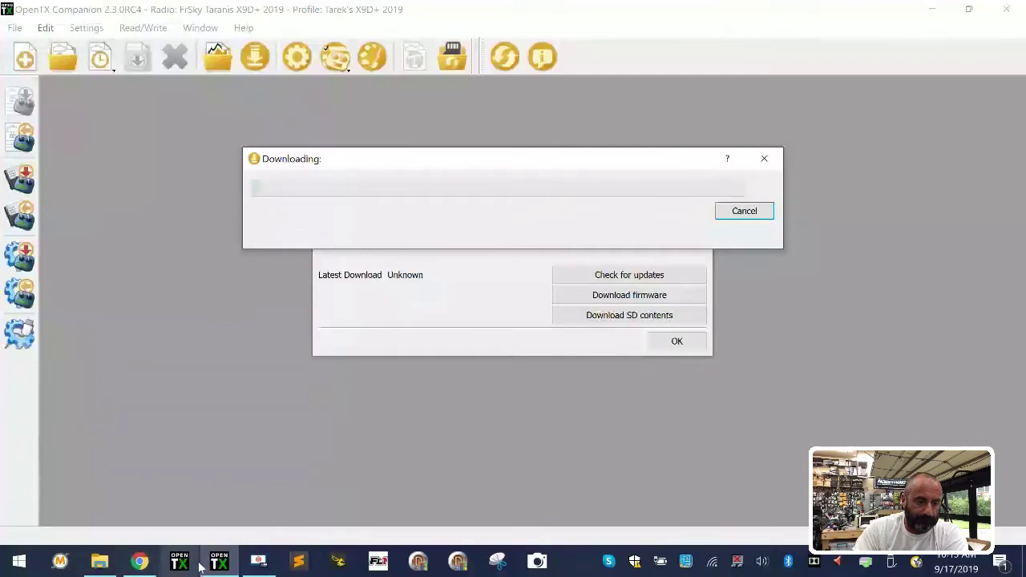
click(139, 561)
scroll(693, 367, up, 20)
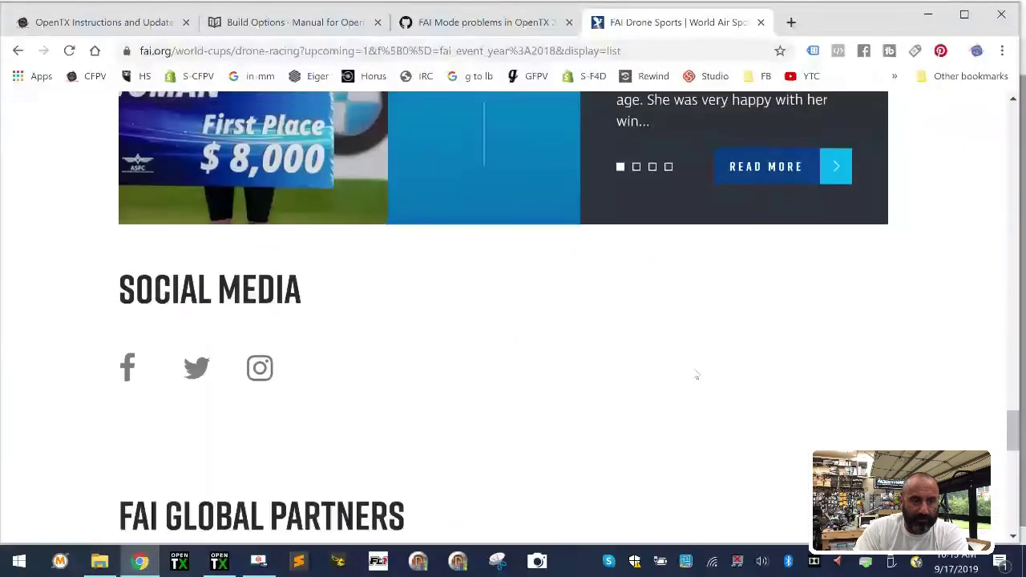
scroll(694, 373, up, 10)
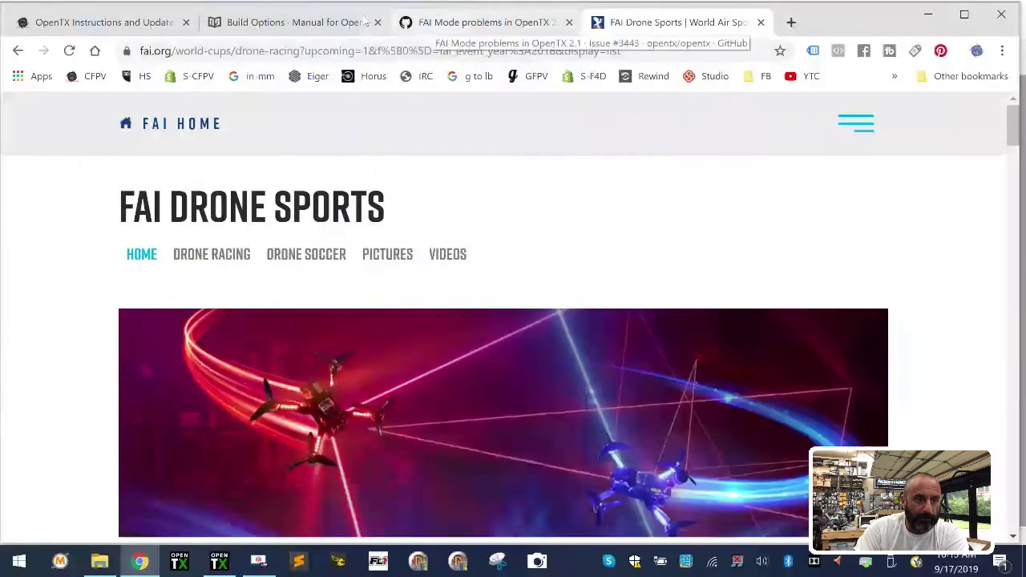
click(316, 24)
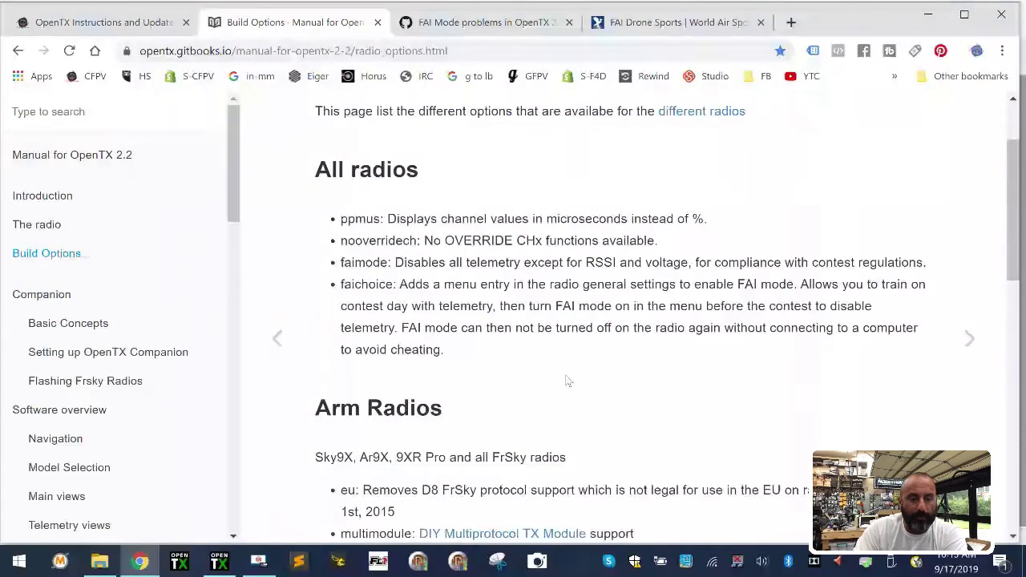
scroll(567, 361, down, 1)
scroll(567, 361, down, 3)
scroll(567, 361, down, 4)
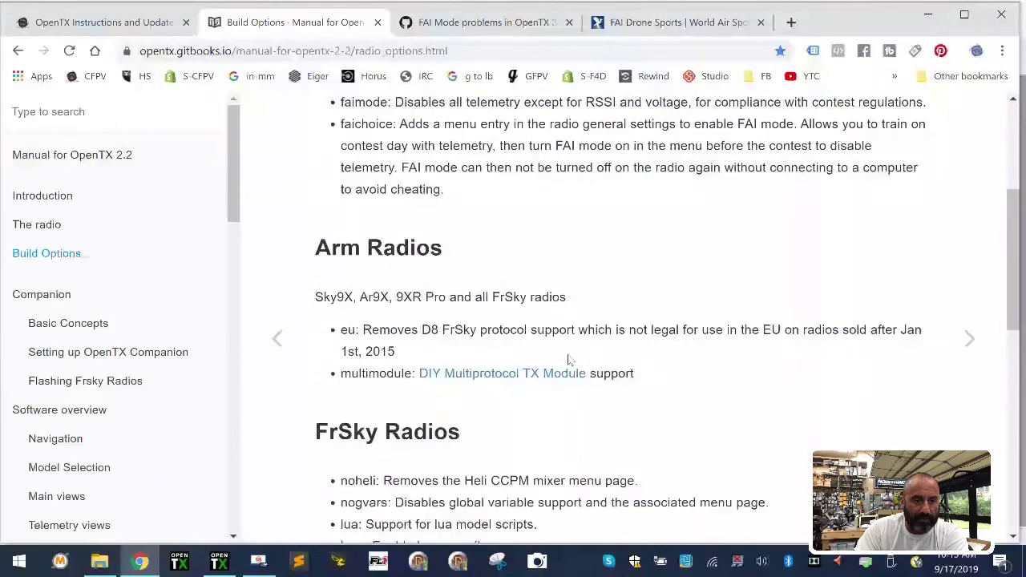
scroll(568, 360, down, 4)
scroll(568, 357, down, 4)
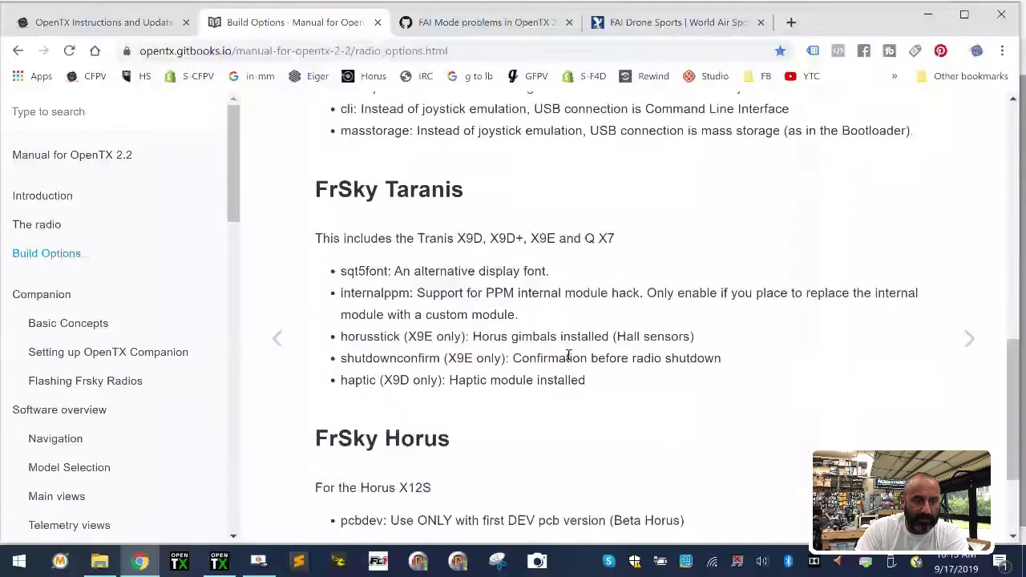
scroll(569, 357, up, 8)
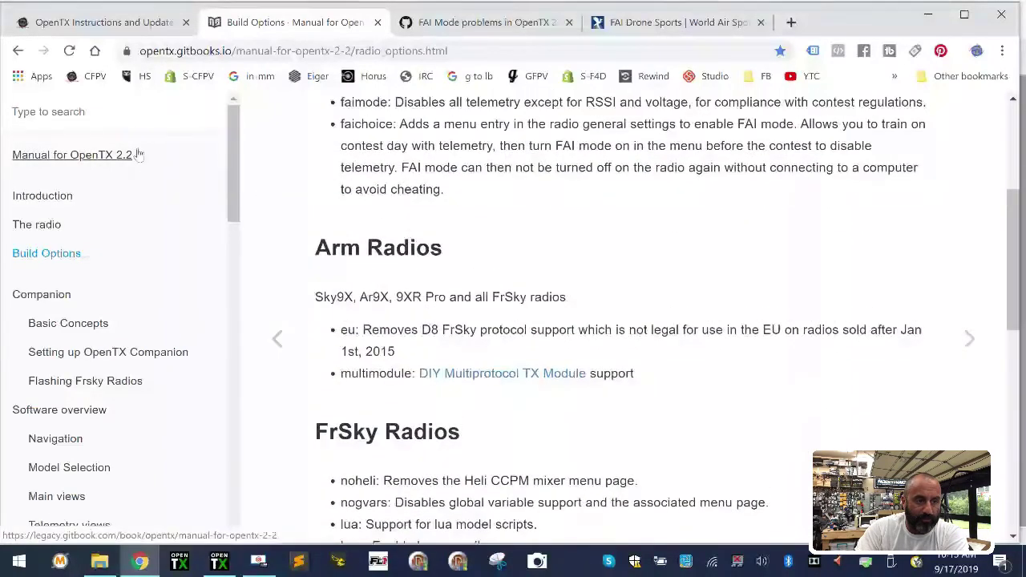
Step: Load the base address opentx.gitbooks.io without the manual's path and look through the list of OpenTX books
click(239, 51)
click(243, 51)
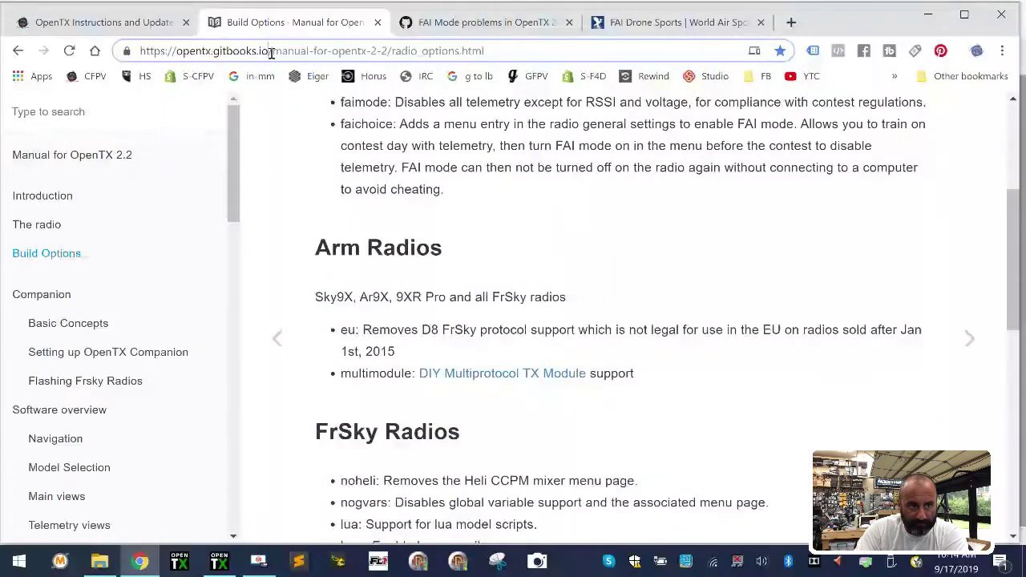
drag(273, 50, 725, 85)
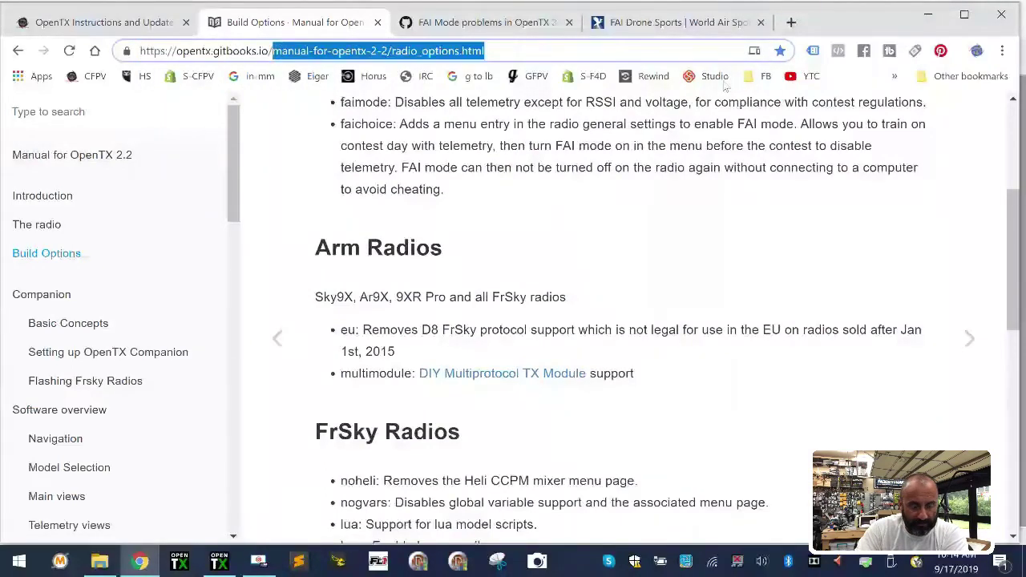
key(BackSpace)
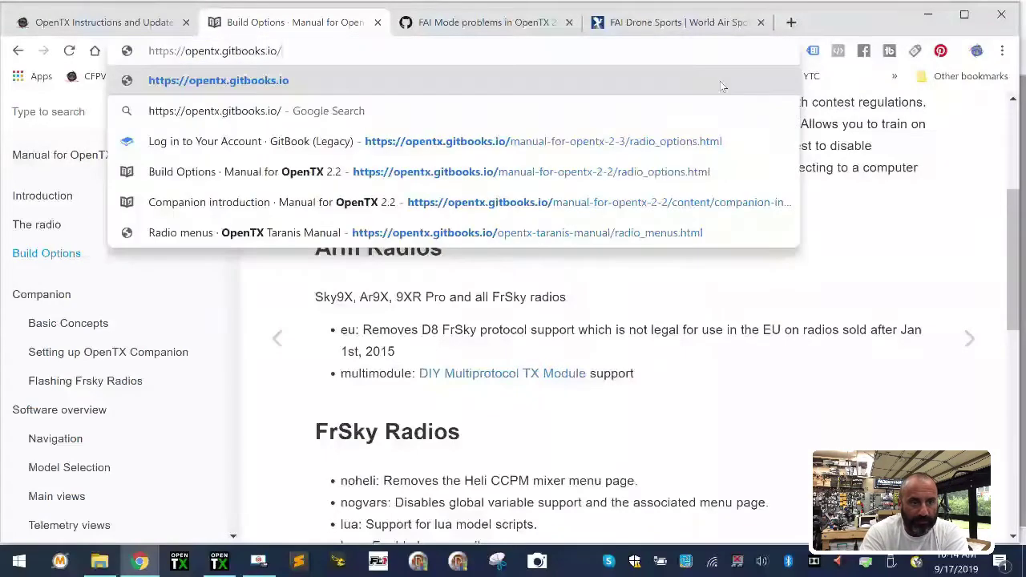
key(Return)
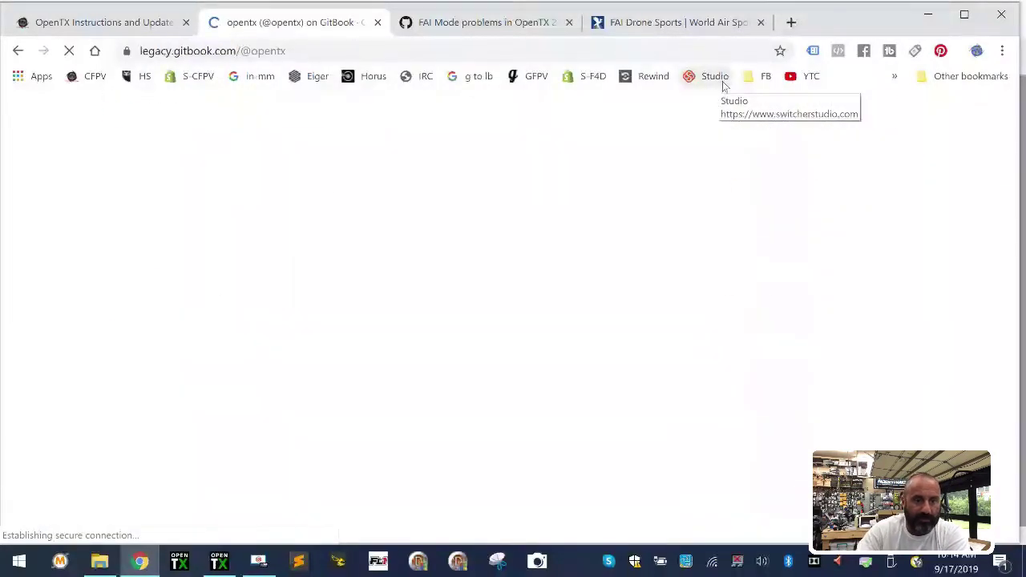
scroll(378, 361, down, 3)
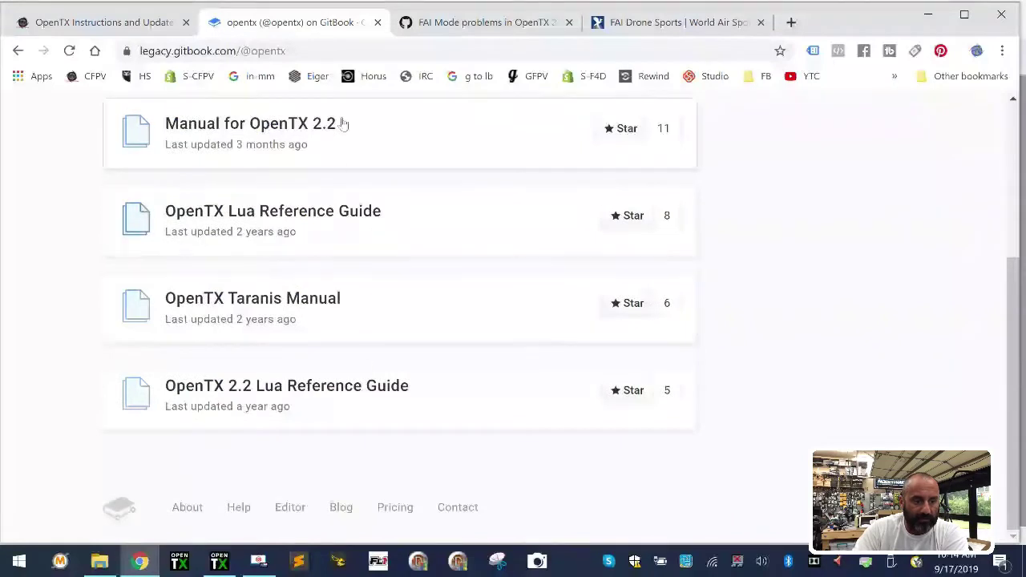
scroll(355, 357, up, 3)
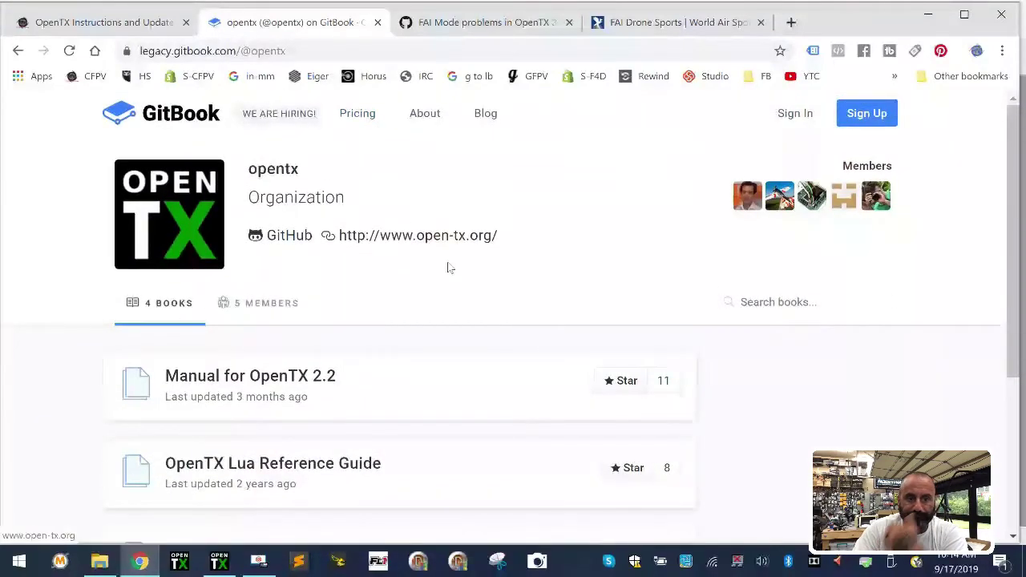
Step: View the GitHub issue on FAI mode problems and the link list in the Cyclone FPV OpenTX tutorial
click(505, 23)
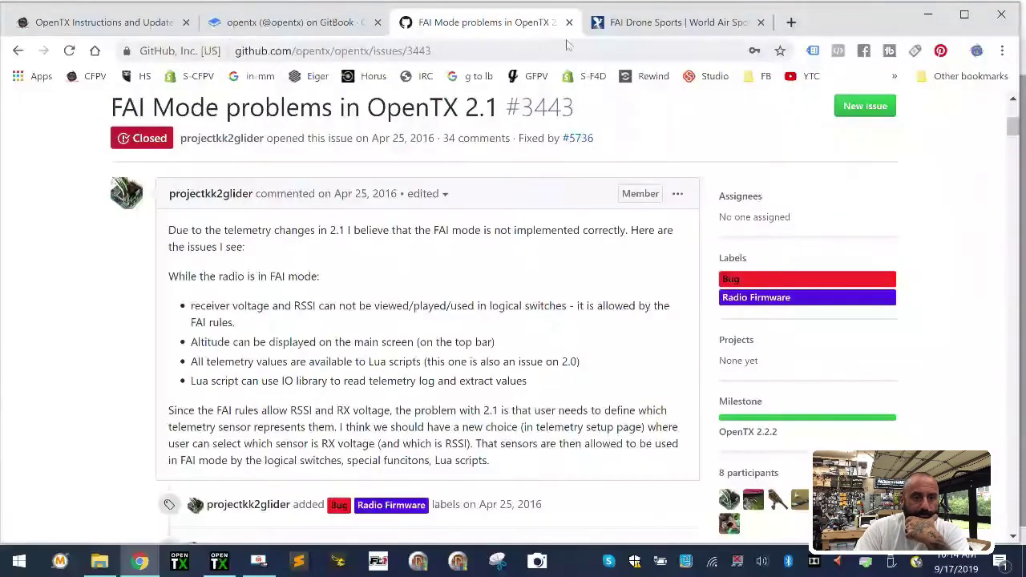
click(104, 23)
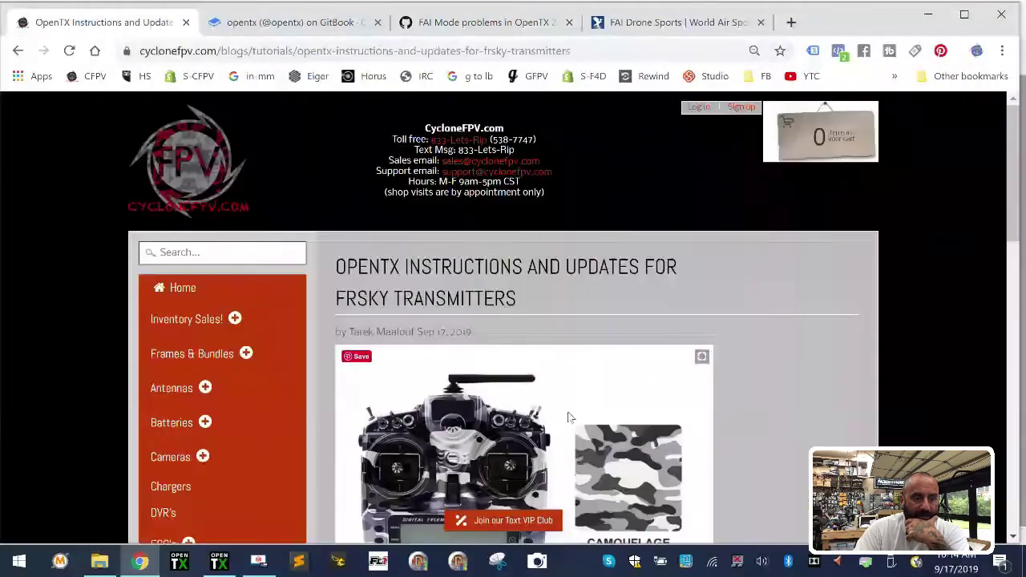
scroll(503, 438, down, 6)
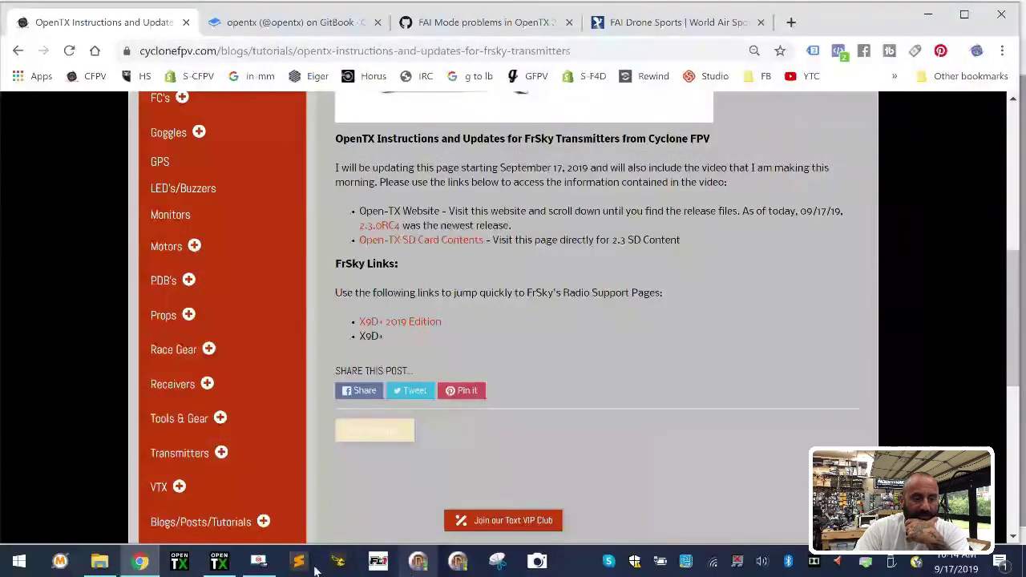
Step: Switch back to OpenTX Companion, decline writing the firmware to the radio, and try to download the SD contents
click(219, 561)
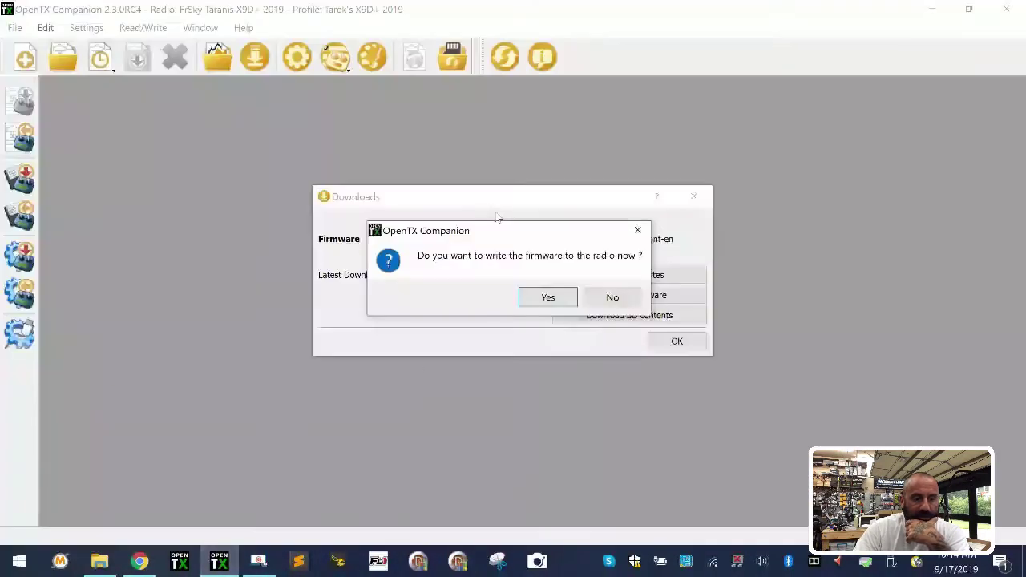
click(611, 296)
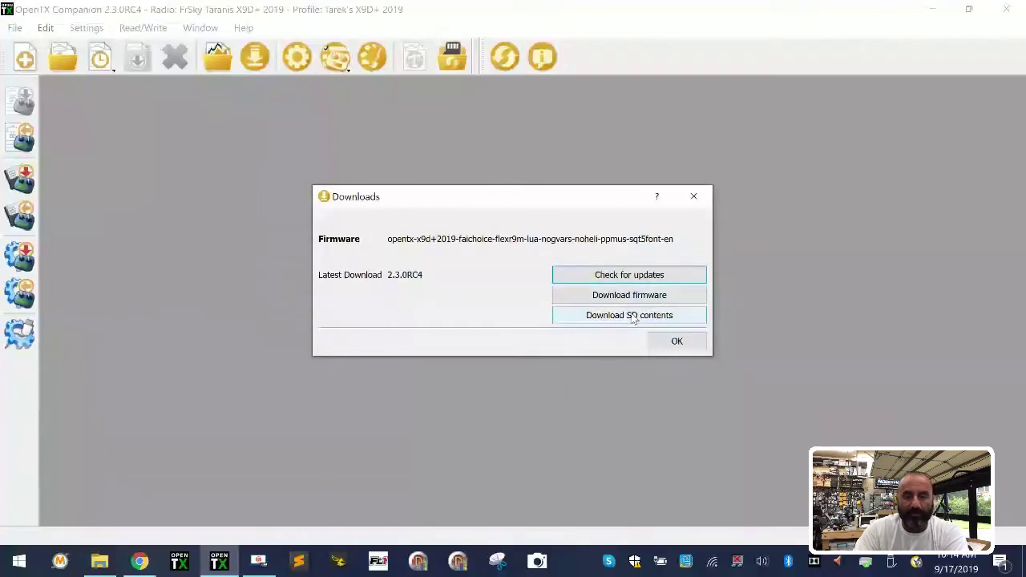
click(633, 316)
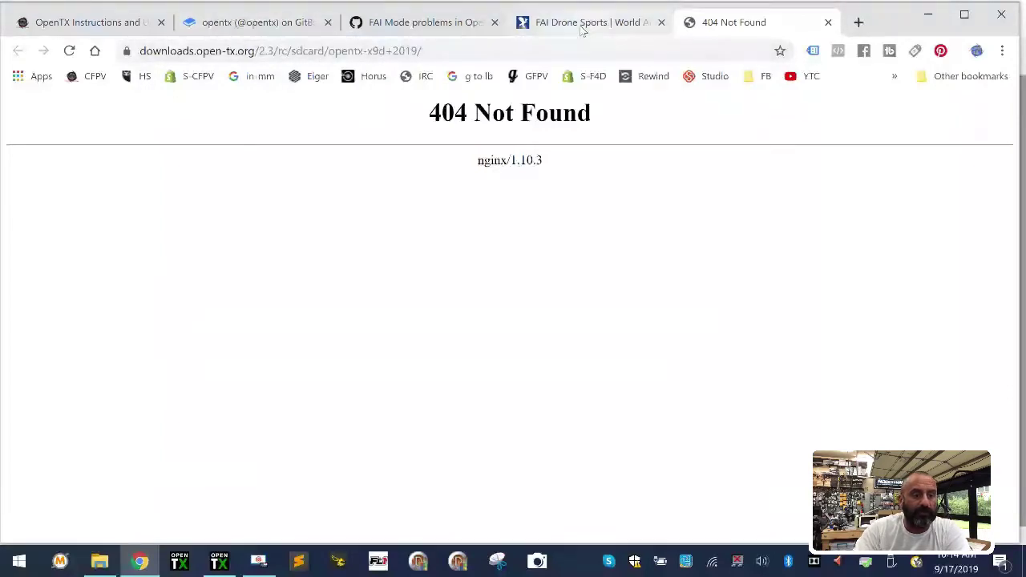
Step: Follow the tutorial's Open-TX SD Card Contents link and download sdcard-212x64-2.3V0021.zip from the opentx-x9d+-2019 folder
click(275, 33)
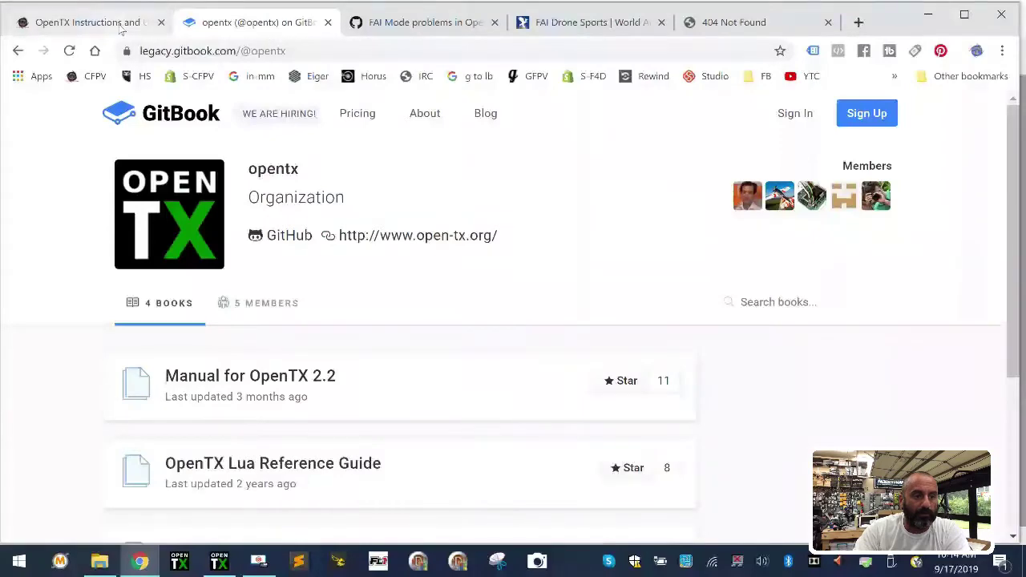
click(121, 29)
scroll(440, 365, up, 4)
scroll(439, 366, down, 2)
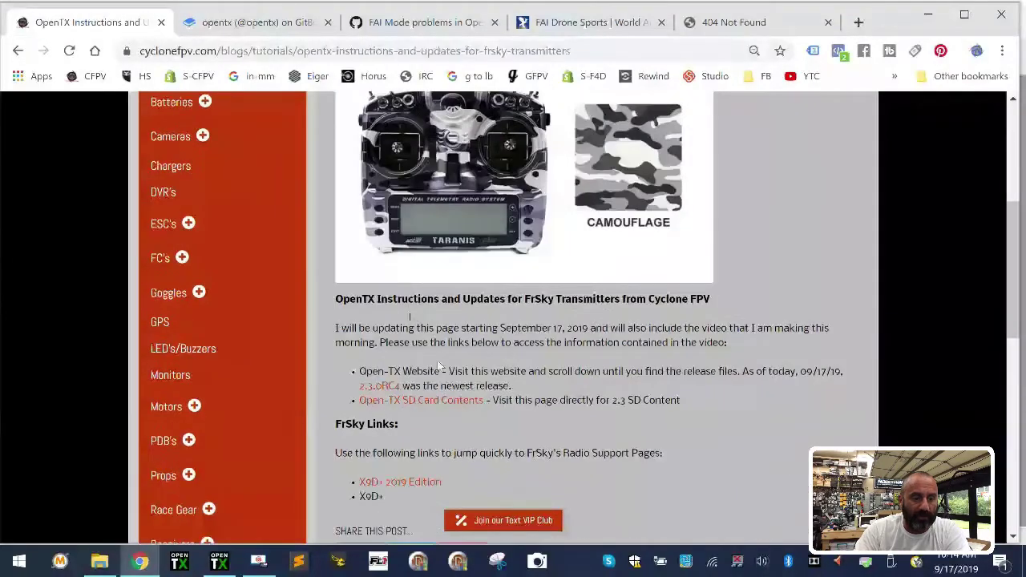
click(431, 400)
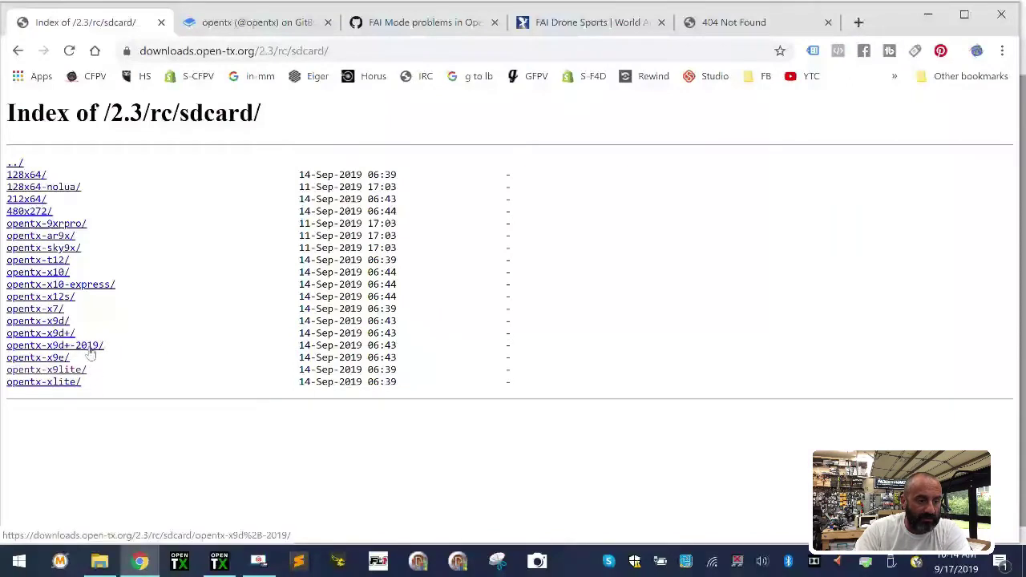
click(90, 348)
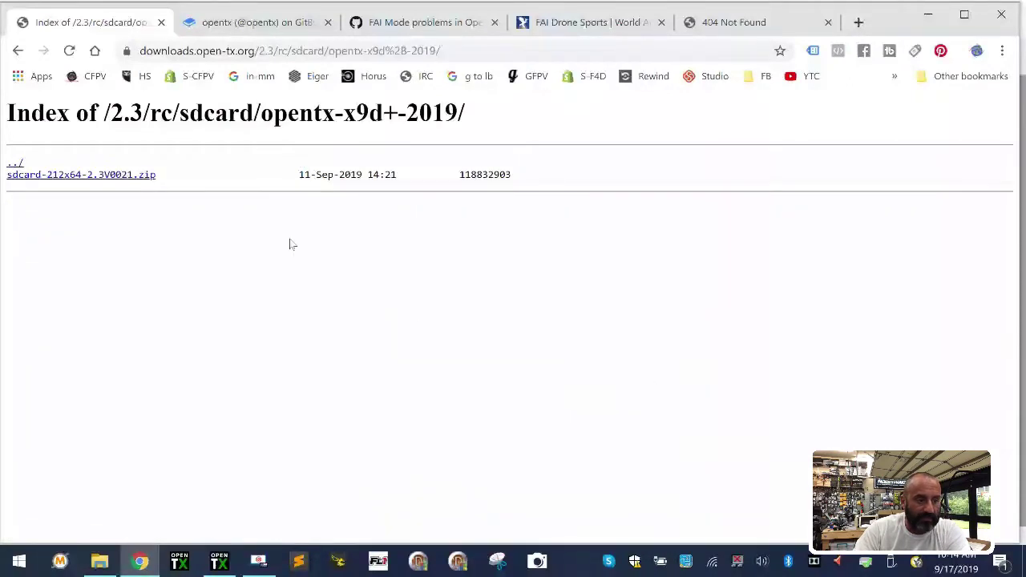
click(138, 176)
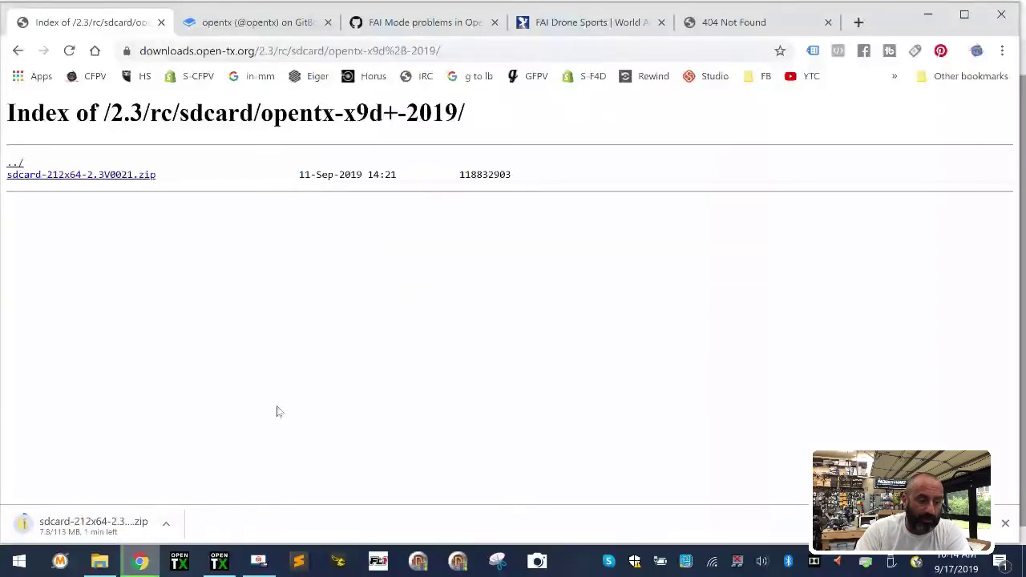
mouse_move(132, 566)
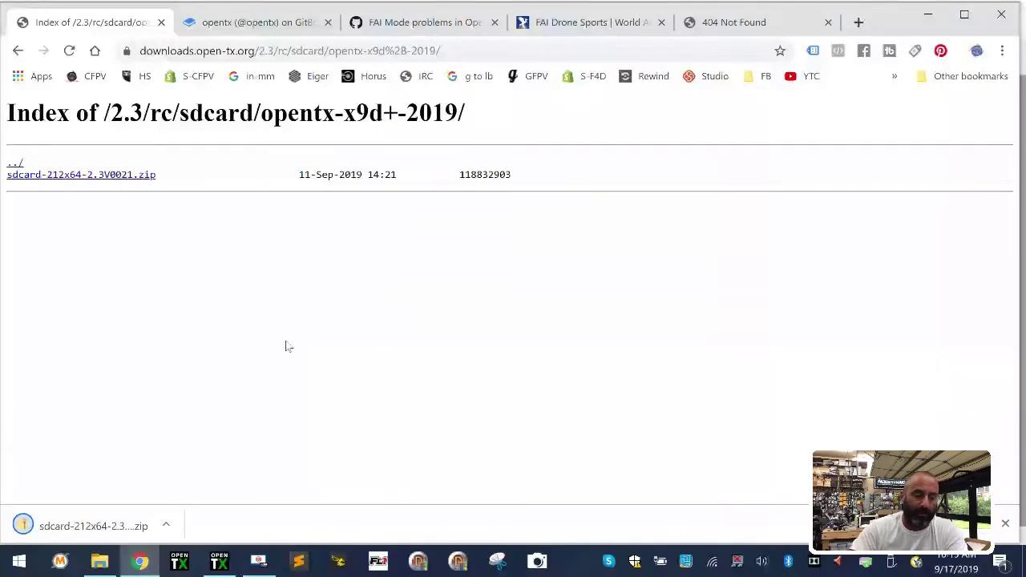
Step: Move the downloaded sdcard-212x64-2.3V0021.zip from Downloads into the Transmitters\X9DP-2019 folder
click(166, 524)
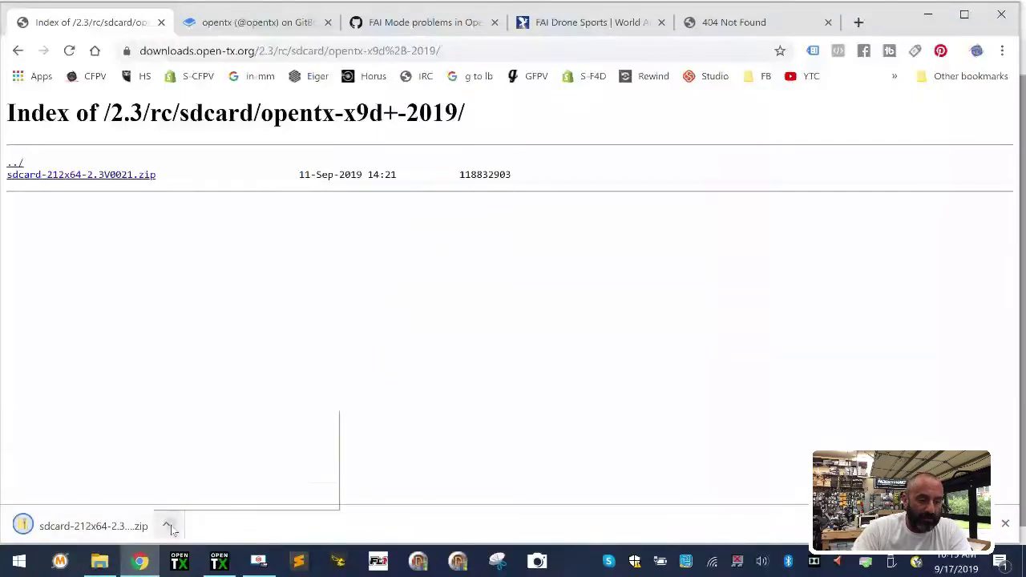
click(208, 470)
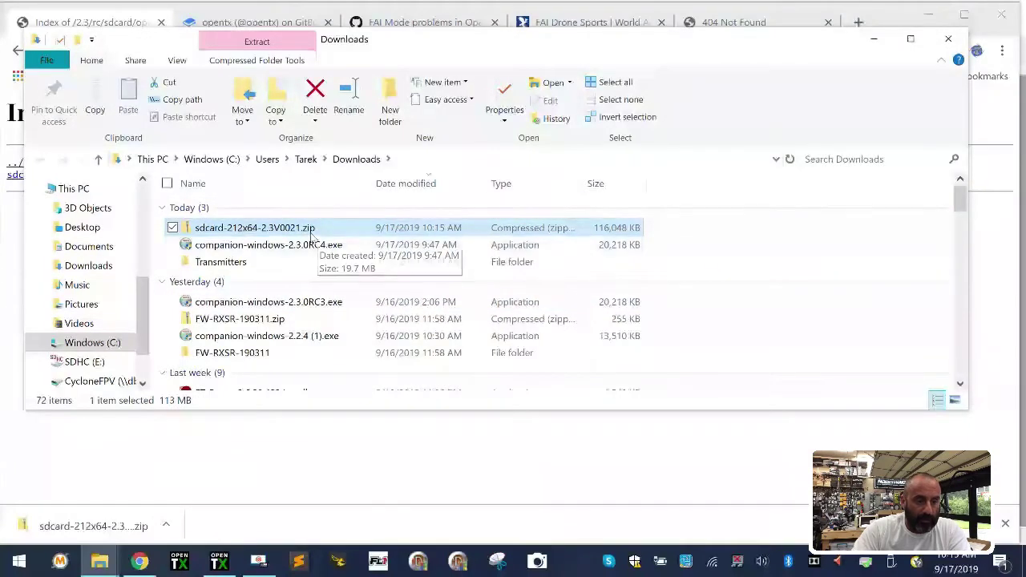
right_click(249, 230)
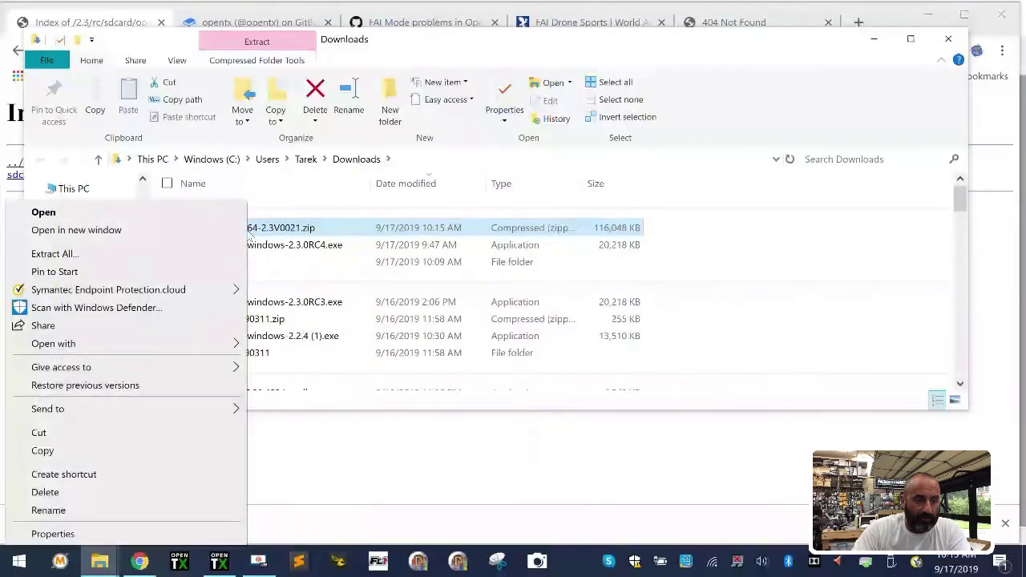
click(138, 438)
double_click(323, 260)
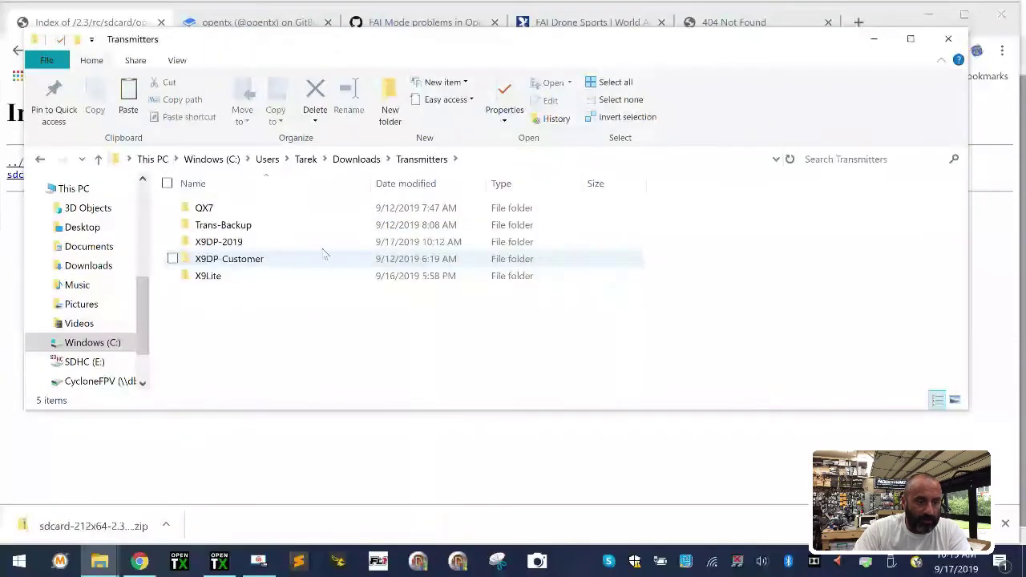
double_click(252, 243)
right_click(203, 309)
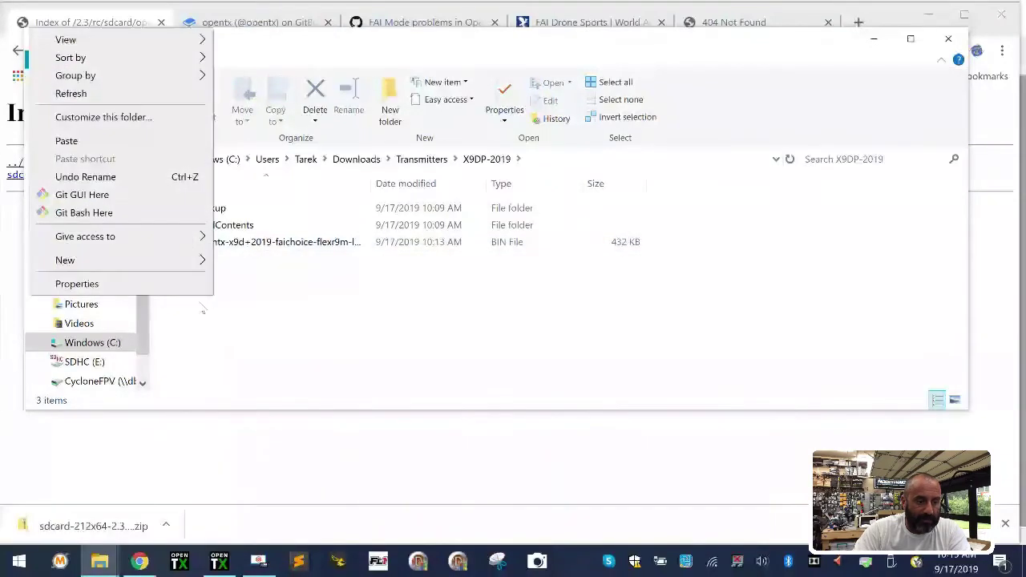
click(142, 141)
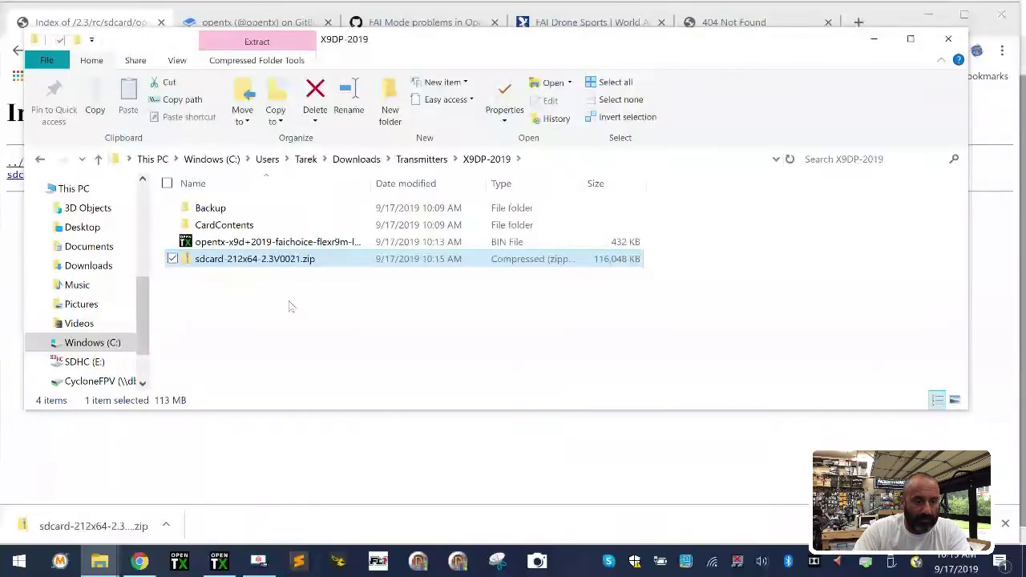
Step: Extract sdcard-212x64-2.3V0021.zip into a folder of the same name inside X9DP-2019
right_click(238, 267)
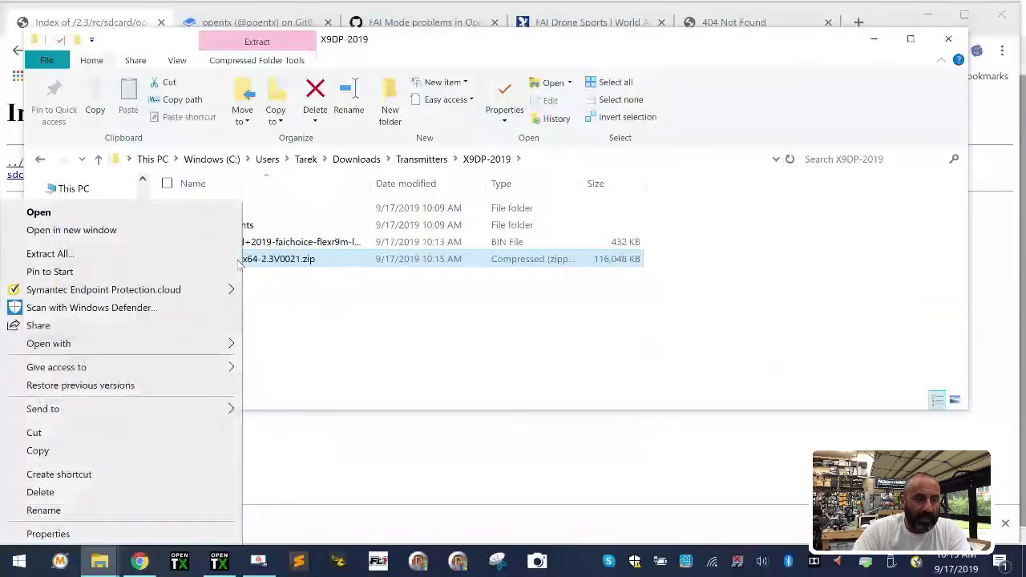
click(150, 255)
click(639, 446)
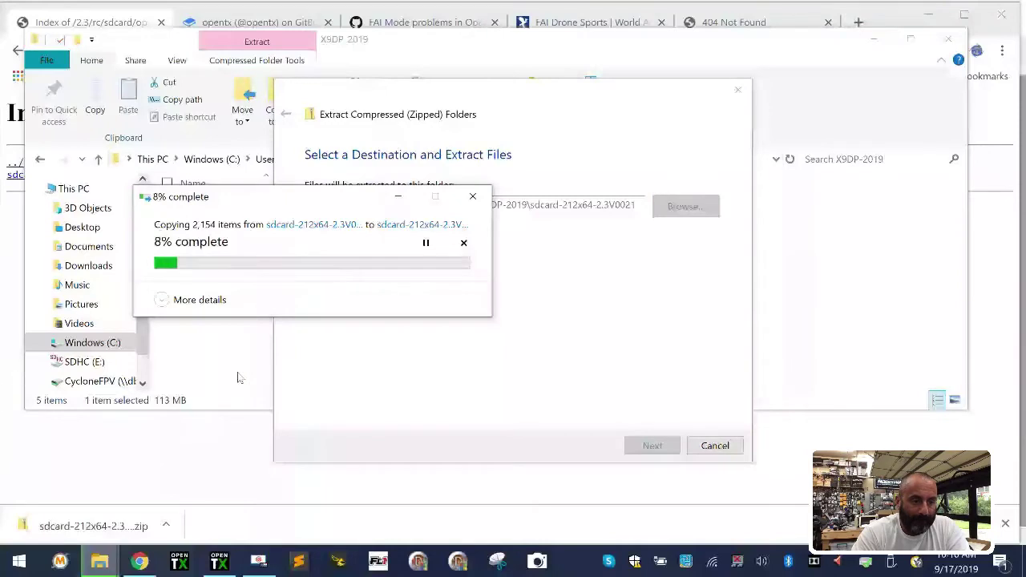
Step: Return to the Cyclone FPV tutorial in Chrome, follow its X9D+ 2019 Edition link and expand the FrSky page's Firmware section
click(141, 563)
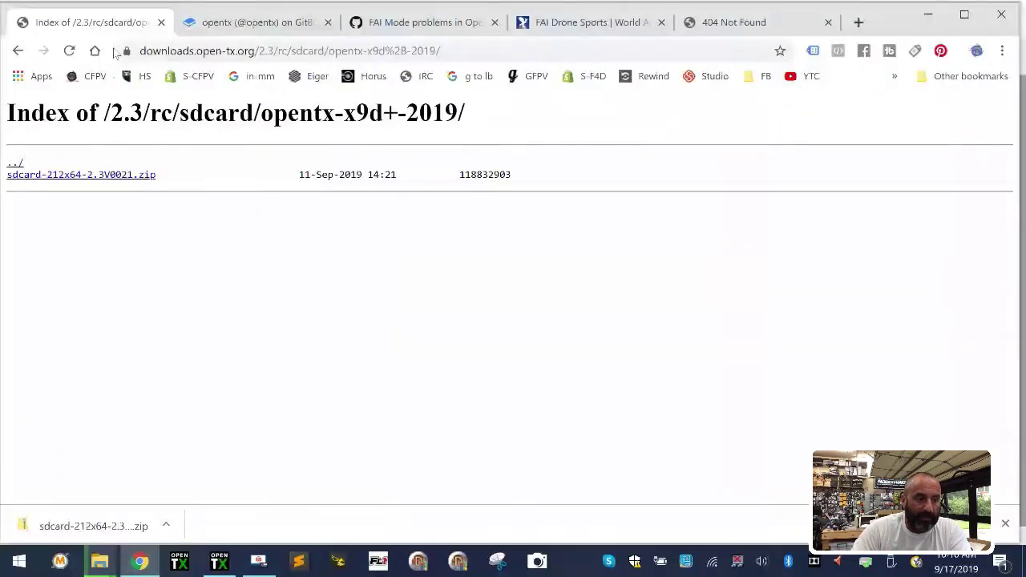
click(18, 50)
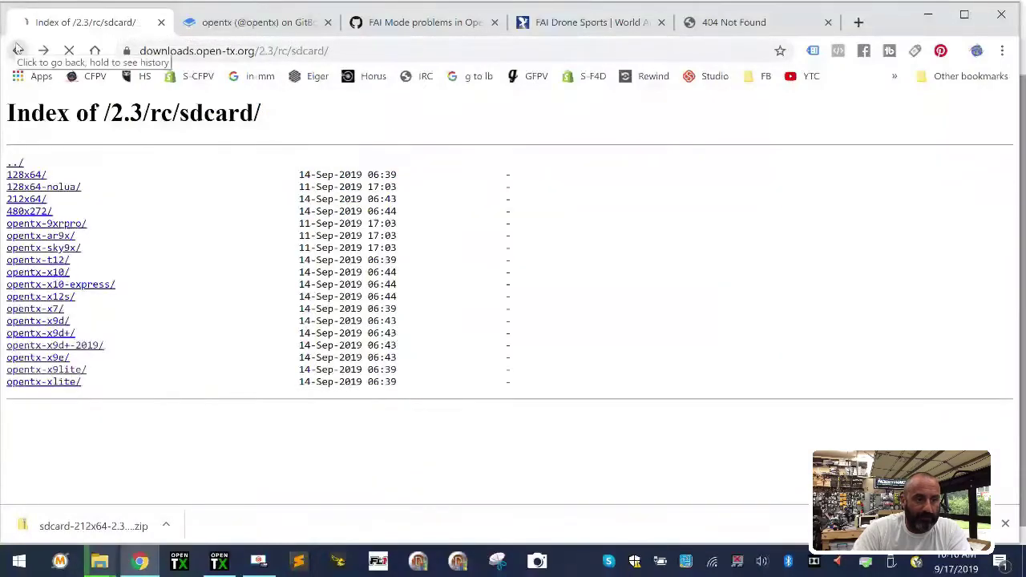
click(17, 50)
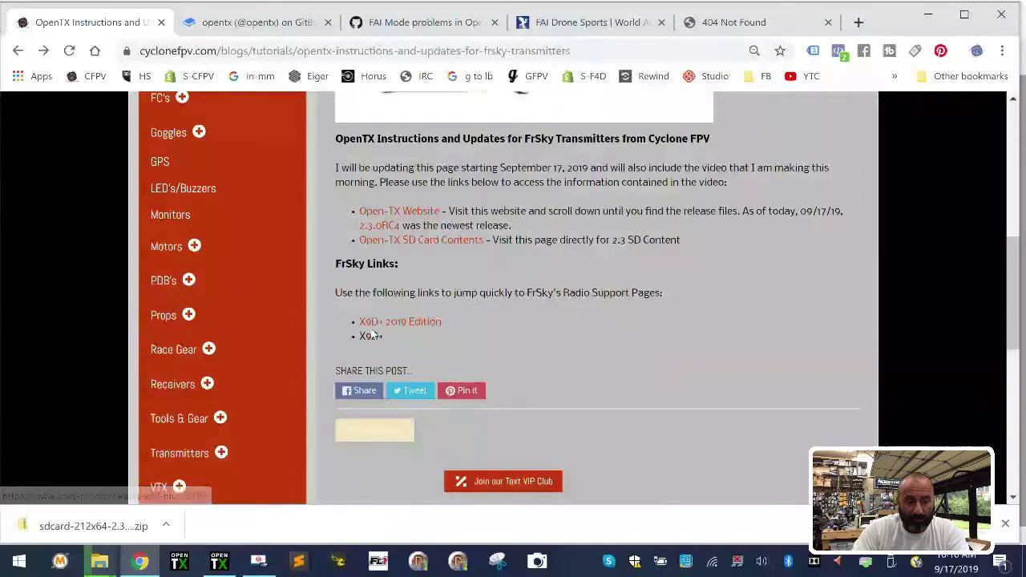
click(429, 324)
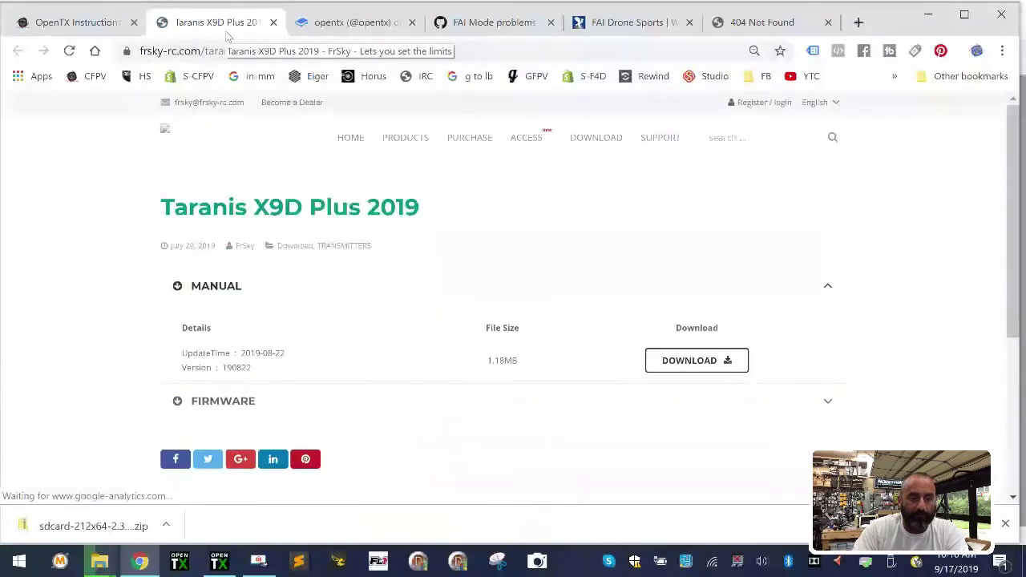
scroll(448, 229, down, 4)
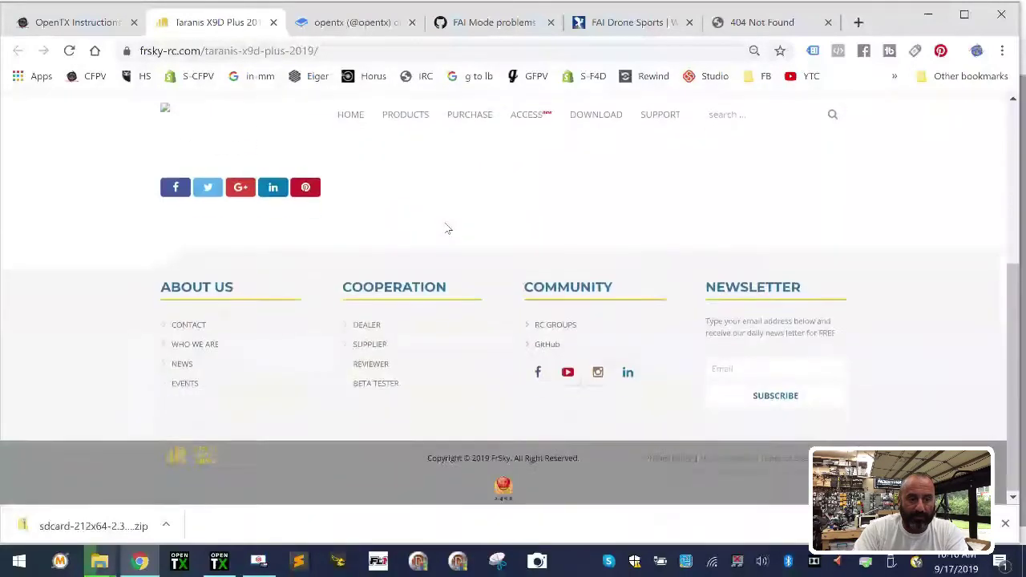
scroll(449, 230, up, 4)
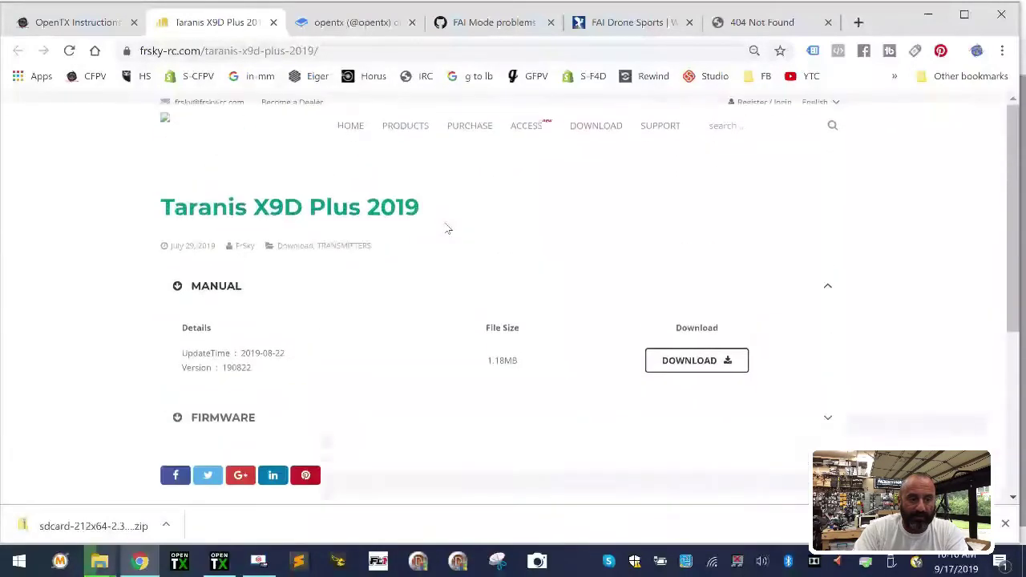
click(178, 418)
scroll(345, 337, down, 2)
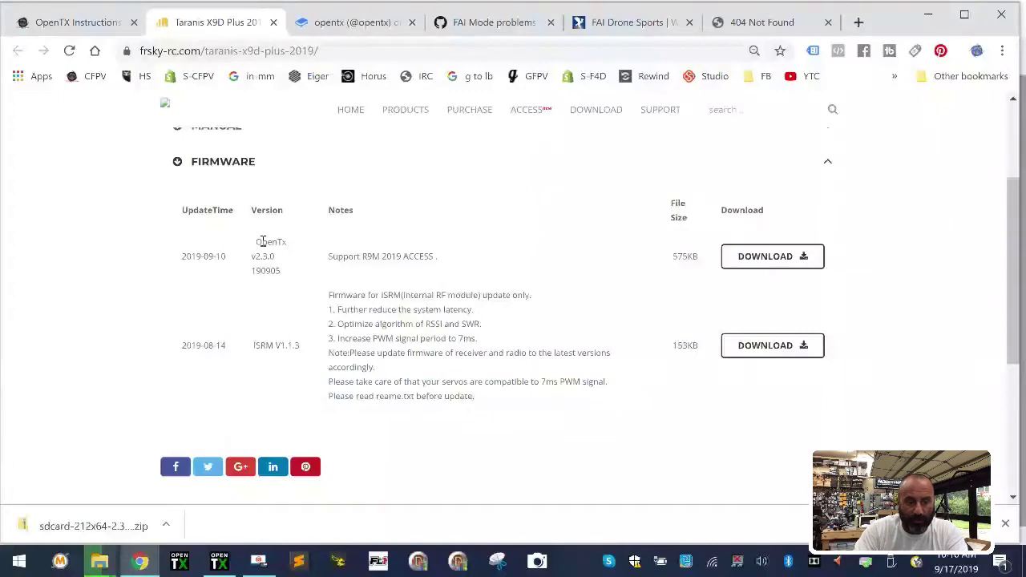
Step: Examine the OpenTx v2.3.0 and ISRM V1.1.3 firmware entries on the Taranis X9D Plus 2019 page, including their dates and notes
drag(180, 349, 313, 358)
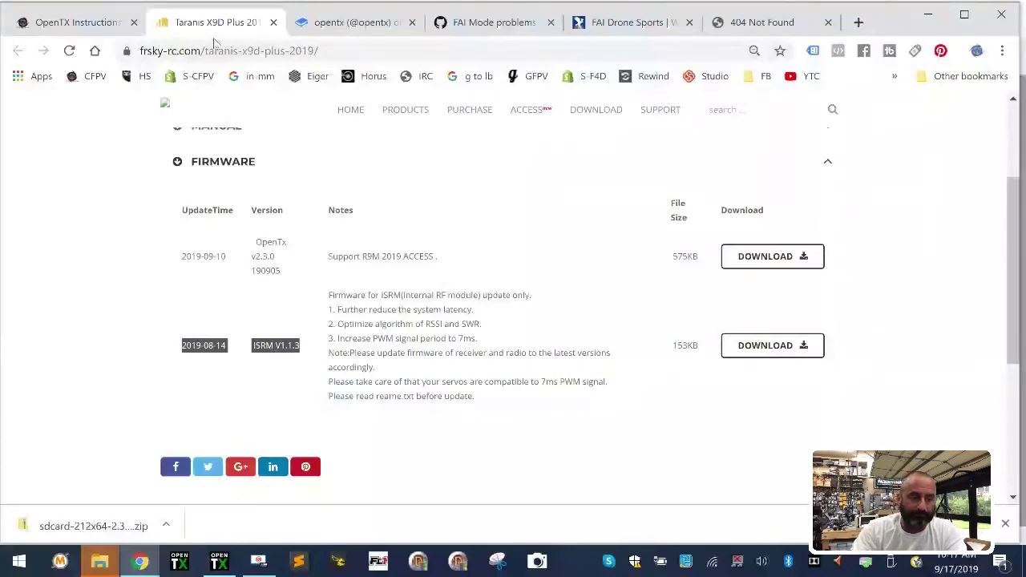
scroll(283, 407, up, 3)
scroll(283, 407, down, 3)
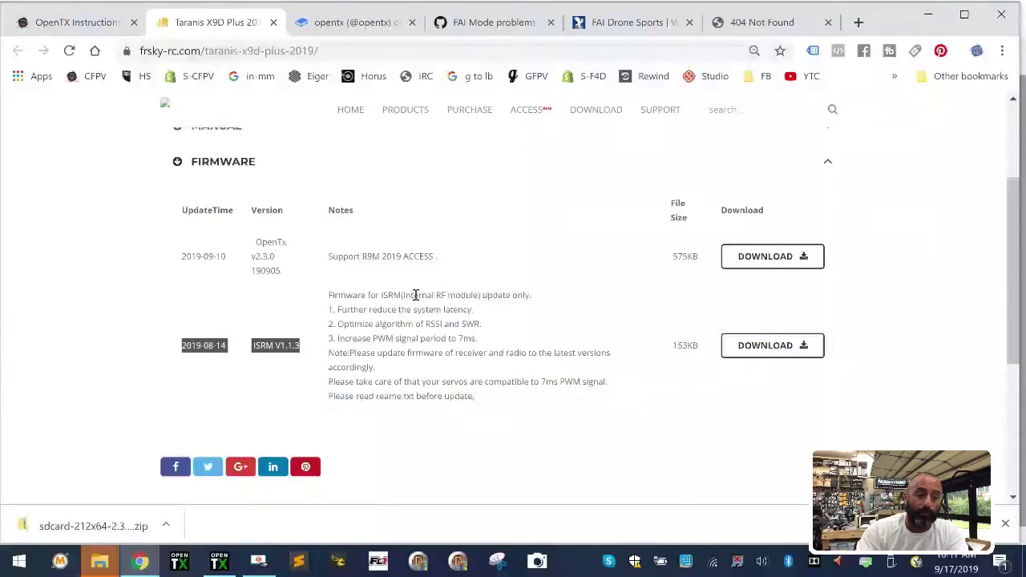
click(461, 239)
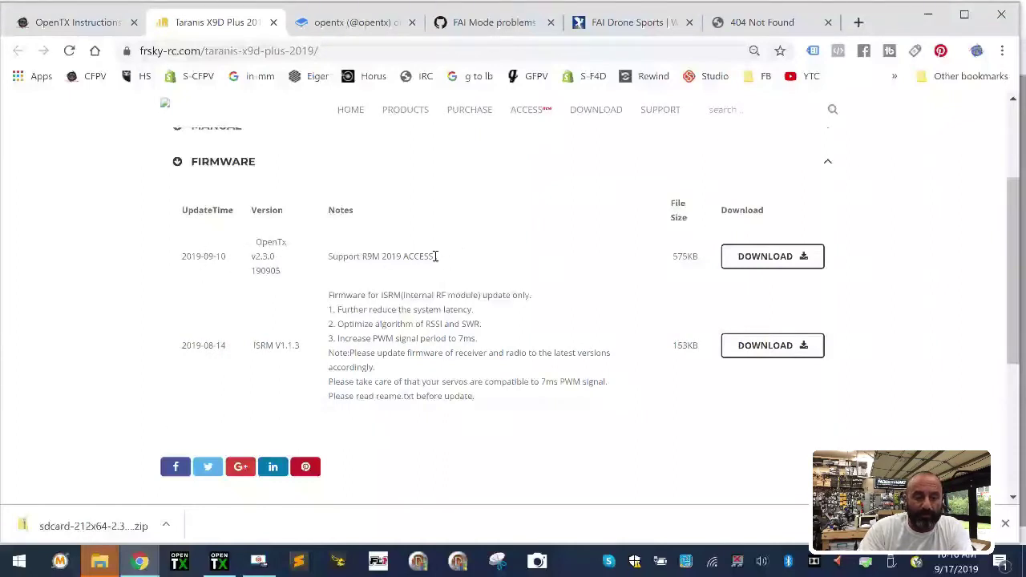
drag(440, 257, 330, 267)
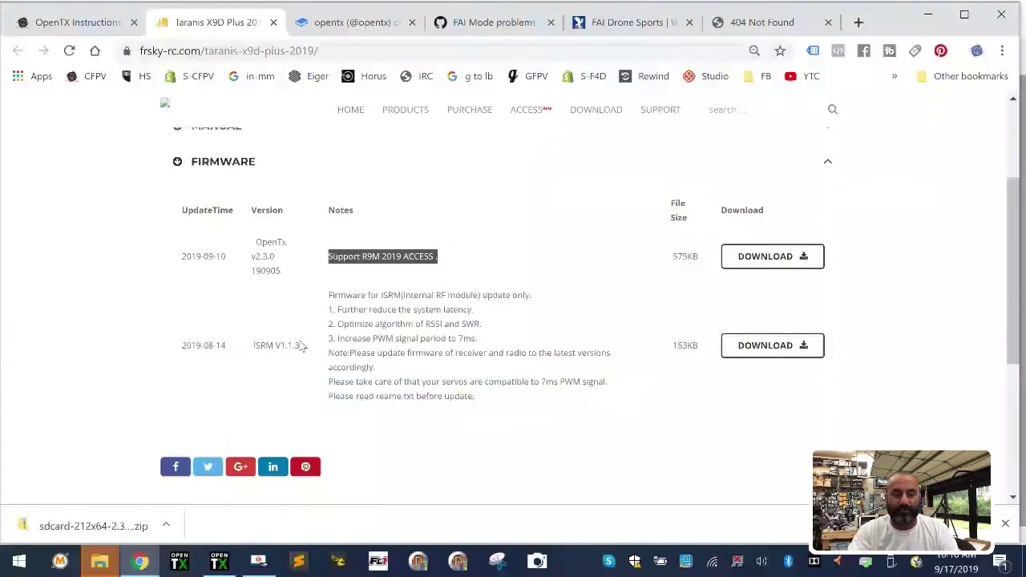
click(505, 294)
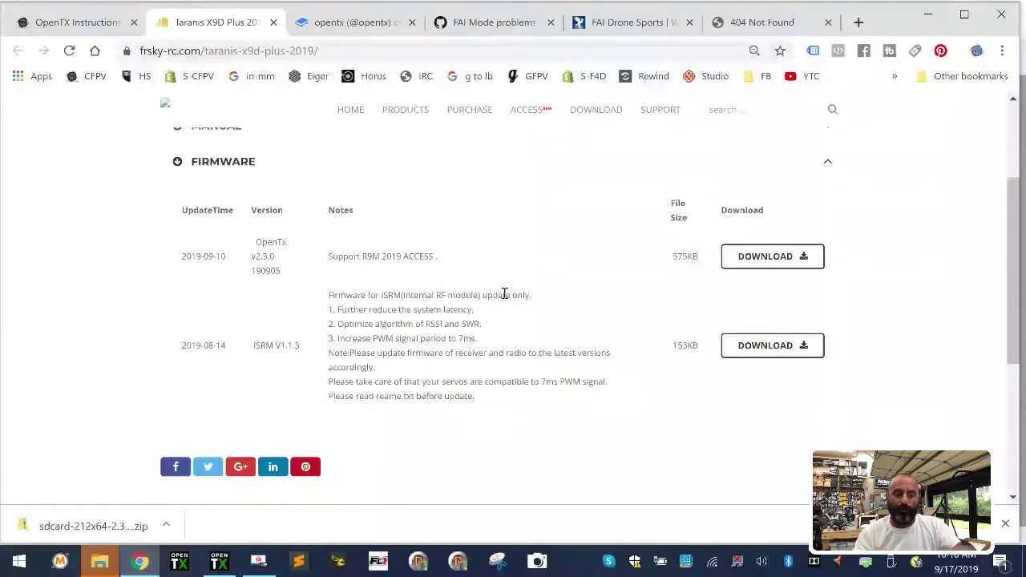
drag(272, 256, 225, 257)
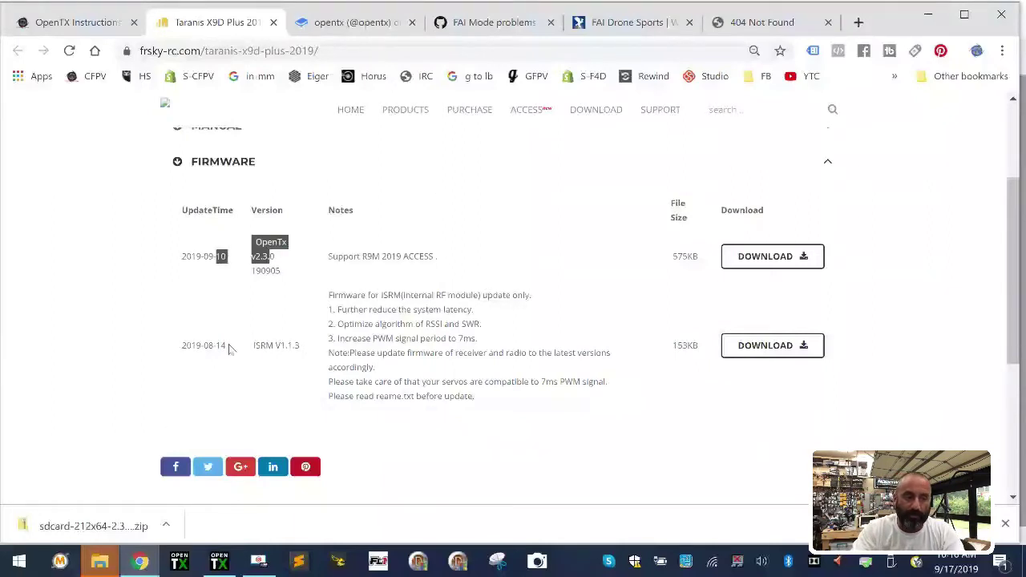
drag(176, 341, 315, 347)
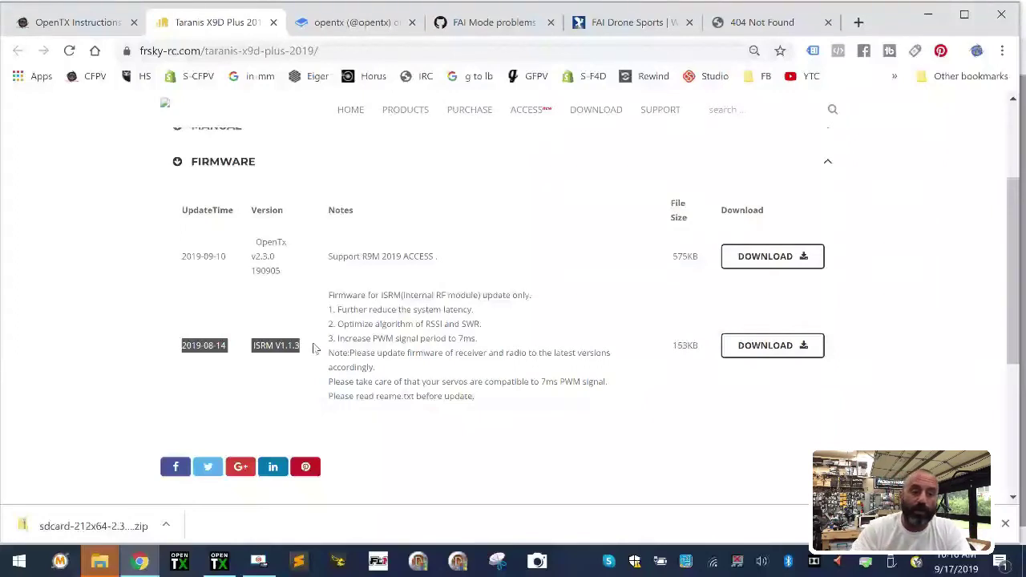
click(276, 311)
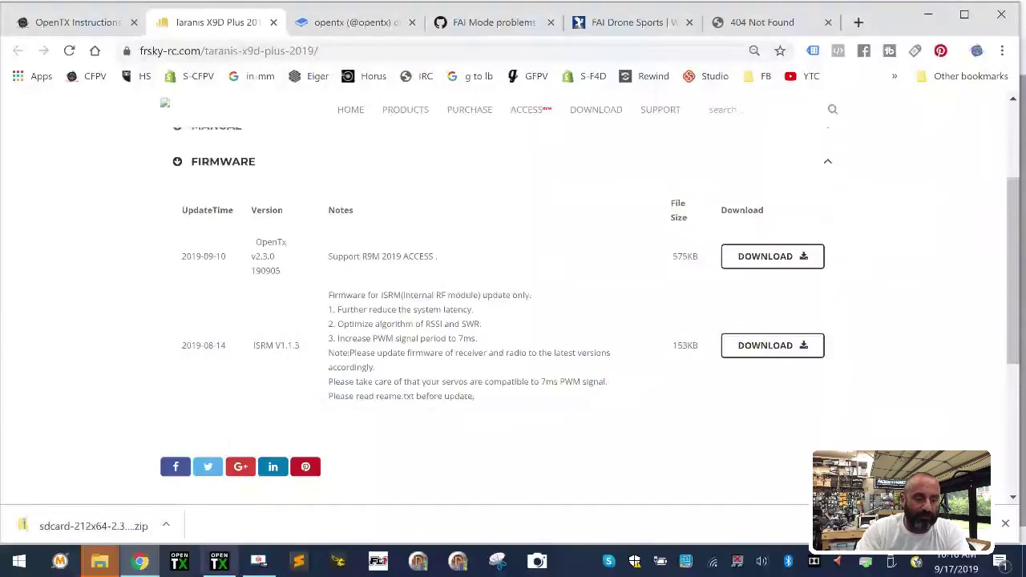
Step: Switch to File Explorer and view the properties of the extracted sdcard-212x64-2.3V0021 folder in X9DP-2019
click(219, 561)
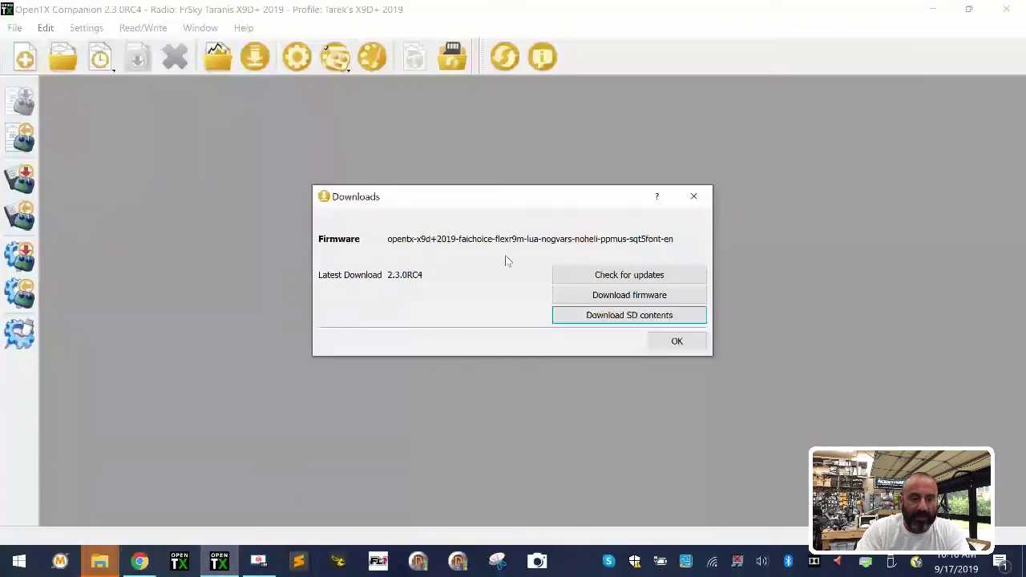
click(100, 561)
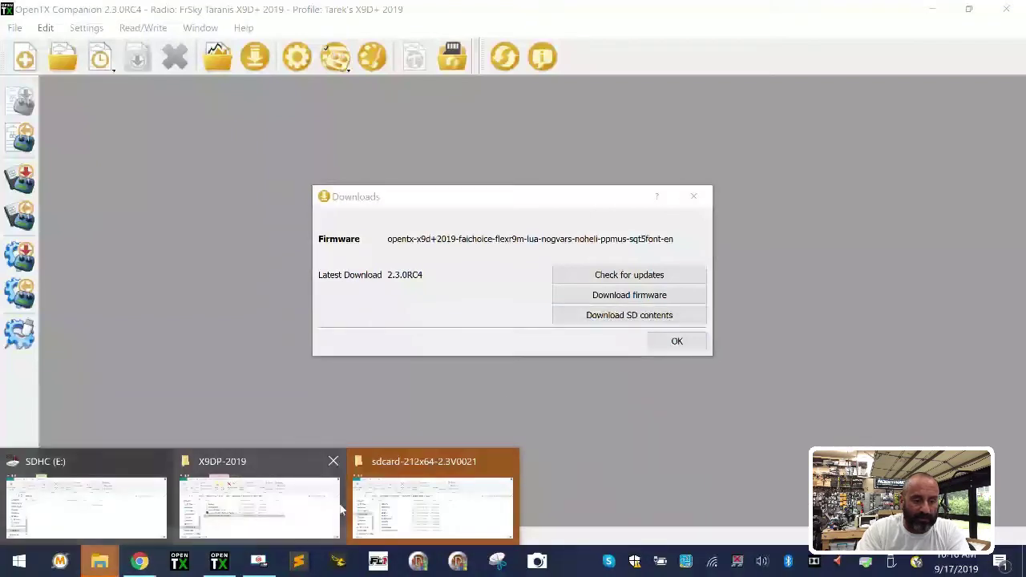
click(387, 508)
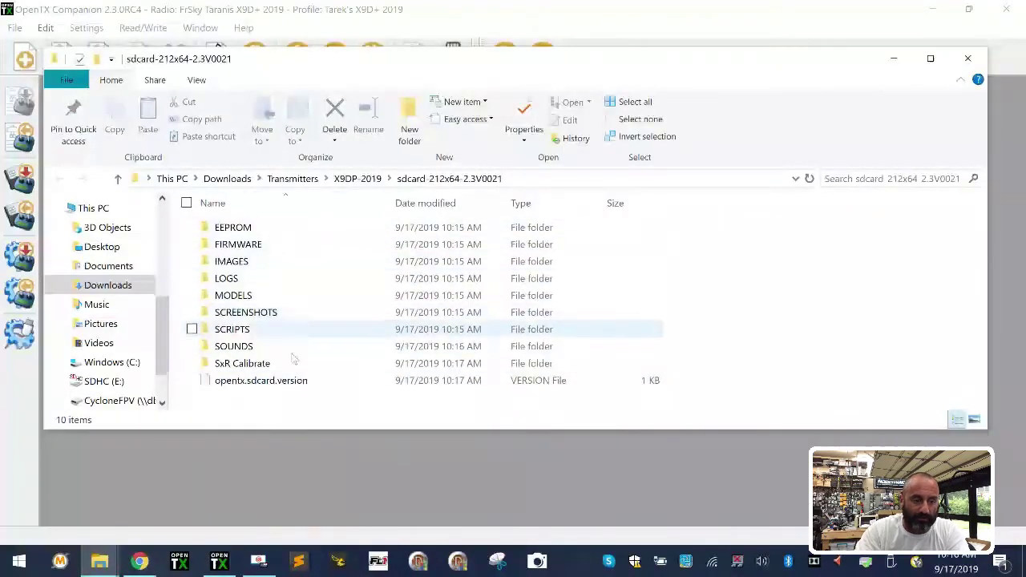
click(358, 178)
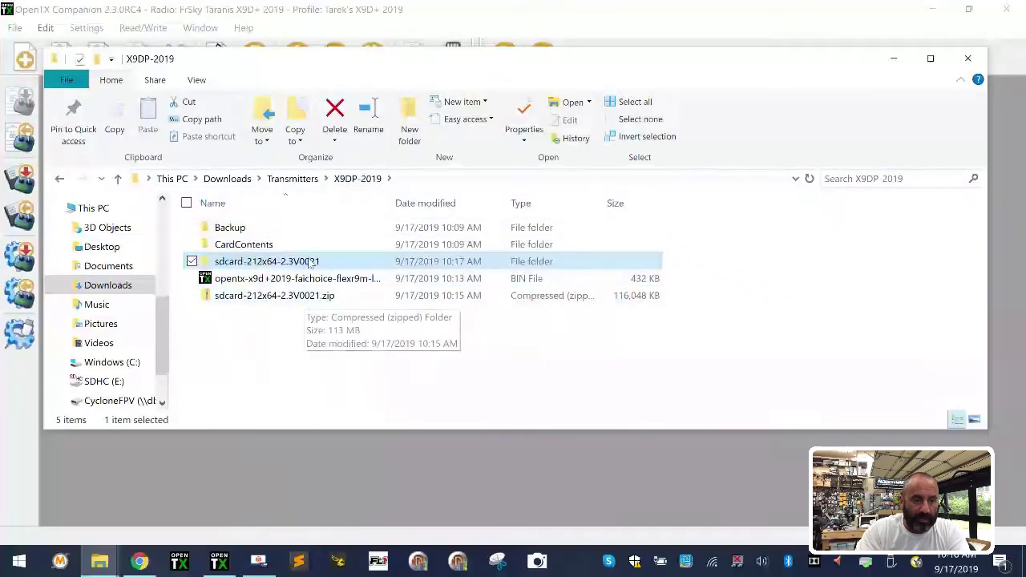
right_click(256, 267)
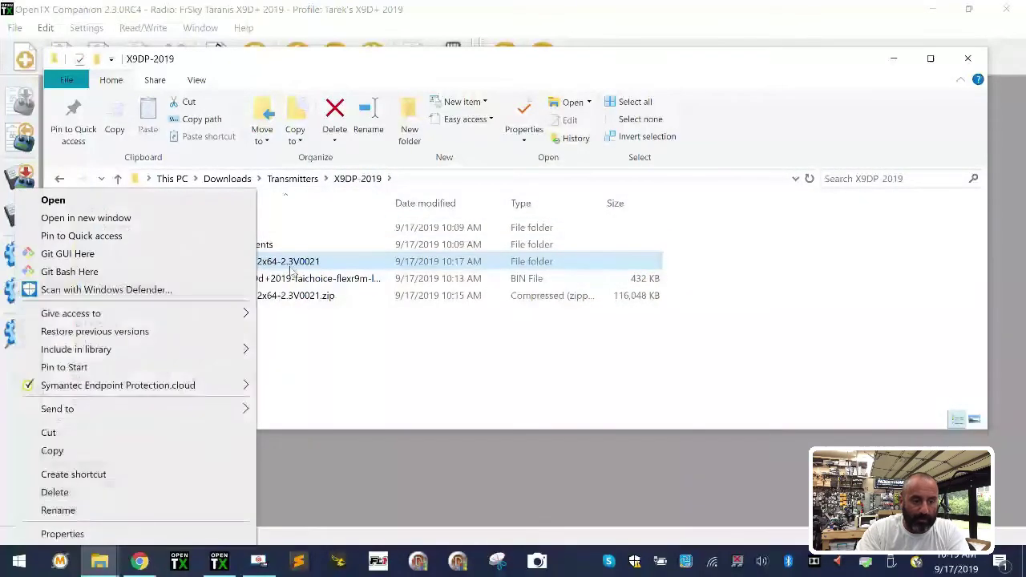
click(144, 534)
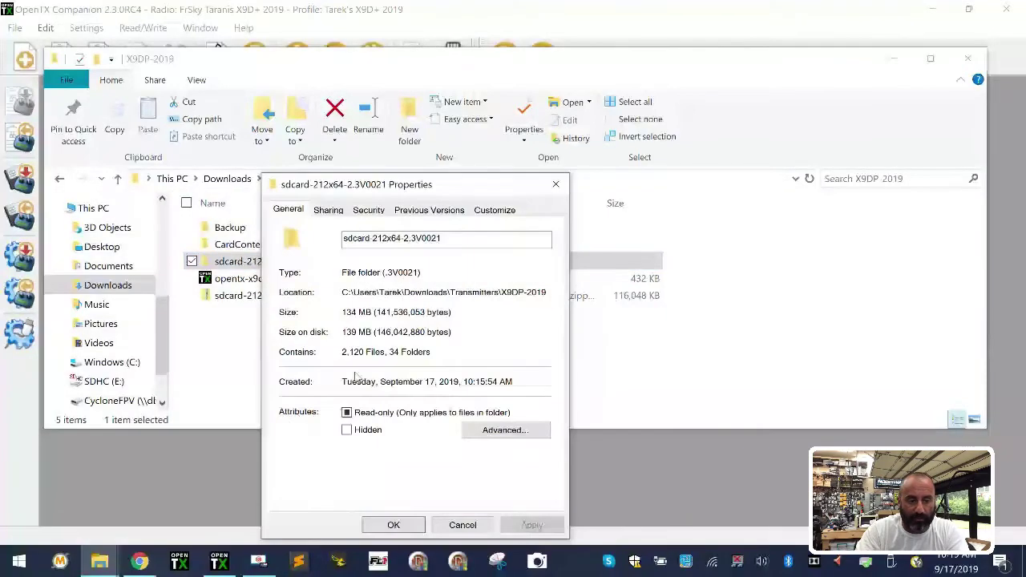
click(455, 524)
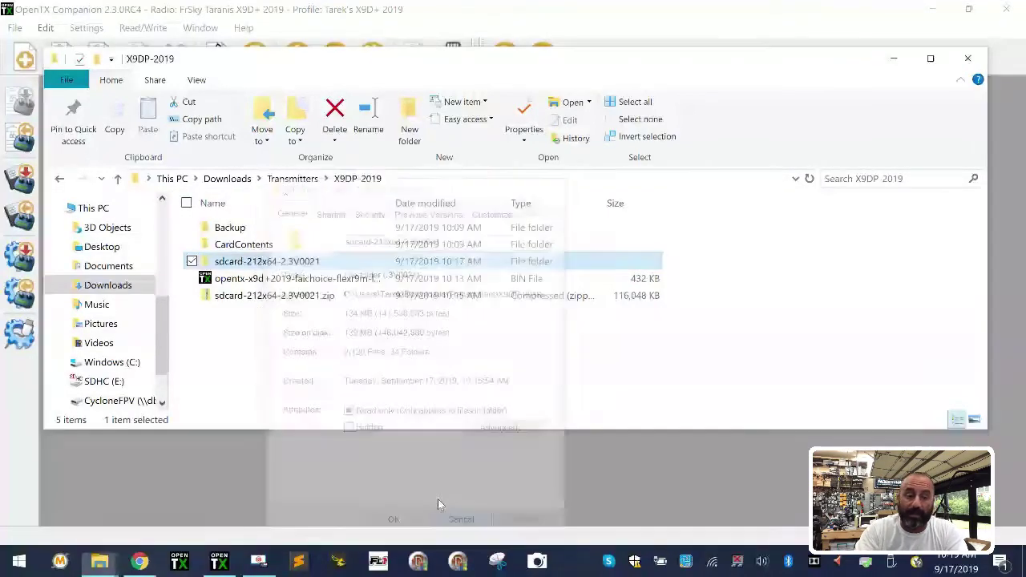
Step: Delete the cz, de, es, fr, it, pt and ru language folders from SOUNDS in the extracted SD card folder
double_click(282, 263)
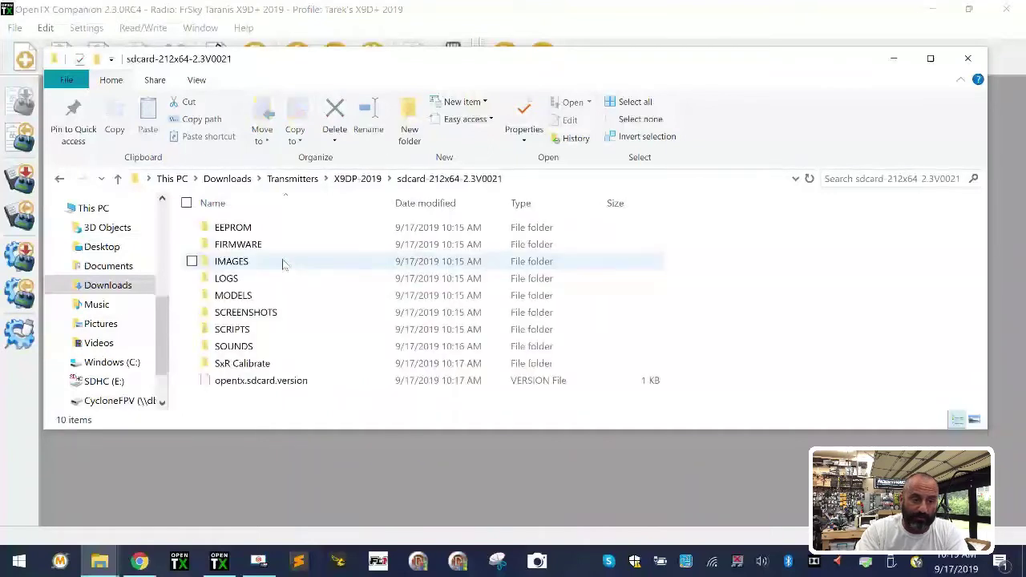
double_click(255, 346)
drag(285, 400, 215, 275)
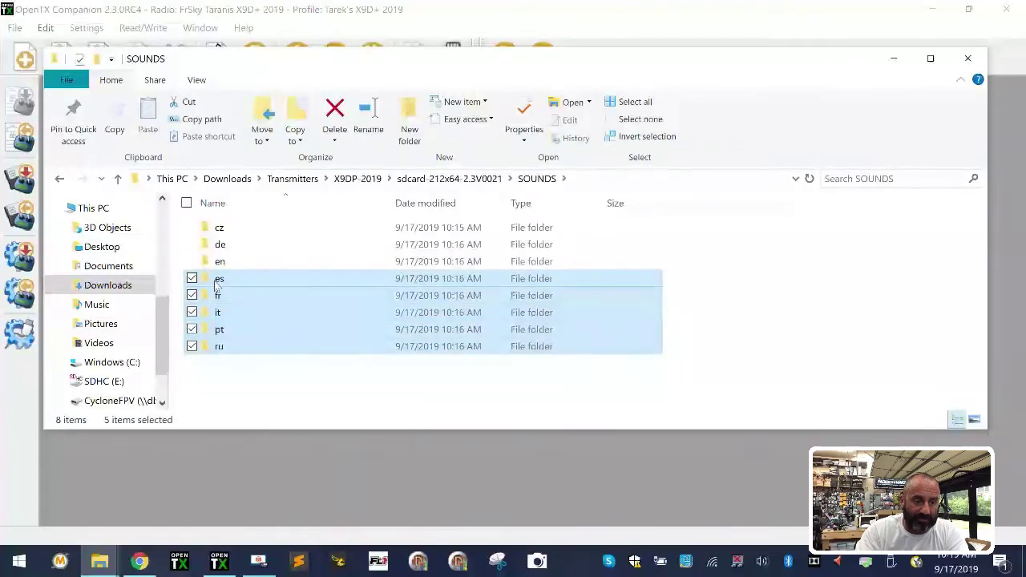
right_click(241, 289)
click(137, 493)
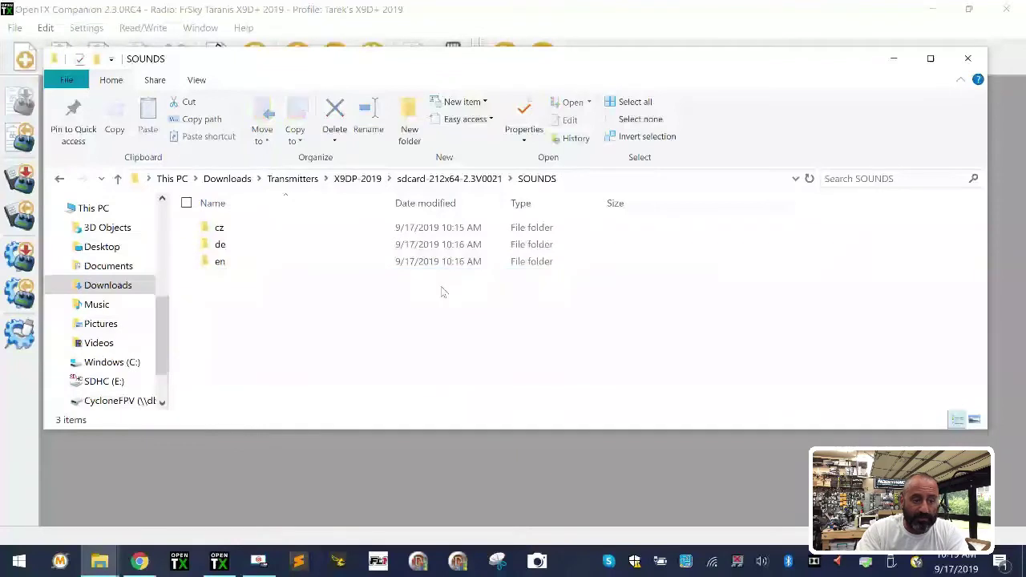
drag(270, 229, 268, 238)
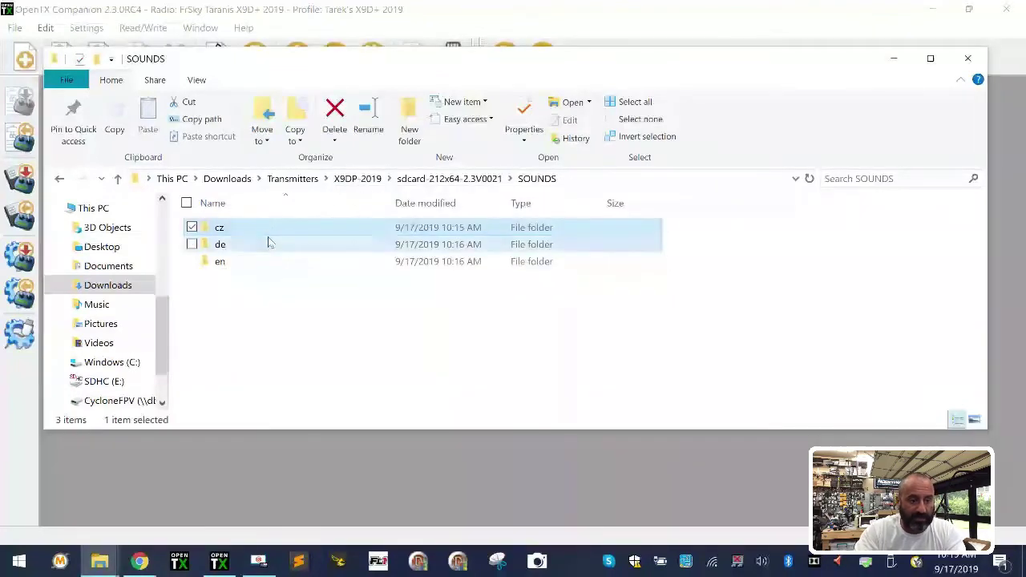
right_click(268, 237)
click(193, 486)
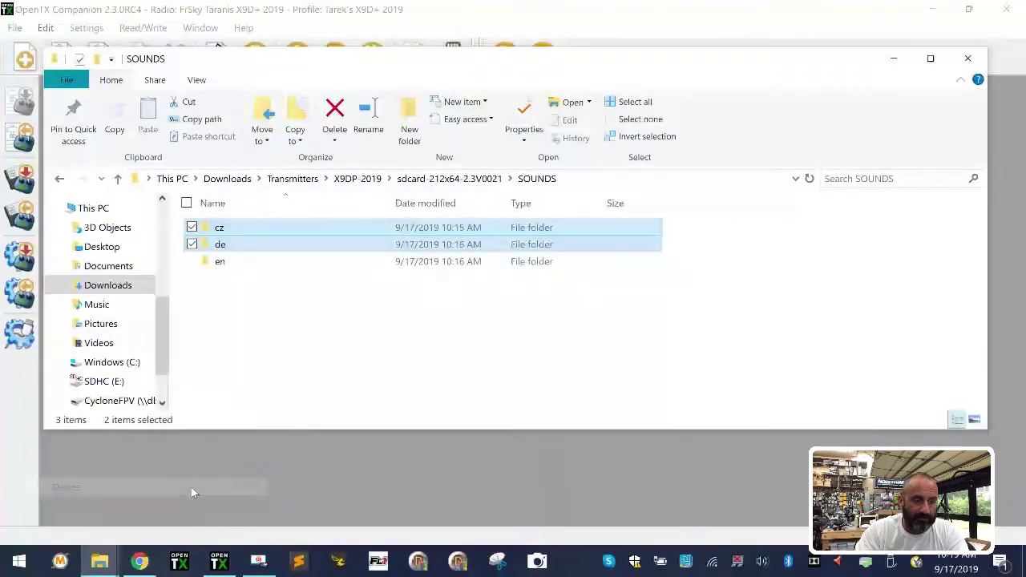
Step: Check the properties of the trimmed sdcard-212x64-2.3V0021 folder in X9DP-2019
click(349, 179)
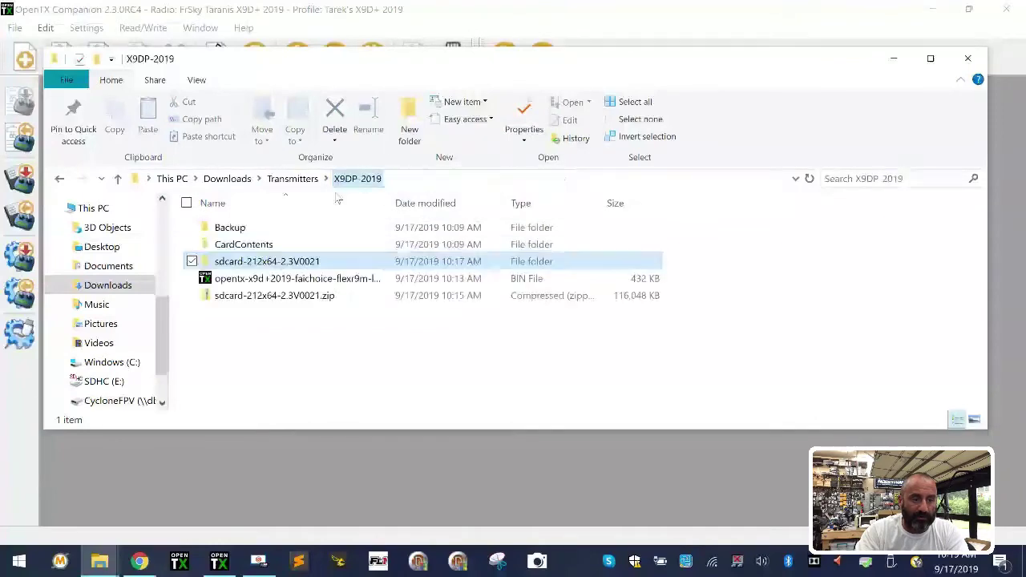
right_click(250, 267)
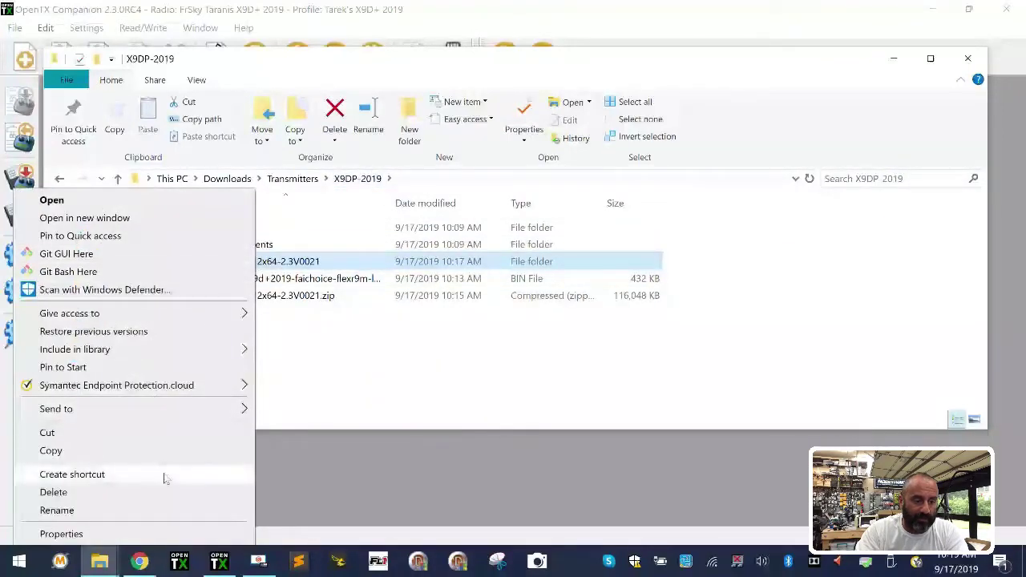
click(61, 534)
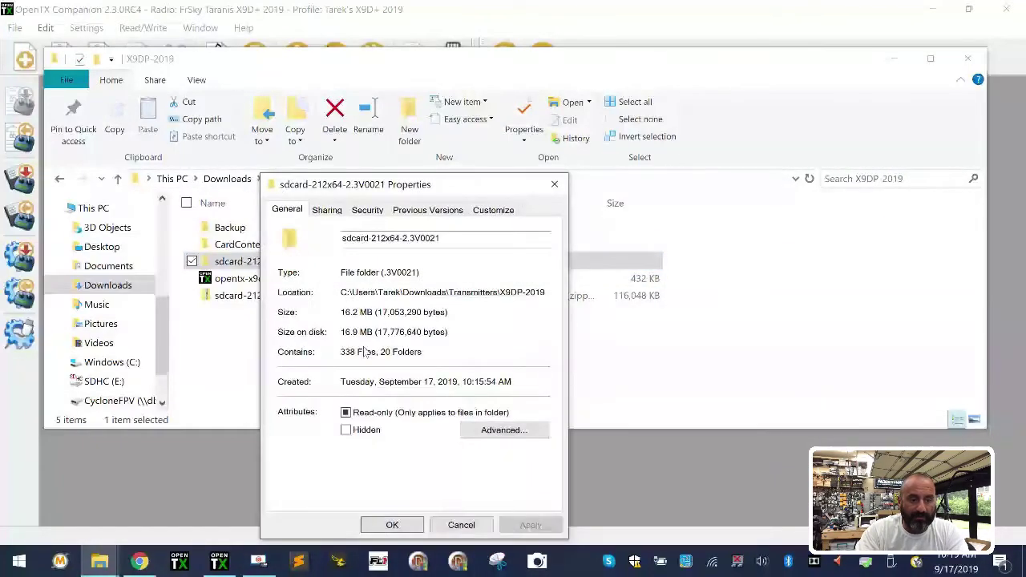
click(476, 527)
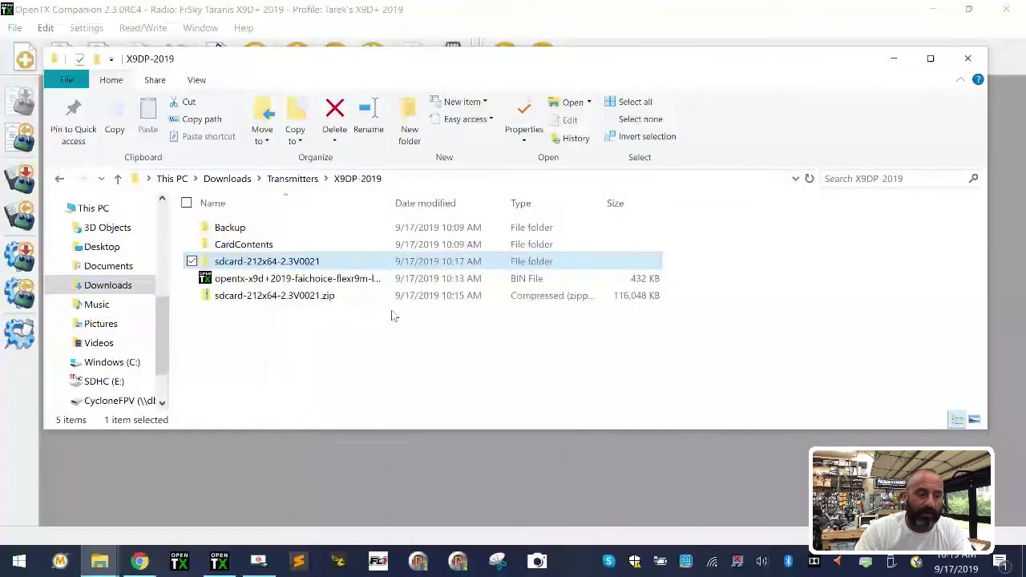
Step: Copy all the folders and the opentx.sdcard.version file from sdcard-212x64-2.3V0021 into the CardContents folder of X9DP-2019
double_click(297, 264)
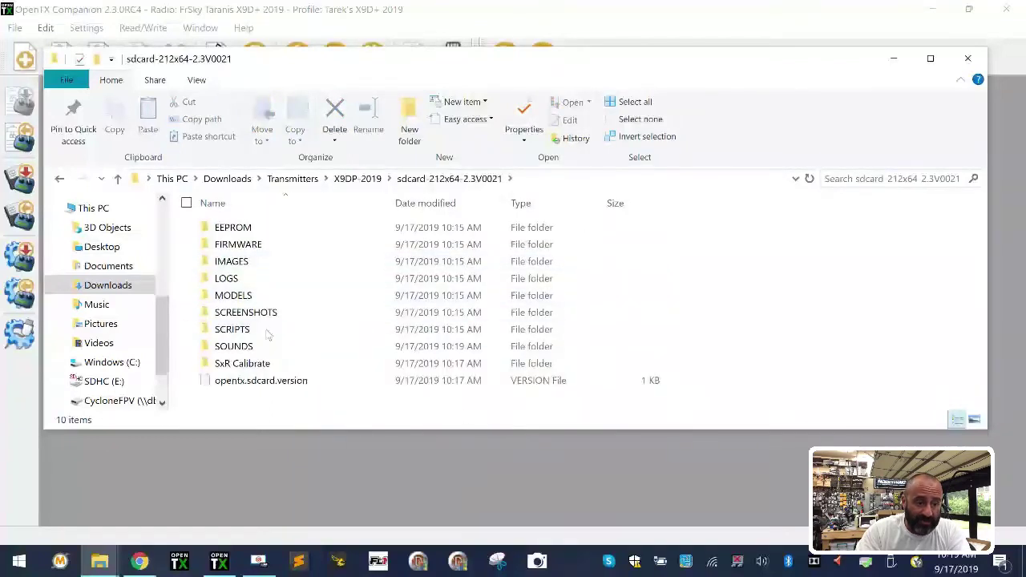
click(242, 230)
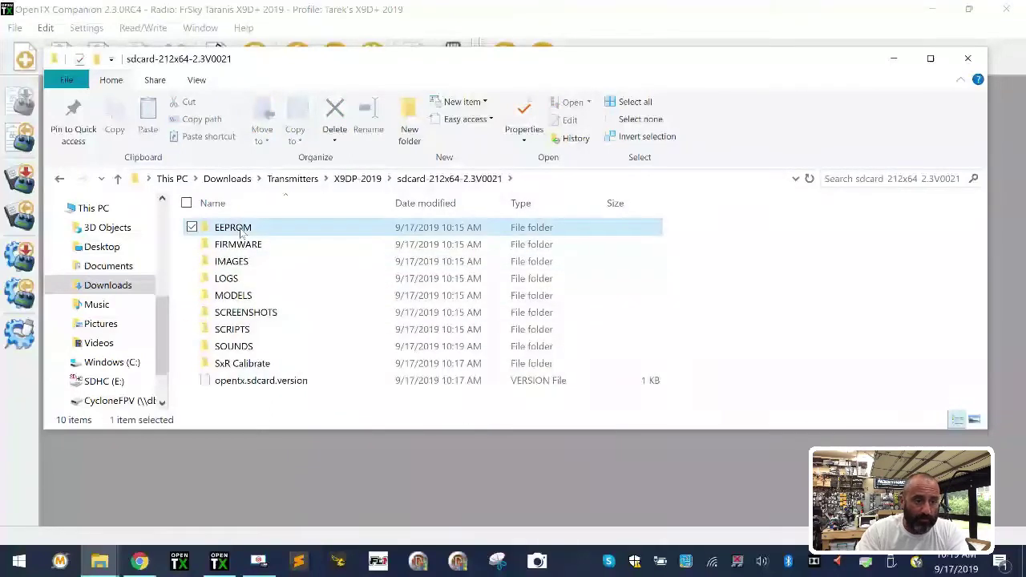
shift+click(241, 381)
right_click(253, 295)
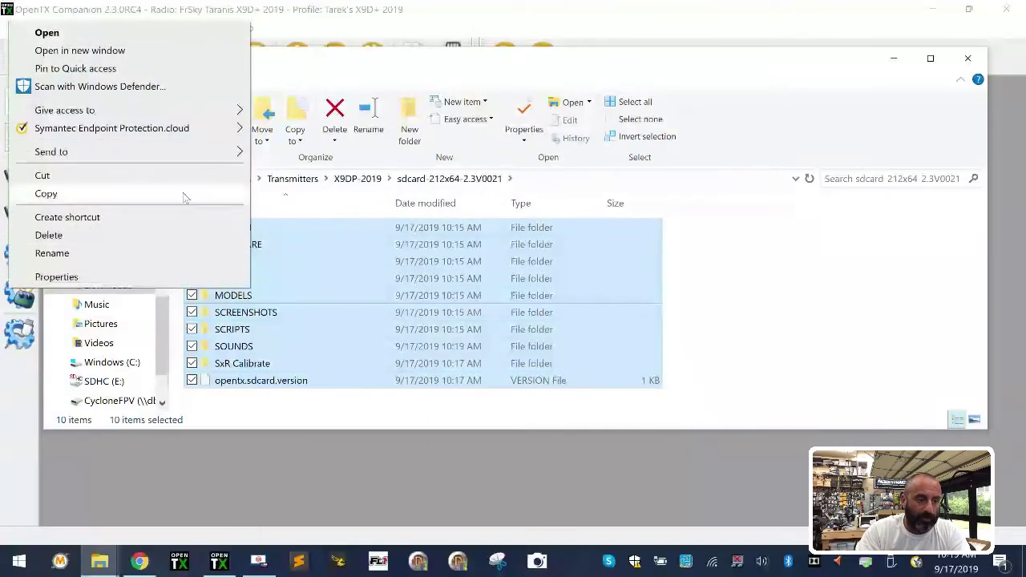
click(244, 195)
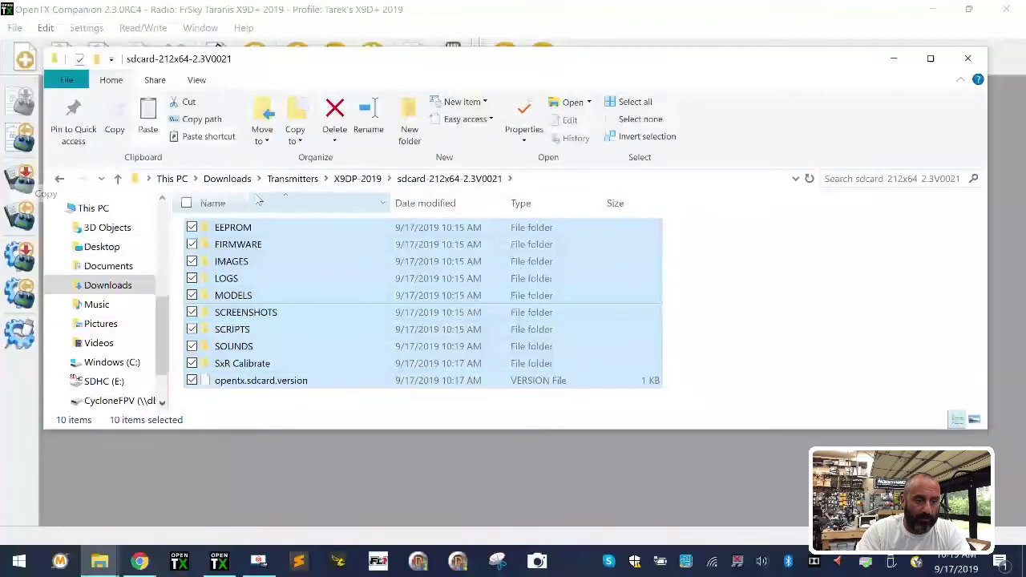
click(360, 178)
double_click(236, 246)
right_click(260, 255)
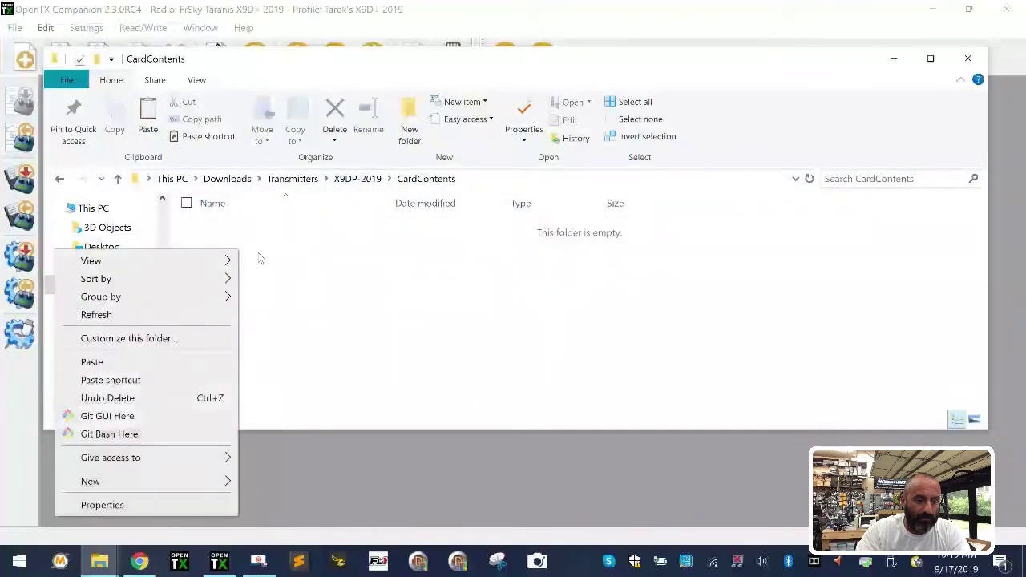
click(193, 362)
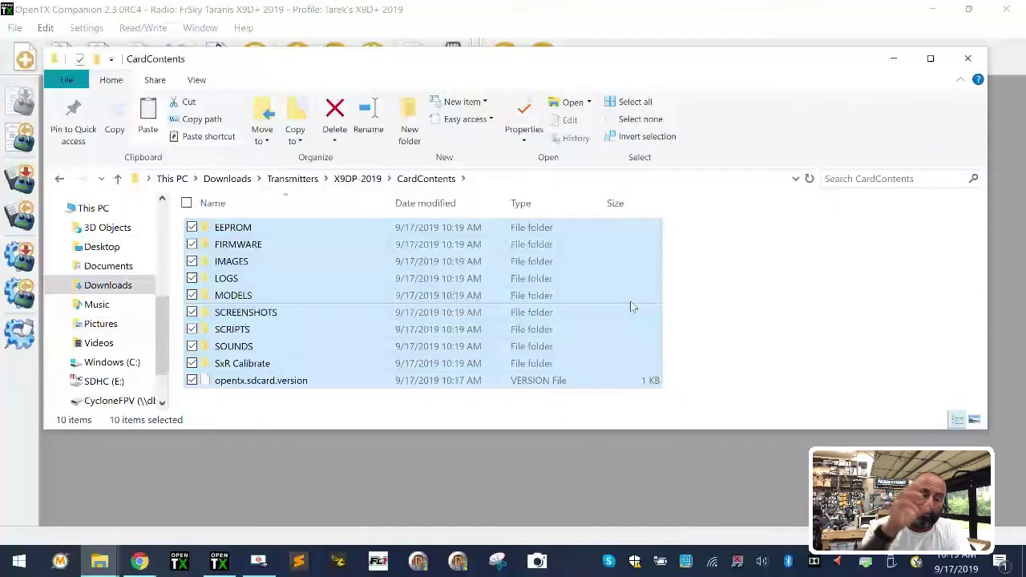
click(777, 279)
drag(318, 69, 373, 64)
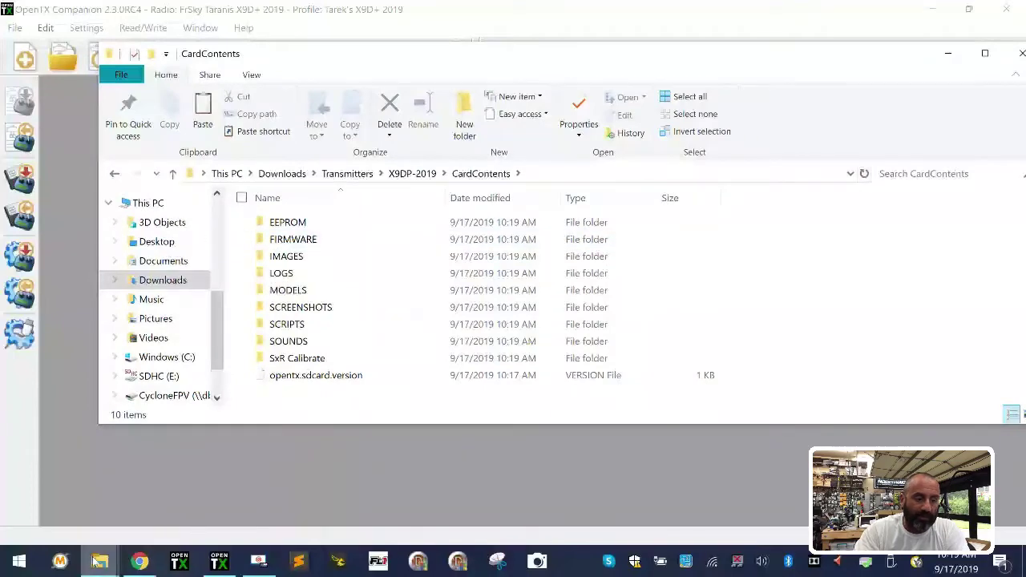
Step: In the other X9DP-2019 window, rename the downloaded OpenTX firmware BIN file as OTX-091719.bin
mouse_move(100, 561)
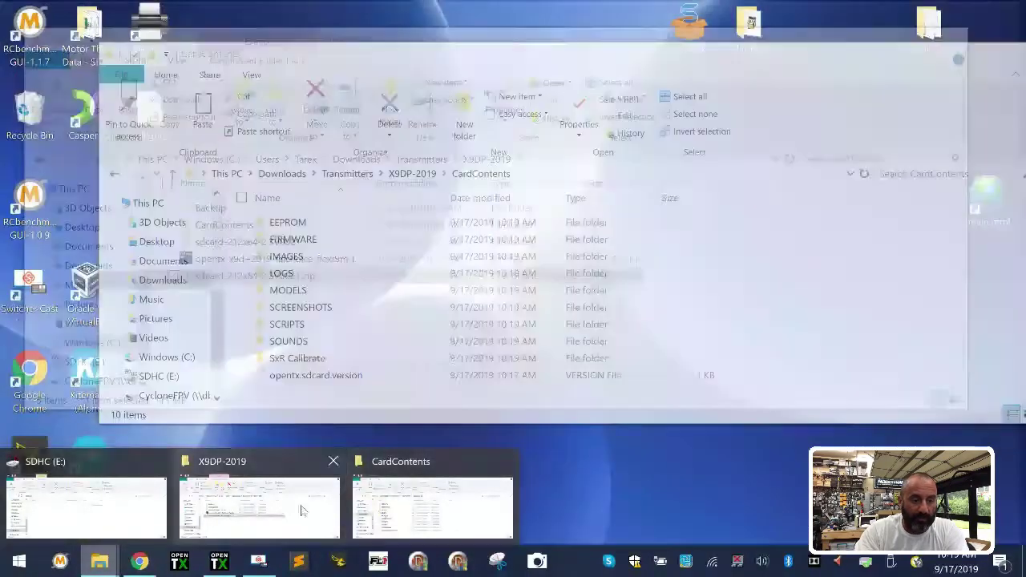
click(302, 511)
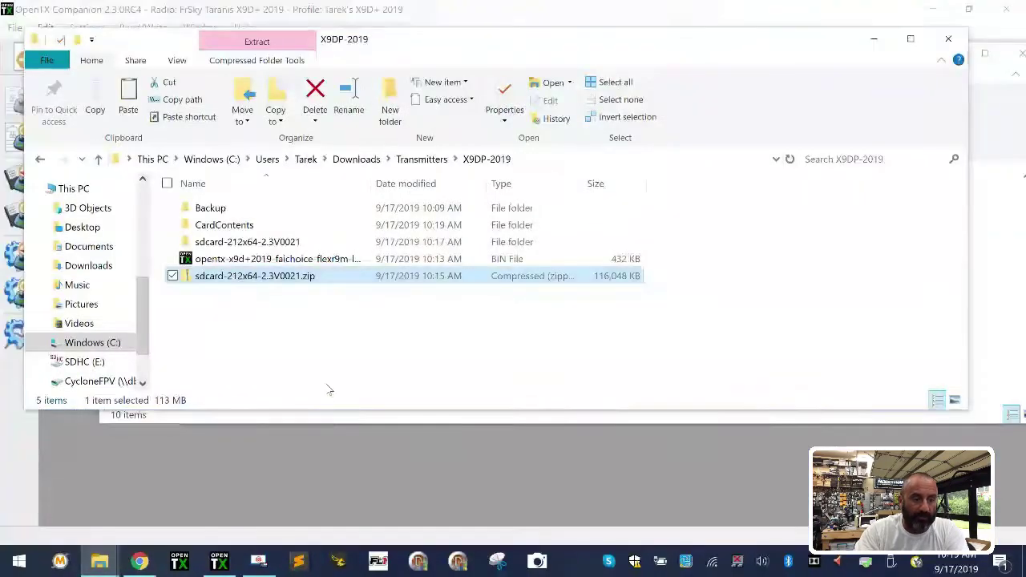
click(220, 262)
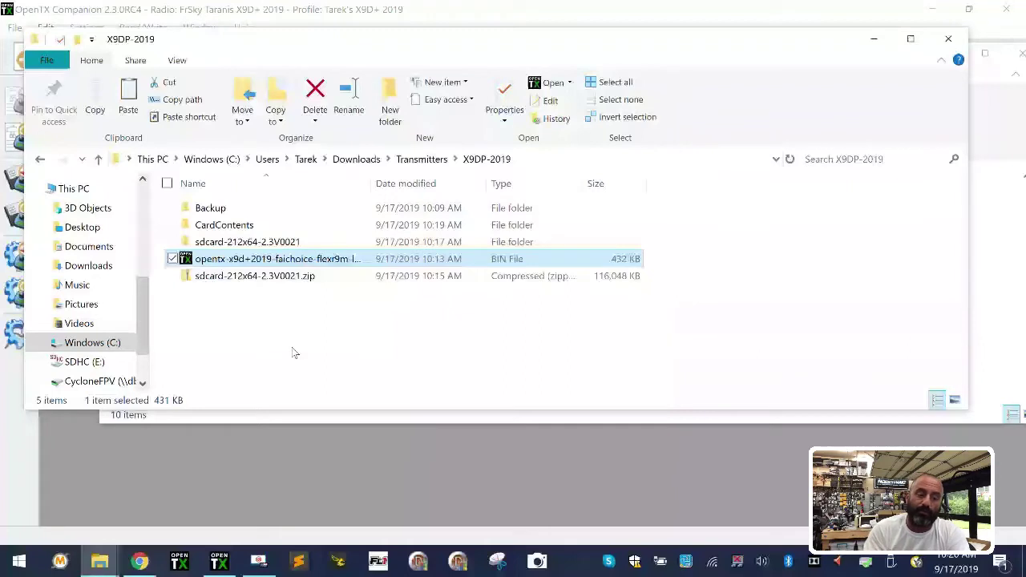
click(274, 259)
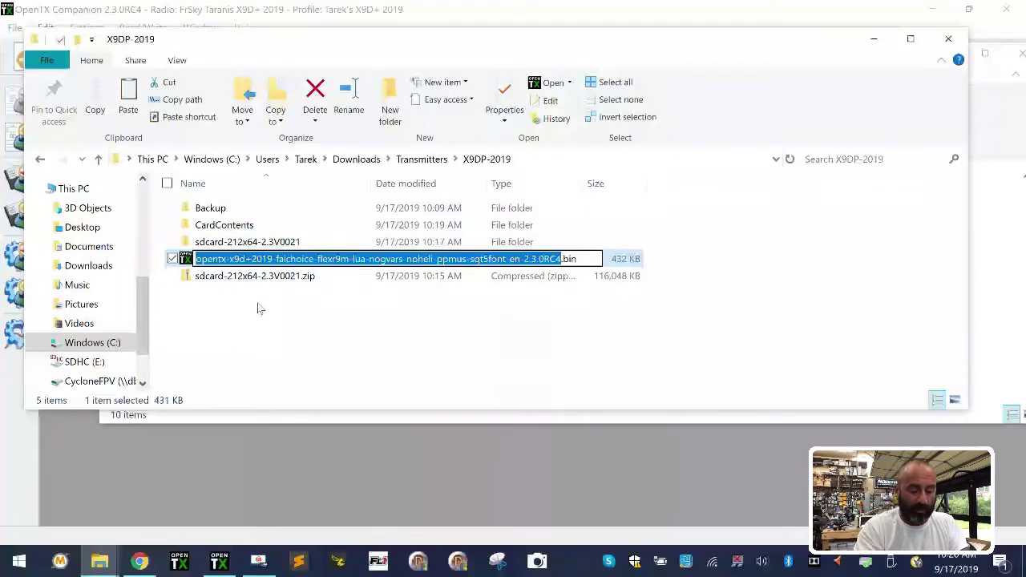
text(opentc)
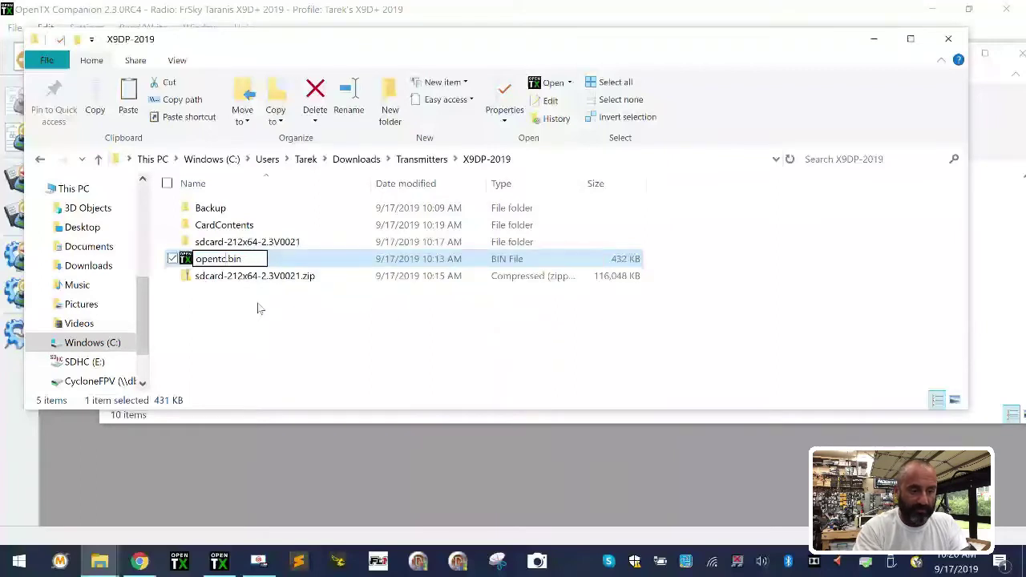
key(BackSpace)
key(BackSpace)
key(BackSpace)
key(BackSpace)
key(BackSpace)
key(BackSpace)
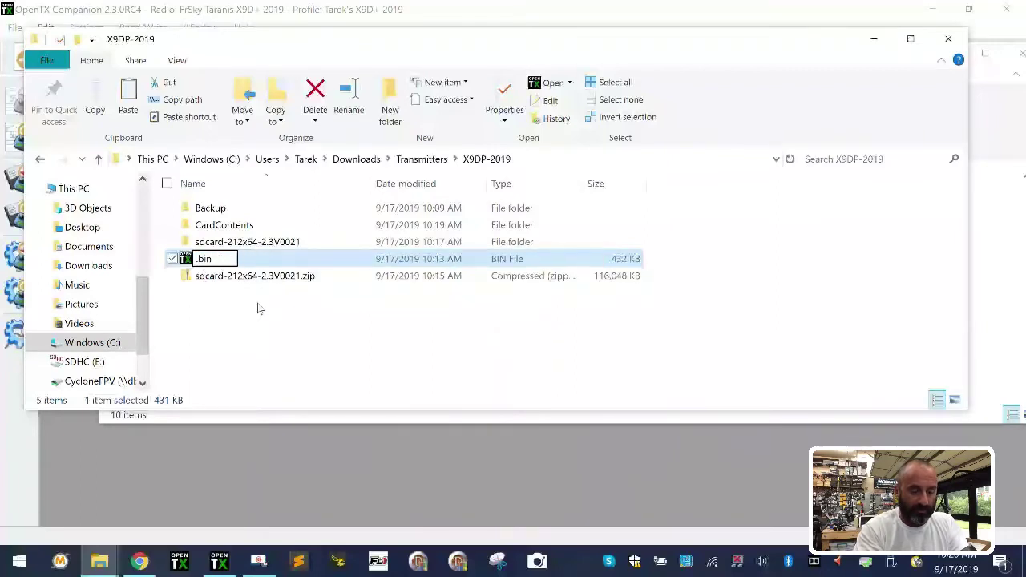
text(OTX)
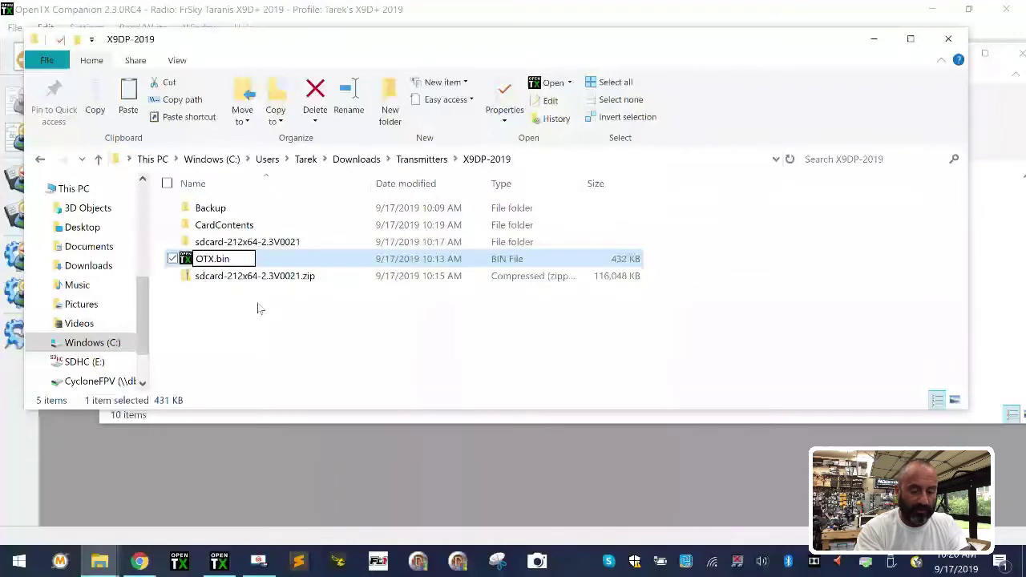
text( 09)
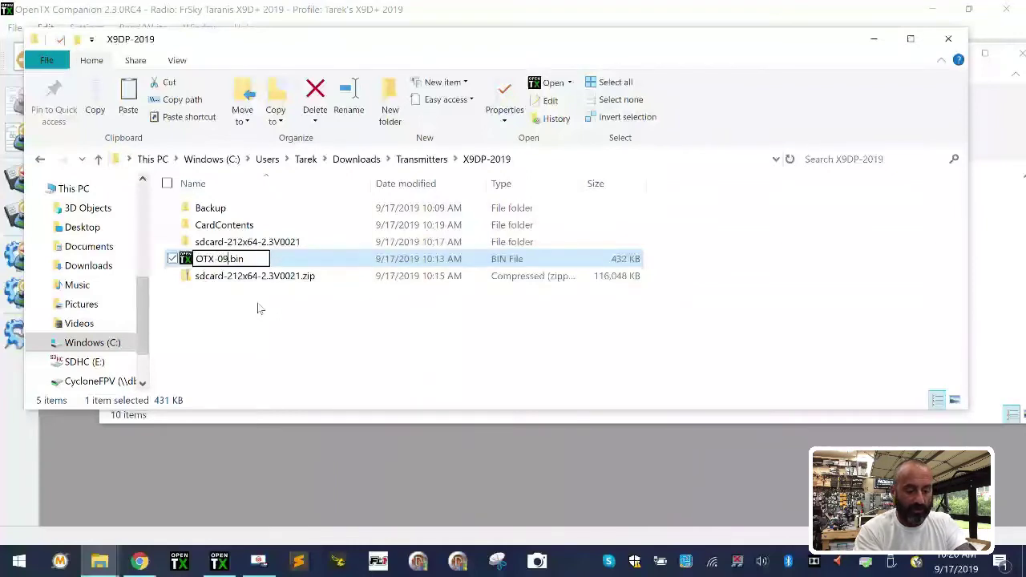
text(1719)
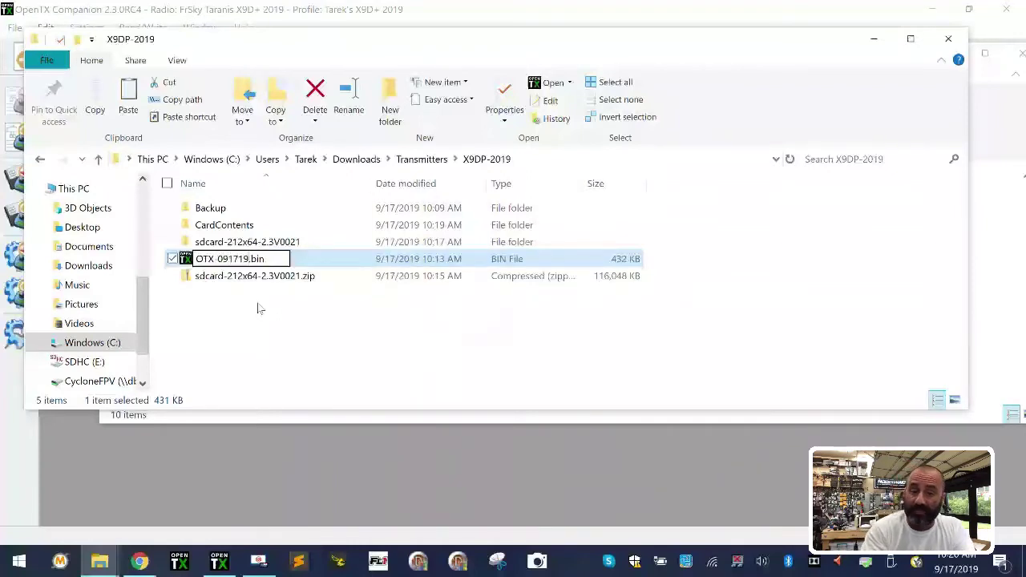
key(Return)
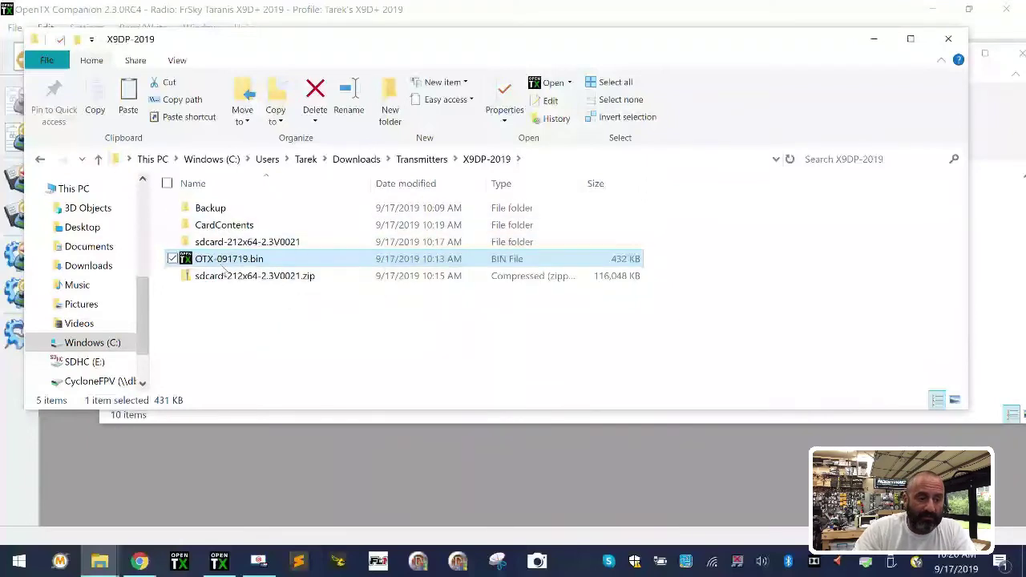
Step: Copy OTX-091719.bin and create a folder named RadioFW inside the FIRMWARE folder of CardContents
right_click(222, 258)
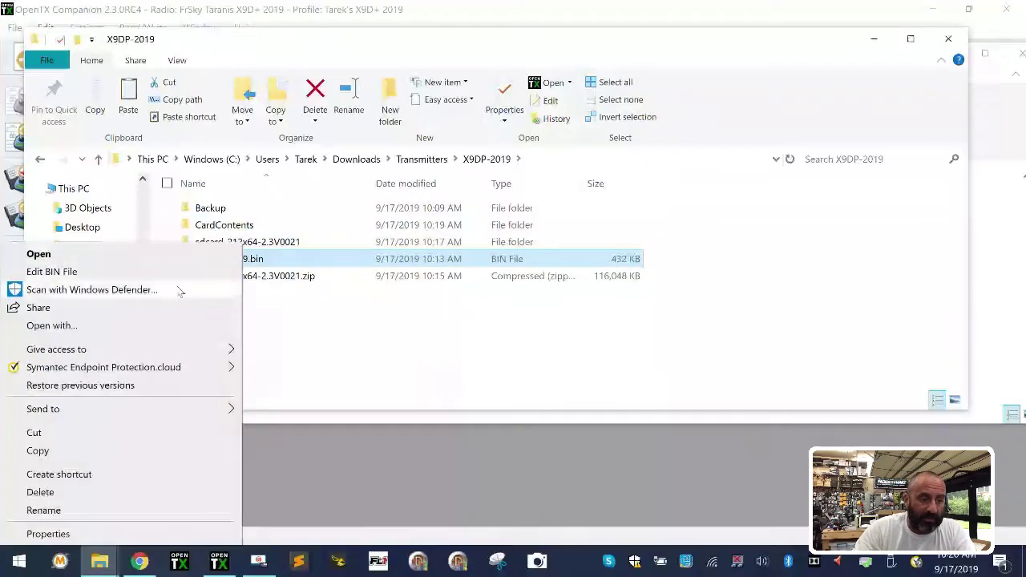
click(142, 431)
double_click(231, 226)
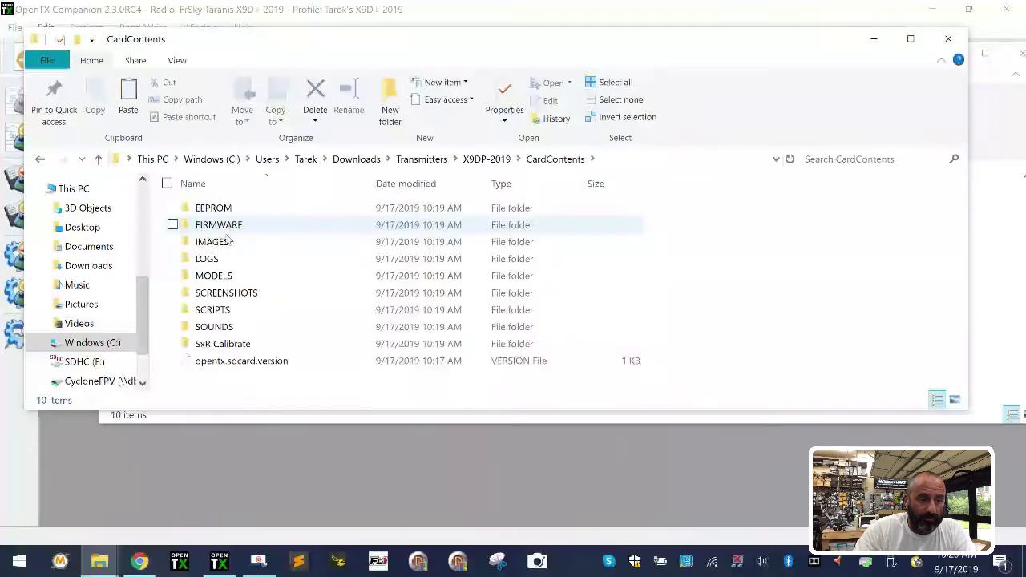
double_click(230, 223)
right_click(238, 262)
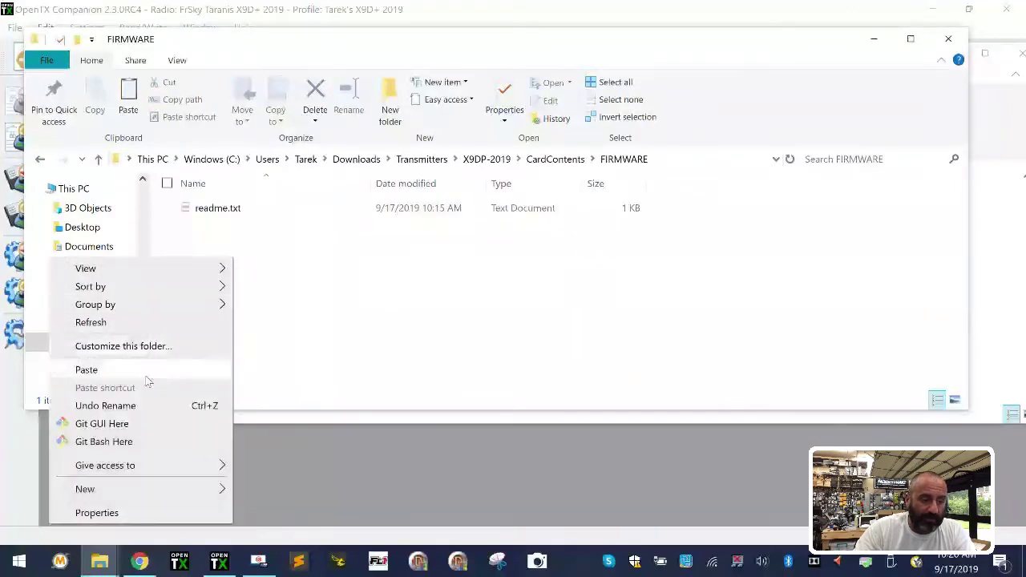
mouse_move(138, 488)
click(433, 285)
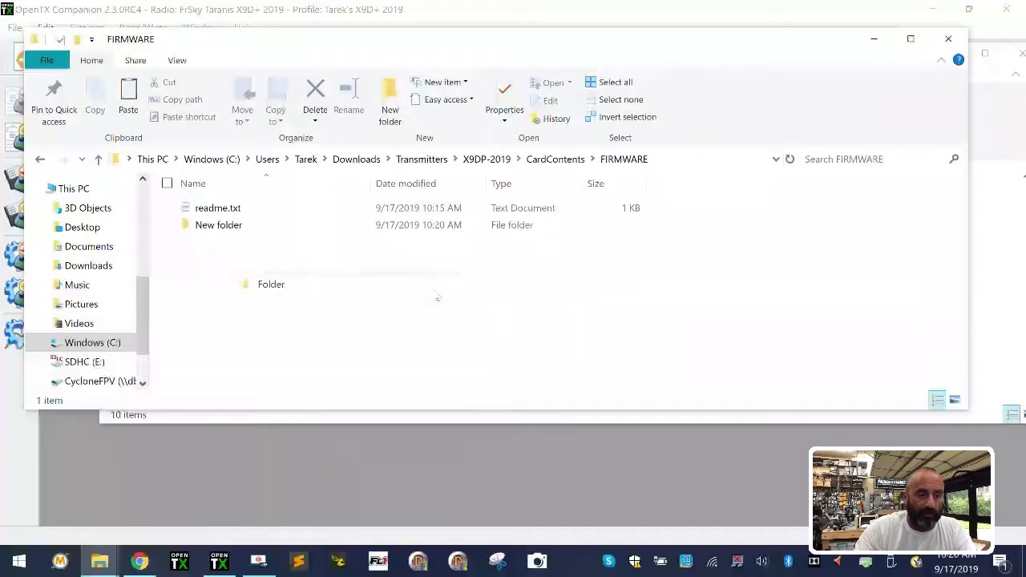
text(Radio)
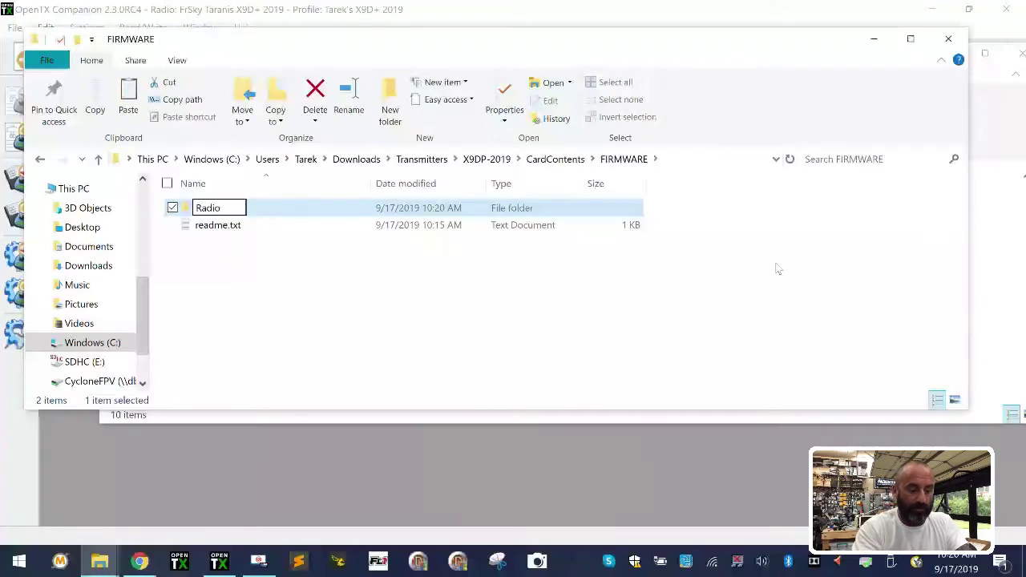
text(FW)
key(Return)
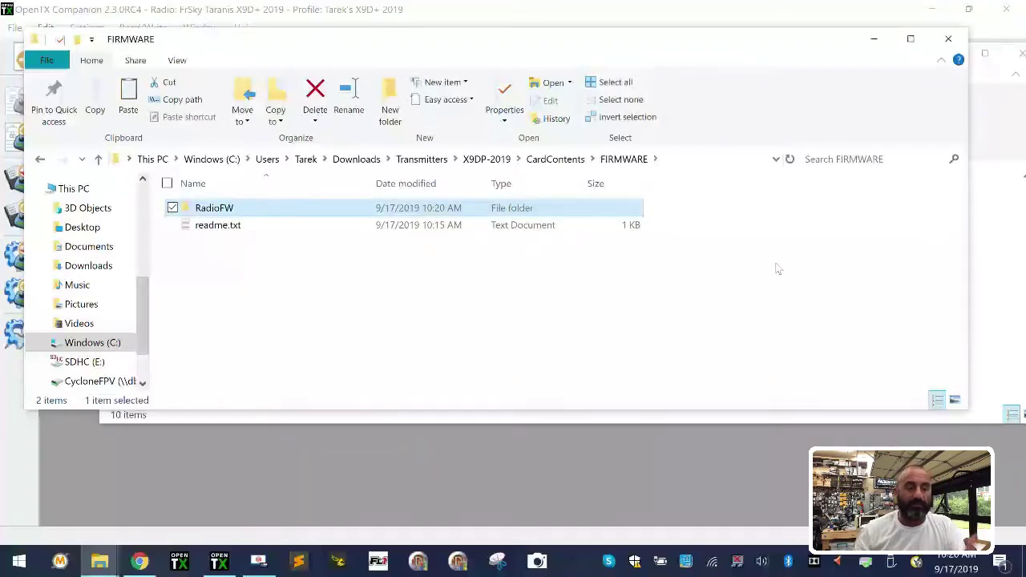
Step: Paste OTX-091719.bin into the RadioFW folder and go back to the CardContents folder
double_click(249, 209)
right_click(247, 221)
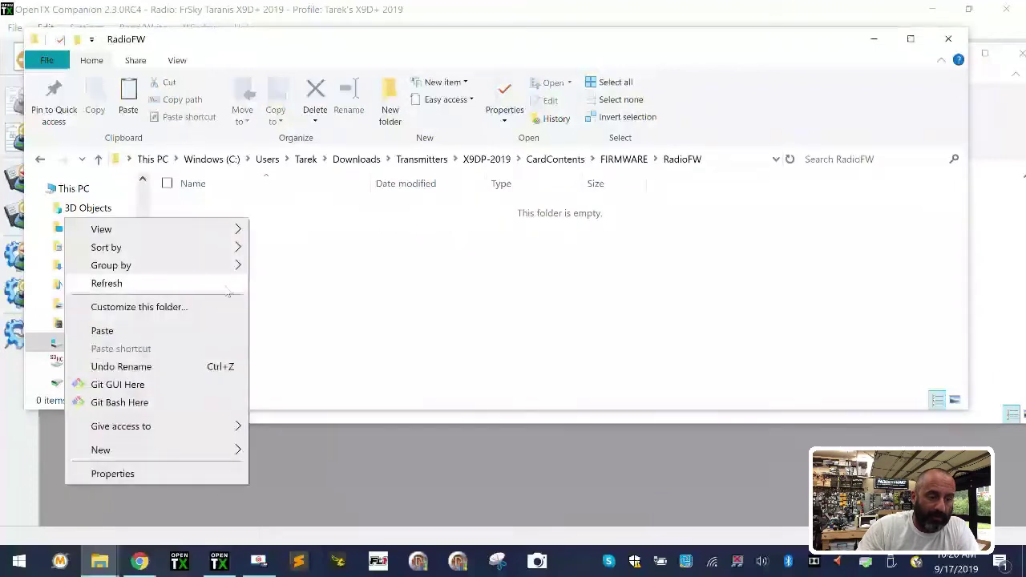
click(167, 331)
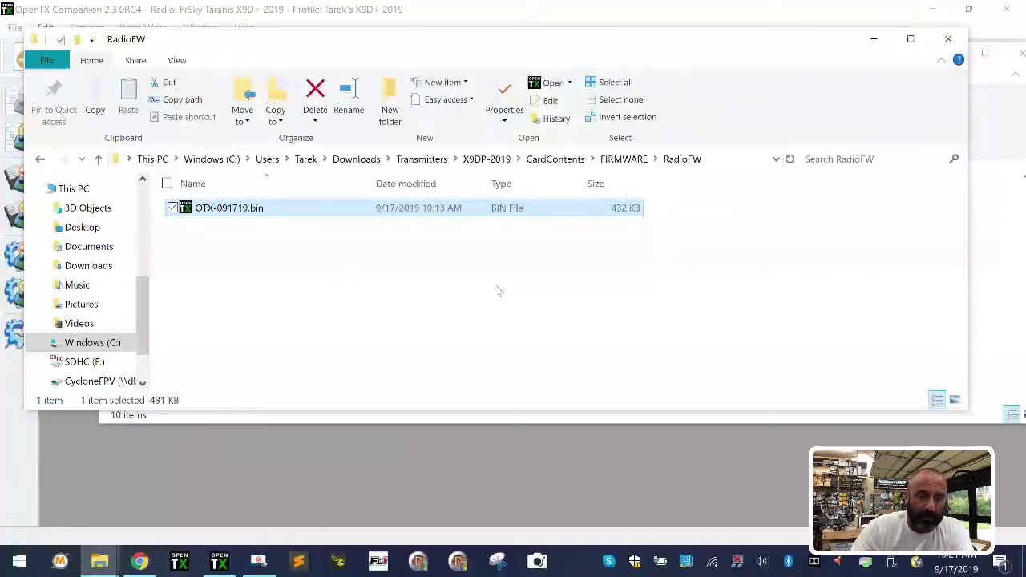
click(611, 161)
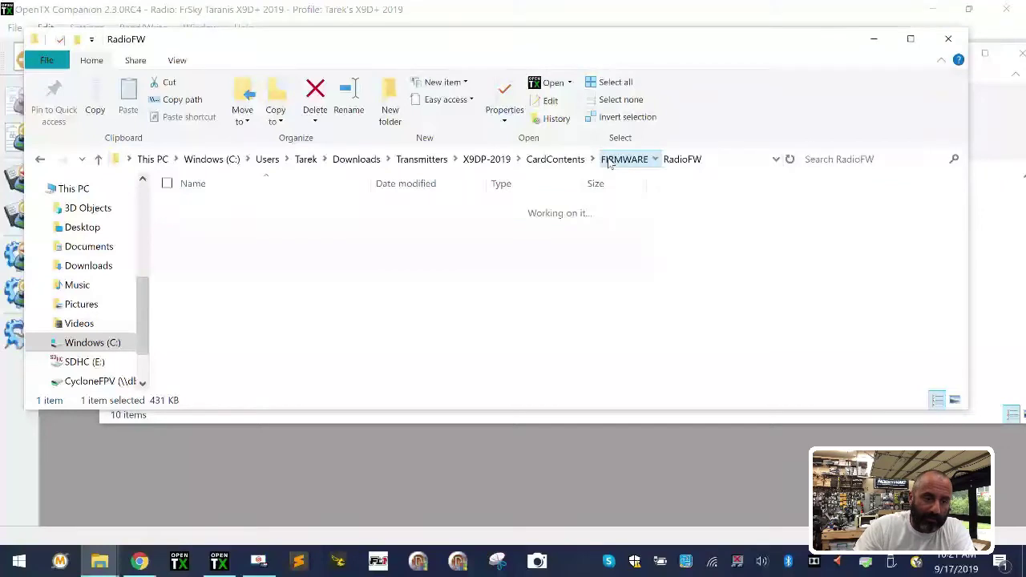
click(547, 160)
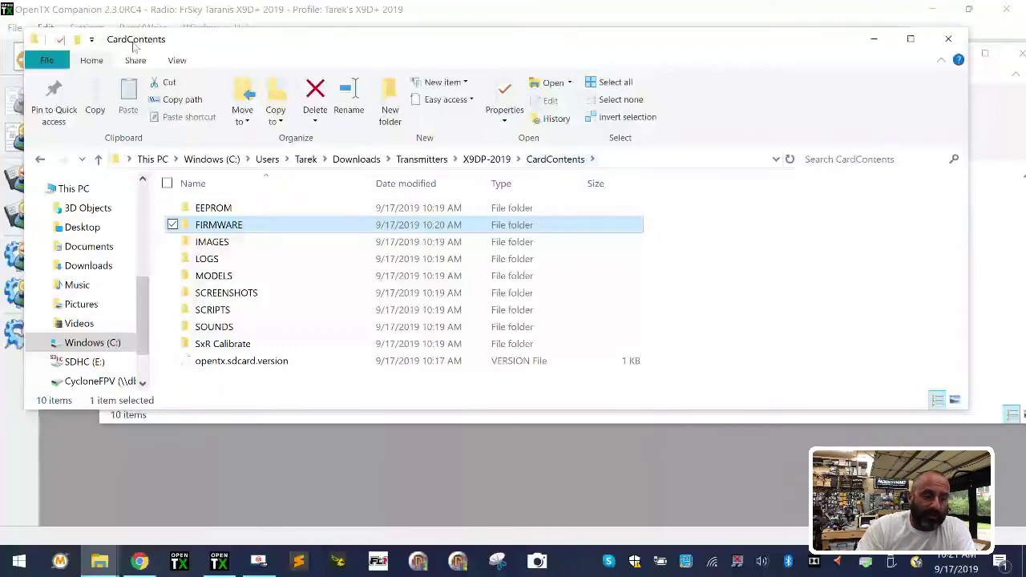
click(213, 208)
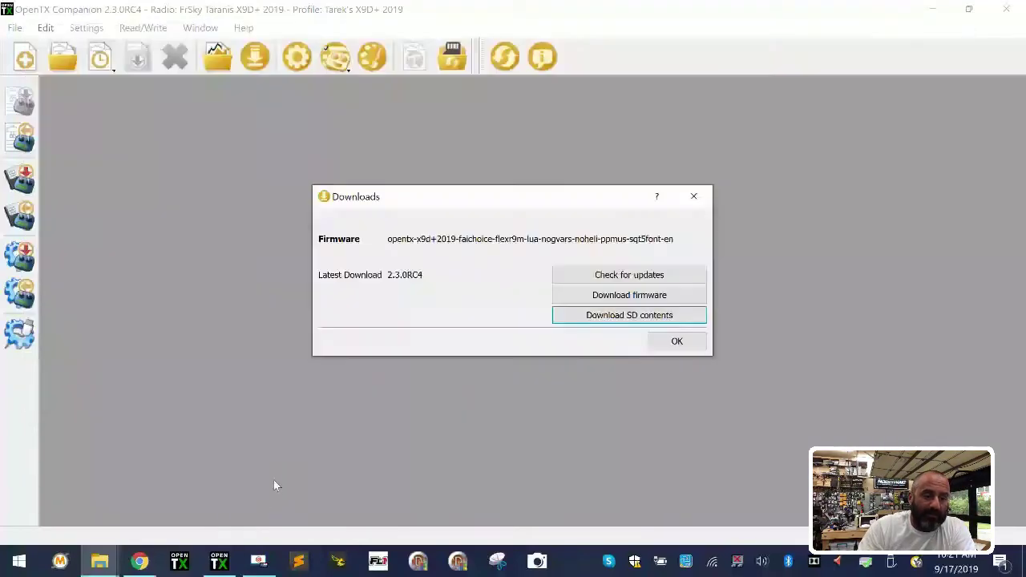
Step: Switch to the FrSky Taranis X9D Plus 2019 page in Chrome and download the ISRM V1.1.3 and OpenTx v2.3.0 firmware
click(140, 562)
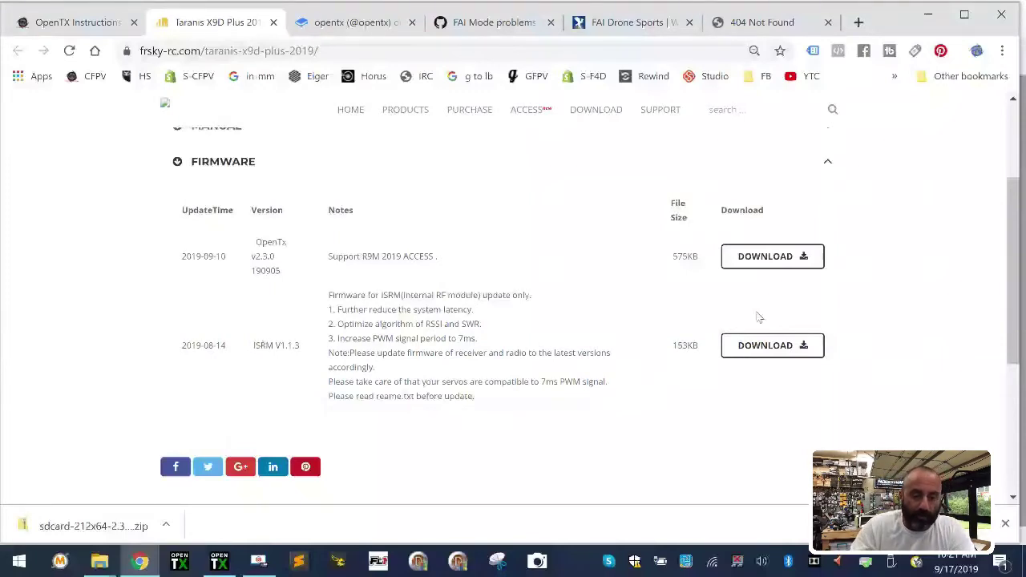
click(733, 346)
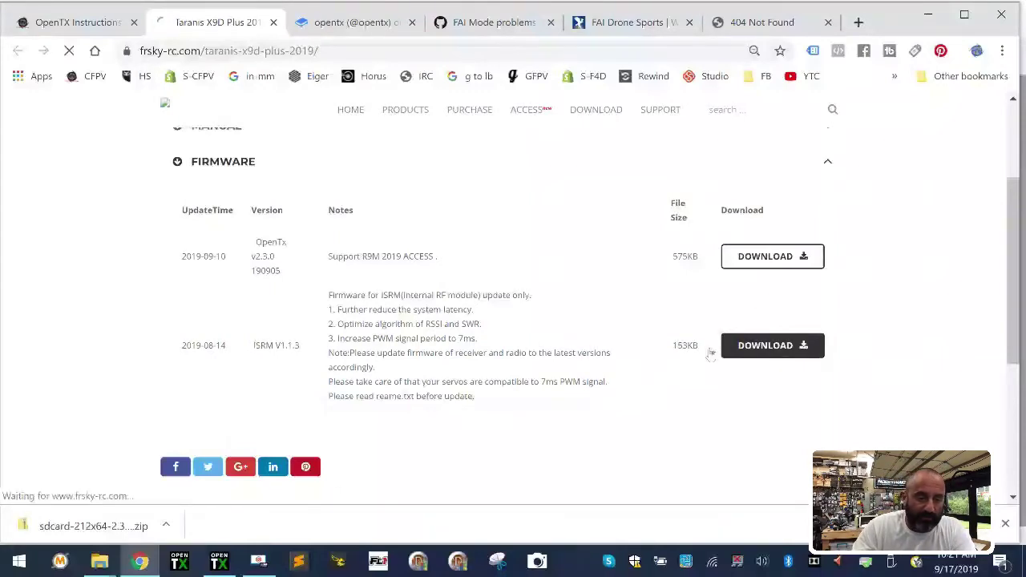
click(762, 258)
mouse_move(114, 564)
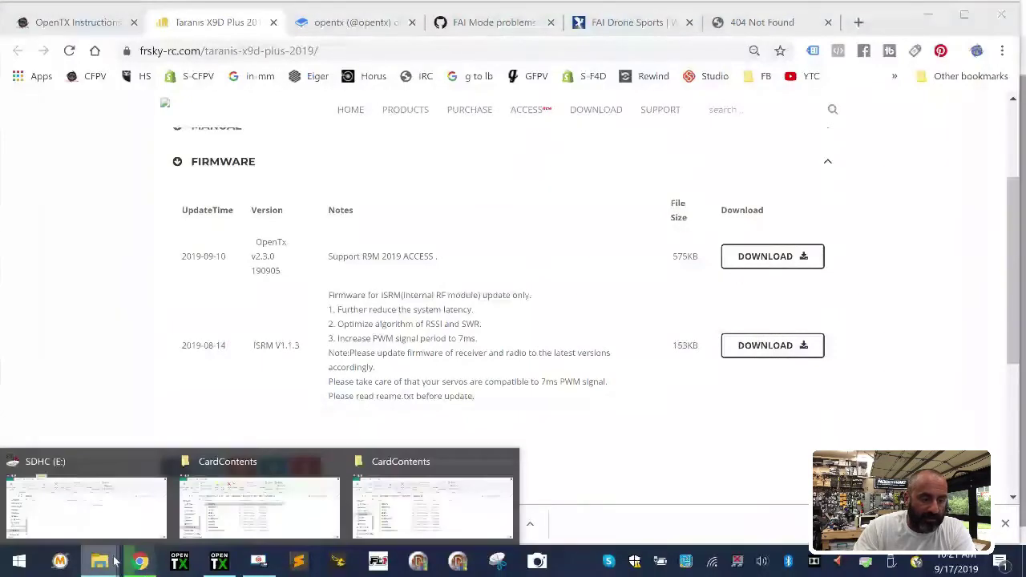
Step: Switch to the SDHC (E:) File Explorer window, open Downloads, and cut FW-X9DP2019-ISRM-V1.1.3.zip and FW-X9DP2019-20190905.zip
click(119, 518)
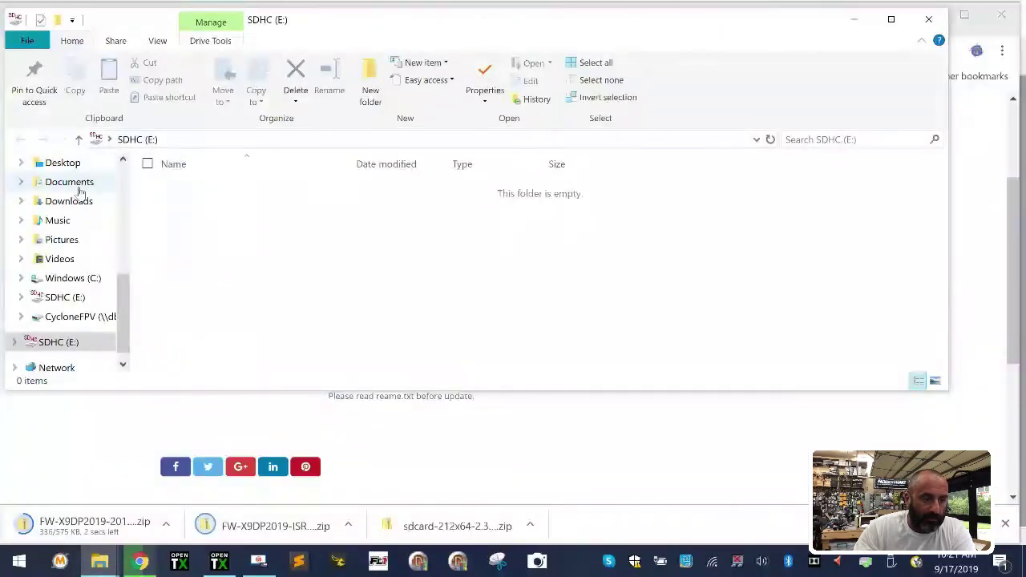
click(76, 201)
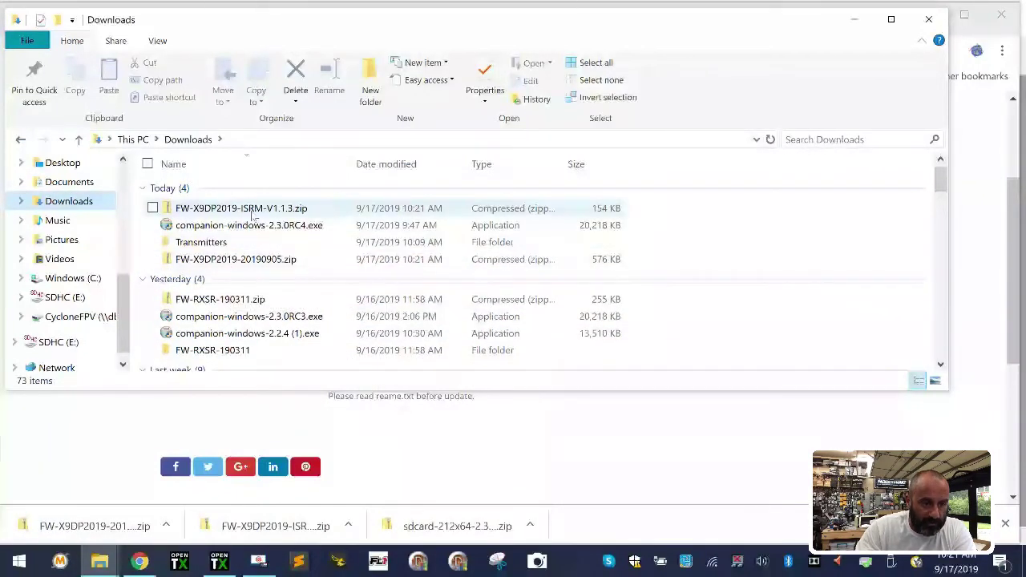
click(245, 261)
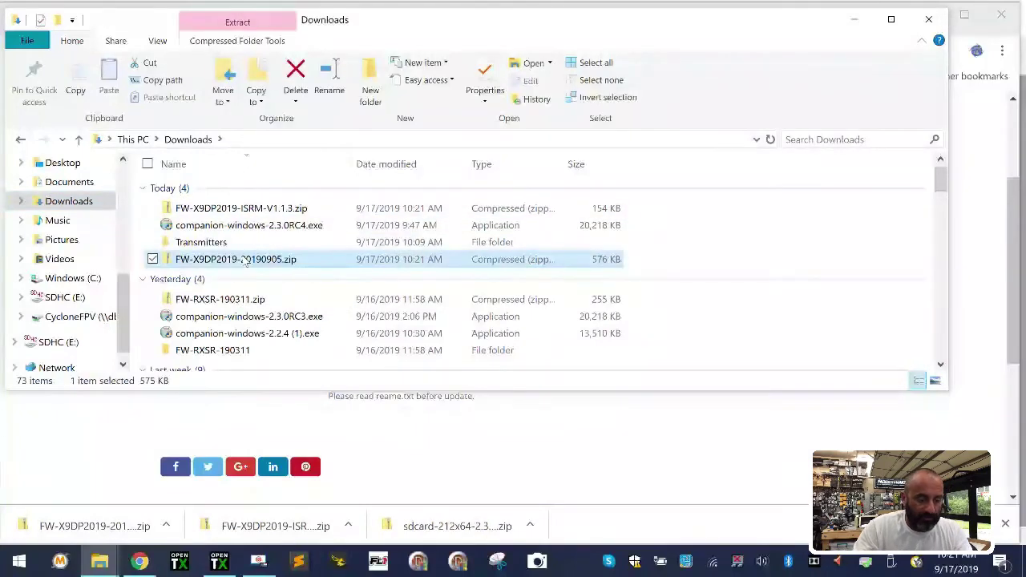
ctrl+click(261, 210)
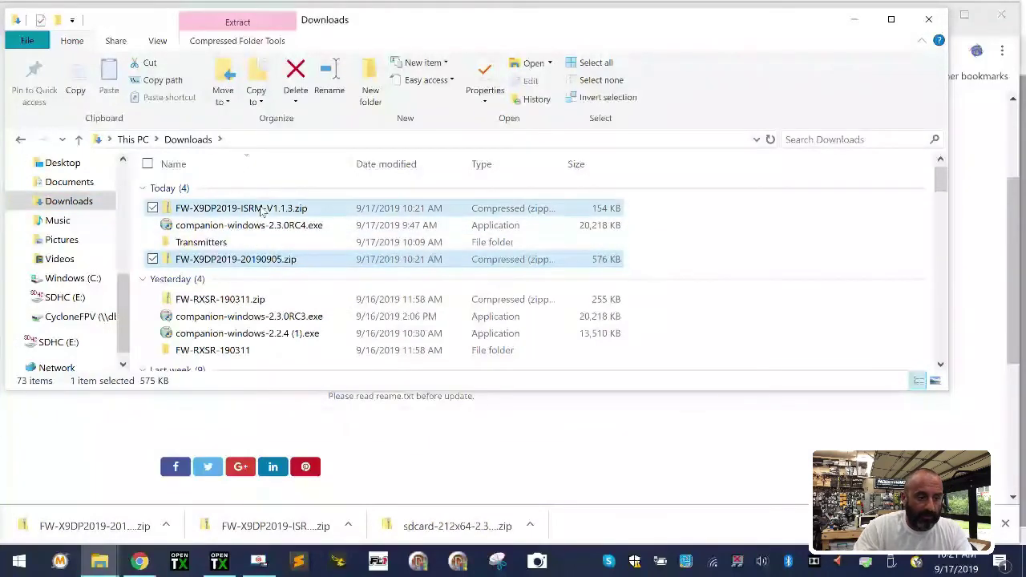
right_click(261, 210)
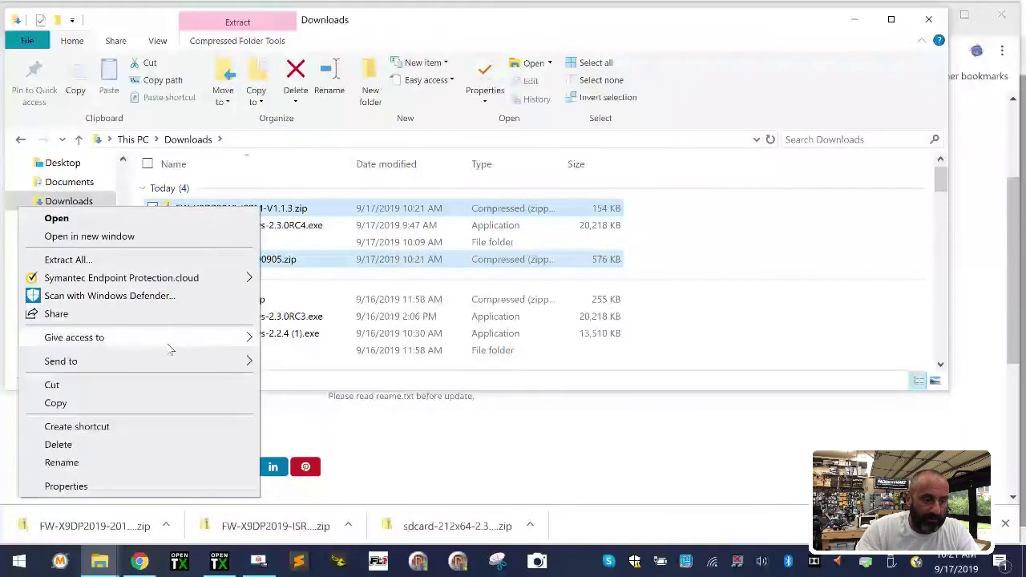
click(165, 398)
Step: Paste the two cut firmware archives into the X9DP-2019 folder inside Transmitters
double_click(210, 242)
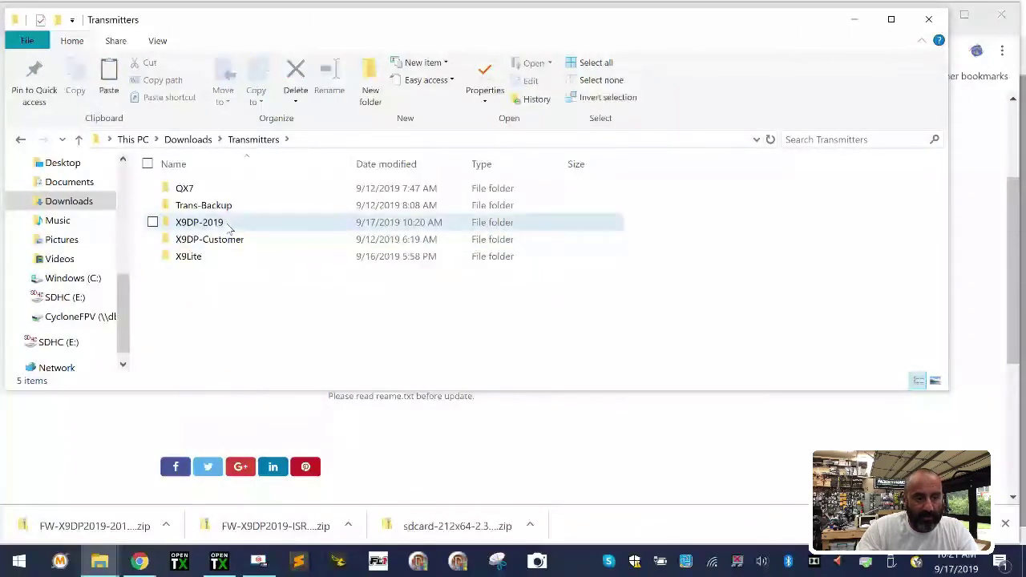
double_click(229, 225)
right_click(241, 290)
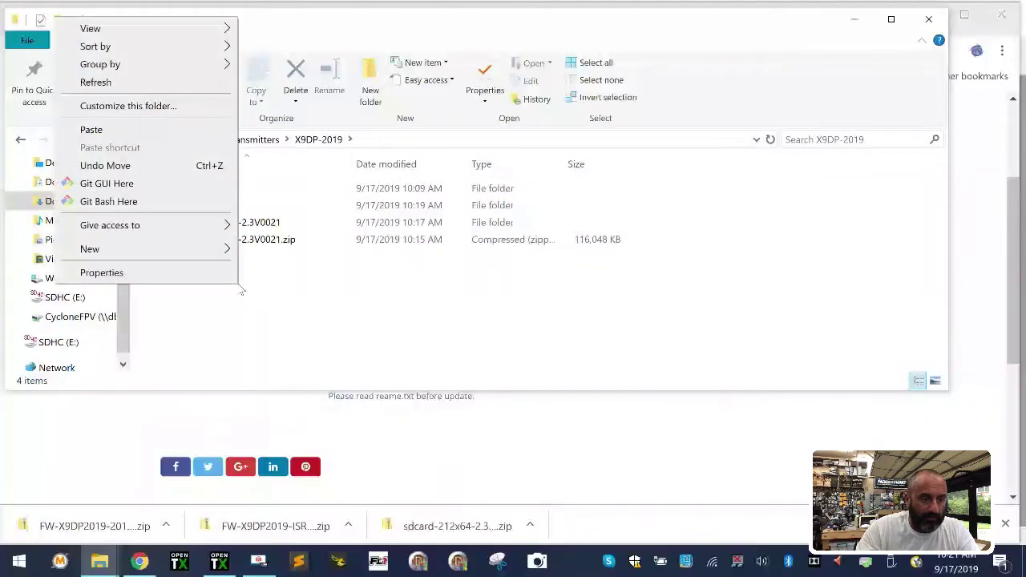
click(190, 129)
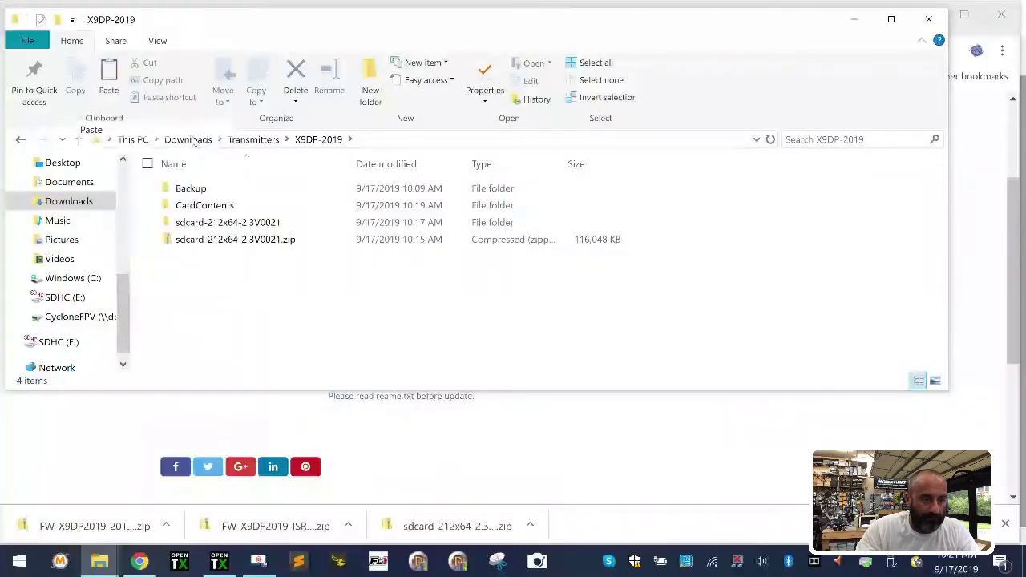
click(279, 345)
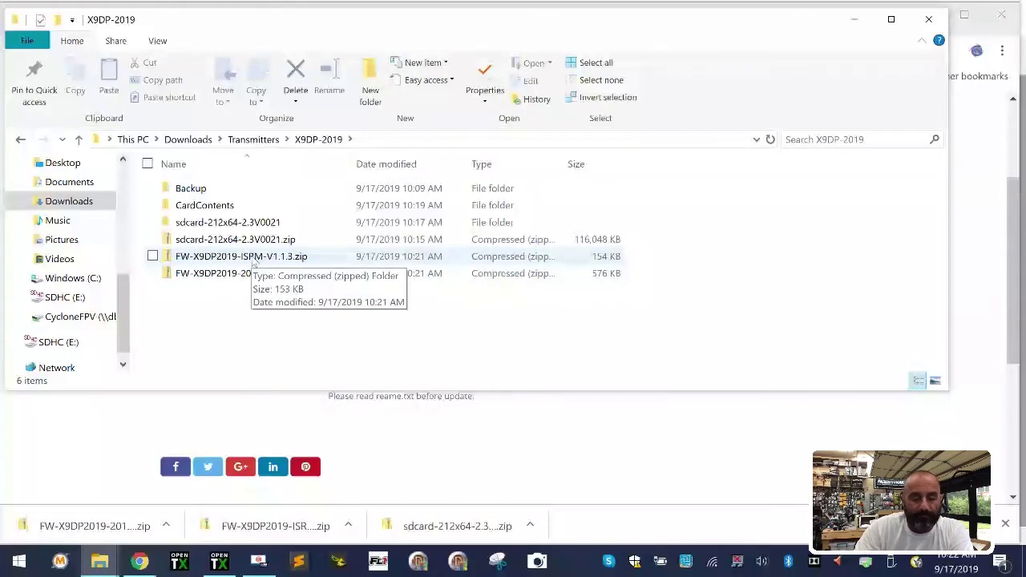
Step: Extract FW-X9DP2019-ISRM-V1.1.3.zip into its own folder in X9DP-2019, without showing the extracted files when complete
right_click(254, 261)
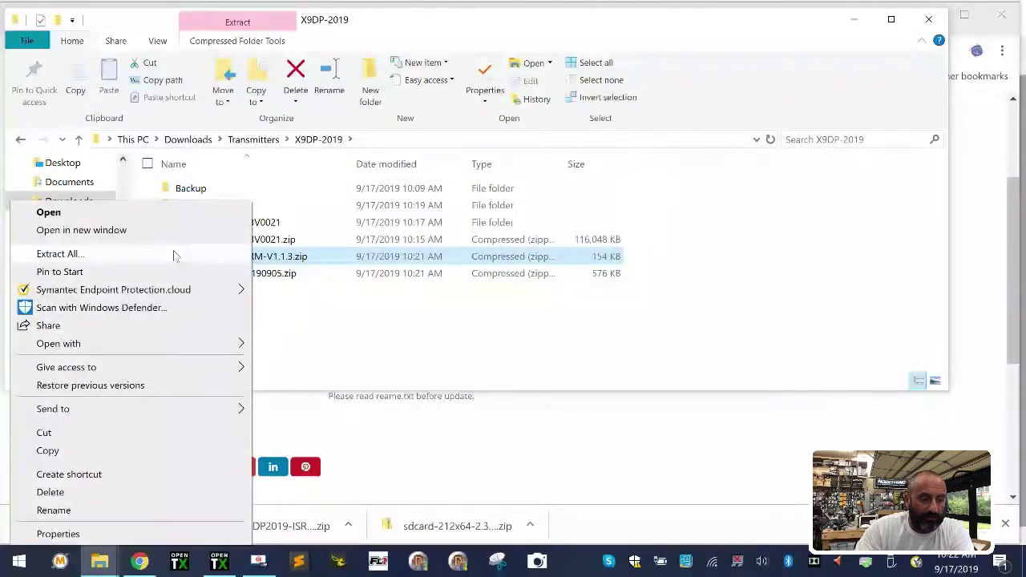
click(173, 250)
click(342, 249)
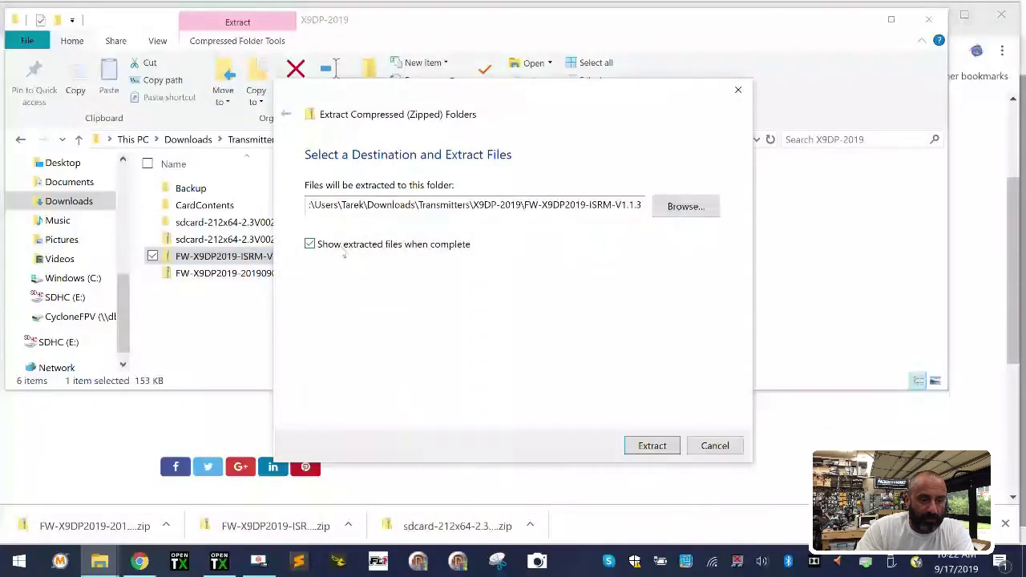
click(652, 446)
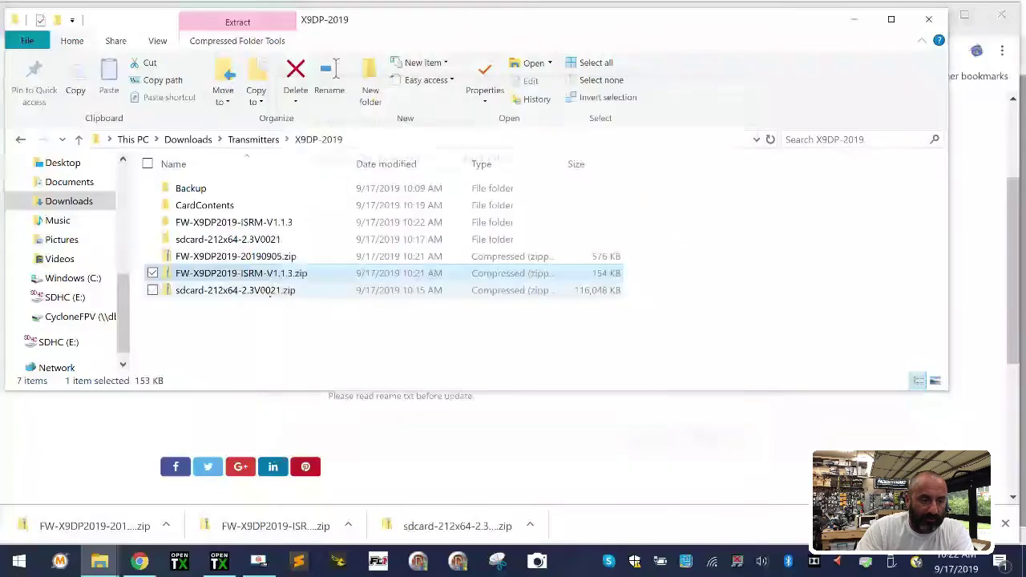
click(204, 320)
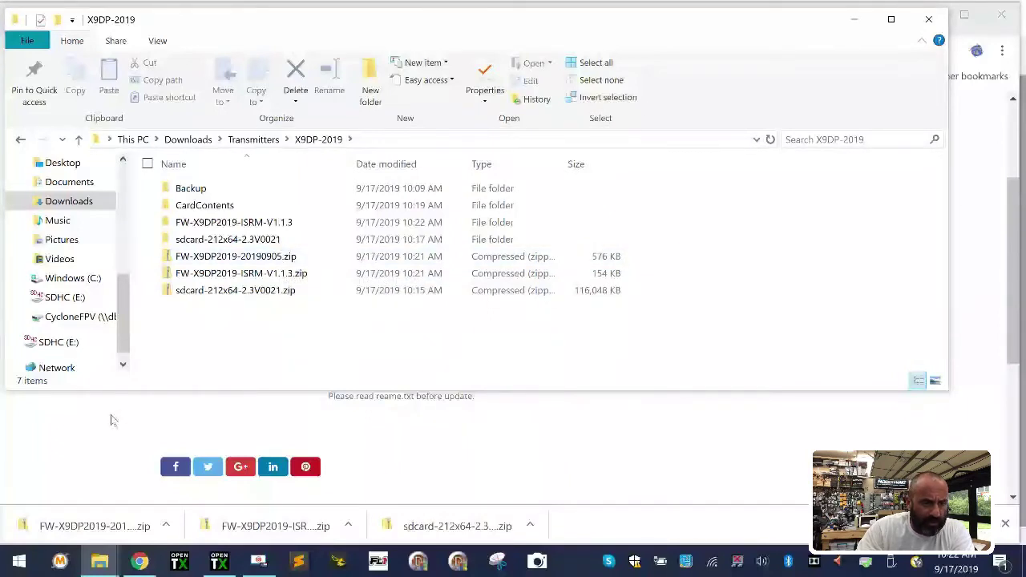
key(alt+Tab)
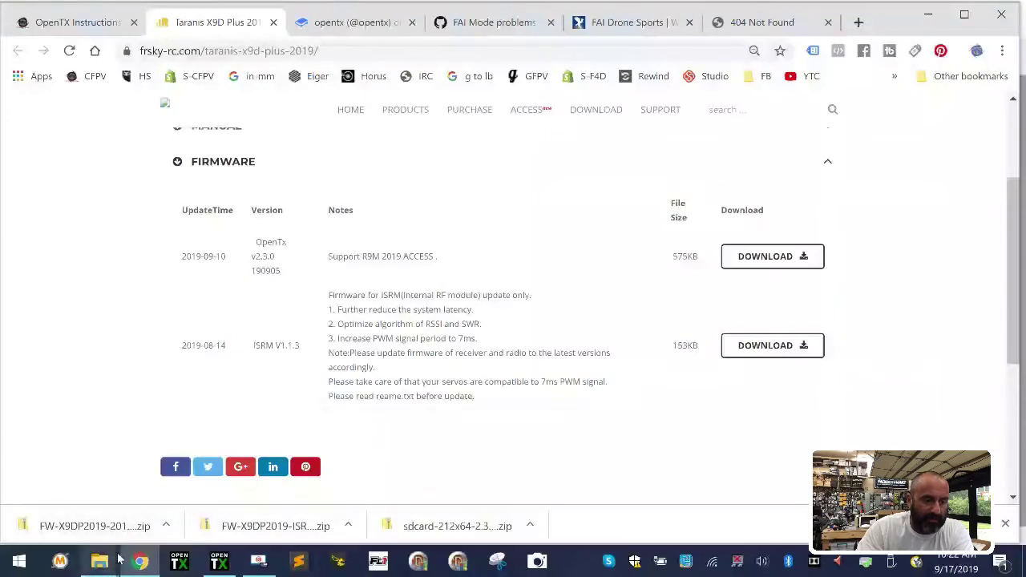
click(264, 526)
click(146, 533)
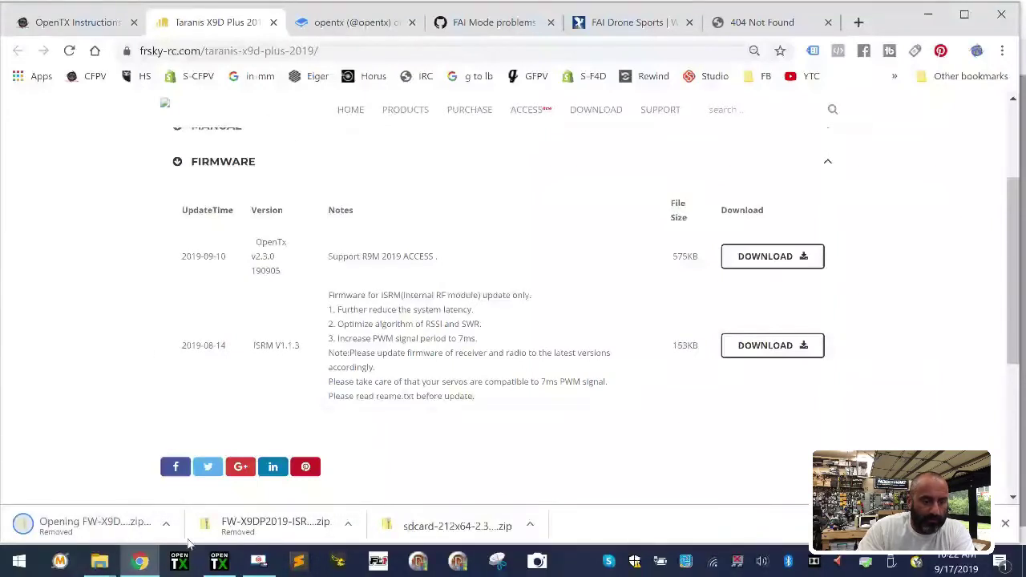
Step: In the X9DP-2019 File Explorer window, extract FW-X9DP2019-20190905.zip into its own folder and clear the selection
mouse_move(99, 562)
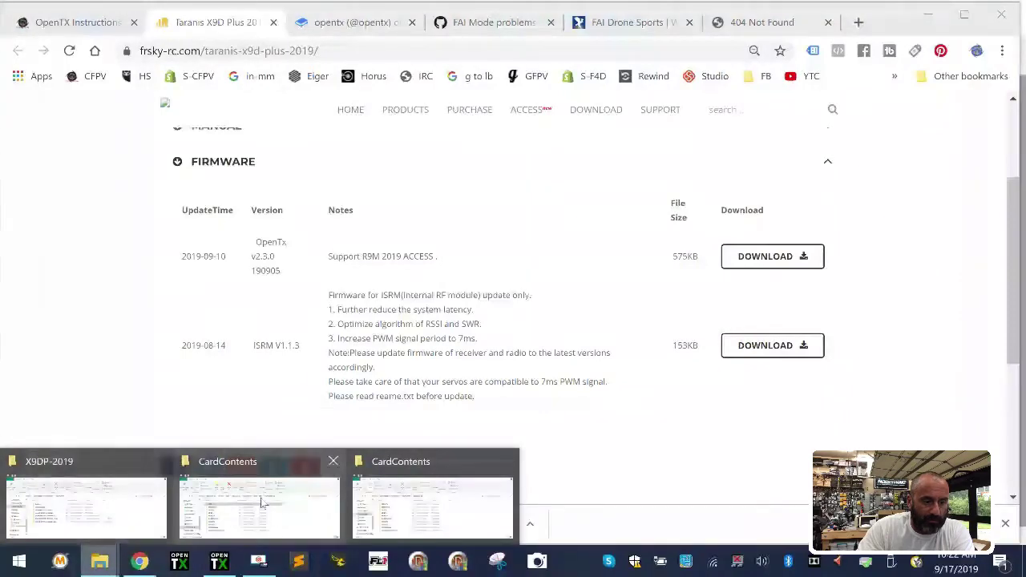
click(120, 510)
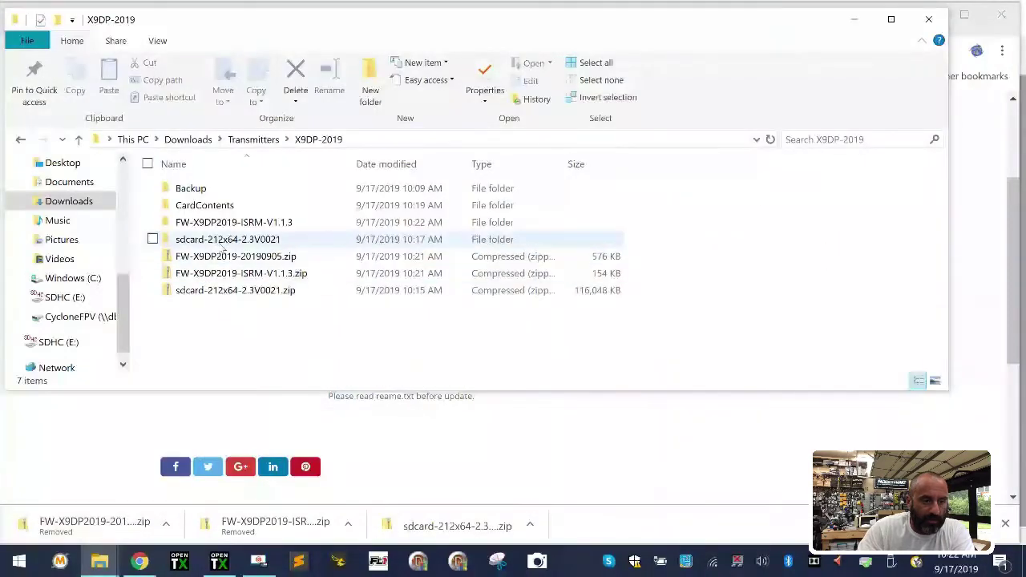
right_click(241, 257)
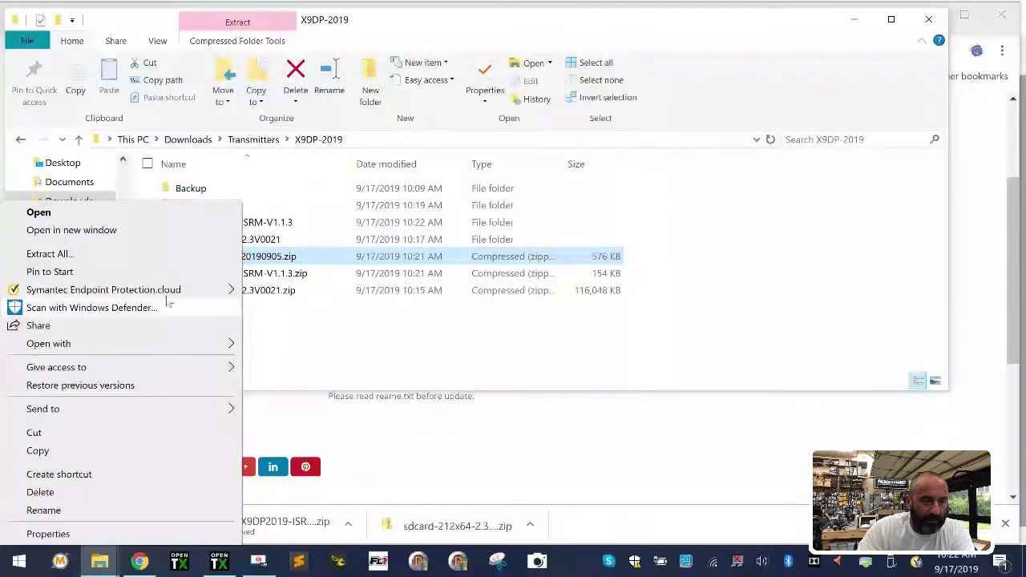
click(160, 253)
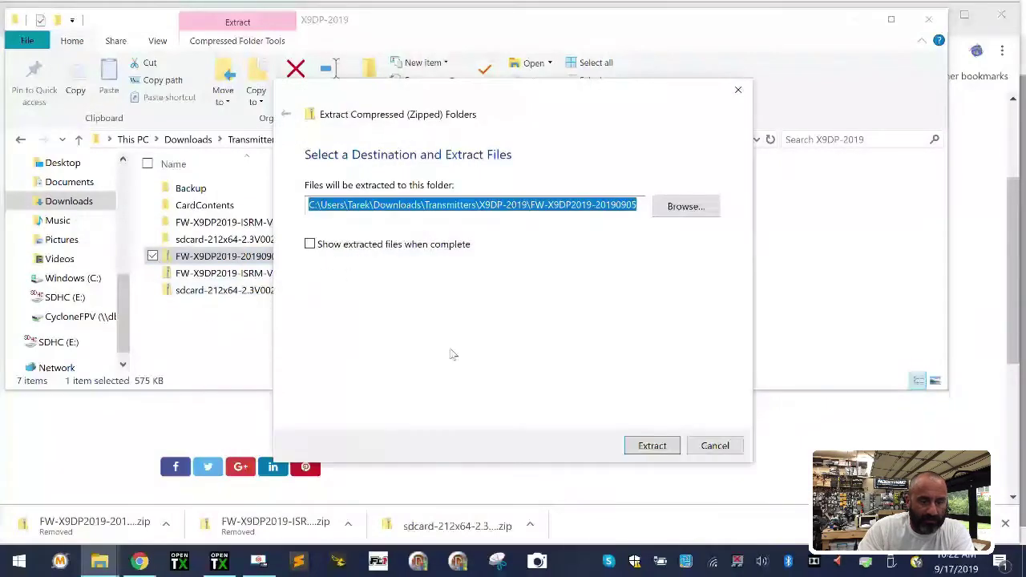
click(631, 444)
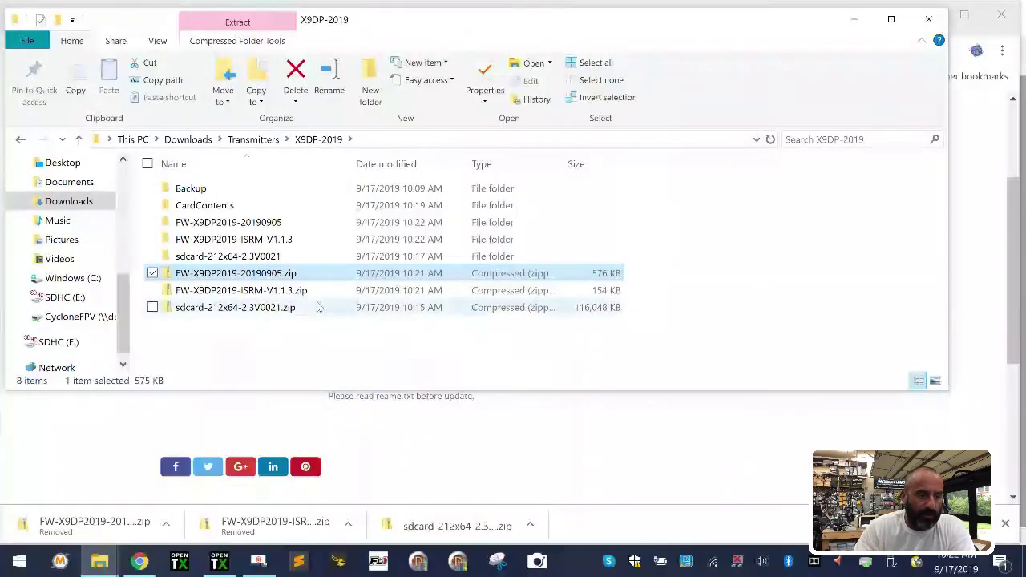
right_click(245, 337)
click(275, 360)
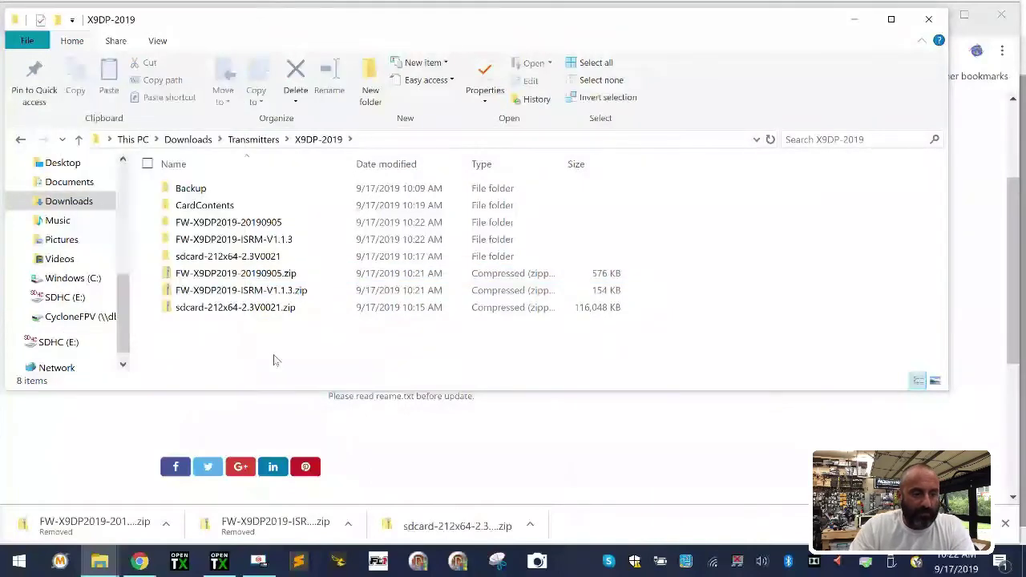
Step: Create a folder named FrSky Firmware Downloads in the X9DP-2019 folder
right_click(277, 363)
mouse_move(190, 319)
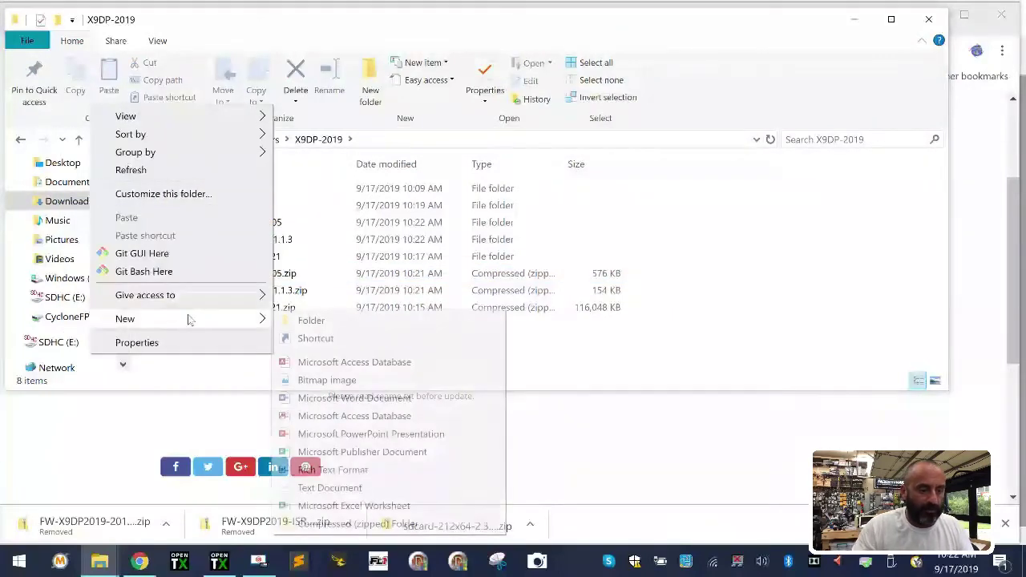
click(311, 320)
text(F)
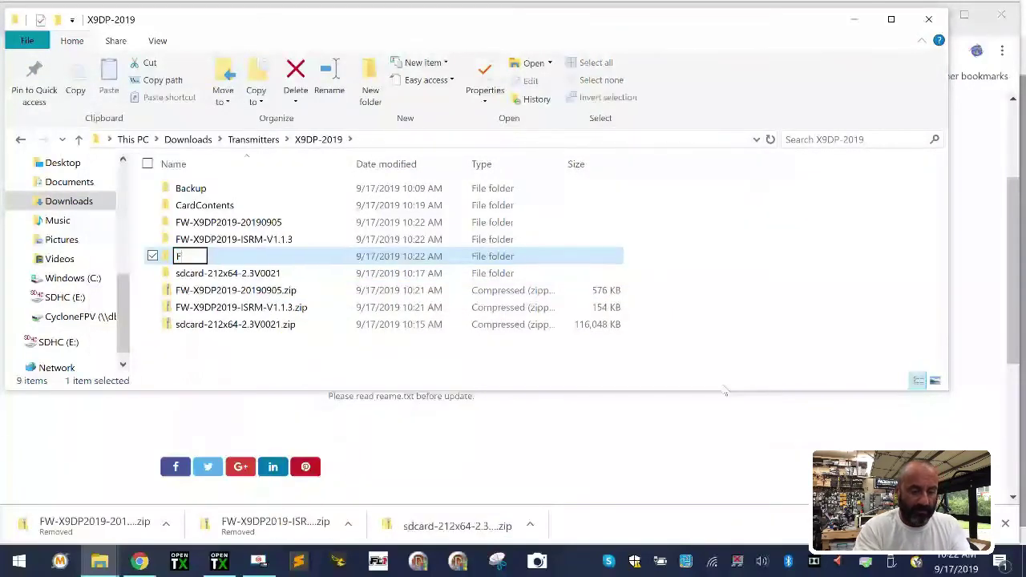
text(rSky Firmwa)
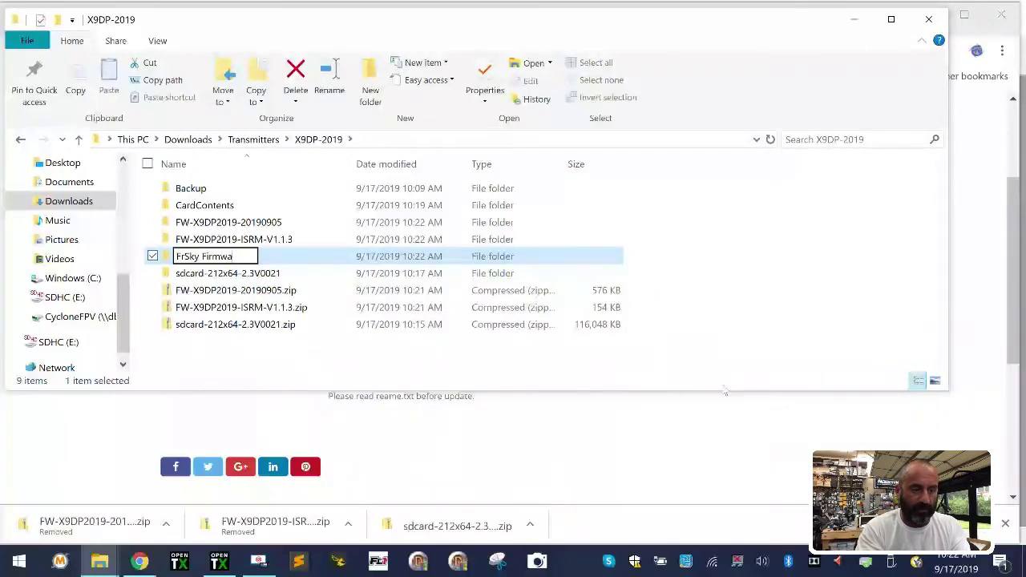
text(re Downlod)
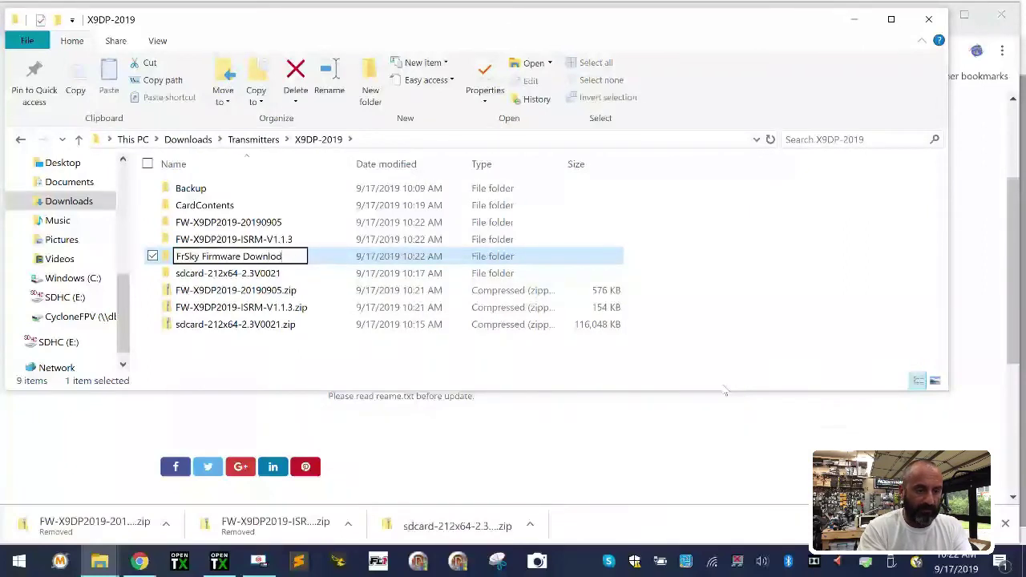
key(BackSpace)
text(ads)
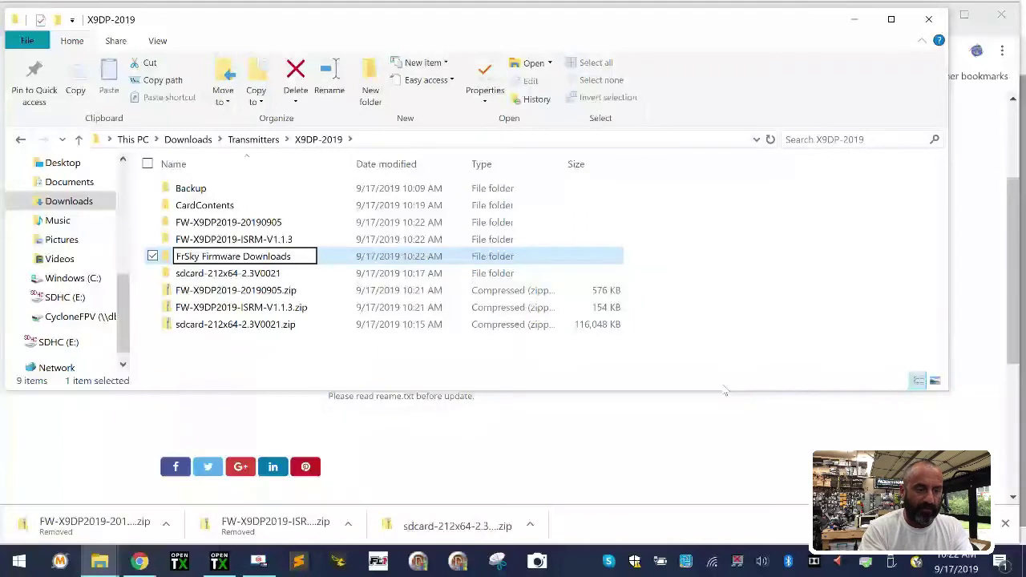
key(Return)
Step: Move FW-X9DP2019-20190905.zip and FW-X9DP2019-ISRM-V1.1.3.zip into the FrSky Firmware Downloads folder
drag(228, 291, 239, 223)
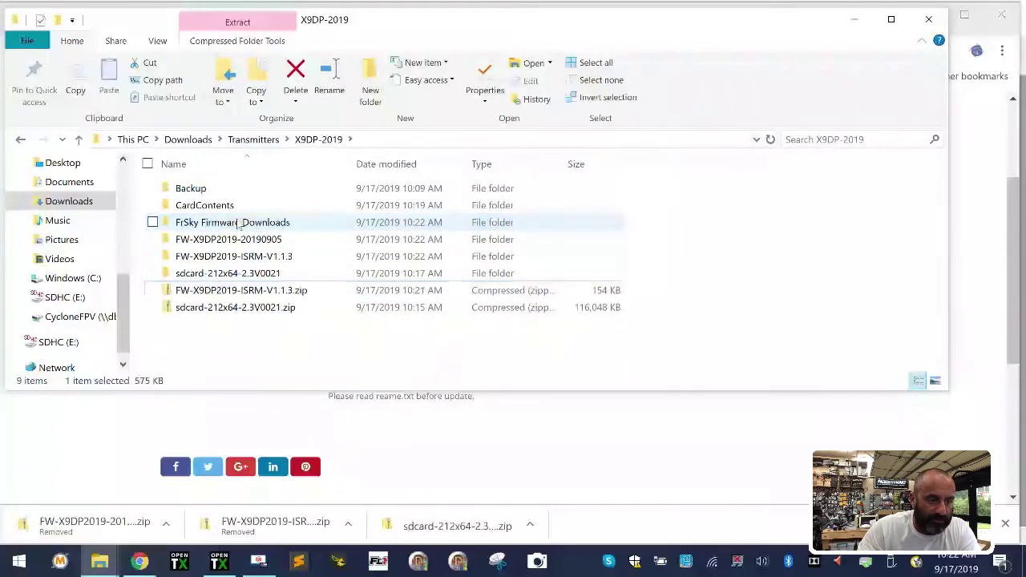
click(217, 295)
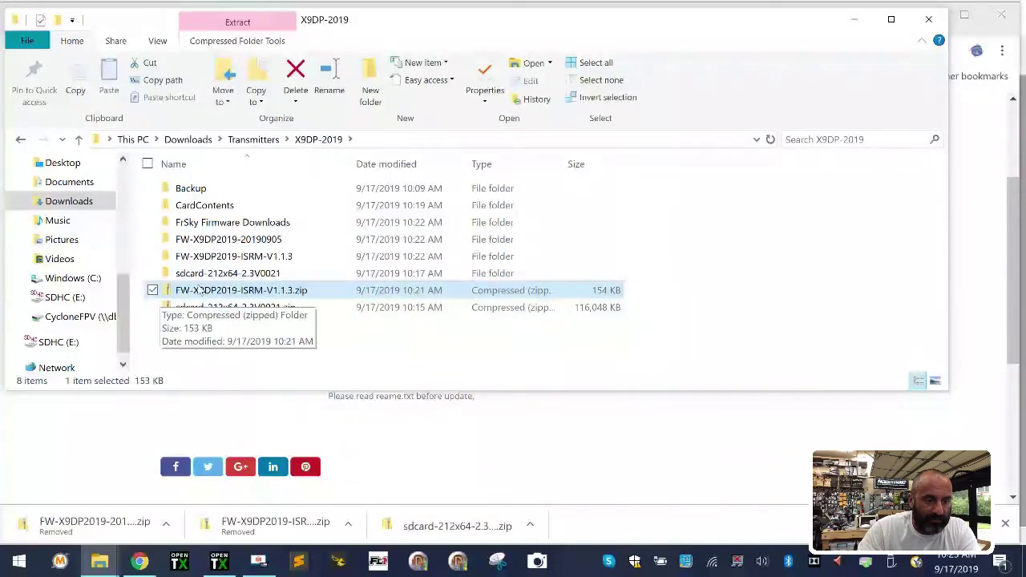
drag(215, 295, 226, 226)
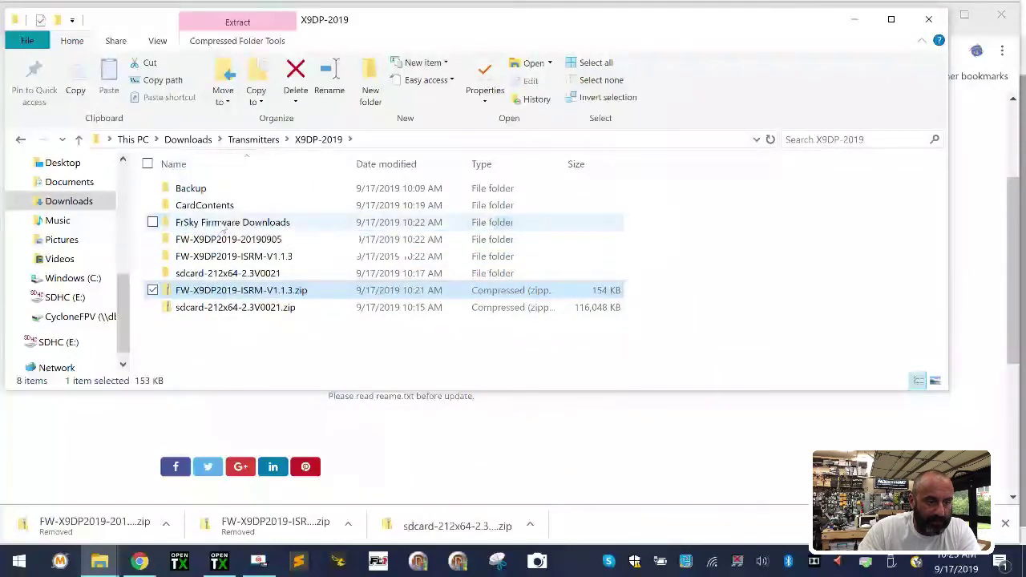
Step: Create another folder in X9DP-2019 and name it OpenTX Firmware Downloads
right_click(197, 343)
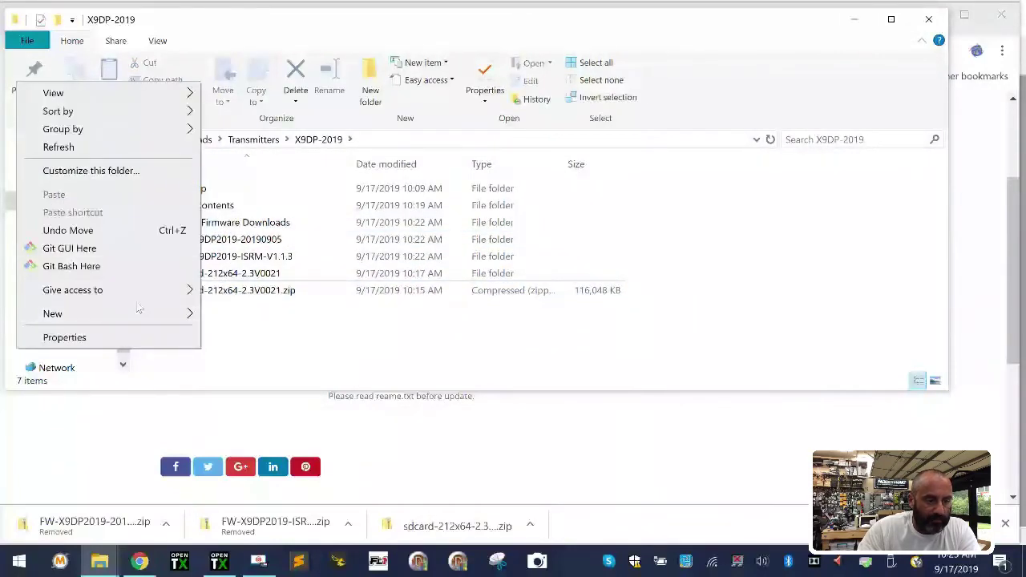
mouse_move(141, 313)
click(245, 315)
key(Return)
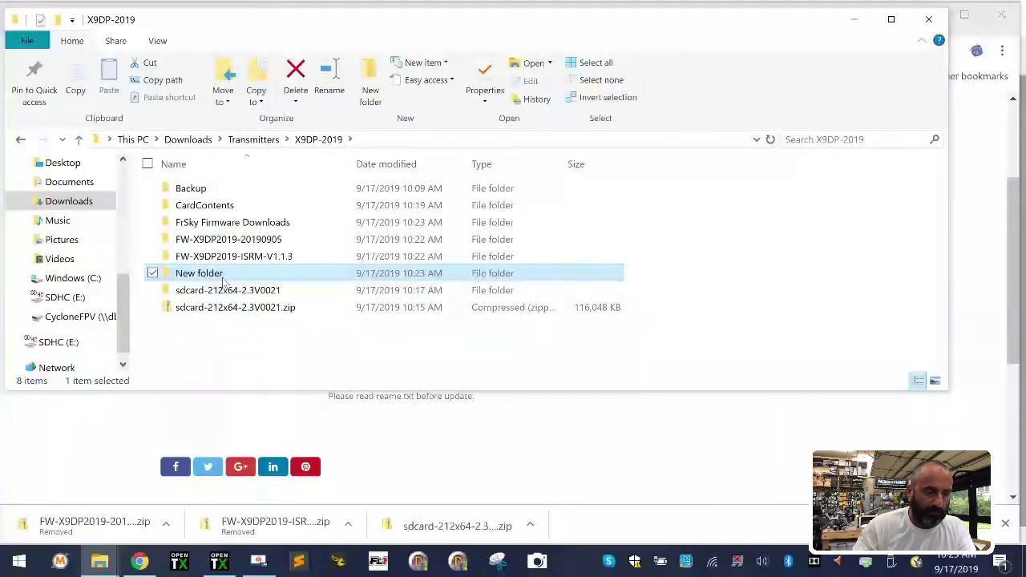
click(200, 273)
text(OpenT)
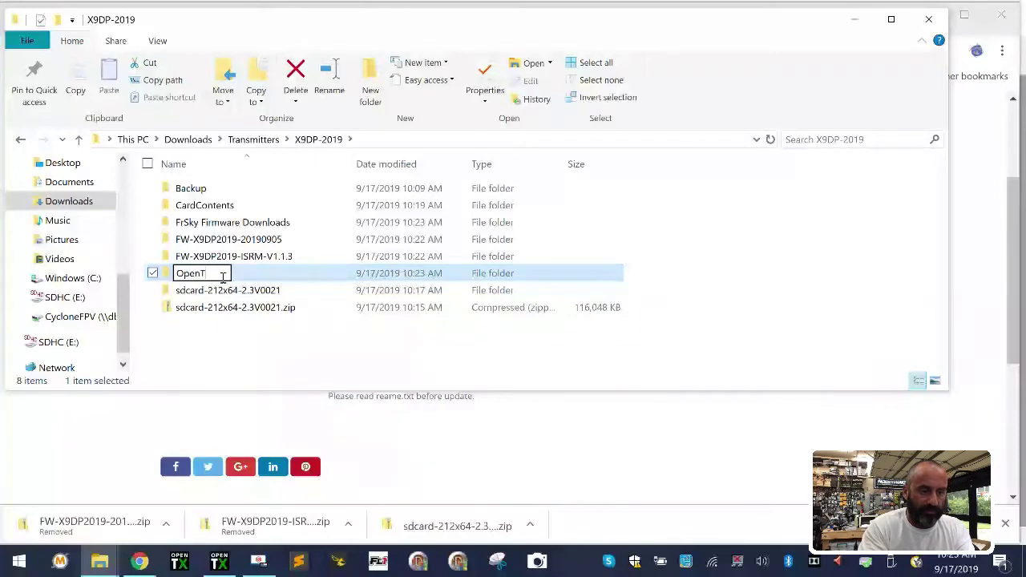
text(X Firm)
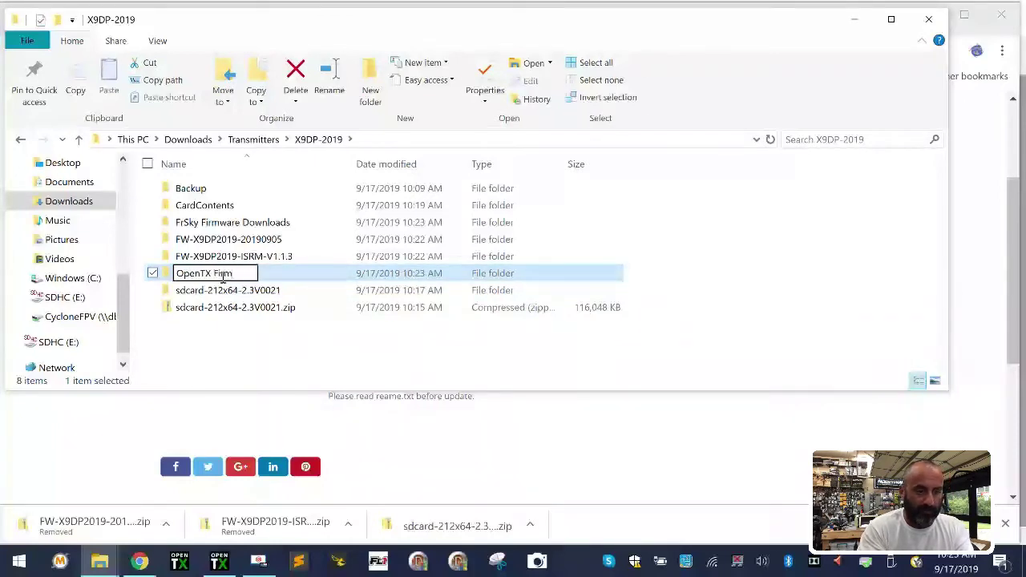
text(ware Downloads)
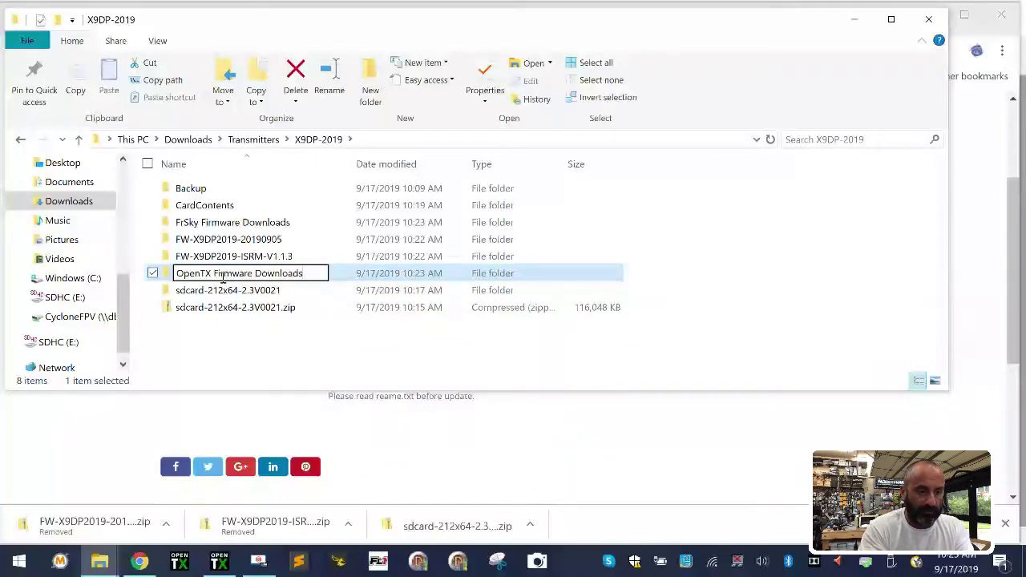
key(Return)
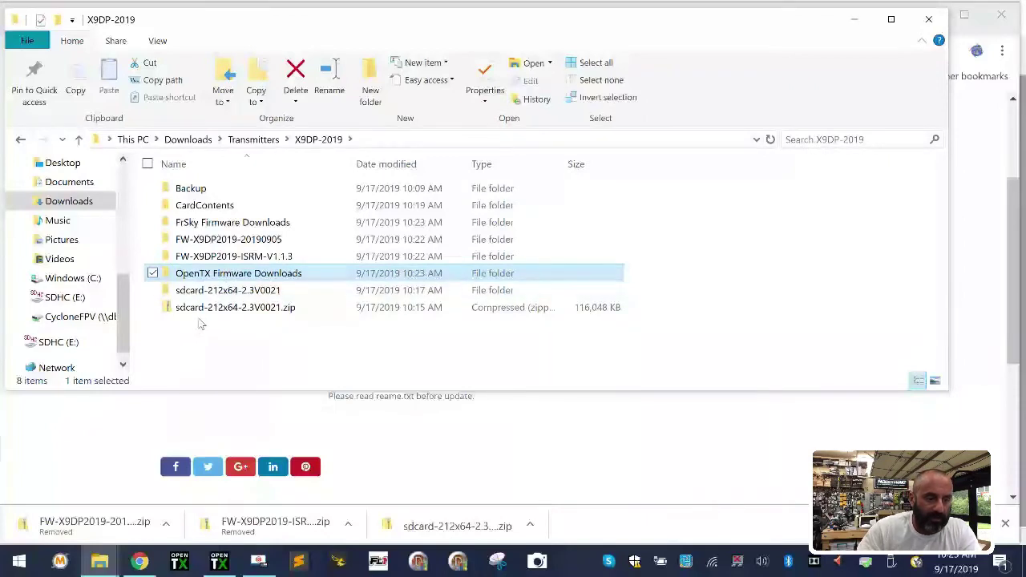
Step: Move sdcard-212x64-2.3V0021.zip into the OpenTX Firmware Downloads folder and delete the extracted sdcard-212x64-2.3V0021 folder from X9DP-2019
click(201, 310)
drag(190, 313, 196, 274)
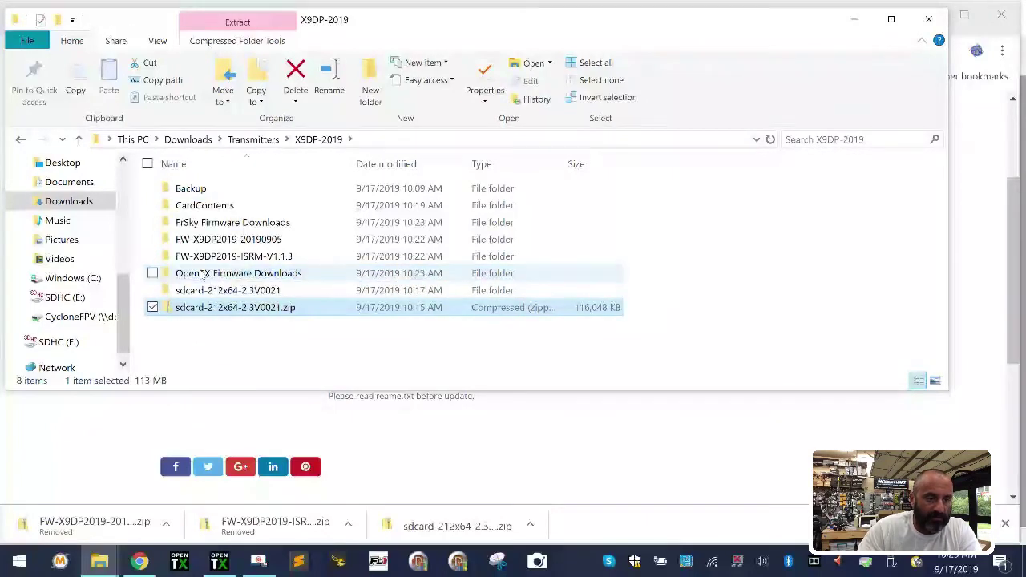
double_click(220, 292)
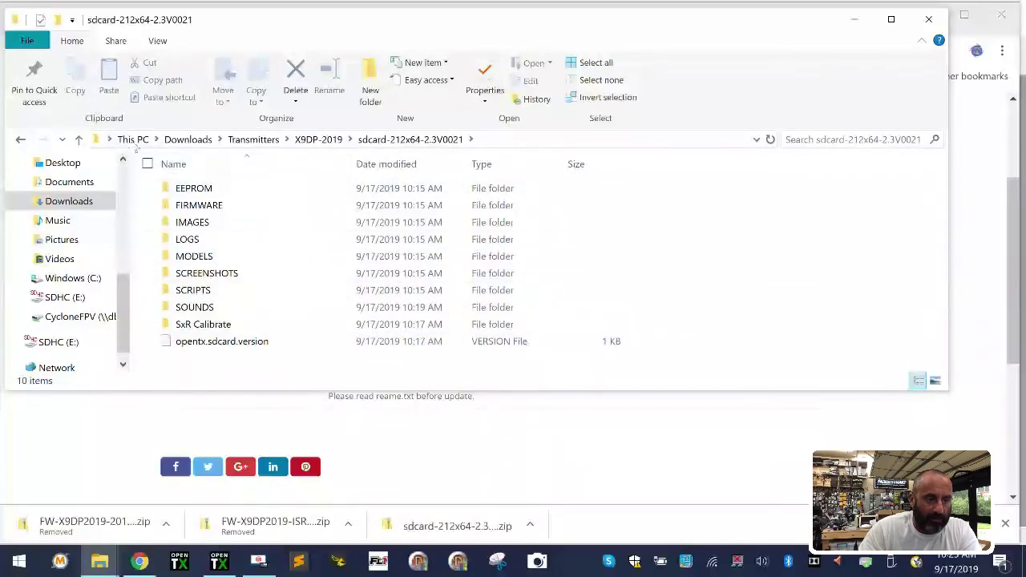
click(319, 139)
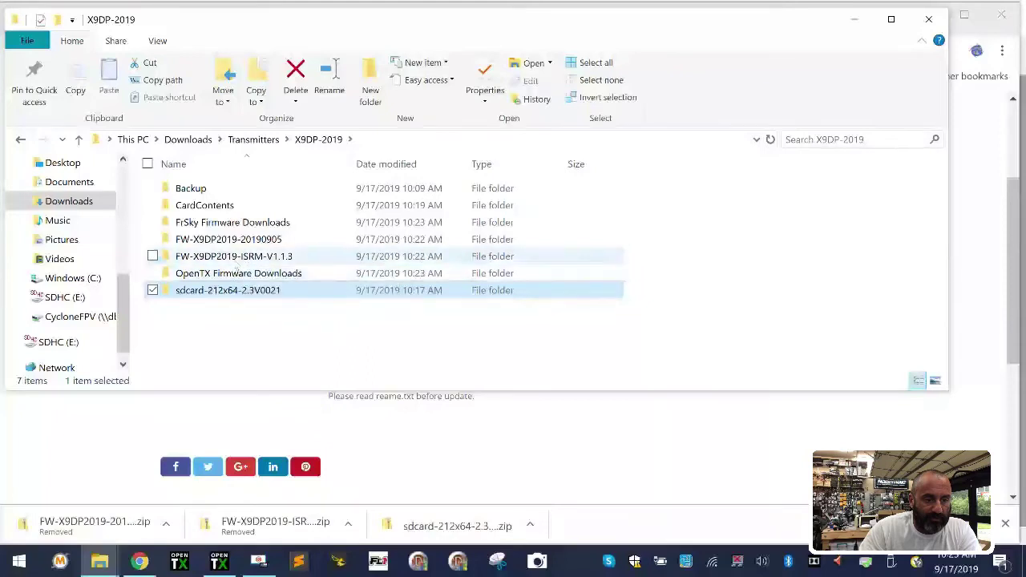
right_click(219, 293)
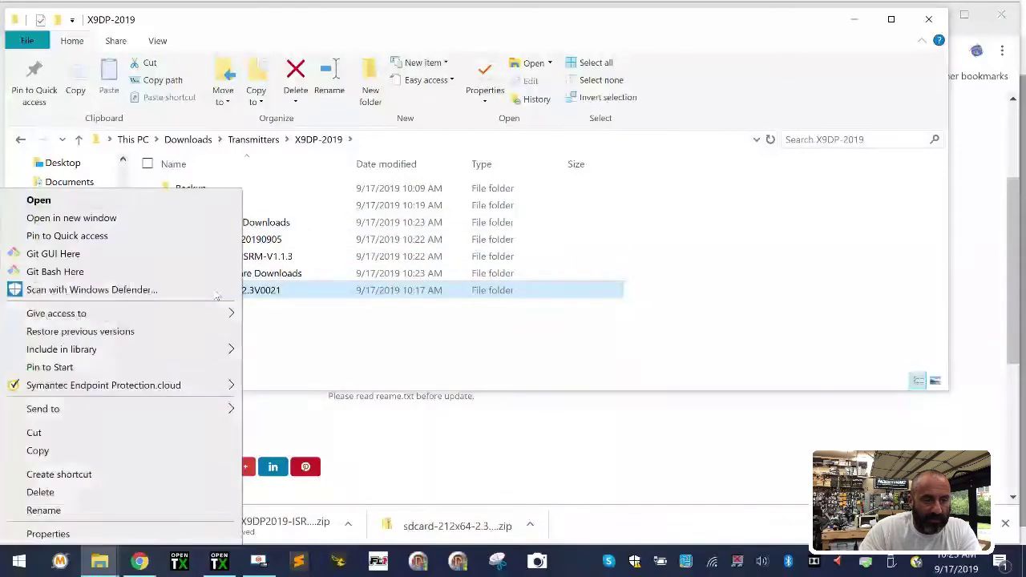
click(80, 497)
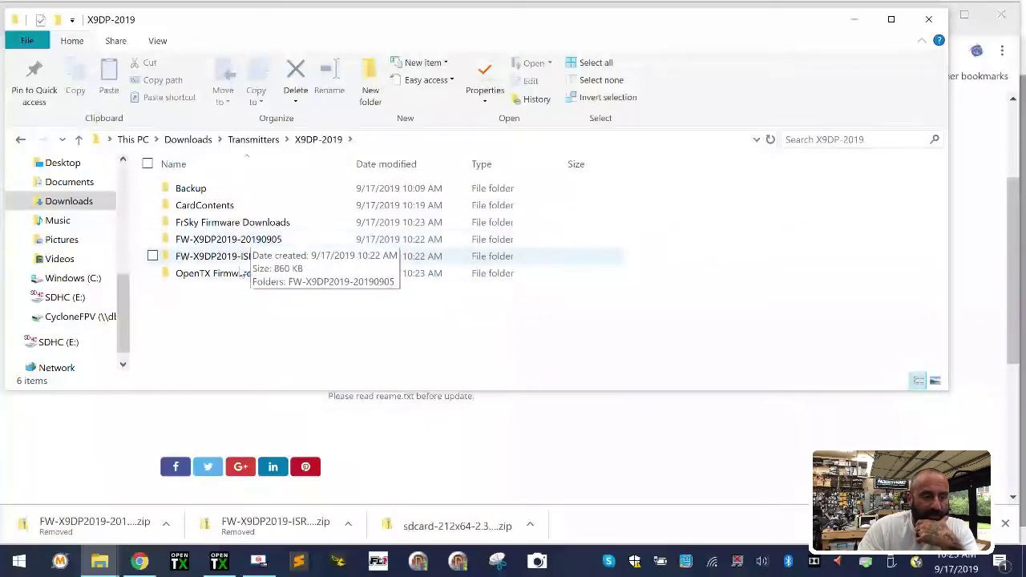
double_click(224, 273)
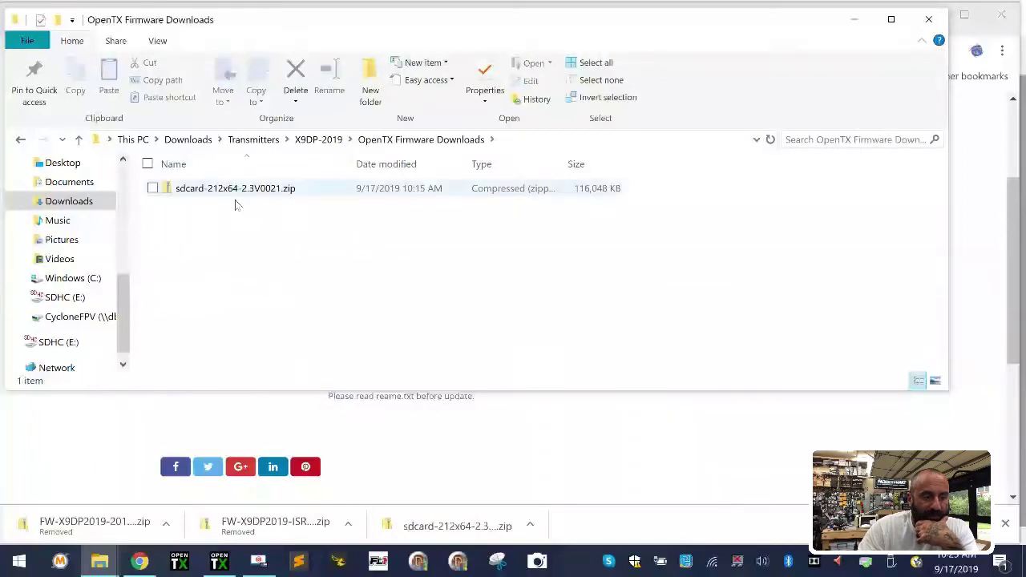
click(21, 139)
click(293, 225)
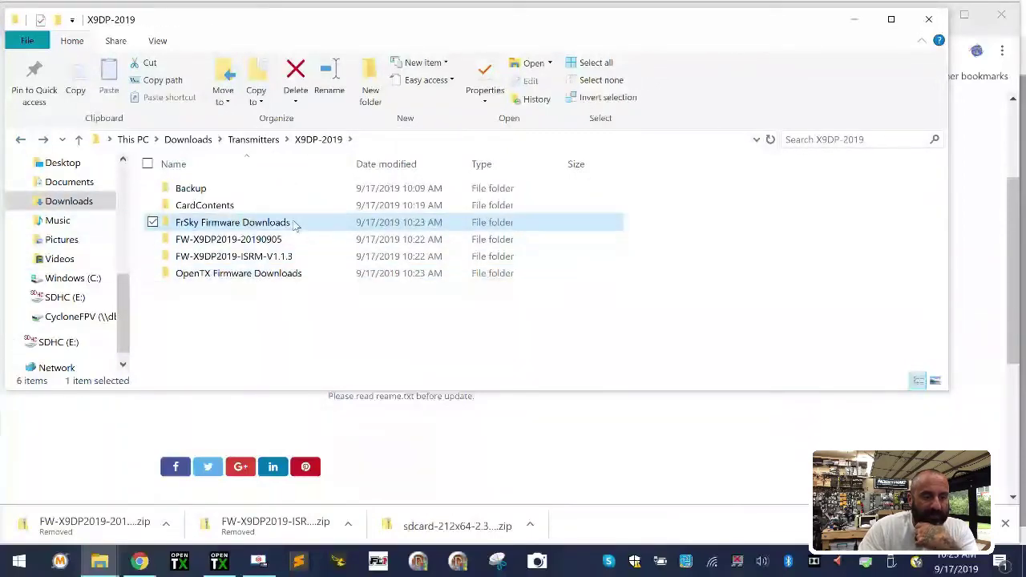
double_click(294, 224)
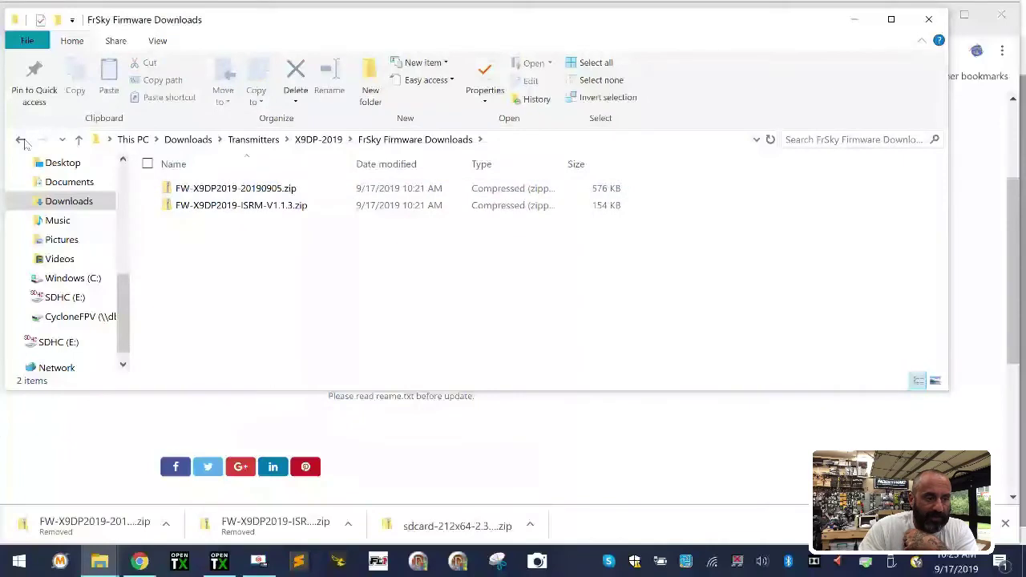
click(20, 140)
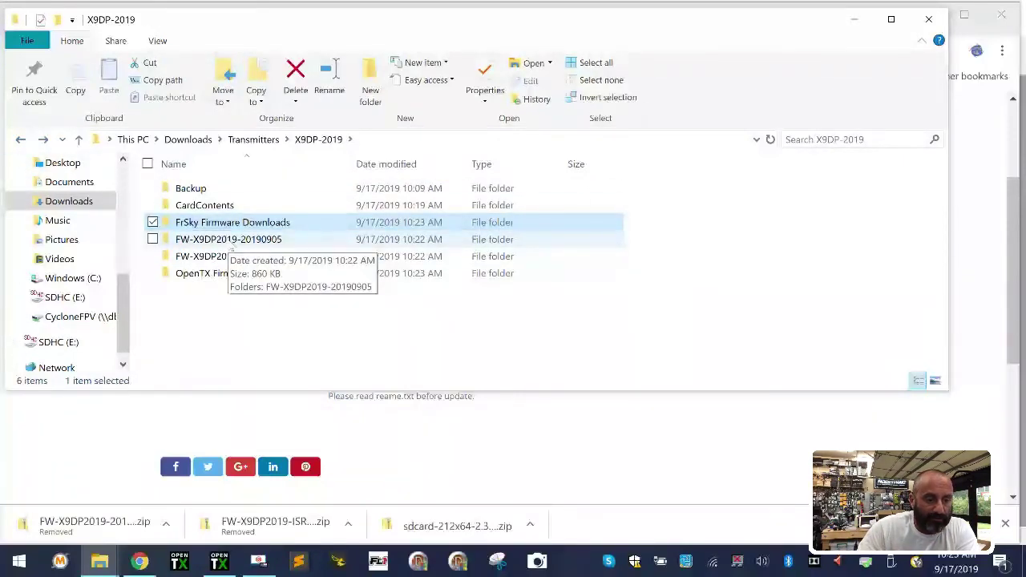
double_click(232, 242)
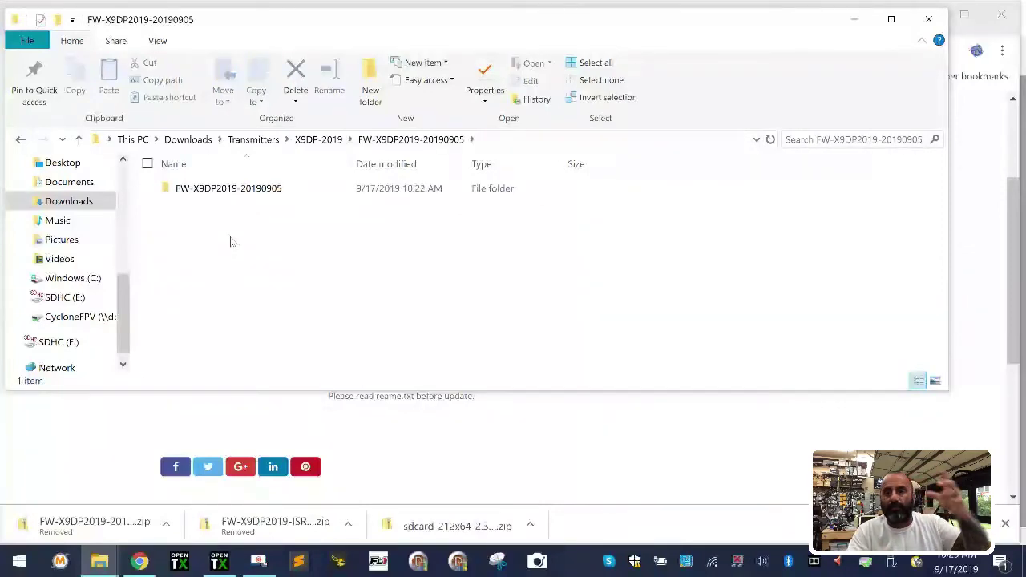
click(237, 197)
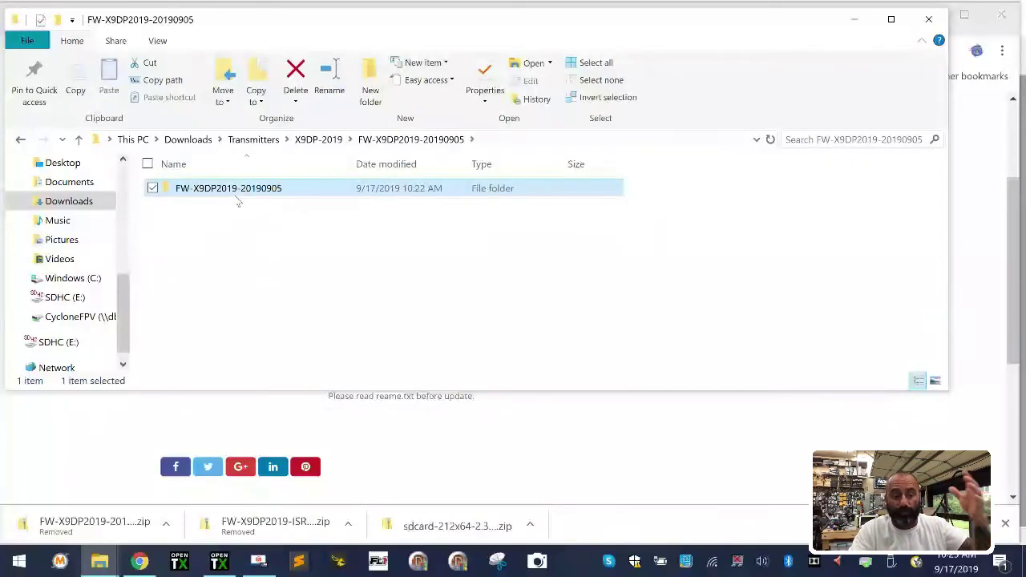
double_click(237, 196)
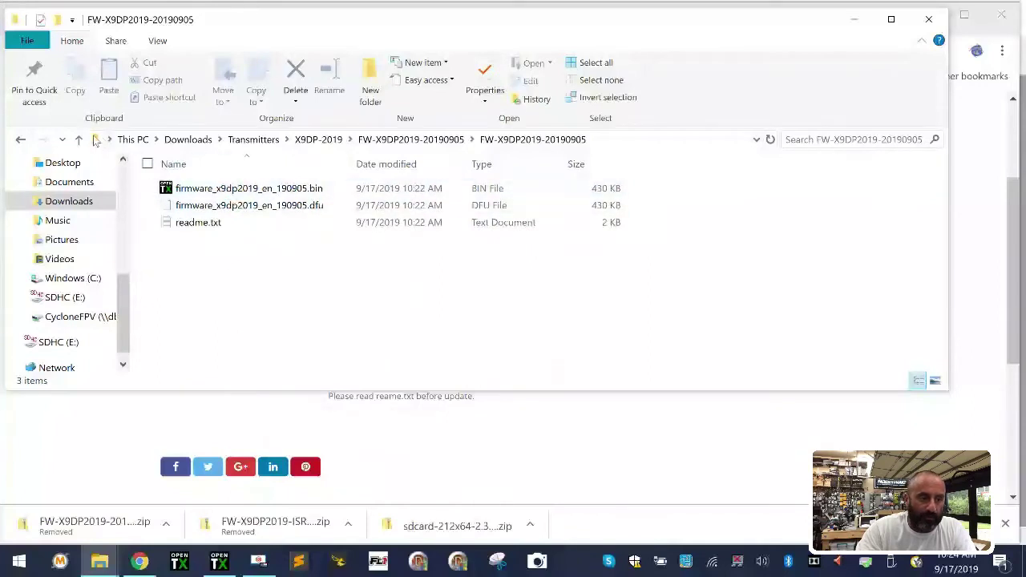
click(22, 140)
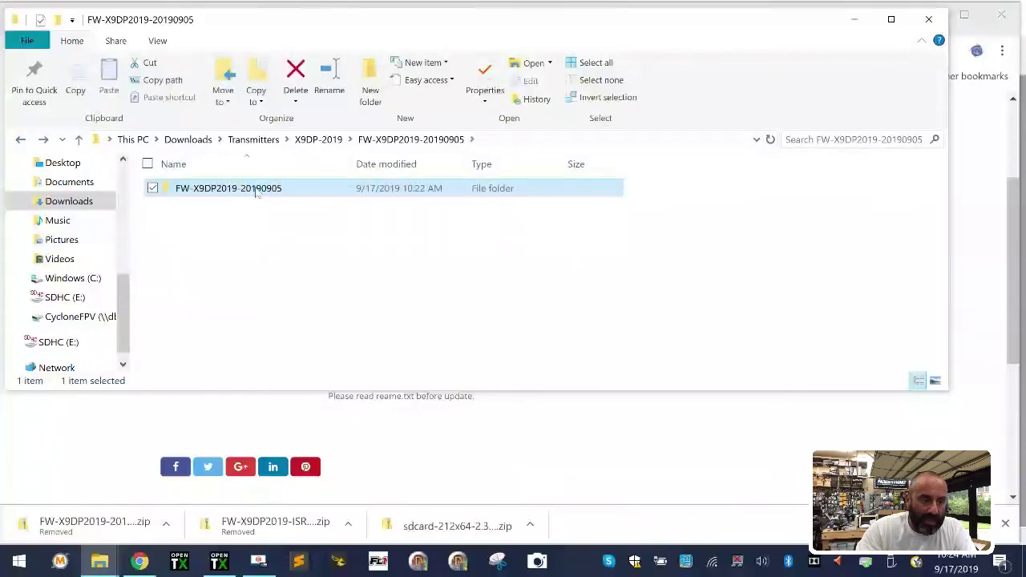
click(21, 141)
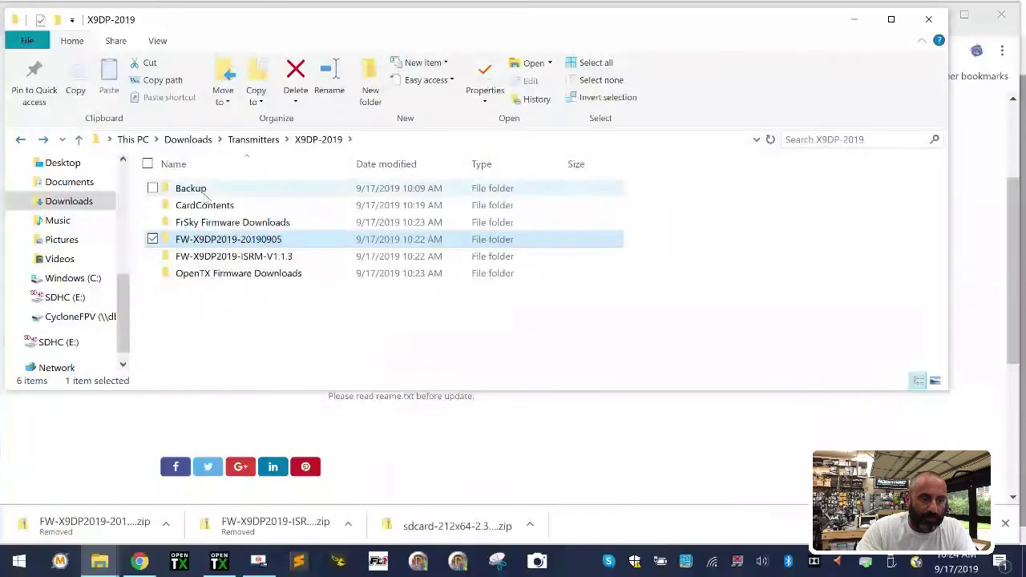
double_click(245, 239)
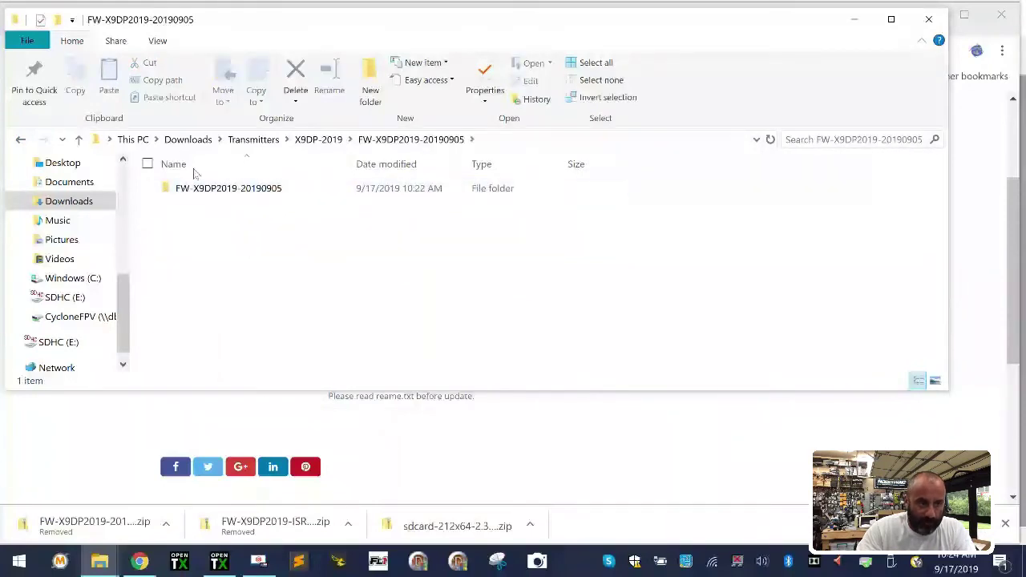
click(21, 143)
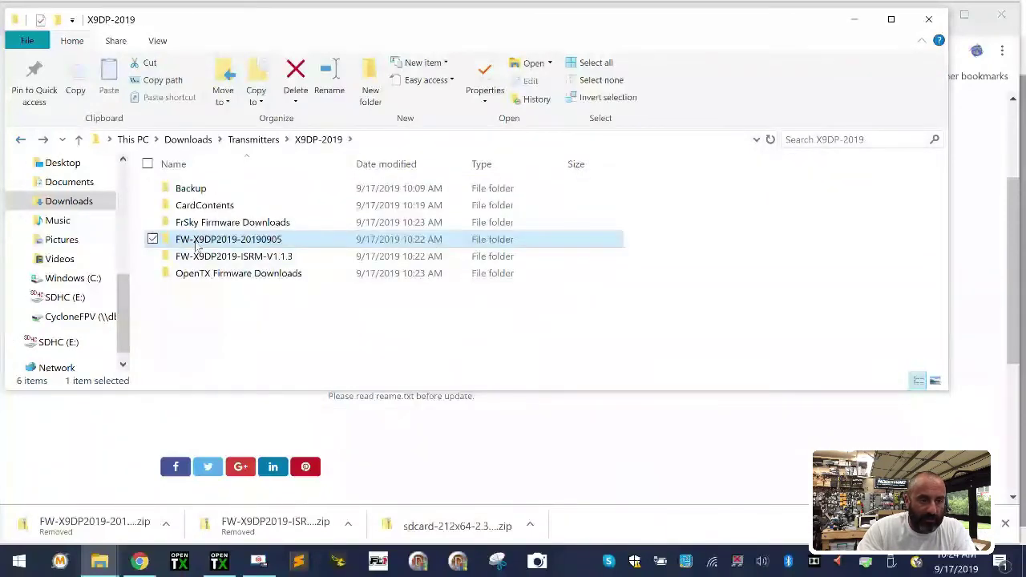
double_click(197, 241)
right_click(245, 193)
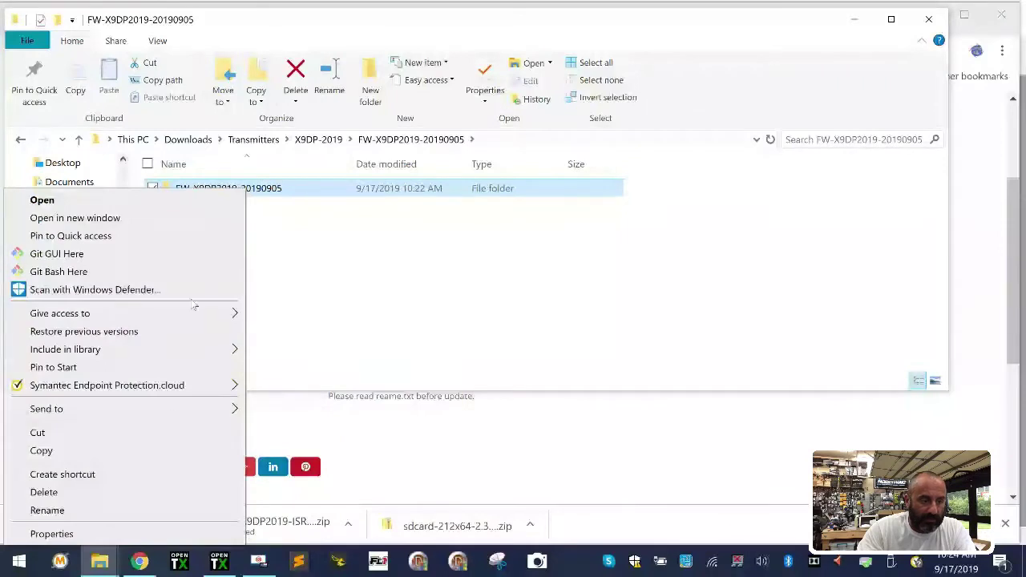
click(170, 449)
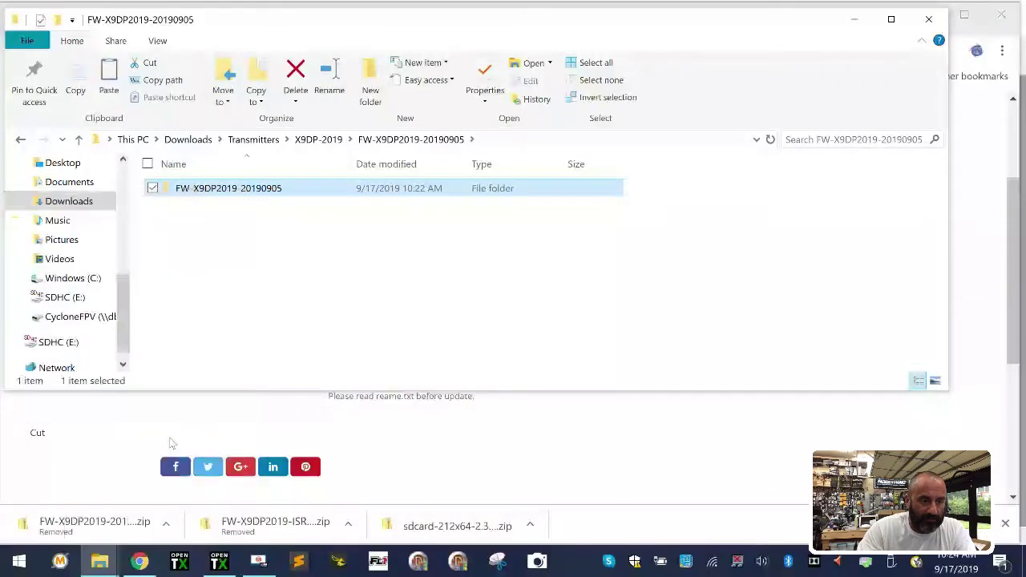
Step: Create a folder named FrSkyFW in the FIRMWARE folder of CardContents
click(319, 141)
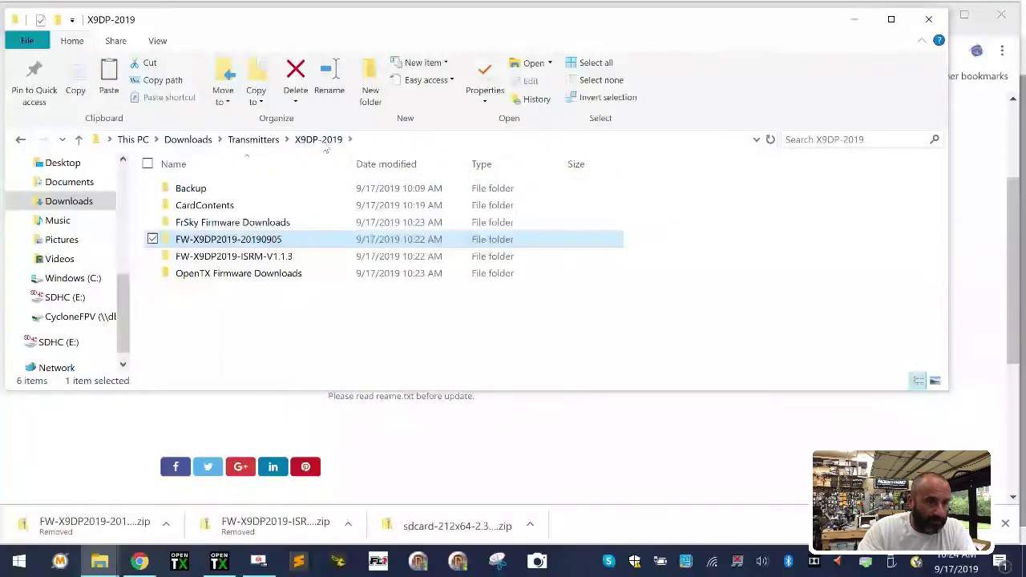
double_click(233, 207)
double_click(199, 205)
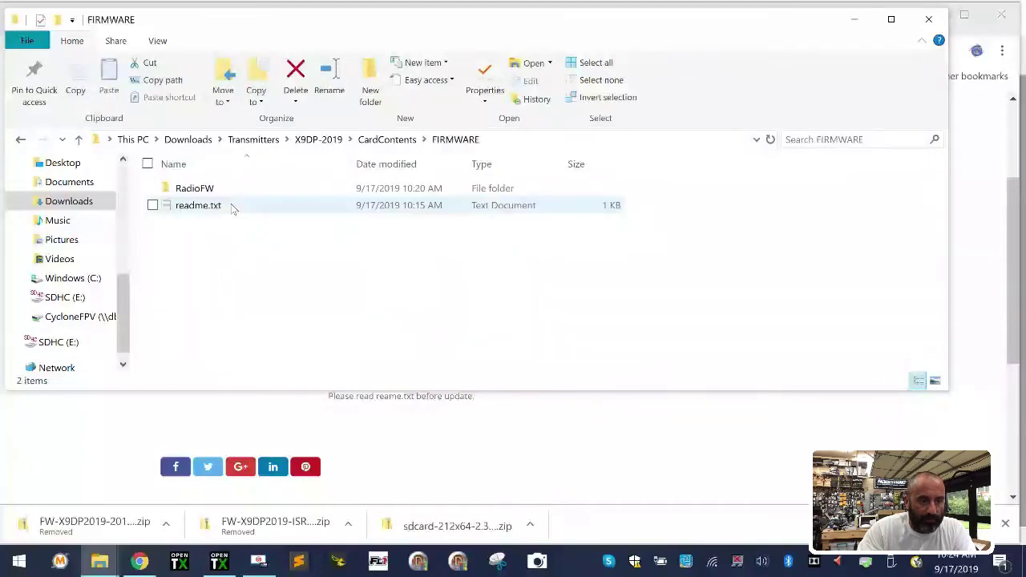
right_click(184, 233)
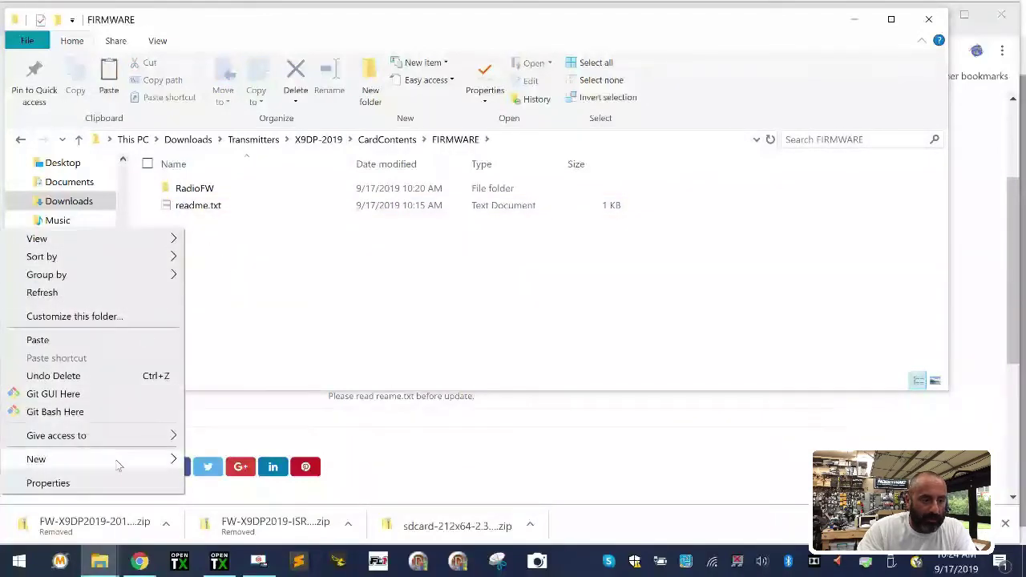
mouse_move(119, 465)
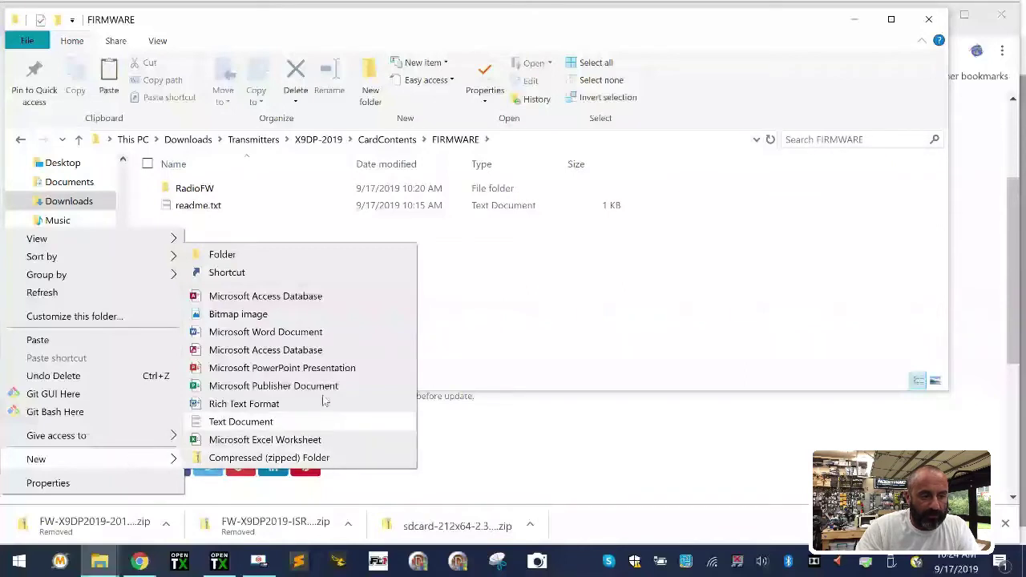
click(324, 257)
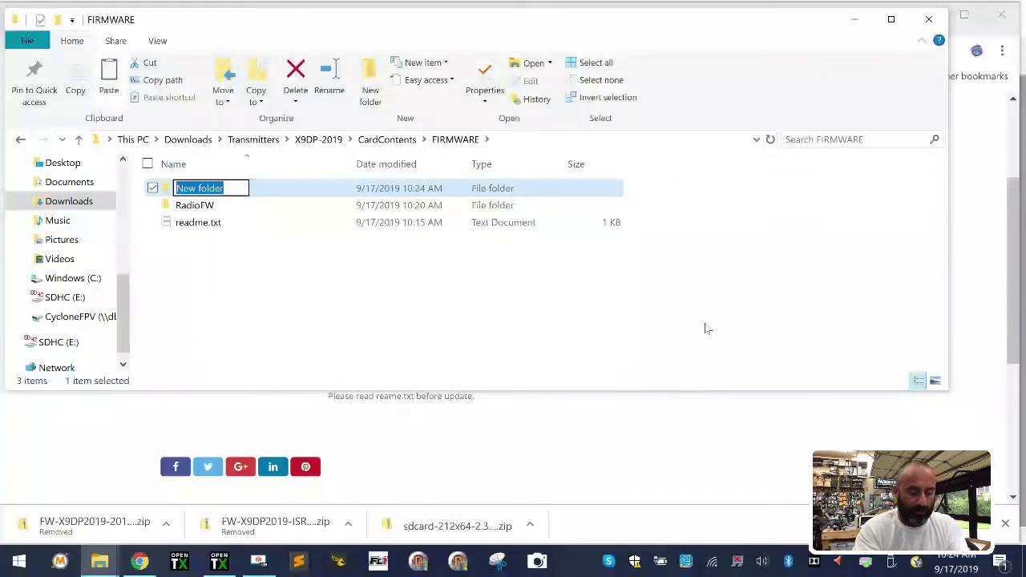
text(FrS)
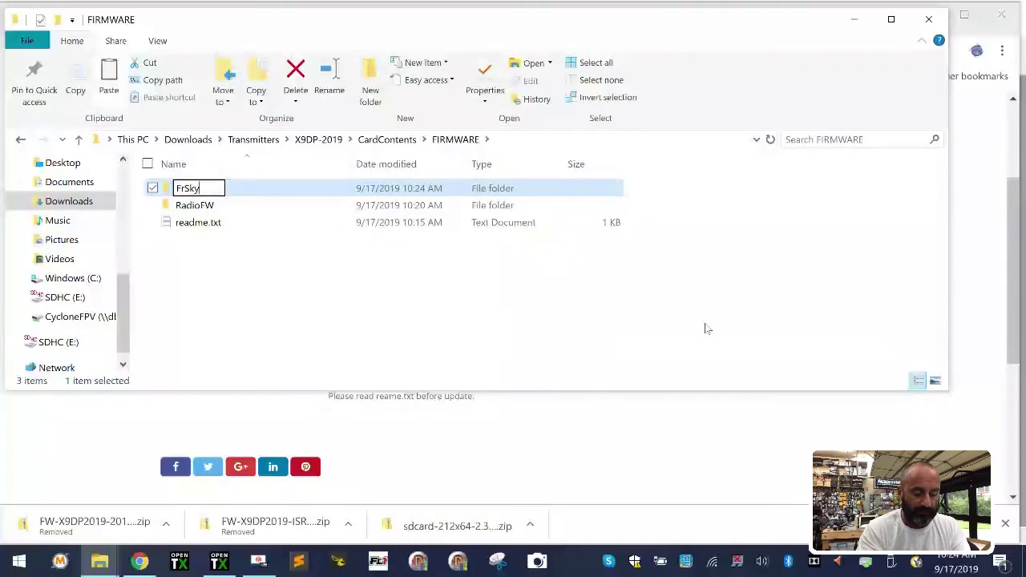
text(ky)
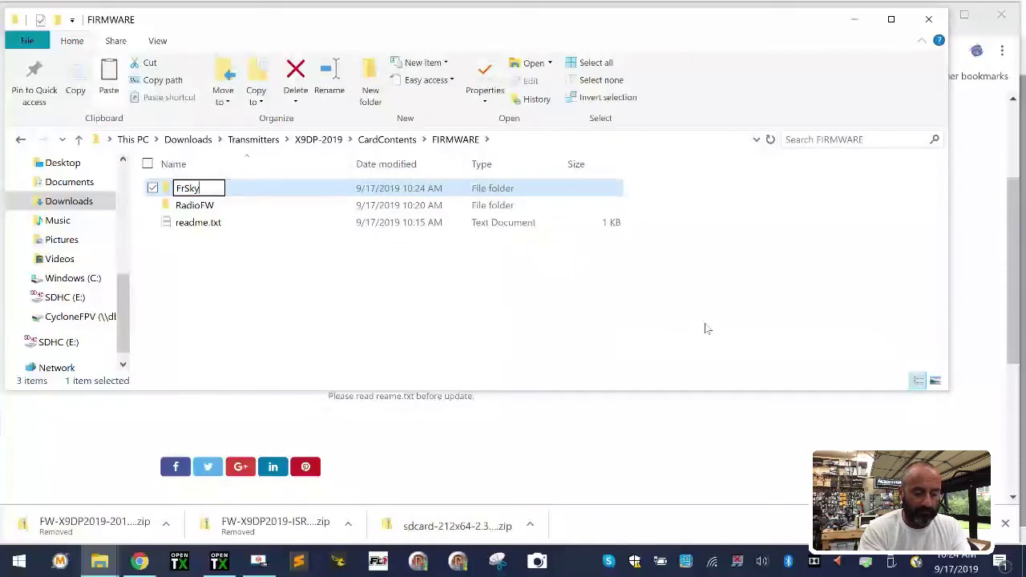
text(-FW)
key(BackSpace)
key(BackSpace)
key(BackSpace)
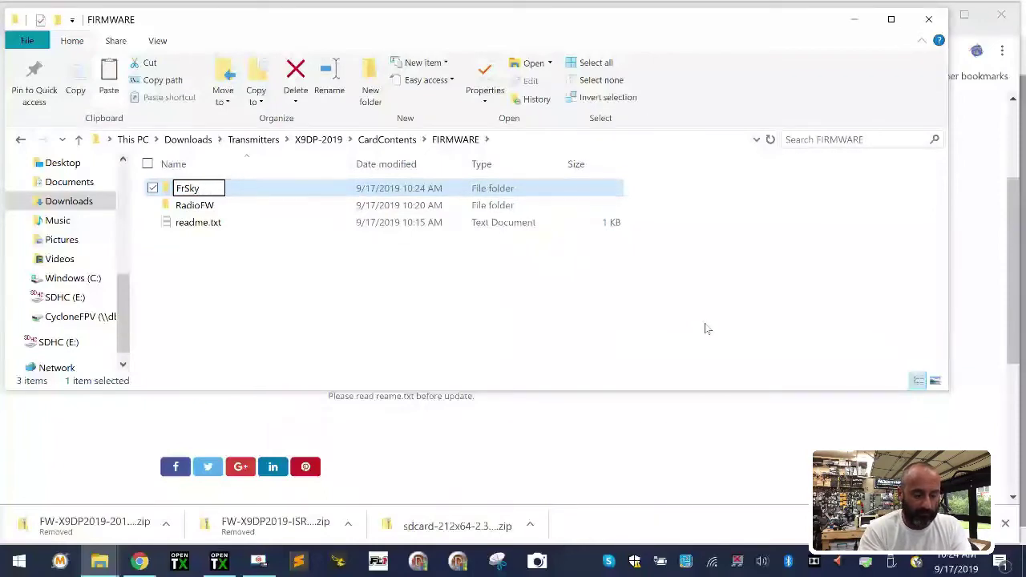
text(FW)
key(Return)
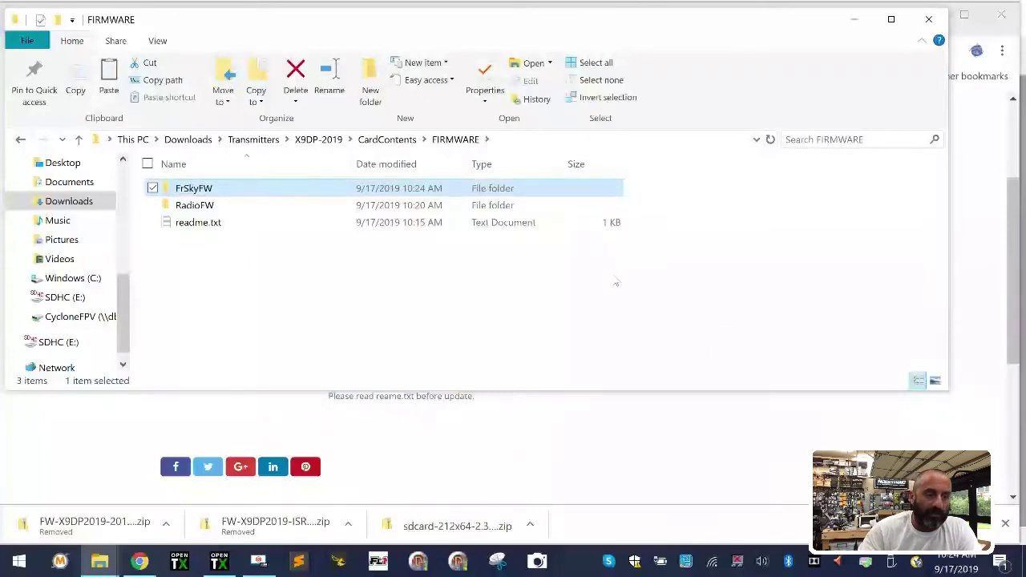
double_click(196, 189)
right_click(196, 237)
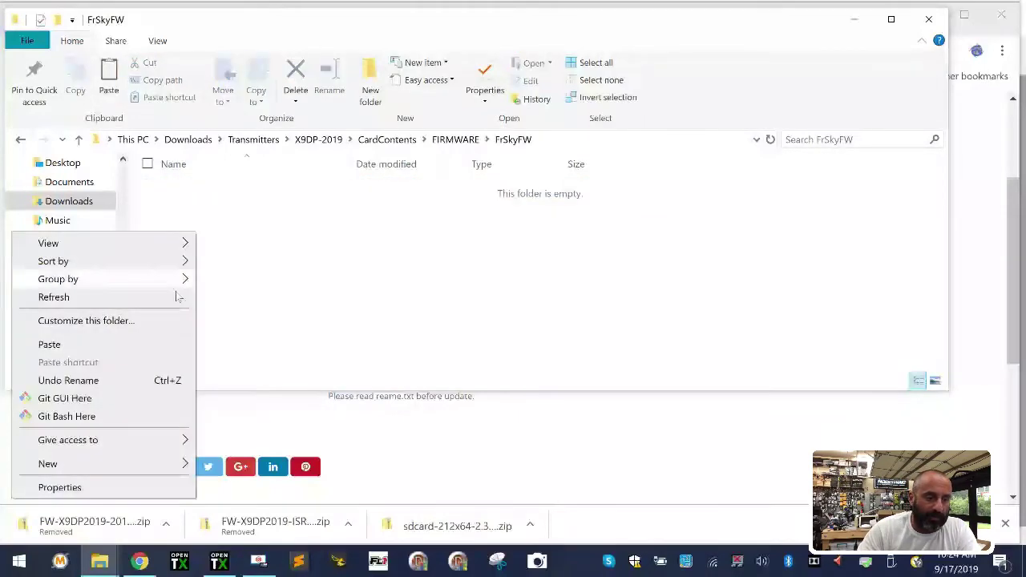
click(127, 346)
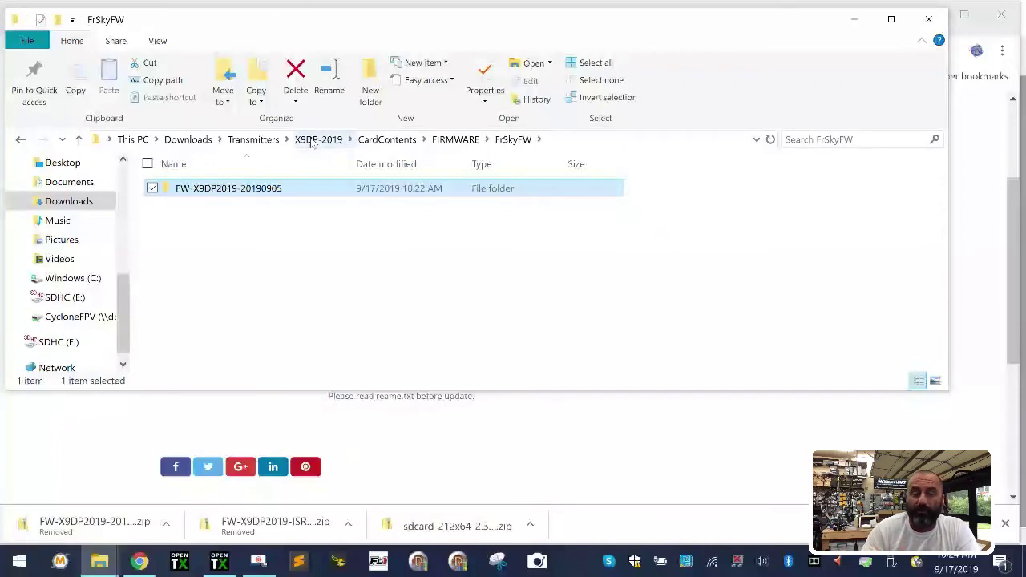
Step: Rename the RadioFW folder in CardContents\FIRMWARE as OpenTXFW
click(375, 141)
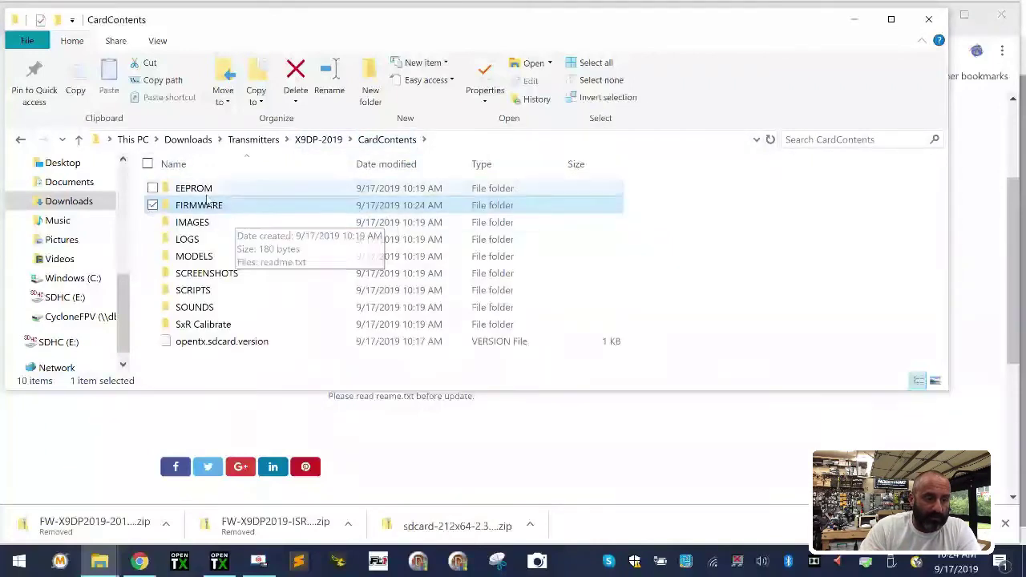
double_click(176, 208)
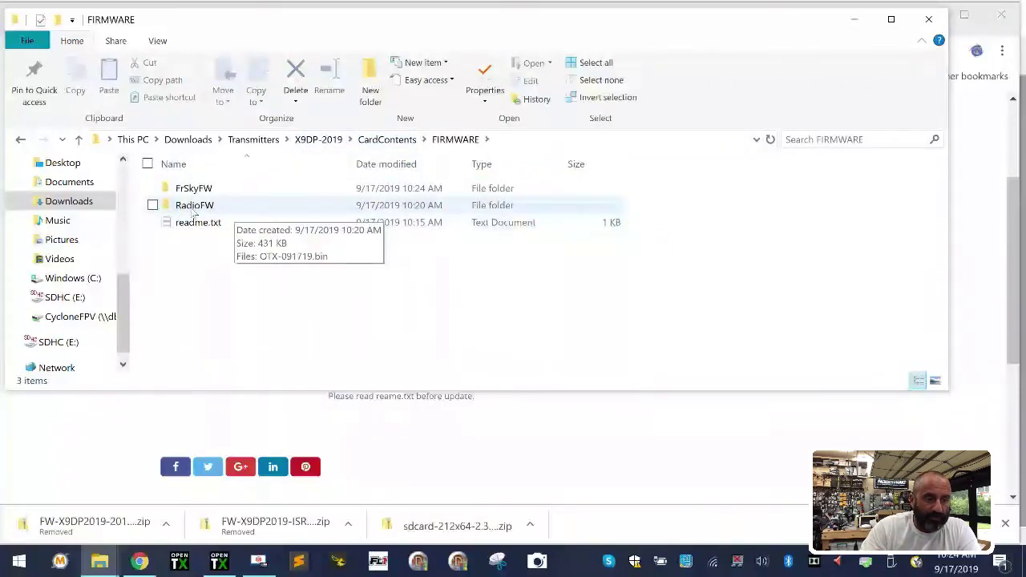
click(193, 207)
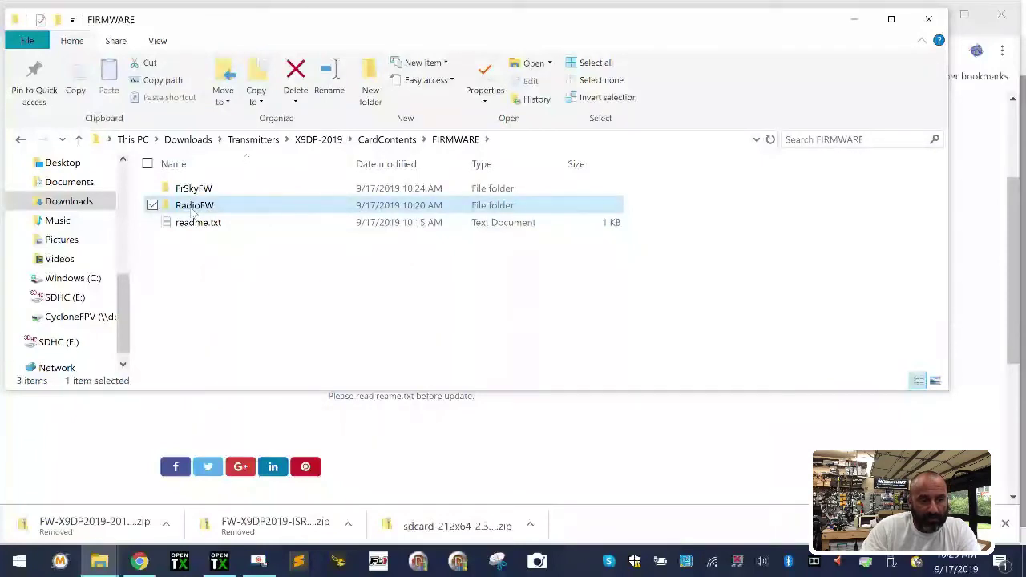
click(192, 207)
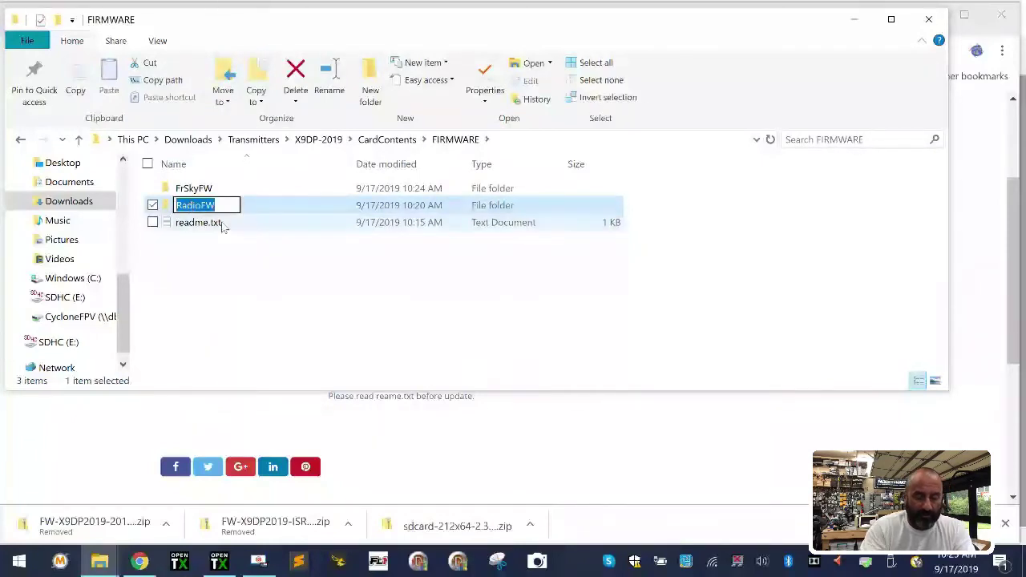
text(Open)
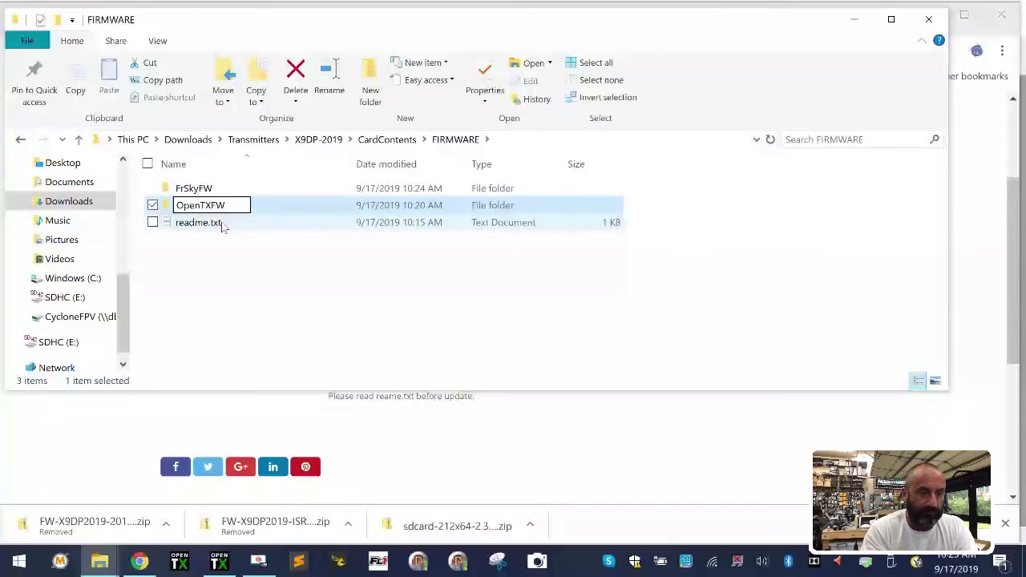
text(TXFW)
key(Return)
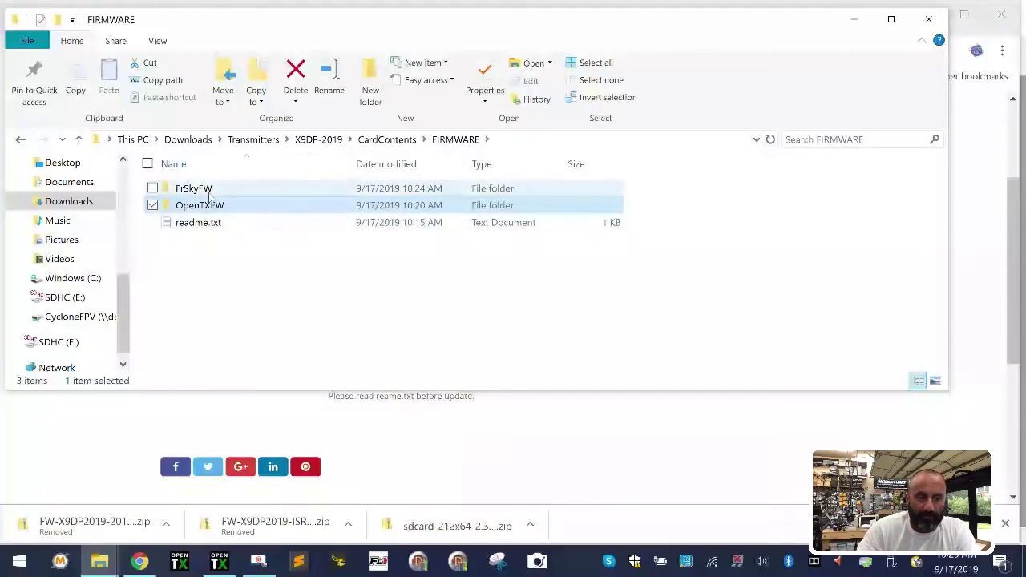
Step: Move the FW-X9DP2019-ISRM-V1.1.3 folder from X9DP-2019 into CardContents\FIRMWARE\FrSkyFW
click(318, 139)
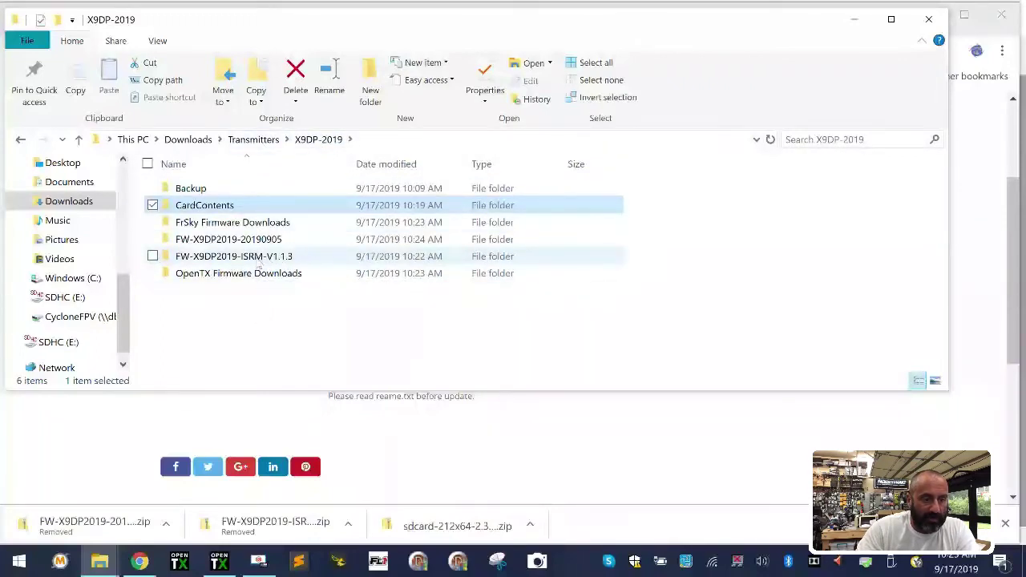
click(258, 263)
right_click(257, 265)
click(114, 433)
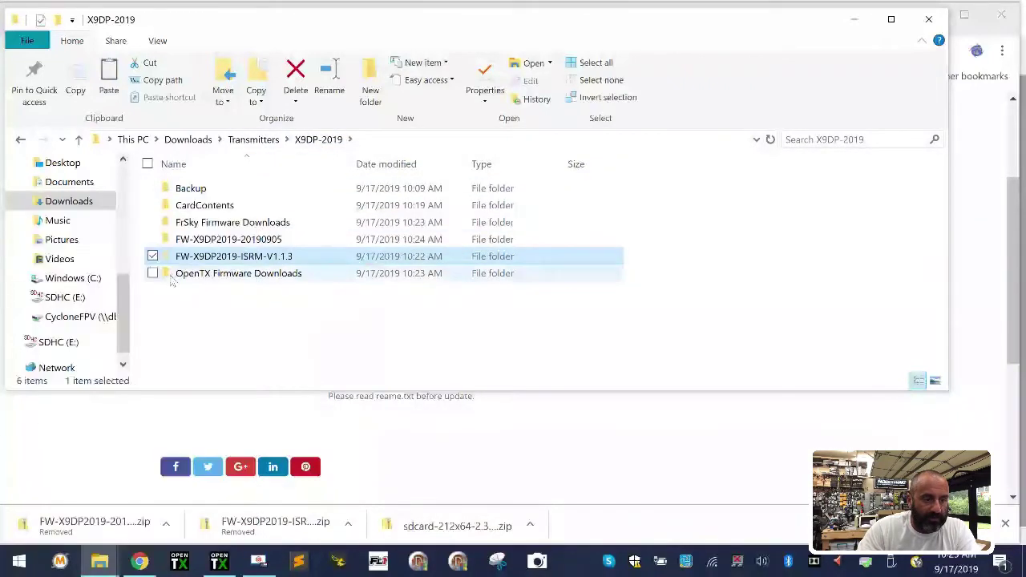
double_click(200, 205)
double_click(202, 204)
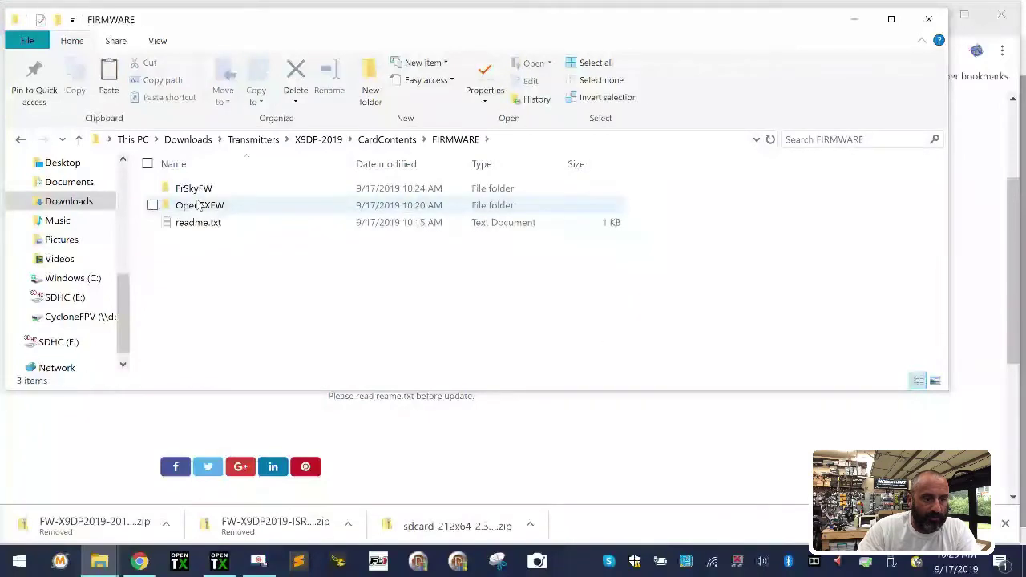
double_click(210, 192)
right_click(199, 241)
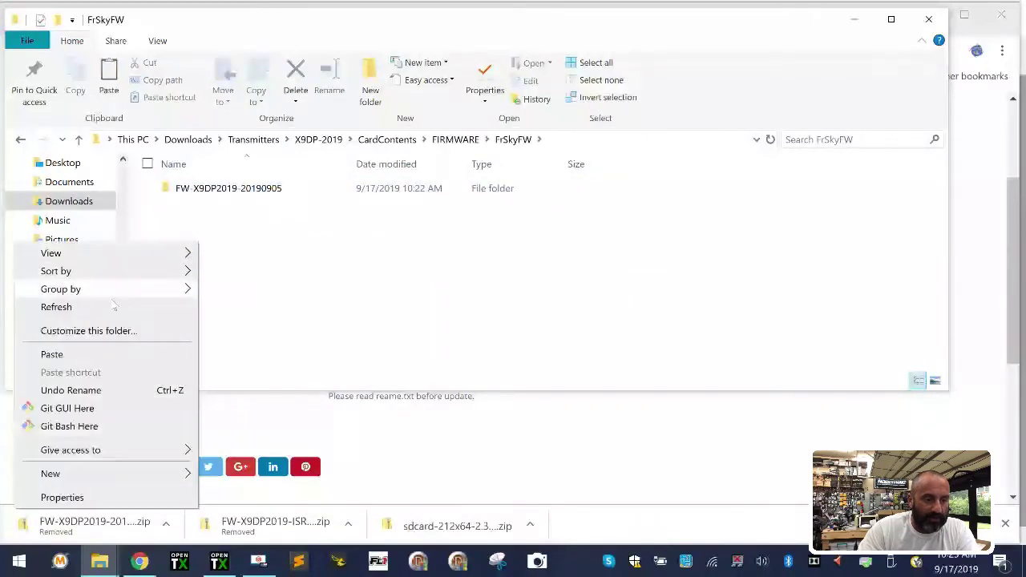
click(98, 359)
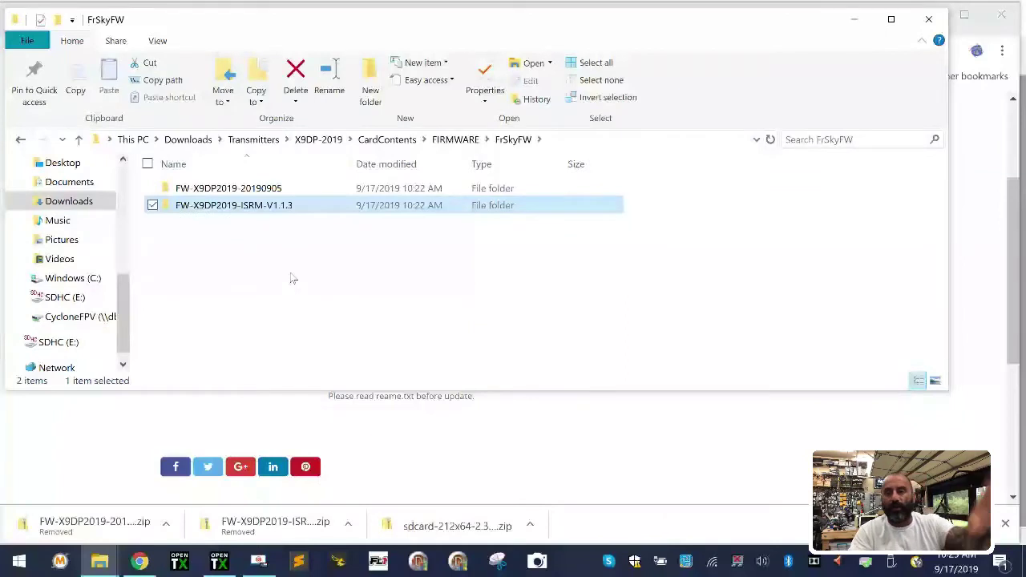
Step: Move the inner FW-X9DP2019-ISRM-V1.1.3 folder out of its folder of the same name, up into FrSkyFW
double_click(292, 210)
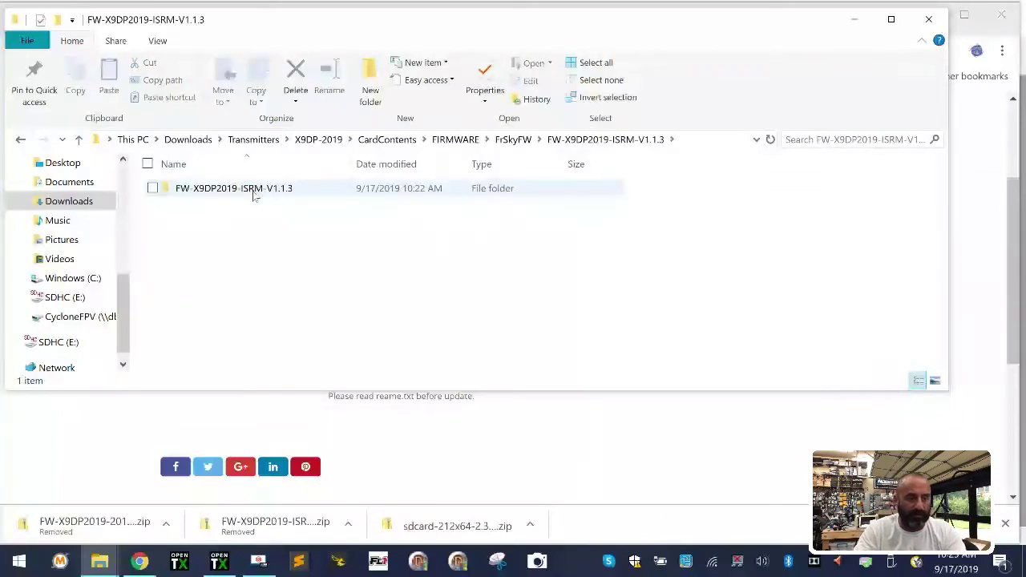
right_click(253, 196)
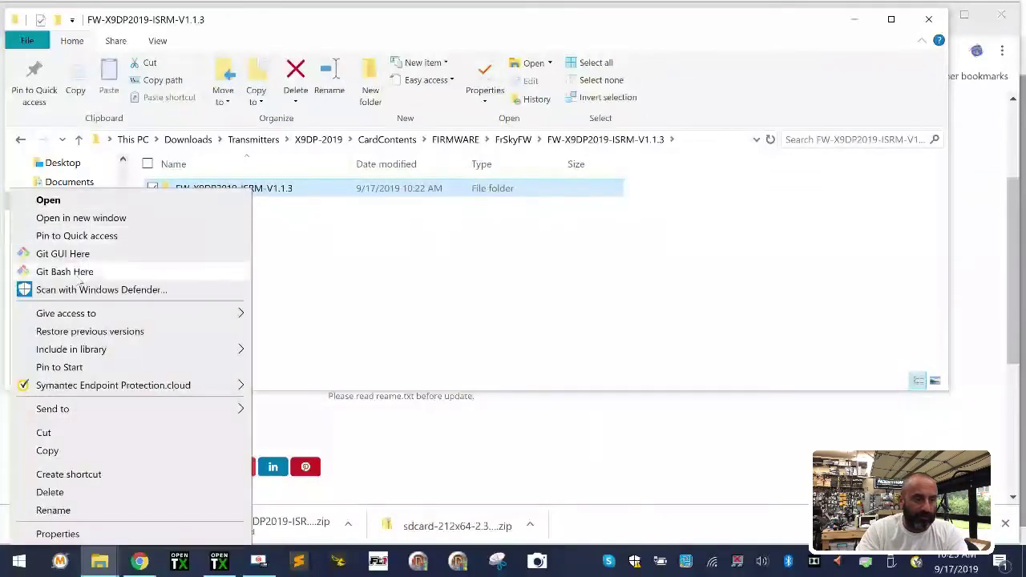
click(80, 443)
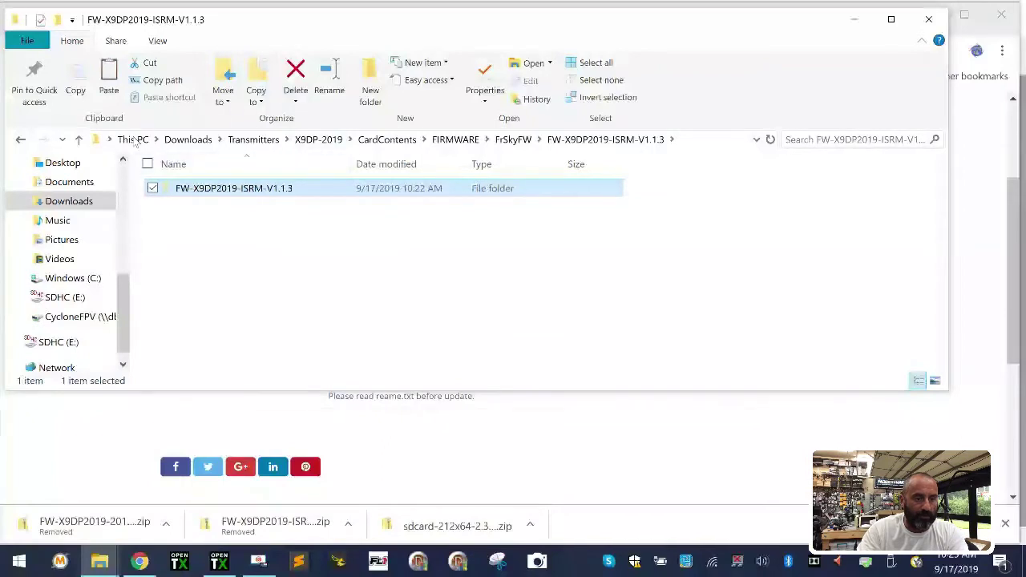
click(513, 139)
right_click(287, 273)
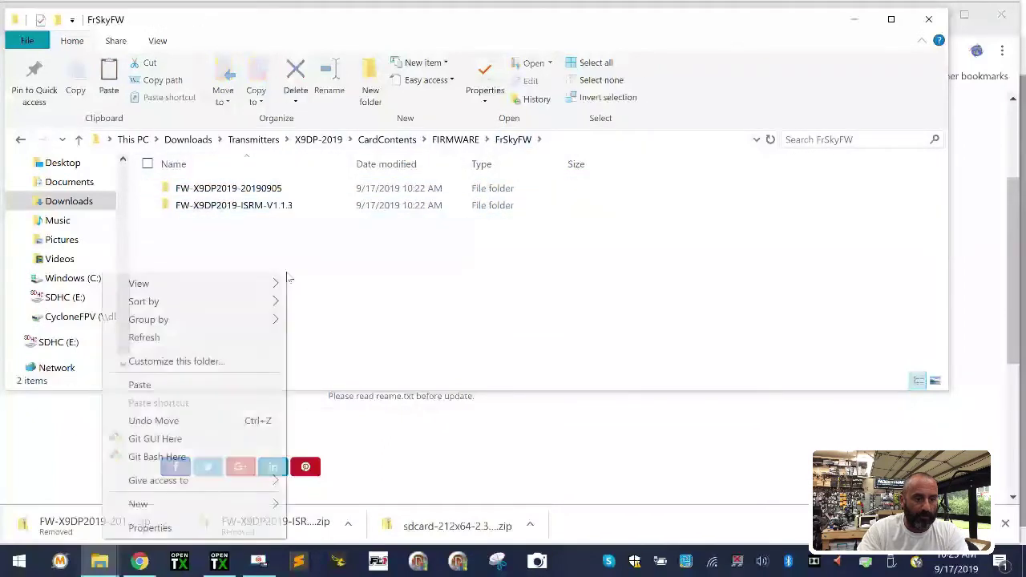
key(Escape)
key(Down)
key(Up)
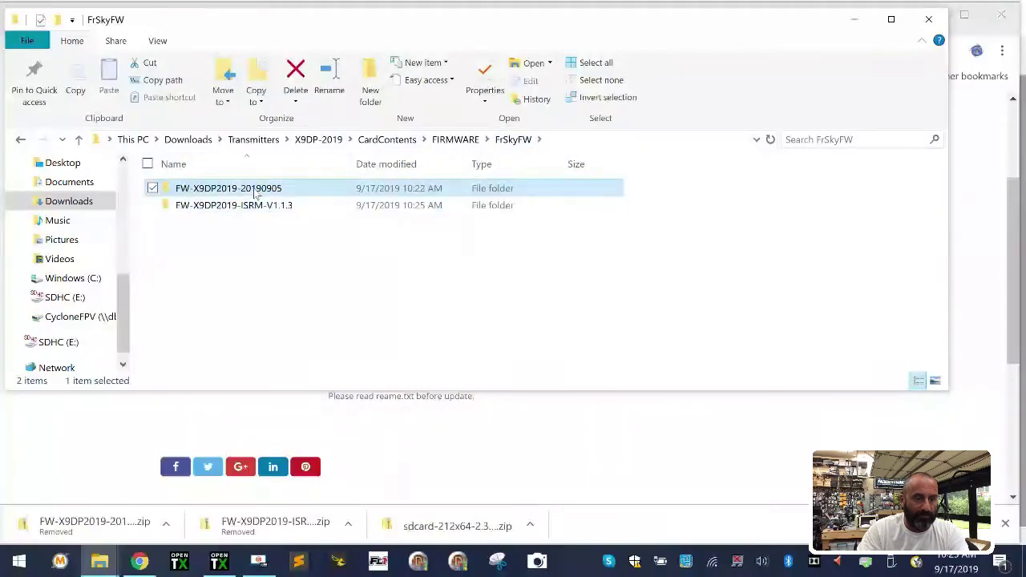
key(Return)
click(513, 139)
click(241, 207)
double_click(240, 207)
click(505, 140)
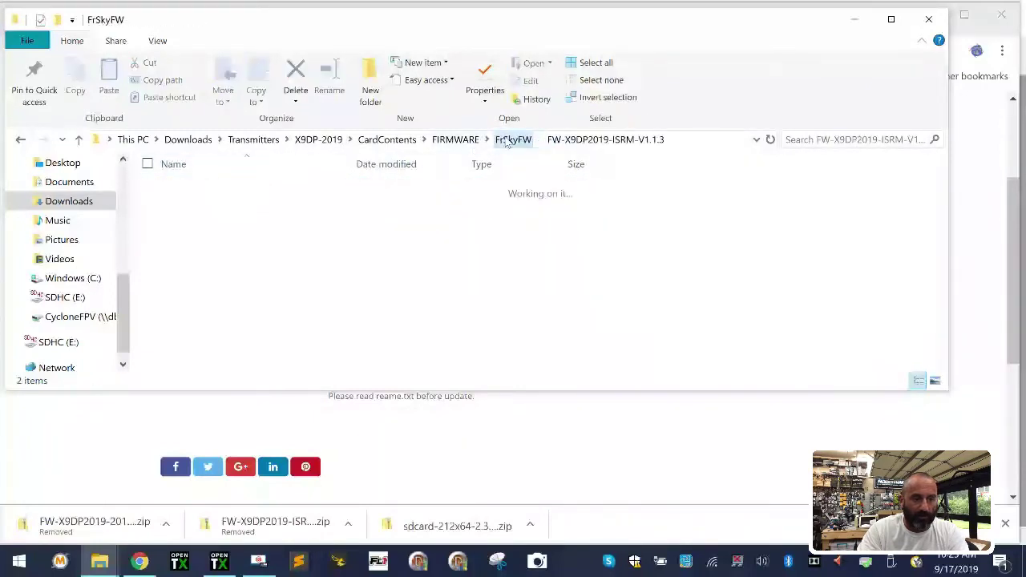
click(449, 141)
click(384, 140)
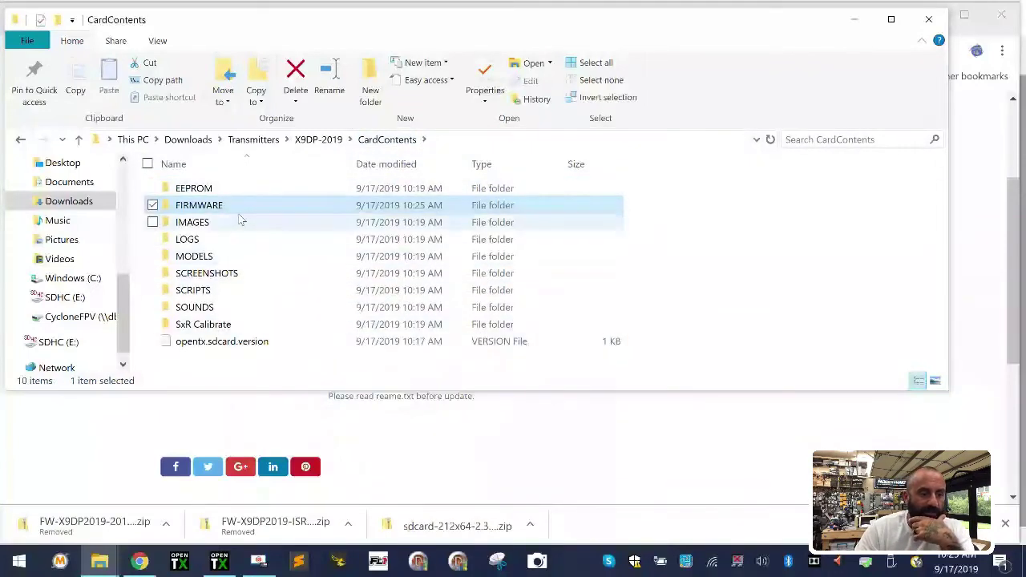
Step: Create a folder named RXSR in the FIRMWARE folder of CardContents
double_click(241, 207)
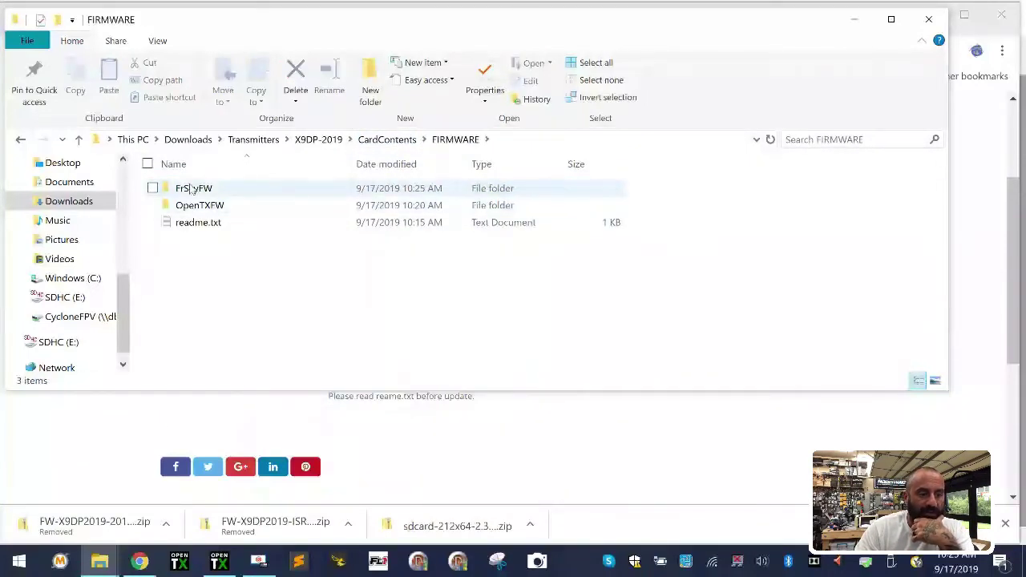
click(194, 213)
click(193, 308)
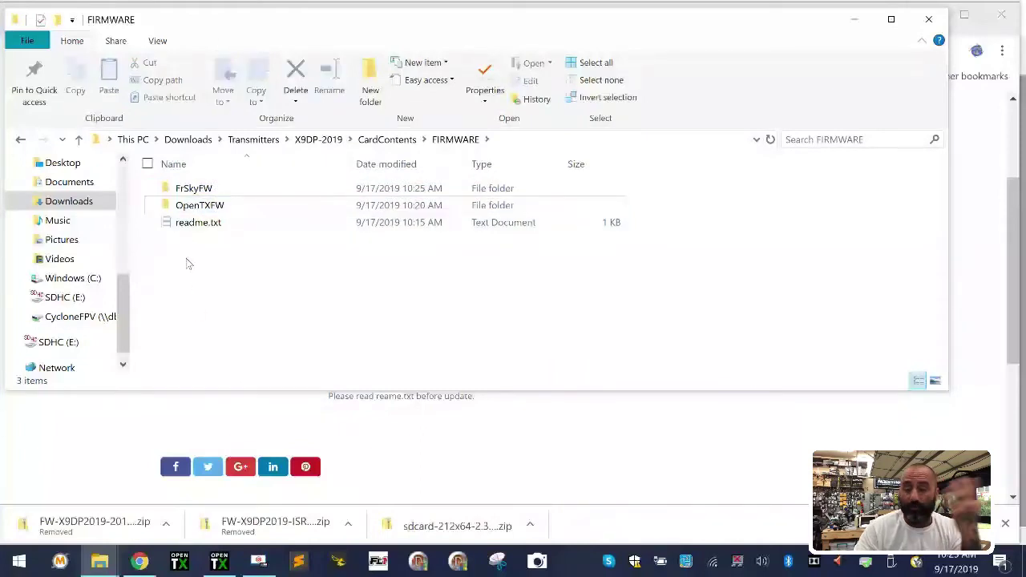
right_click(188, 265)
click(470, 305)
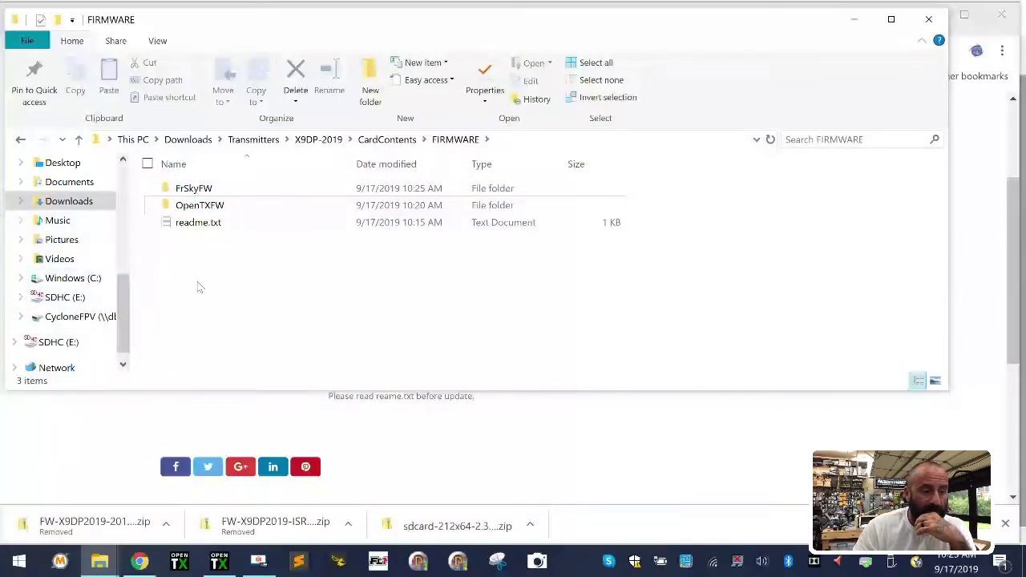
click(371, 80)
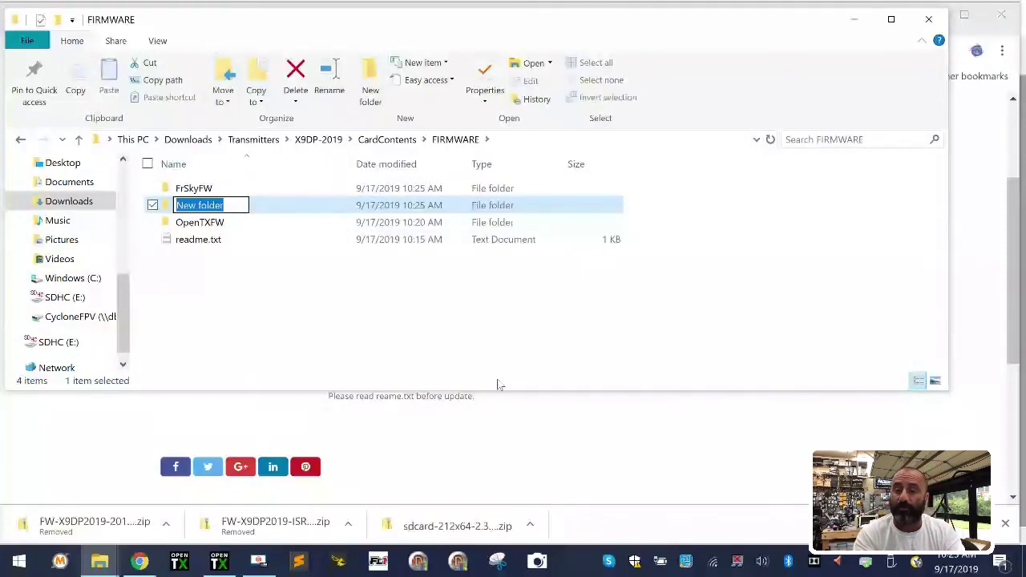
text(RXSR)
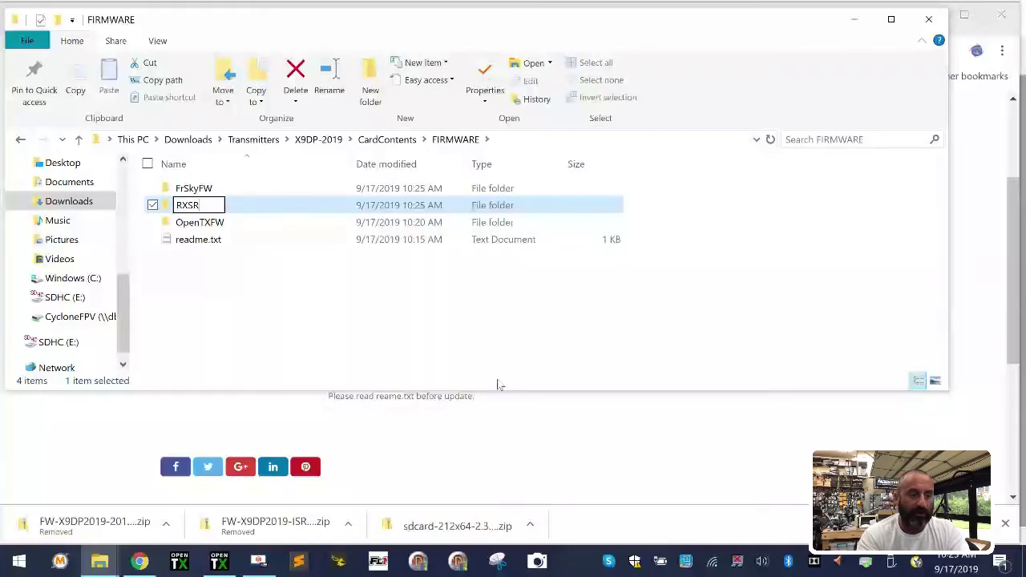
key(Return)
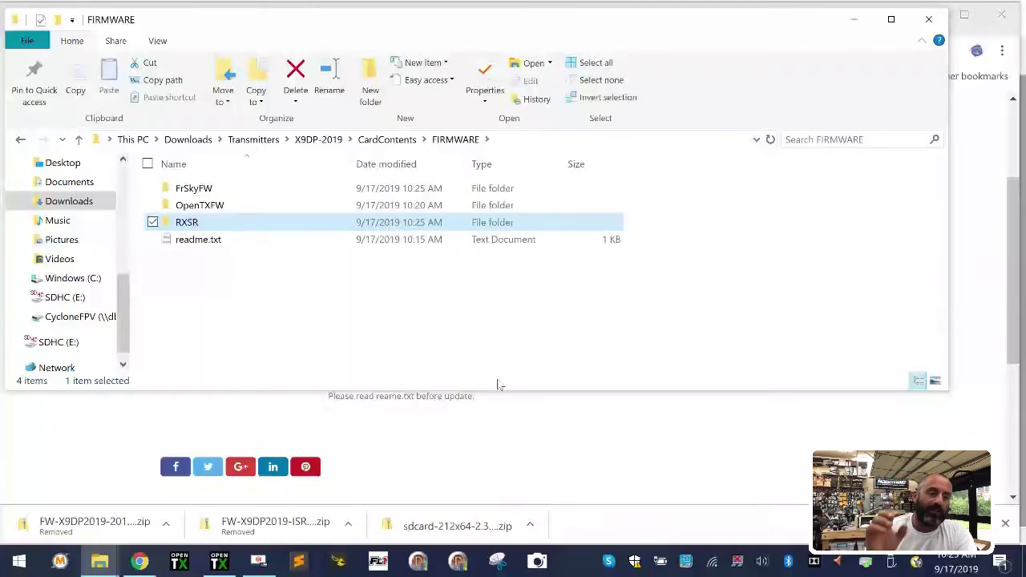
Step: Switch to Chrome and open the R-XSR receiver's page from the FrSky website's receiver downloads
click(138, 563)
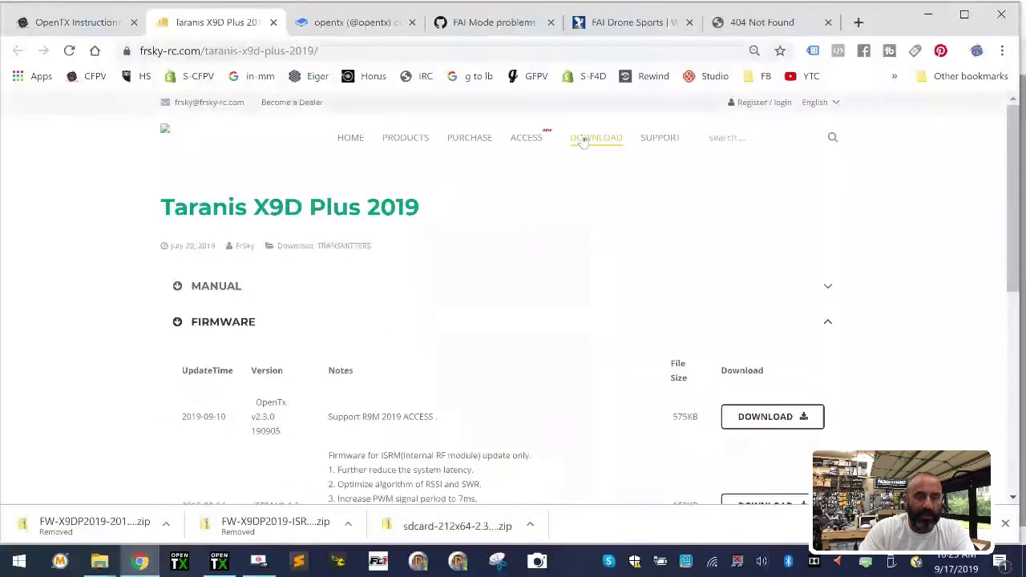
click(584, 141)
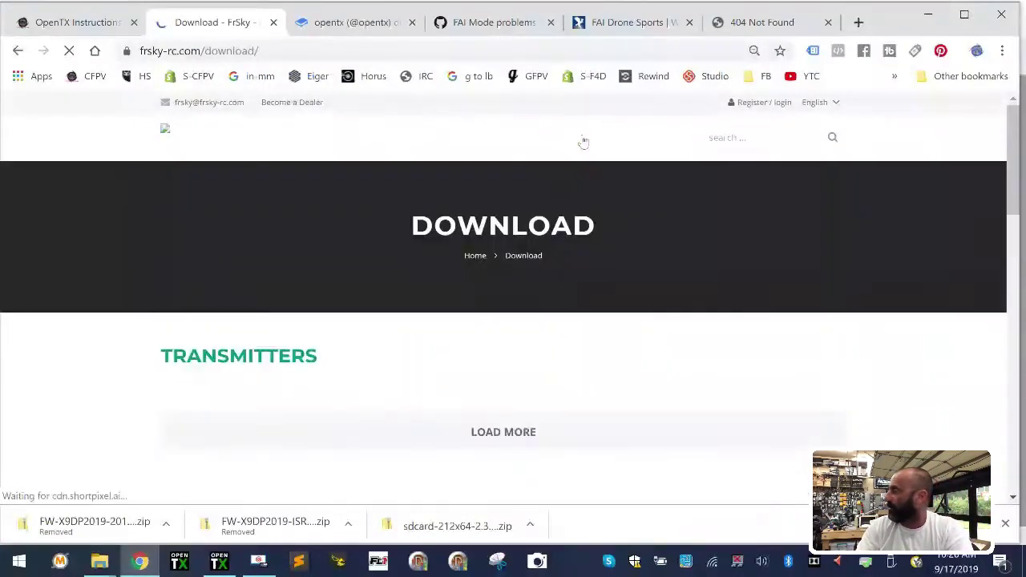
scroll(509, 165, down, 5)
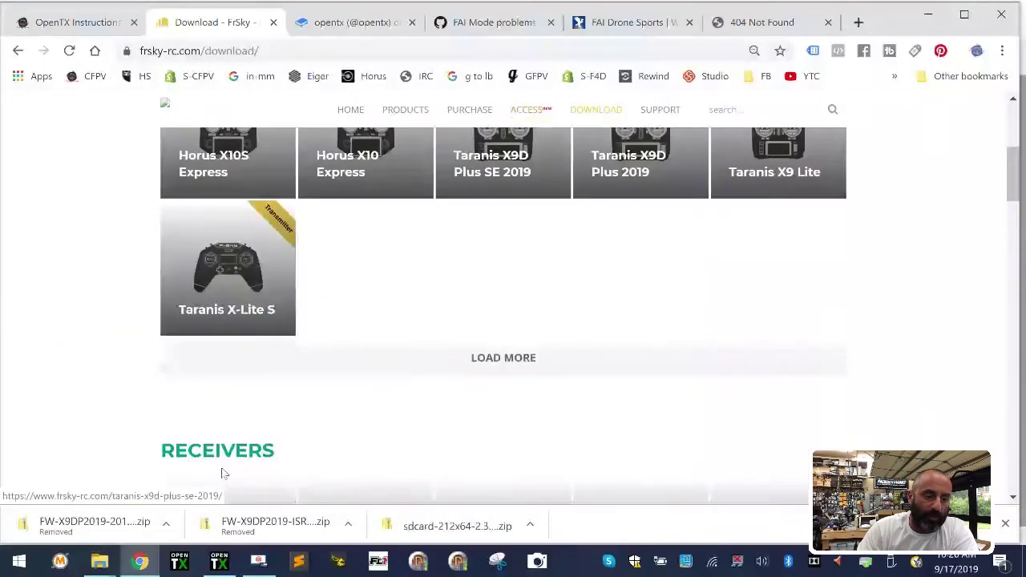
scroll(241, 371, up, 3)
scroll(244, 372, down, 9)
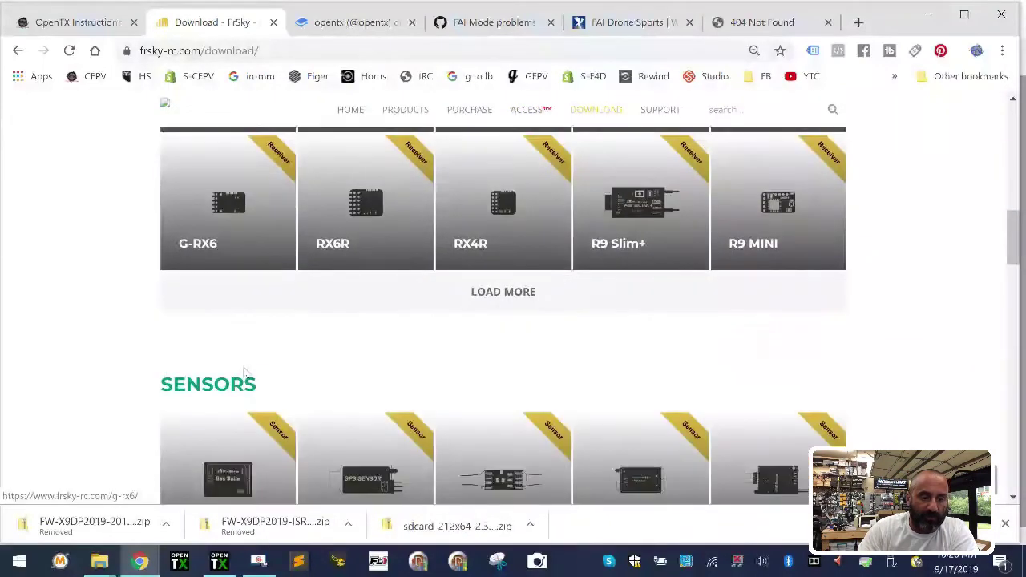
scroll(245, 372, up, 3)
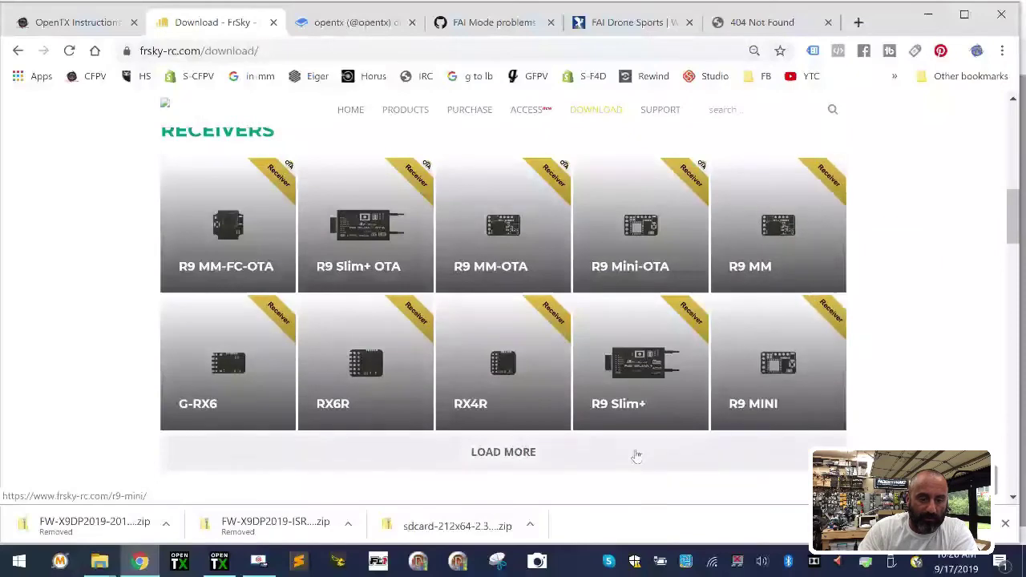
click(513, 454)
scroll(517, 457, down, 6)
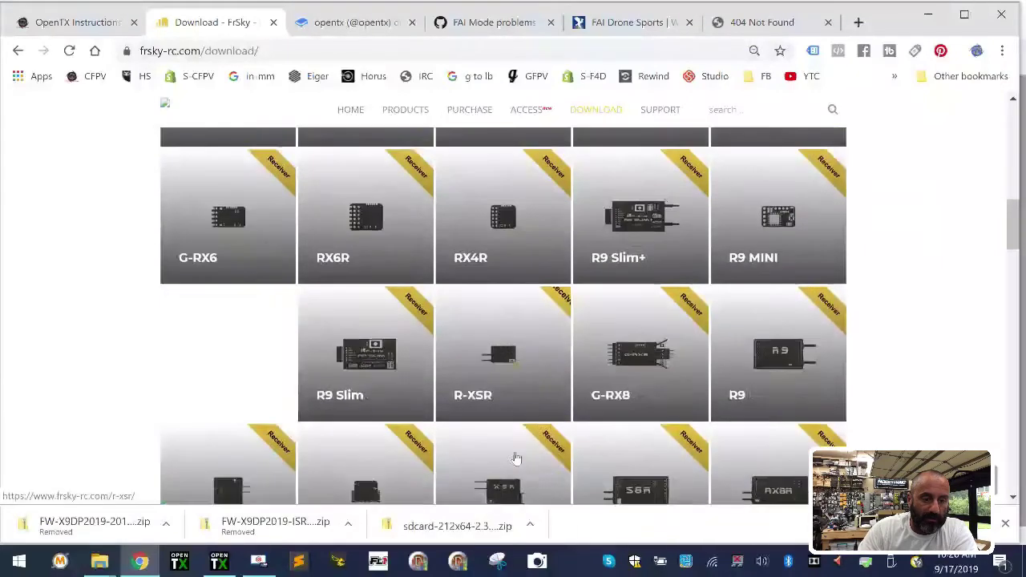
scroll(518, 457, up, 2)
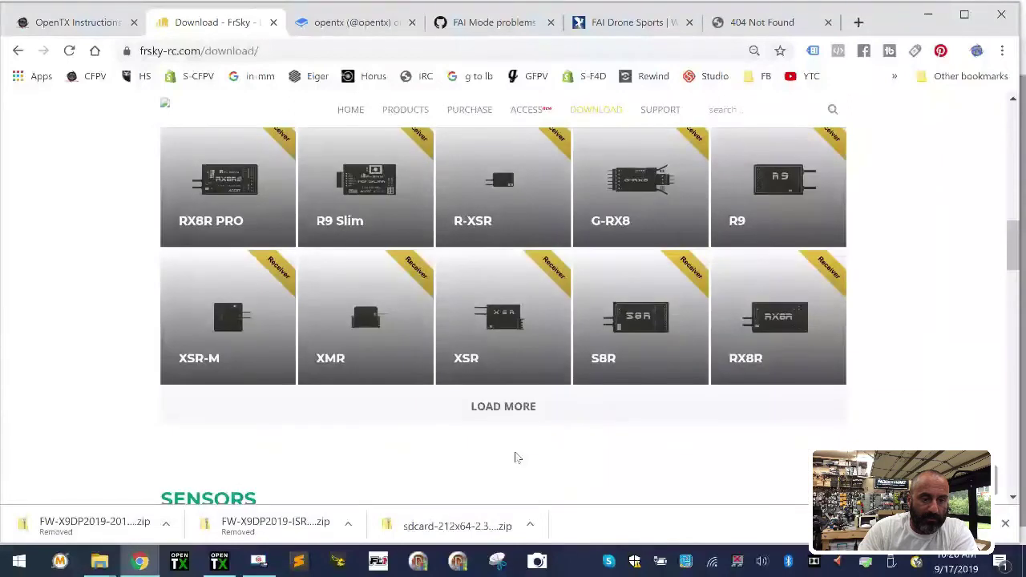
click(529, 202)
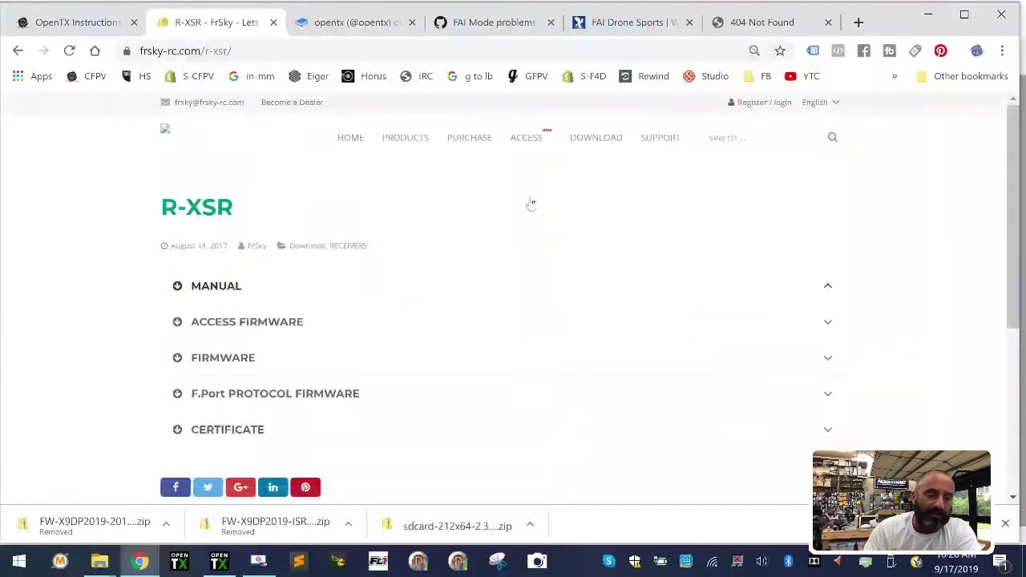
Step: Download the R-XSR ACCESS firmware v1.1.3 and show the downloaded file in its folder
scroll(448, 286, down, 2)
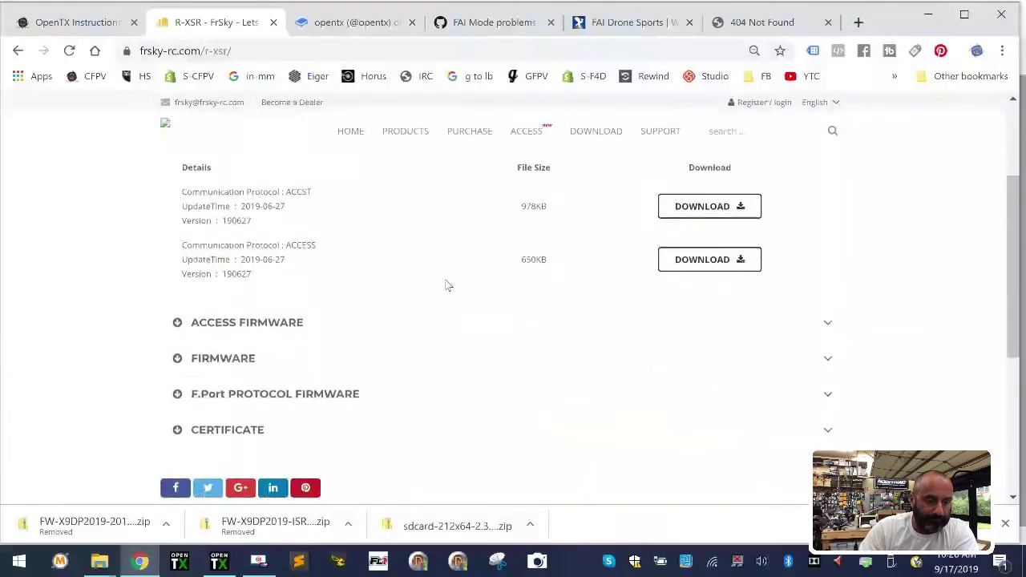
click(183, 324)
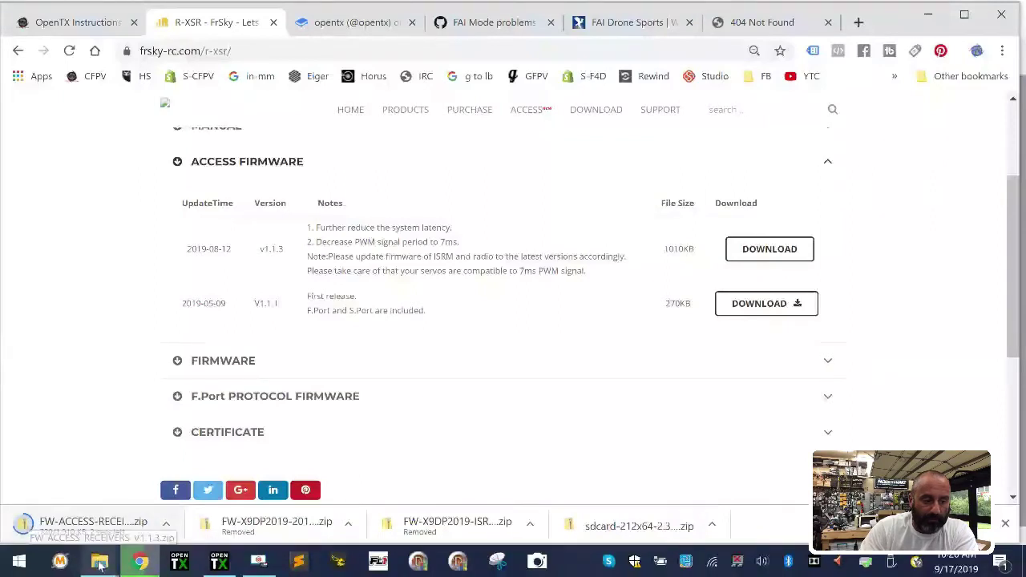
click(176, 531)
click(237, 480)
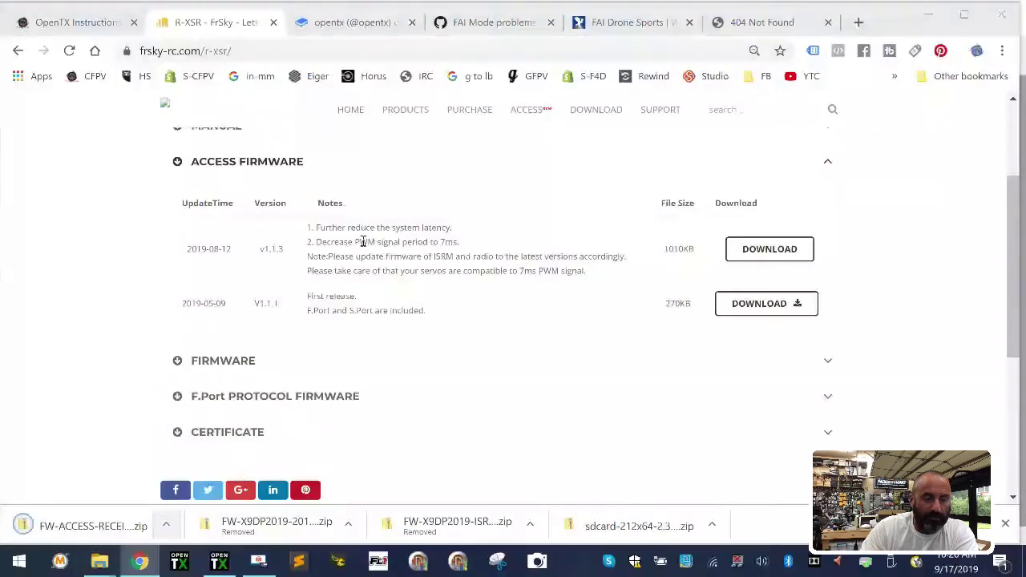
Step: Move FW-ACCESS-RECEIVERS-V1.1.3.zip from Downloads into Transmitters\X9DP-2019\FrSky Firmware Downloads
right_click(240, 203)
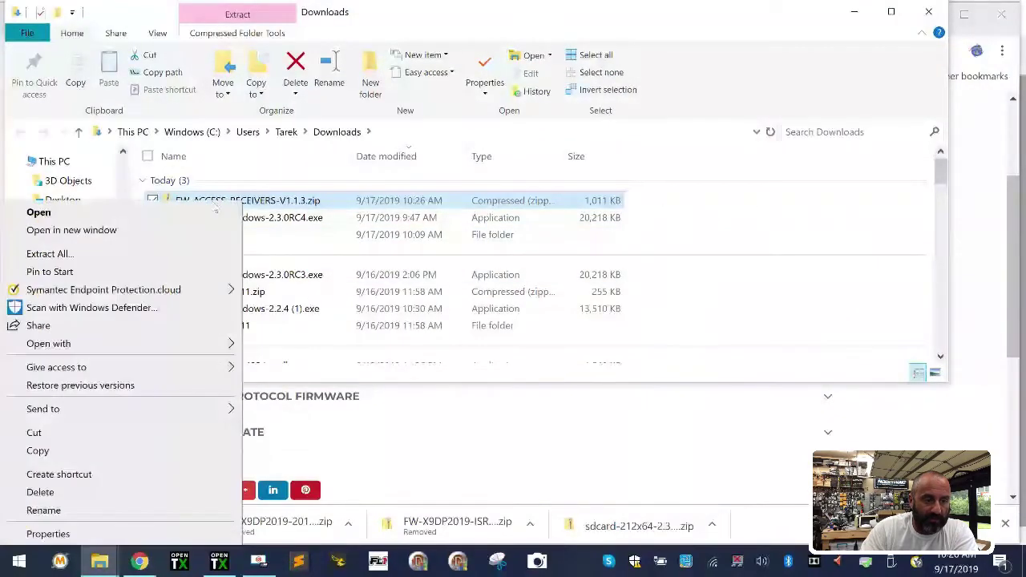
click(96, 431)
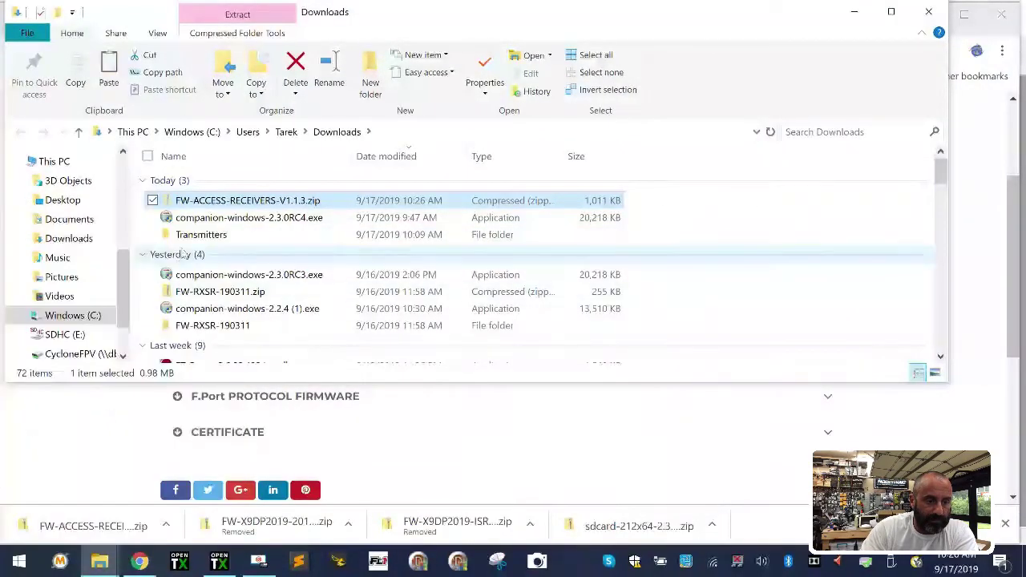
double_click(204, 234)
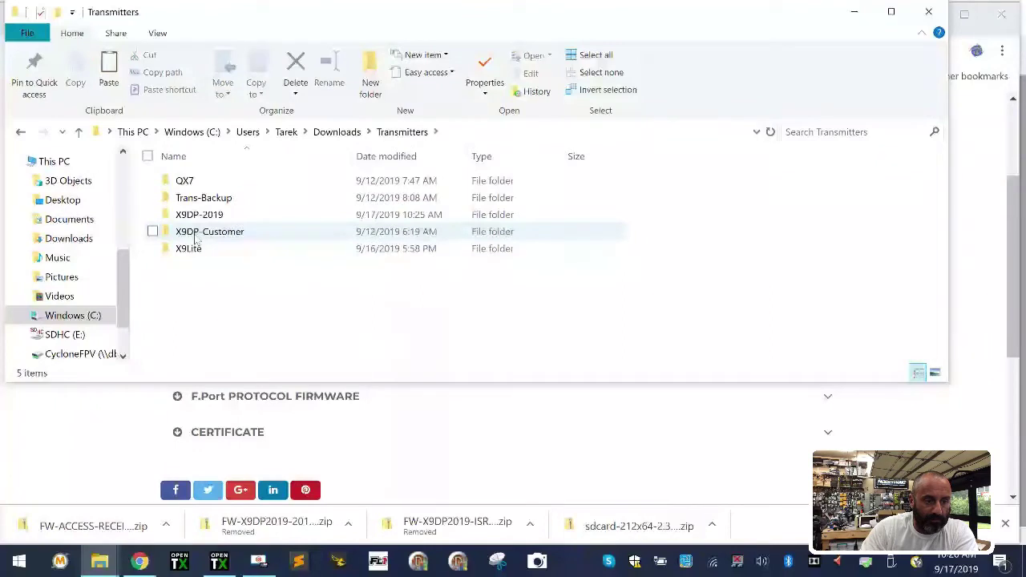
double_click(233, 215)
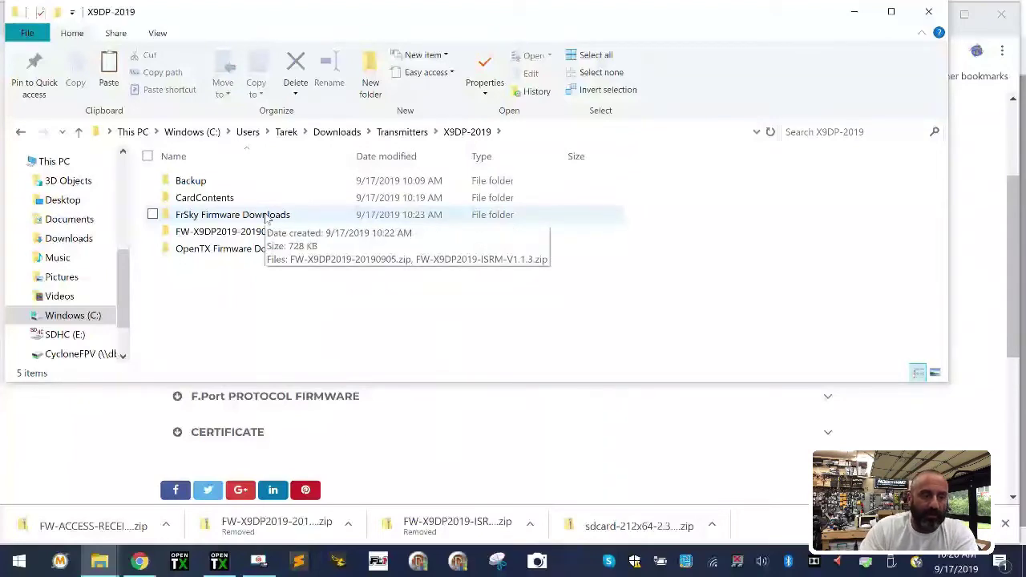
double_click(266, 217)
right_click(244, 265)
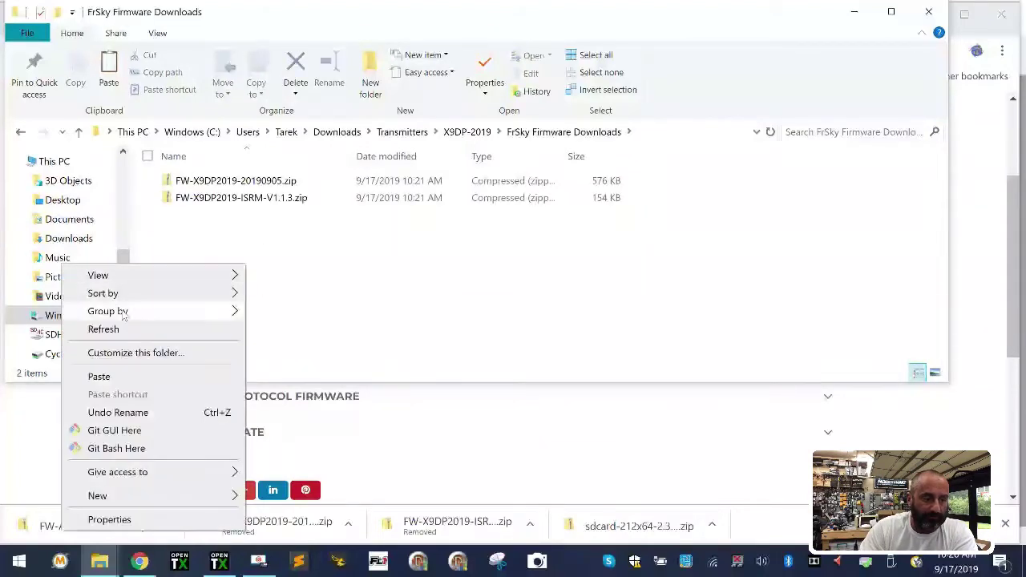
click(134, 378)
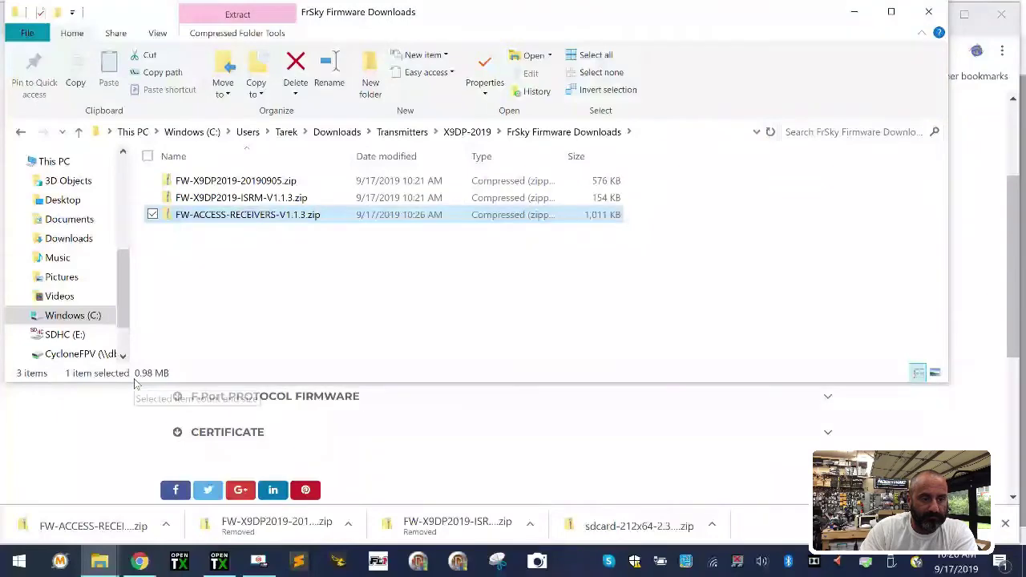
Step: Extract FW-ACCESS-RECEIVERS-V1.1.3.zip into its own folder within FrSky Firmware Downloads
right_click(223, 215)
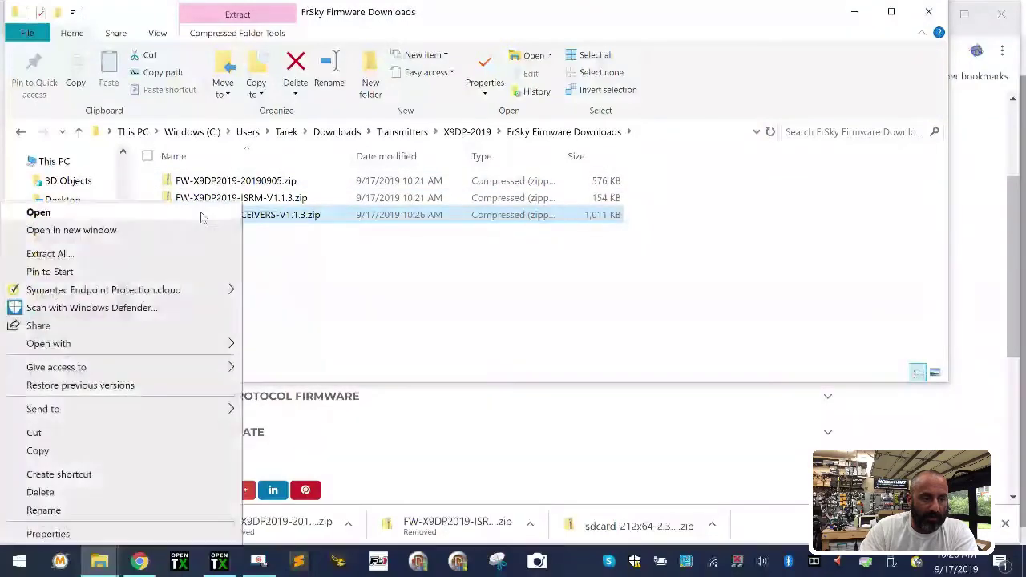
click(119, 256)
click(653, 446)
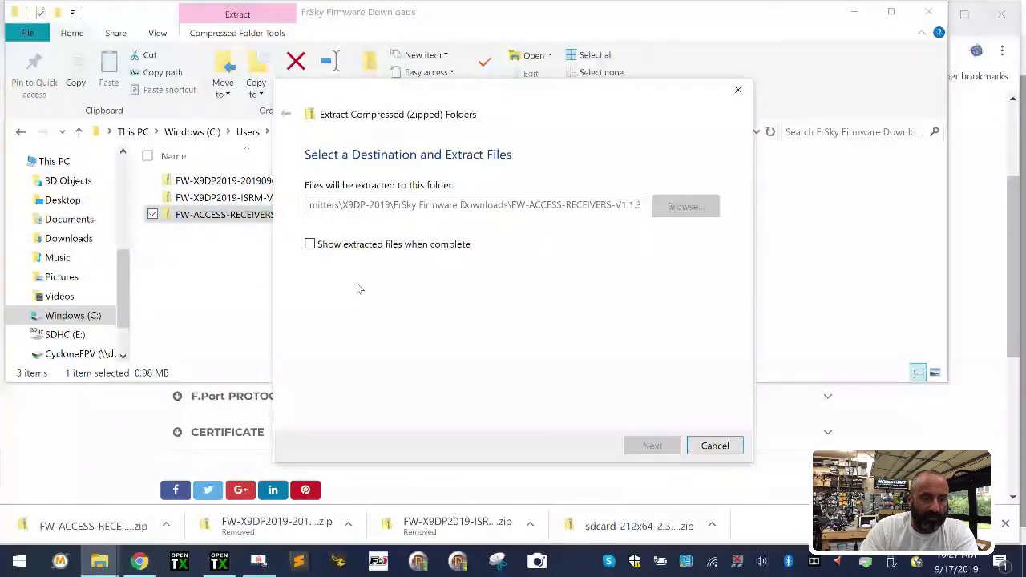
Step: Move the inner FW-ACCESS-RECEIVERS-V1.1.3 folder from the extracted files into X9DP-2019\CardContents\FIRMWARE\RXSR
double_click(224, 180)
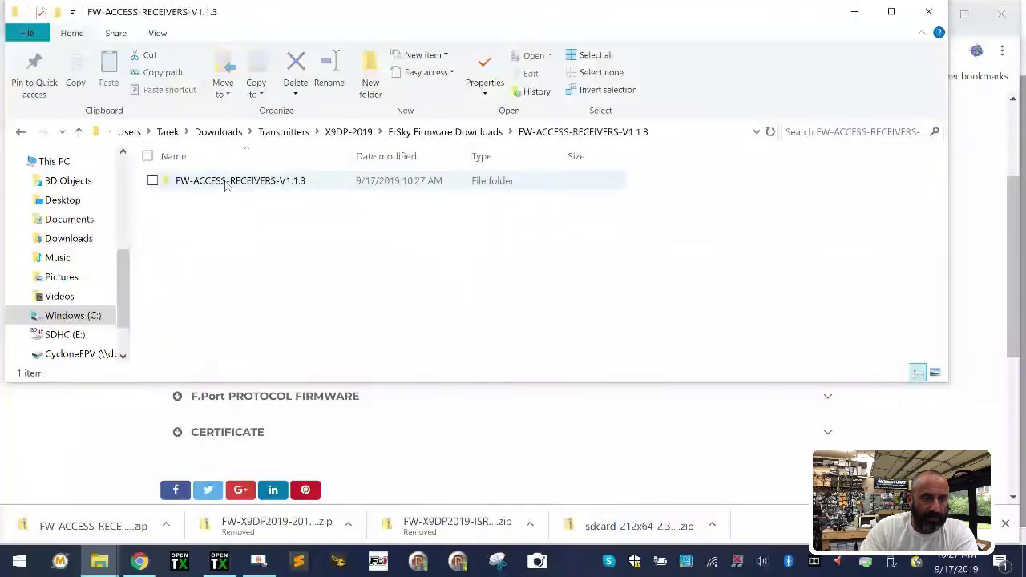
right_click(226, 184)
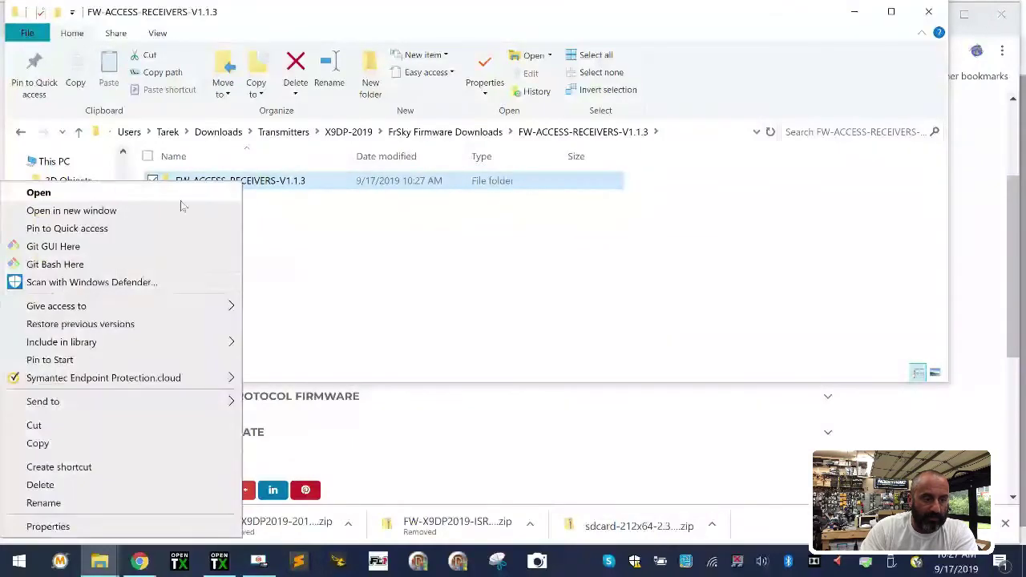
click(116, 428)
click(343, 132)
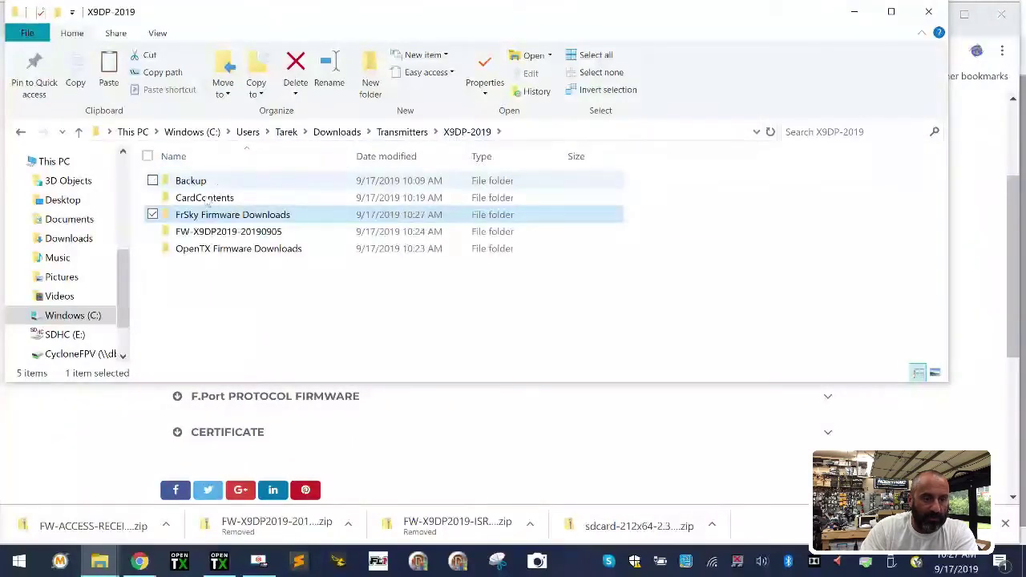
double_click(204, 198)
double_click(212, 201)
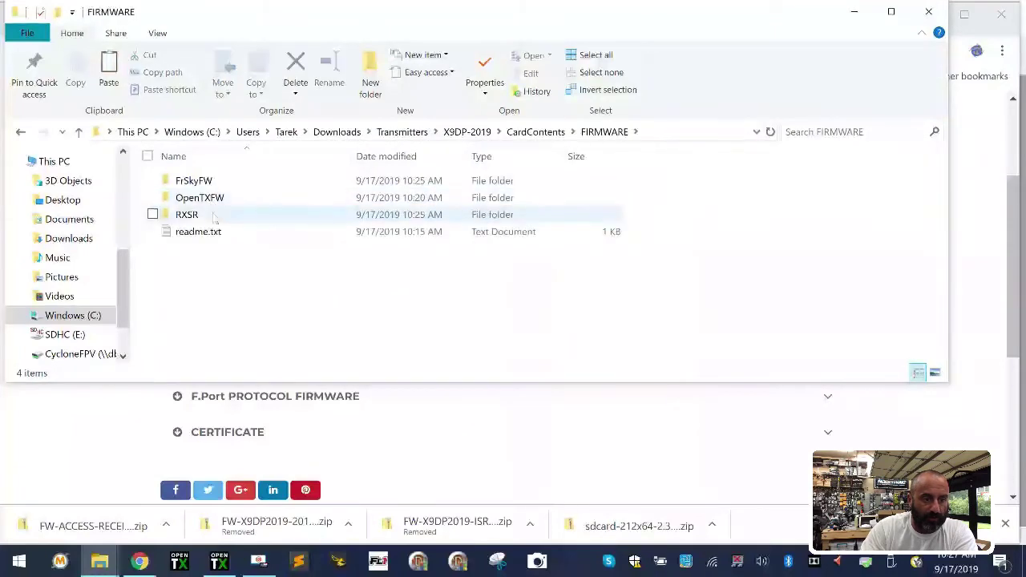
double_click(213, 215)
right_click(213, 222)
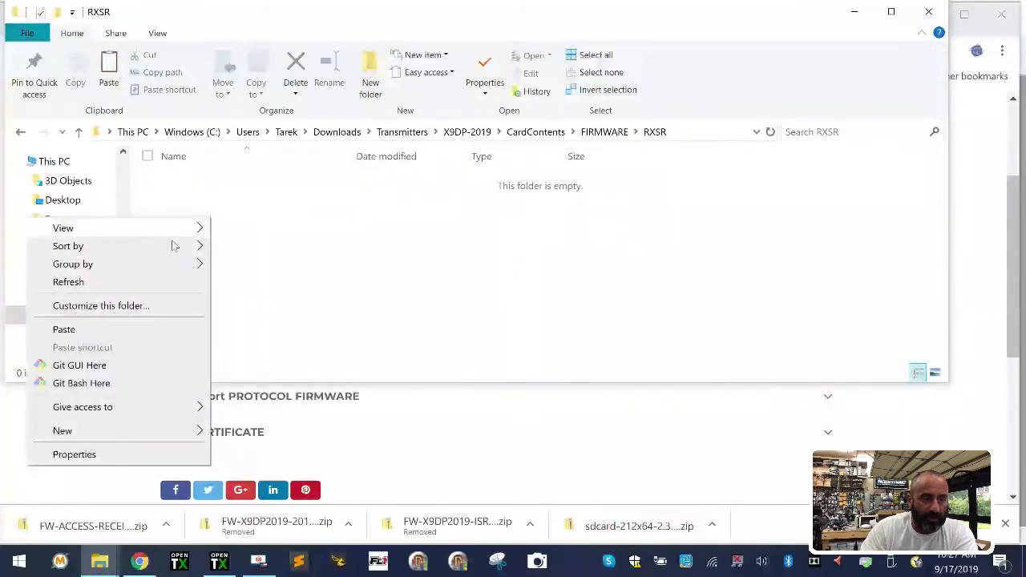
click(140, 333)
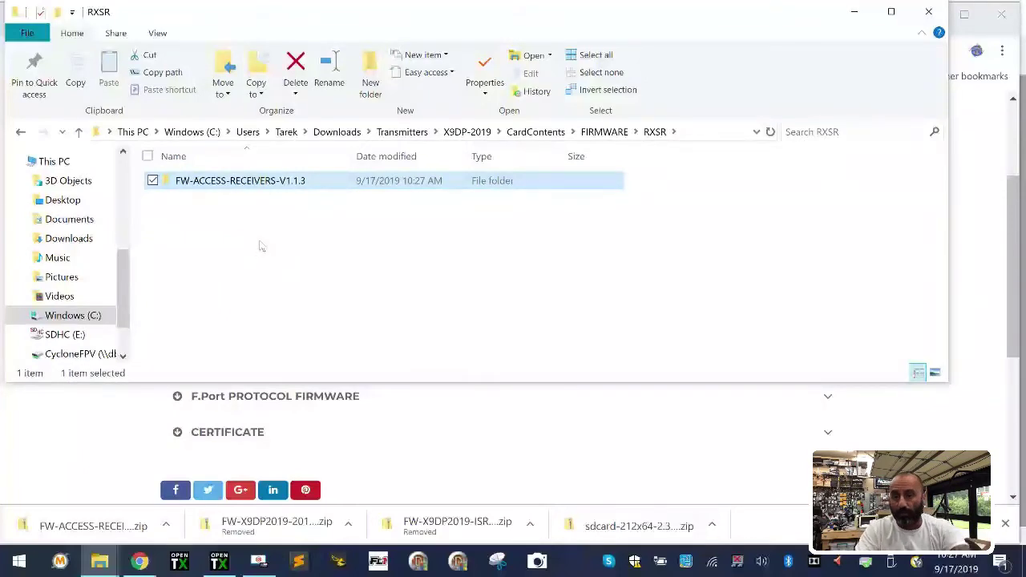
Step: Delete the leftover FW-ACCESS-RECEIVERS-V1.1.3 folder from Transmitters\X9DP-2019\FrSky Firmware Downloads, keeping the zip archives
click(403, 131)
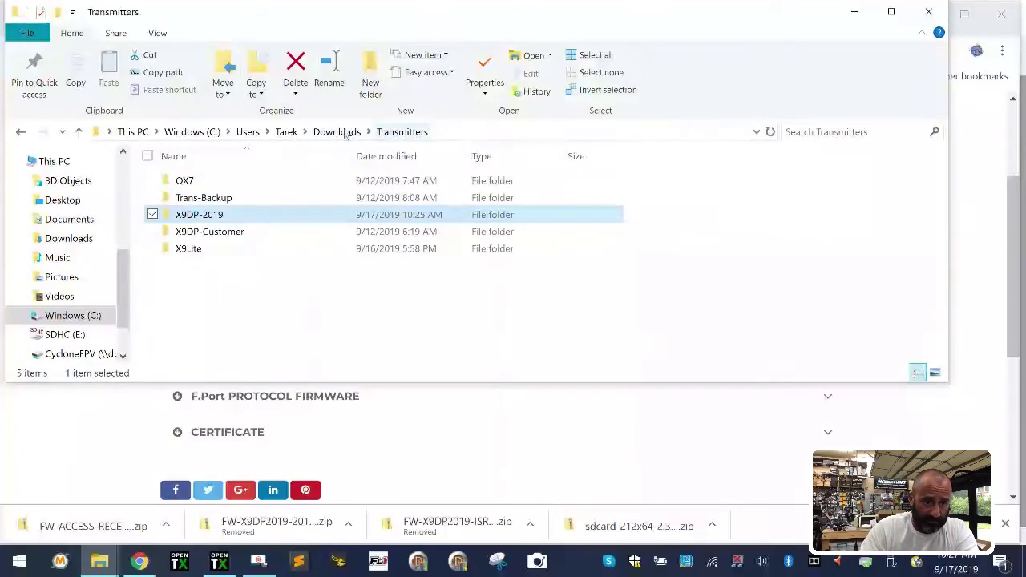
click(337, 131)
double_click(202, 217)
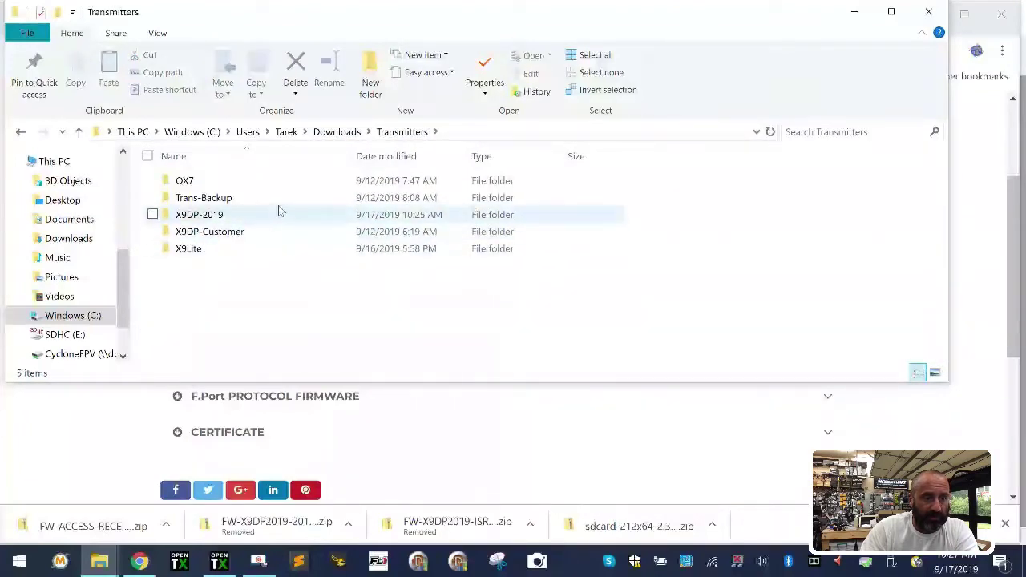
click(272, 220)
double_click(272, 221)
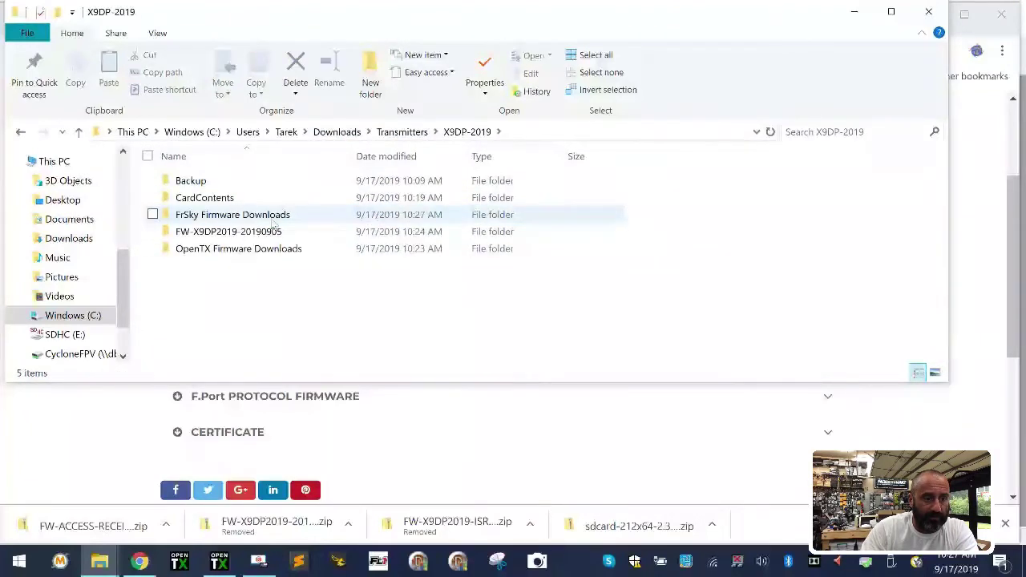
double_click(267, 216)
click(267, 181)
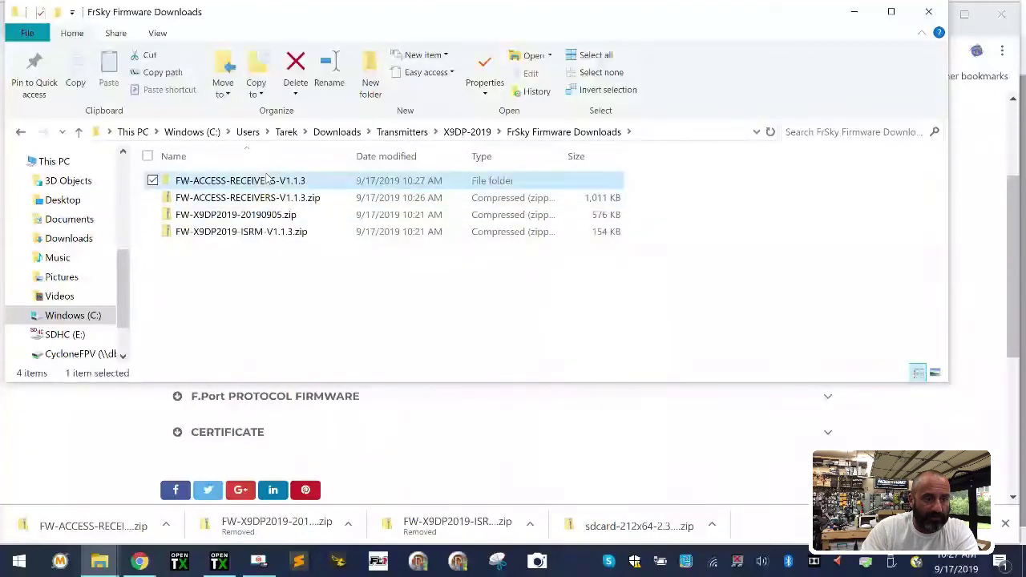
right_click(267, 181)
click(68, 477)
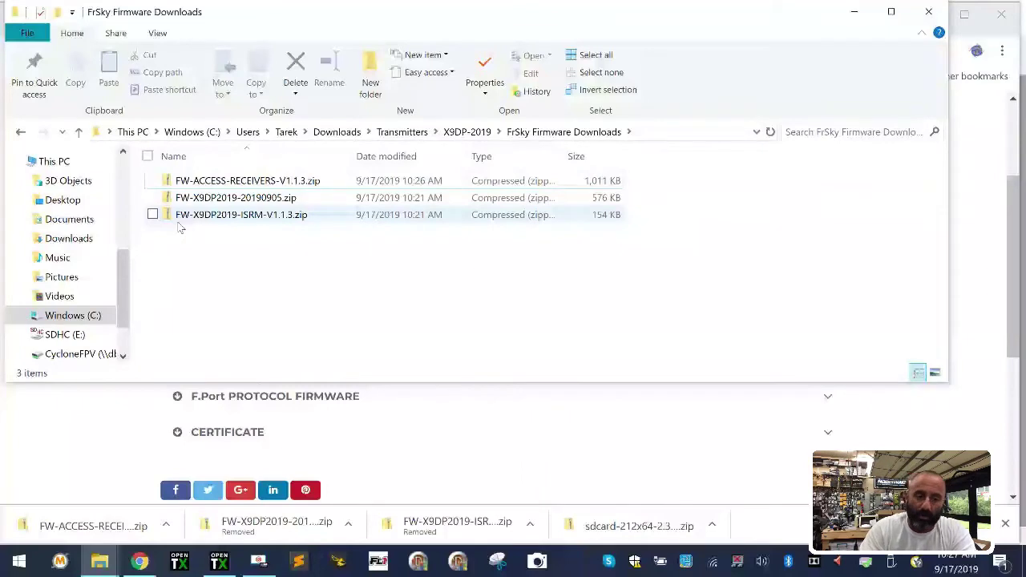
Step: Review the FIRMWARE folder of X9DP-2019\CardContents and its FrSkyFW subfolder, and return to CardContents
click(337, 131)
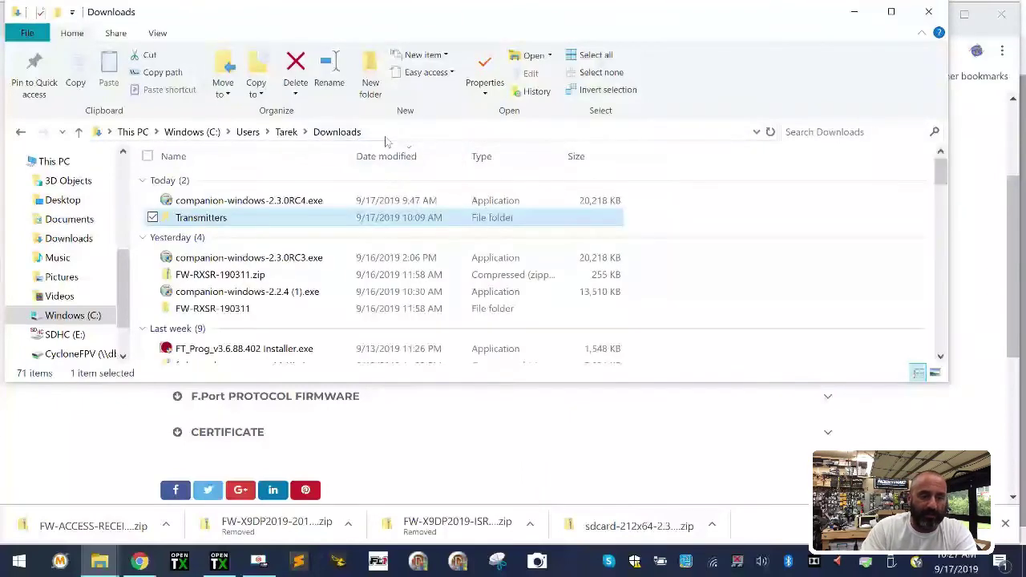
double_click(237, 218)
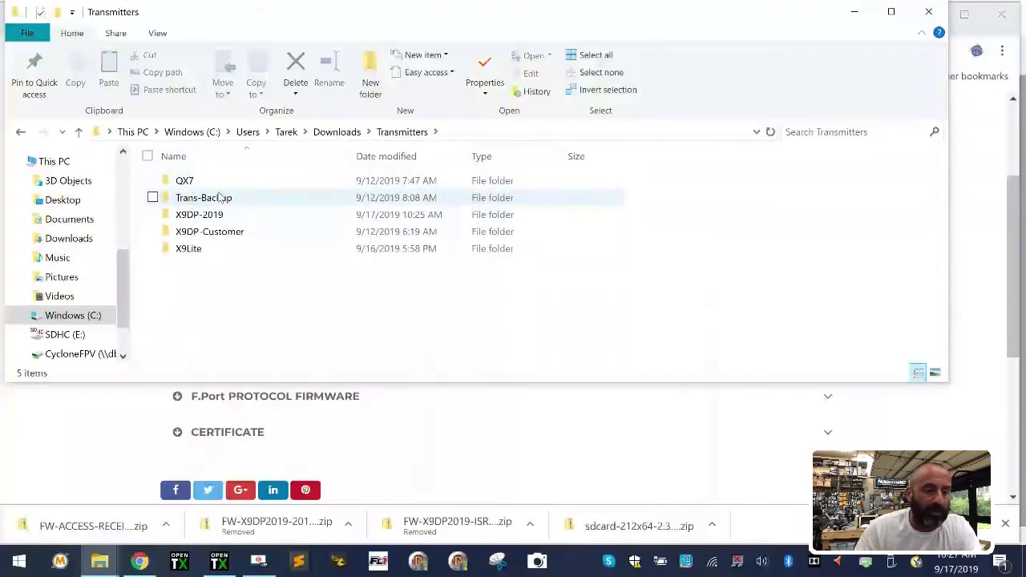
double_click(210, 215)
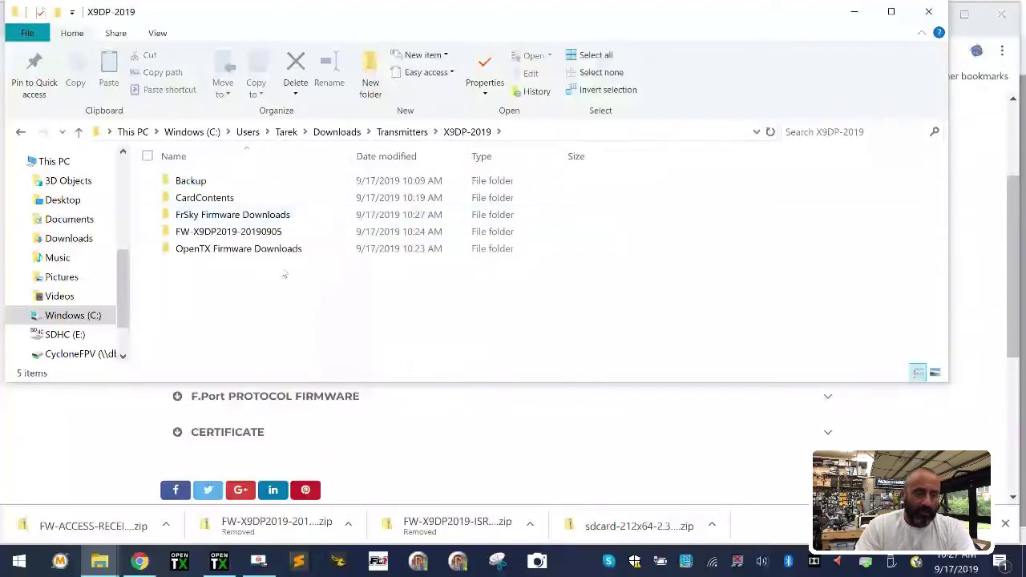
double_click(276, 200)
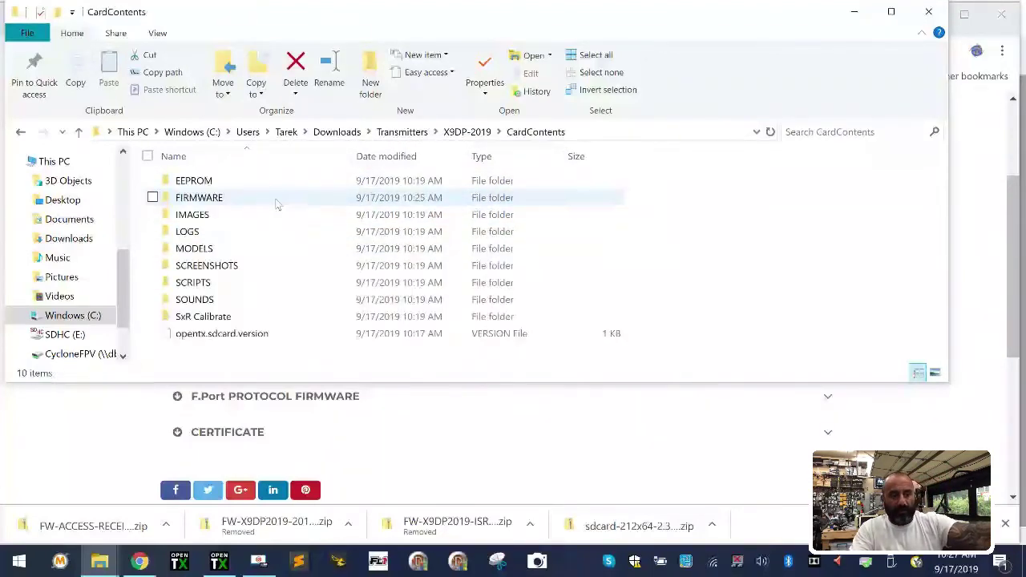
double_click(277, 201)
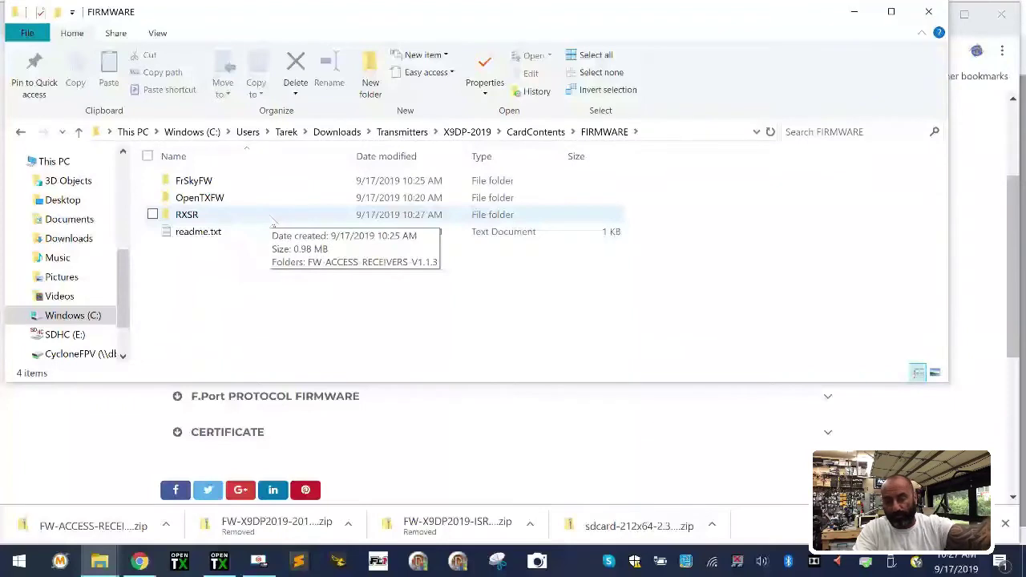
double_click(234, 180)
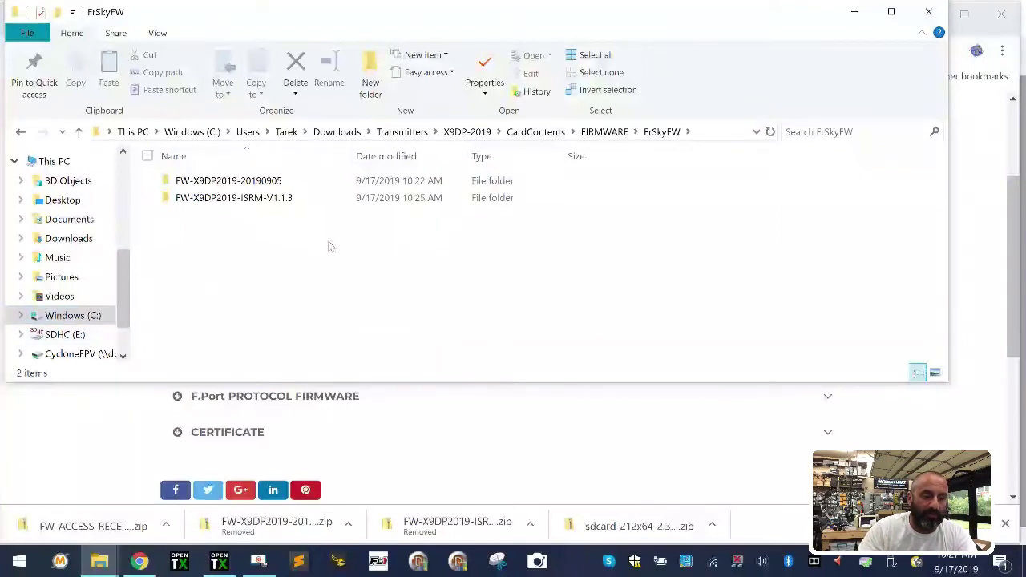
click(536, 132)
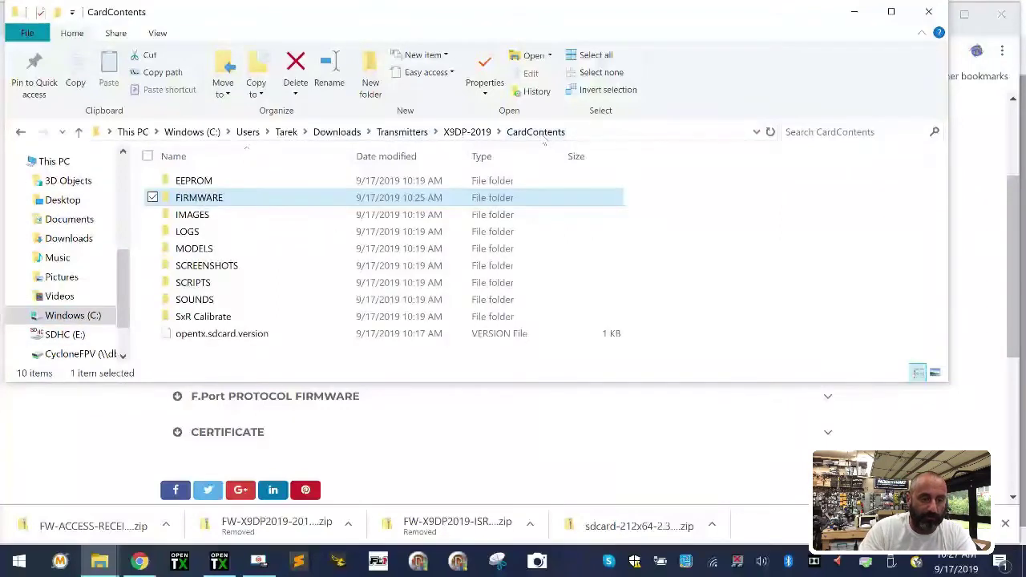
Step: Copy all folders and the opentx.sdcard.version file from CardContents to the root of the SDHC (E:) card
click(287, 372)
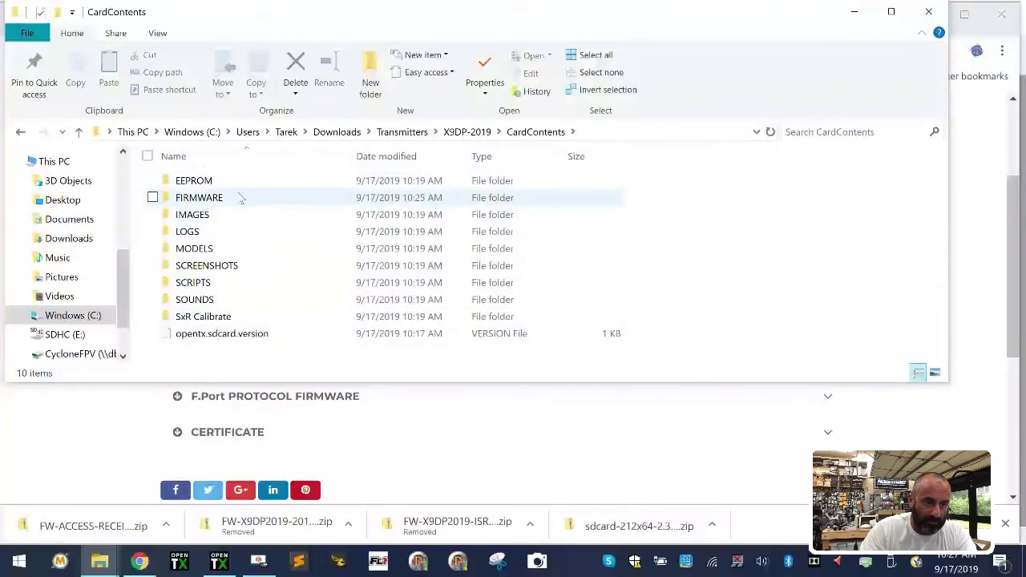
click(242, 335)
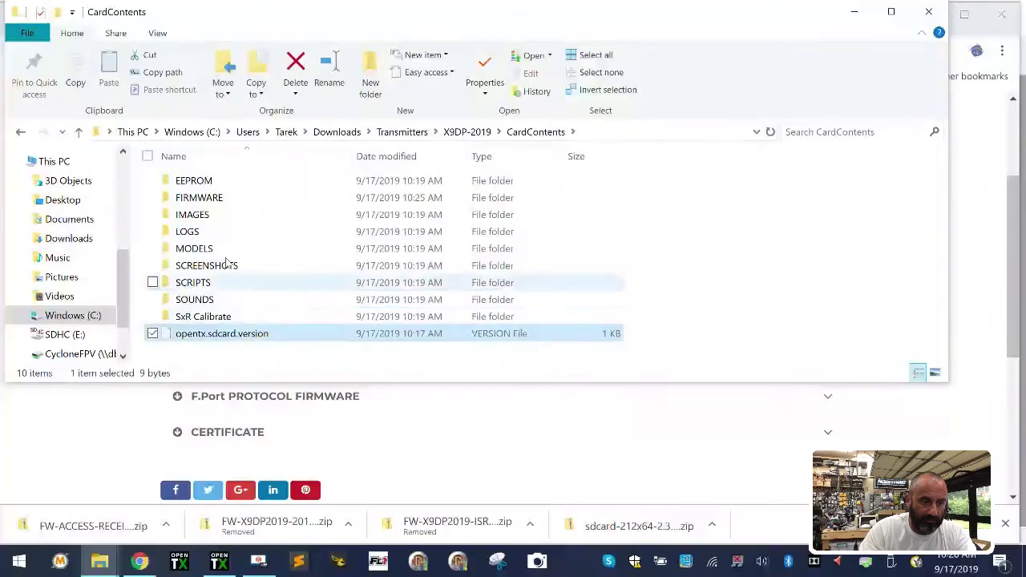
shift+click(231, 182)
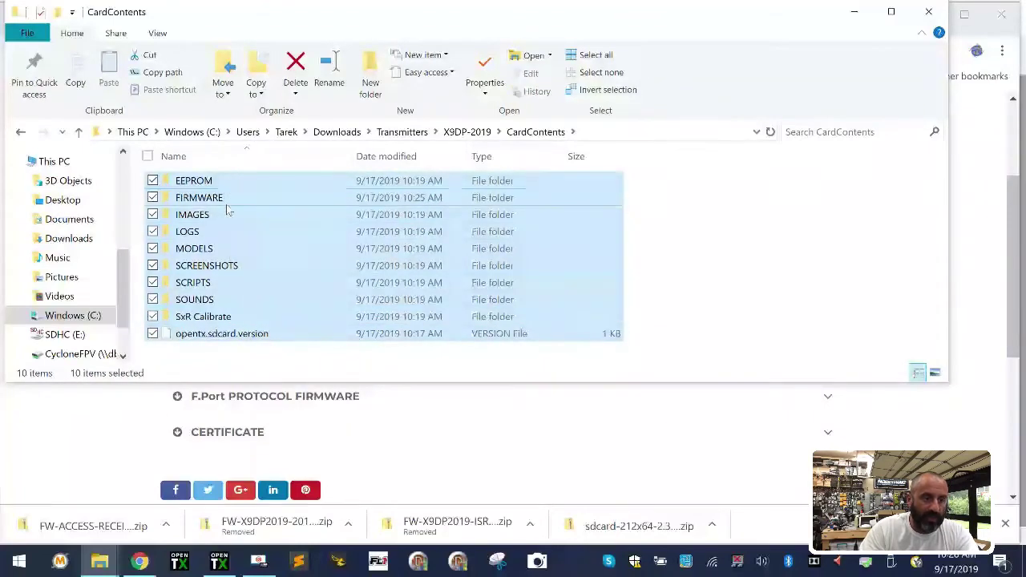
right_click(234, 207)
click(142, 356)
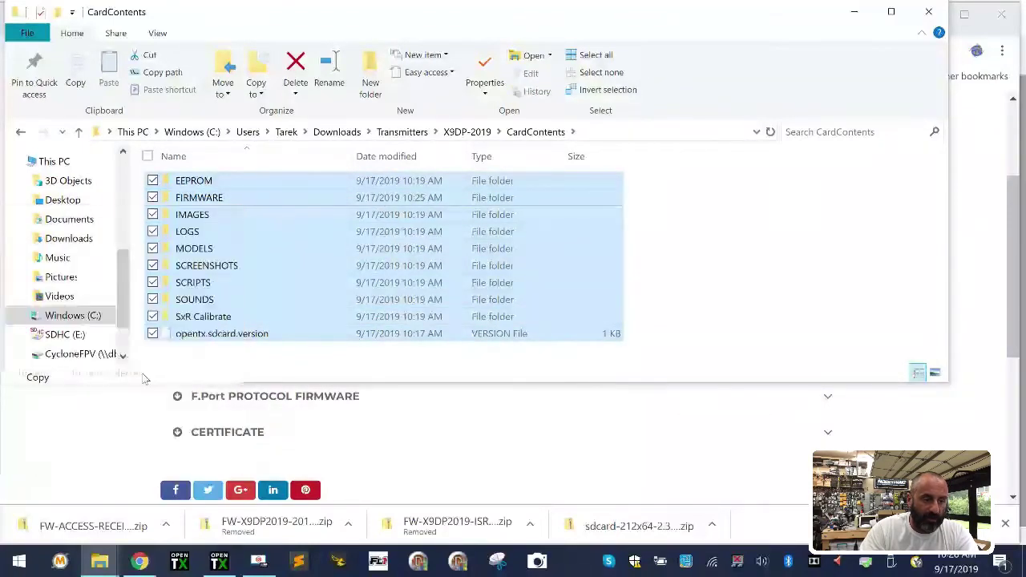
click(64, 334)
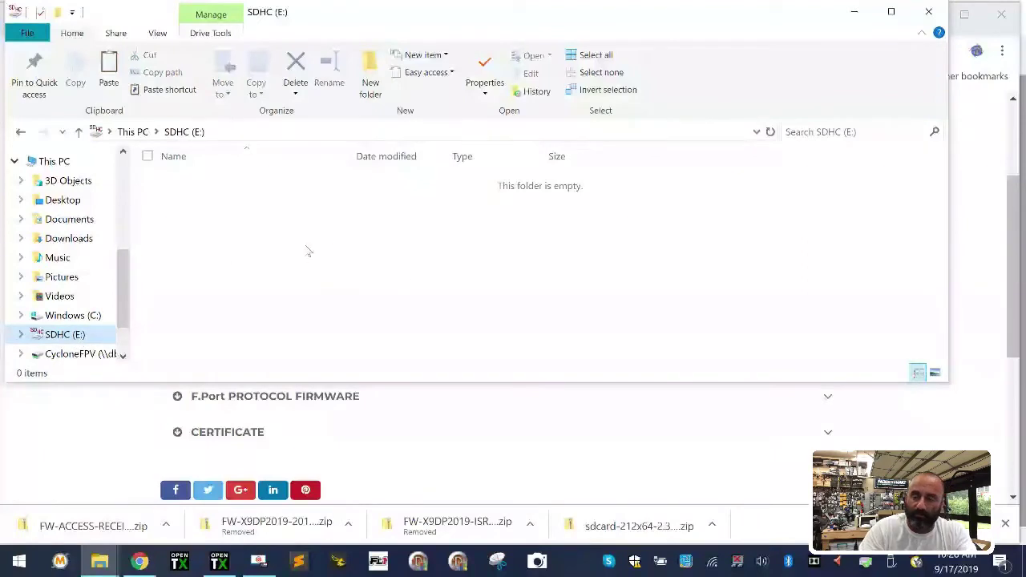
right_click(172, 221)
click(258, 340)
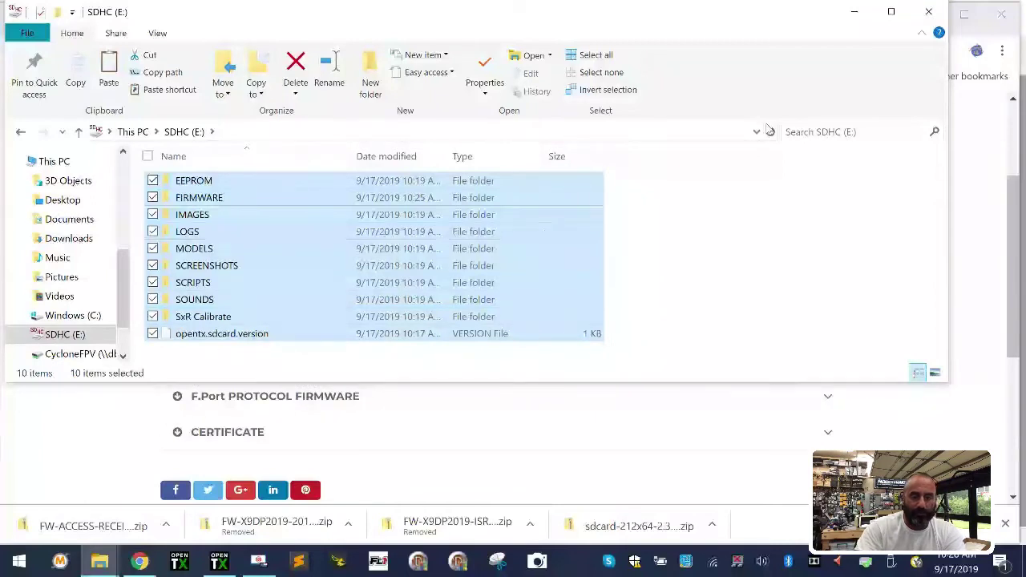
Step: Safely eject the SD card from the computer
click(899, 566)
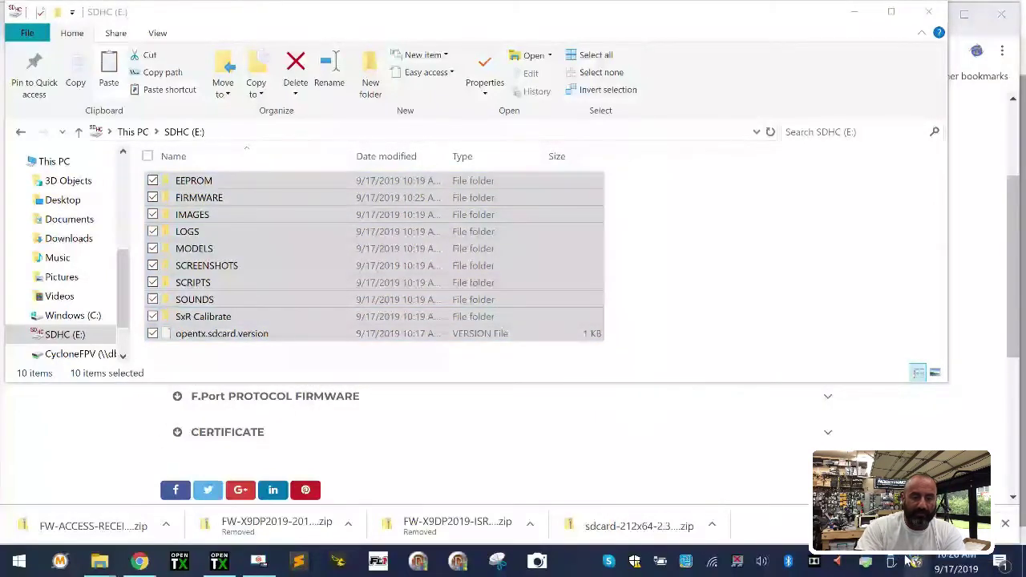
click(301, 473)
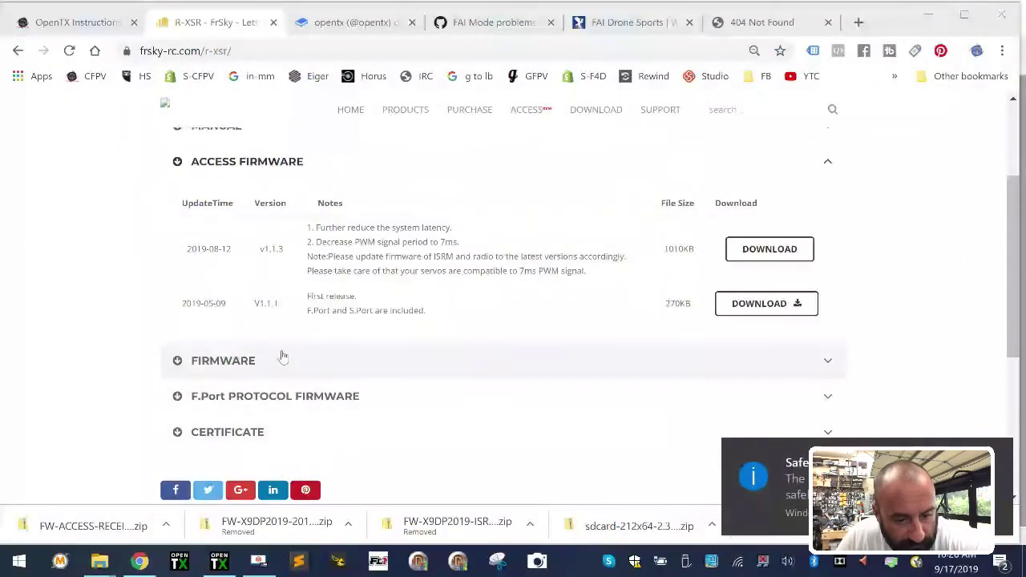